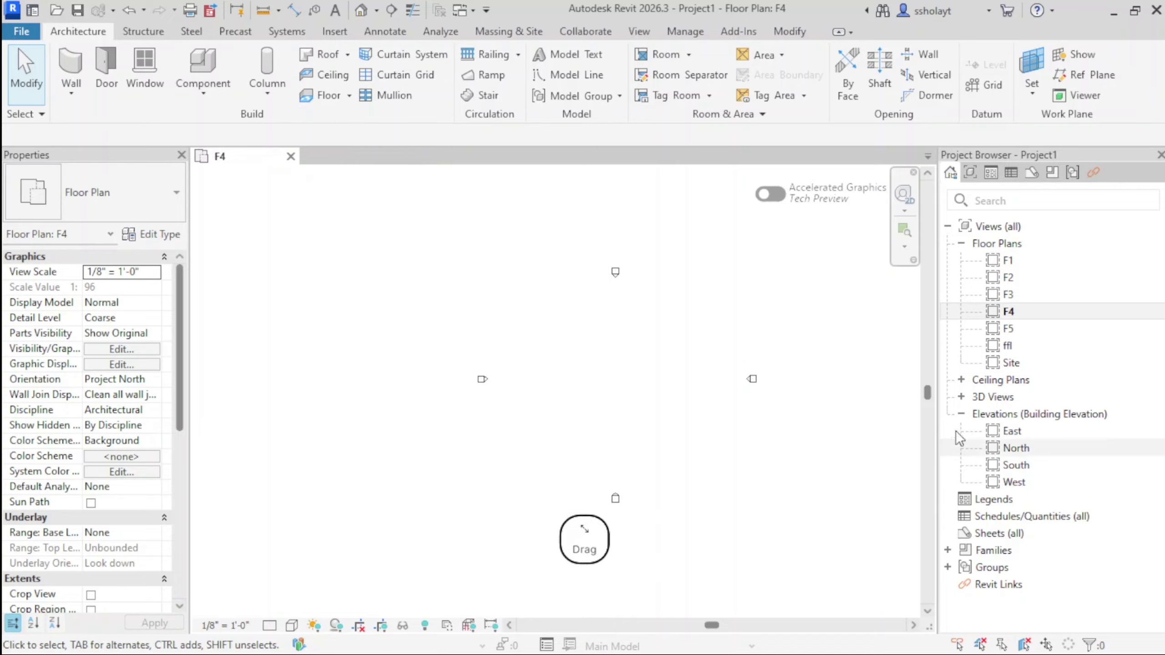
Open the North building elevation to see all the existing level lines
{"action": "left_click", "coordinate": [1016, 448]}
{"action": "double_click", "coordinate": [1016, 448]}
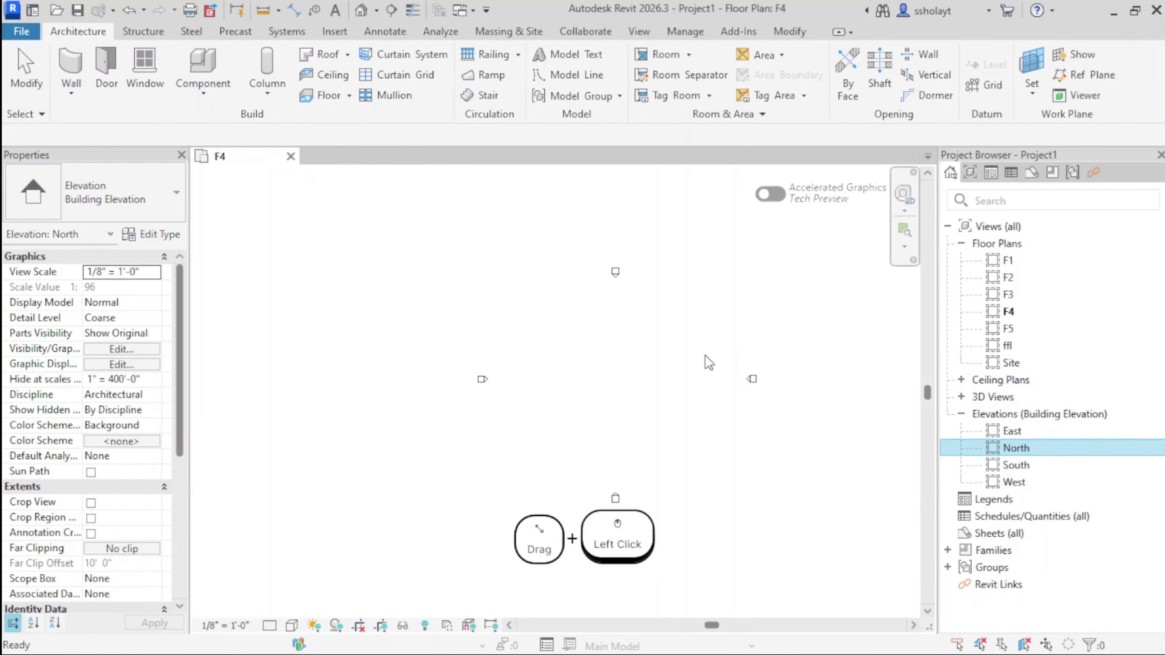
{"action": "middle_click_drag", "start_coordinate": [811, 437], "coordinate": [722, 506]}
{"action": "scroll", "coordinate": [688, 426], "scroll_direction": "up", "scroll_amount": 4}
{"action": "scroll", "coordinate": [681, 304], "scroll_direction": "down", "scroll_amount": 2}
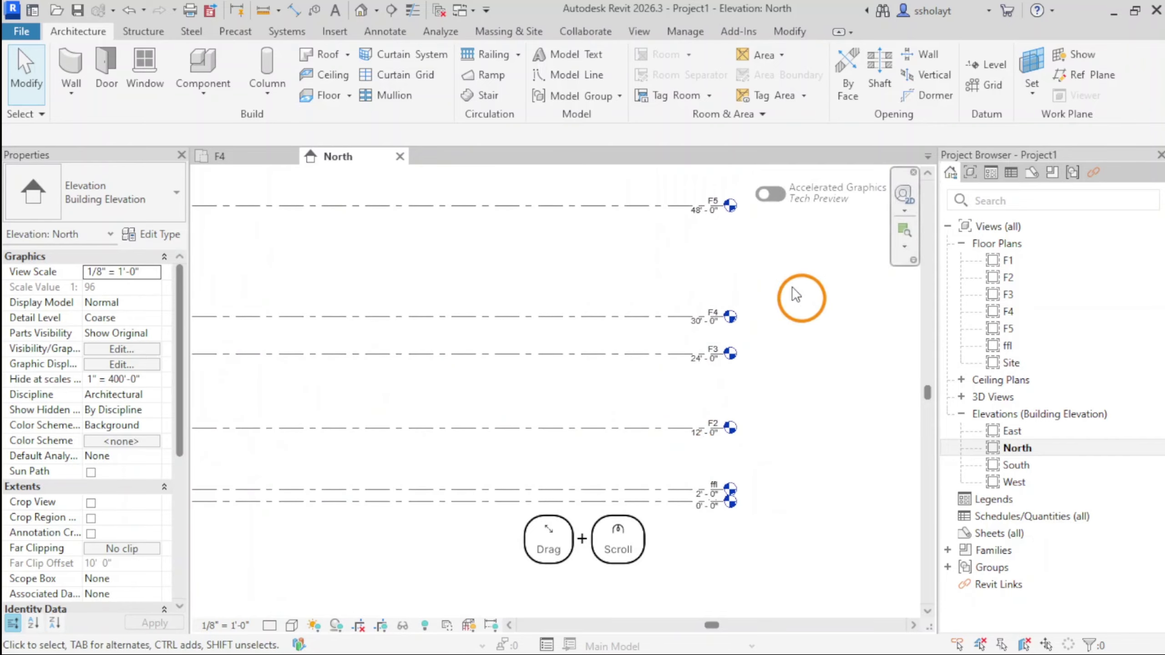
{"action": "scroll", "coordinate": [731, 450], "scroll_direction": "down", "scroll_amount": 1}
{"action": "middle_click_drag", "start_coordinate": [732, 453], "coordinate": [694, 403]}
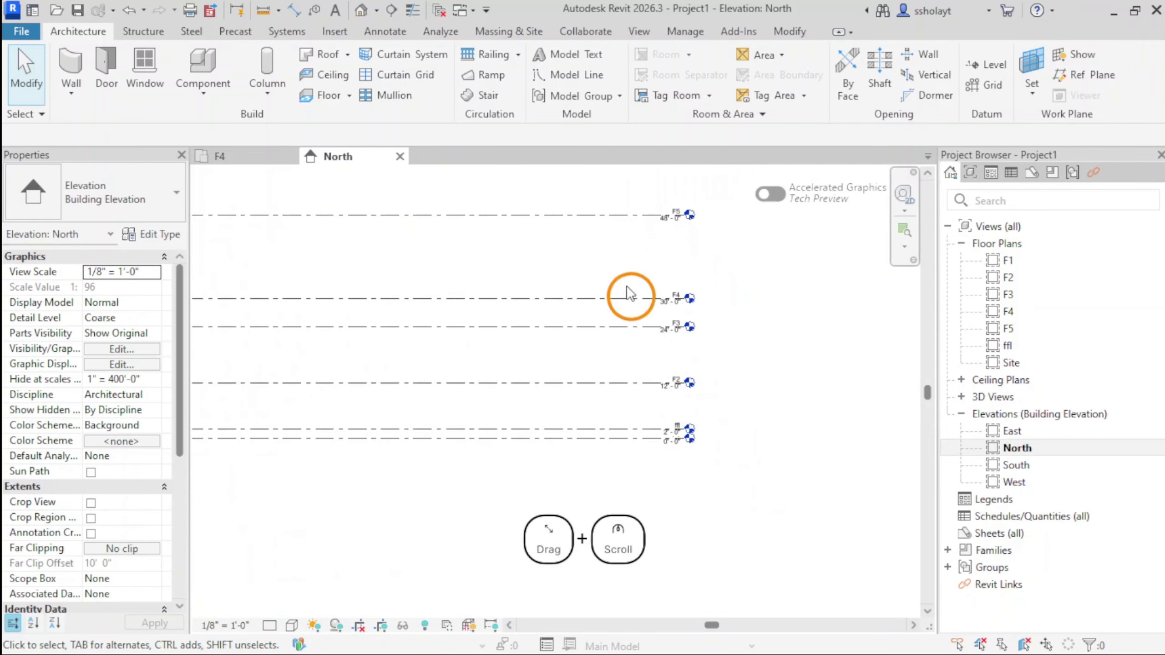
{"action": "scroll", "coordinate": [633, 260], "scroll_direction": "down", "scroll_amount": 2}
{"action": "middle_click_drag", "start_coordinate": [638, 266], "coordinate": [687, 336]}
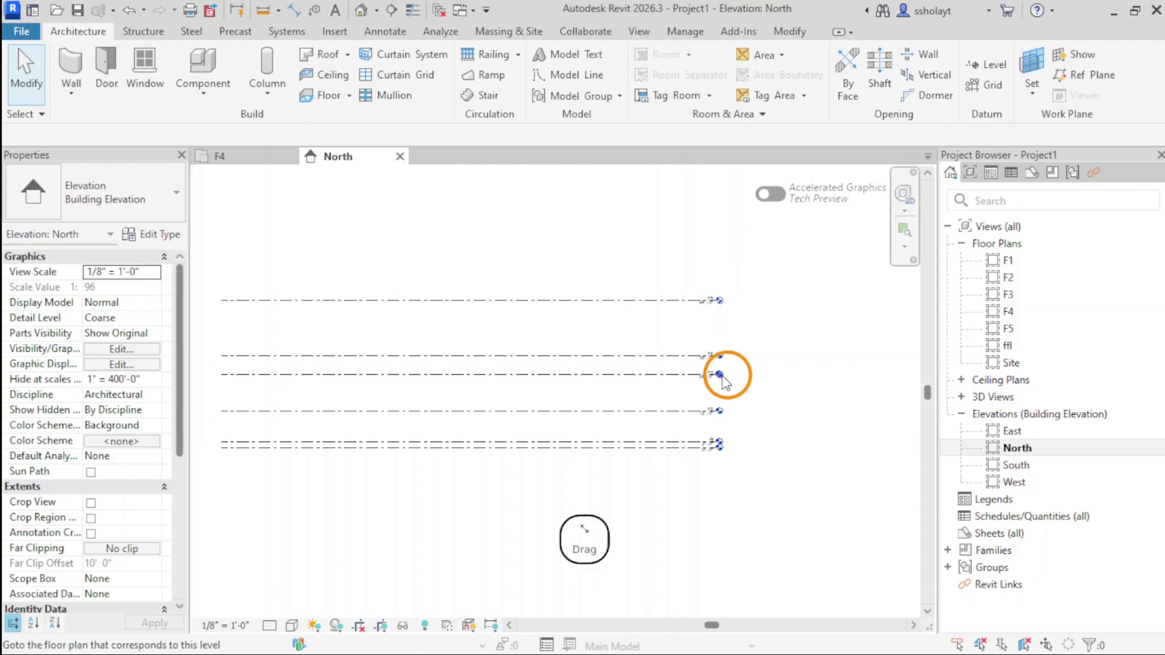
Delete levels F2, F3, F4 and F5 together with their associated views
{"action": "scroll", "coordinate": [720, 431], "scroll_direction": "up", "scroll_amount": 2}
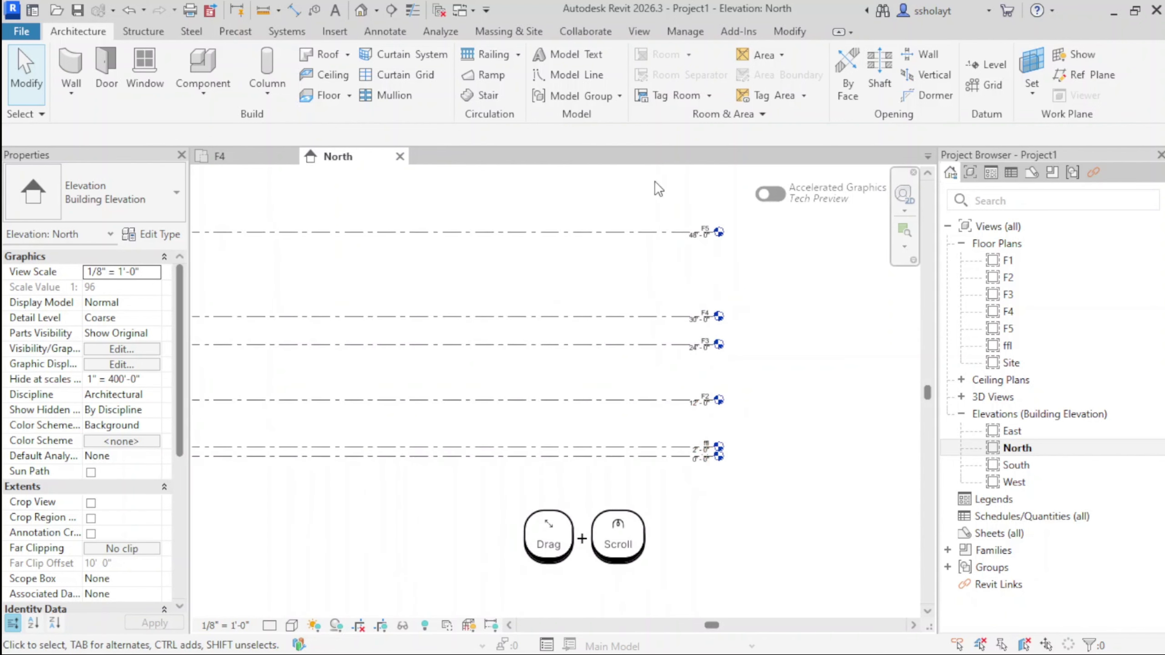
{"action": "left_click_drag", "start_coordinate": [659, 189], "coordinate": [604, 416]}
{"action": "key", "text": "Delete"}
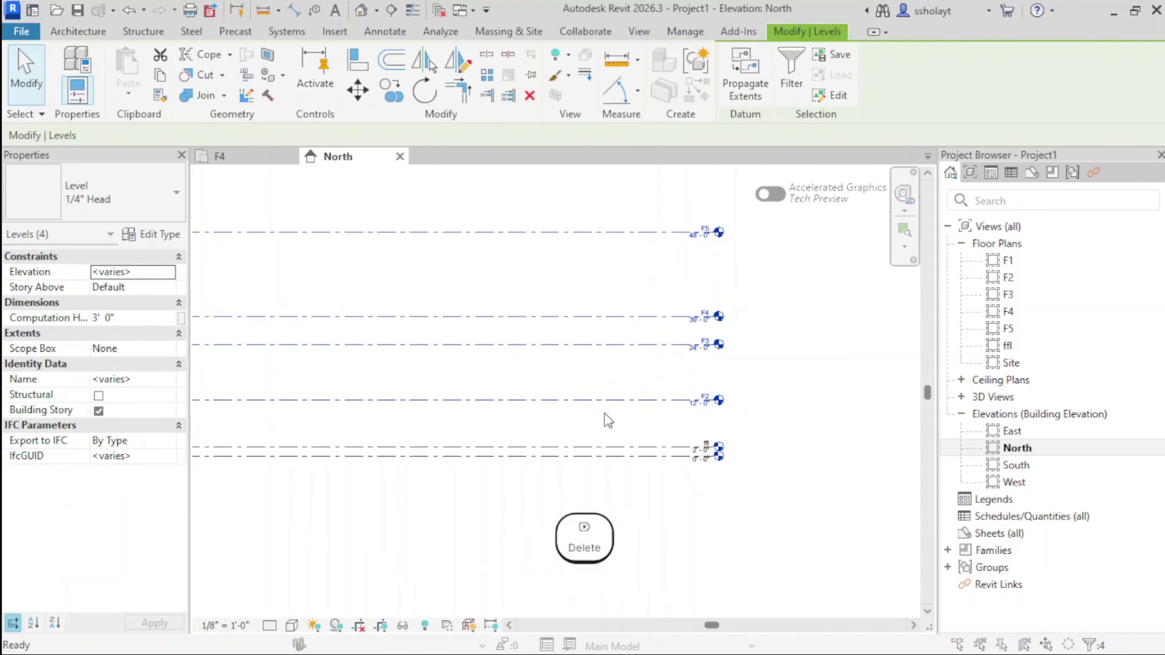
{"action": "left_click", "coordinate": [644, 394]}
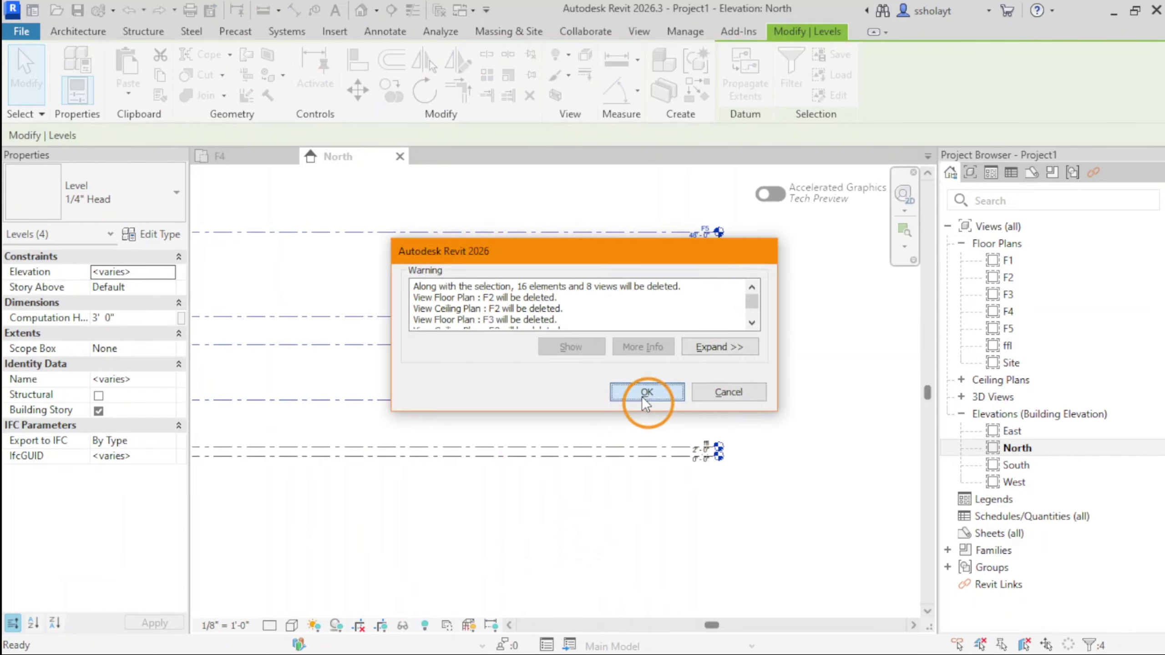
Add an elbow to the ffl level line and raise its head clear of the F1 label
{"action": "scroll", "coordinate": [663, 449], "scroll_direction": "up", "scroll_amount": 4}
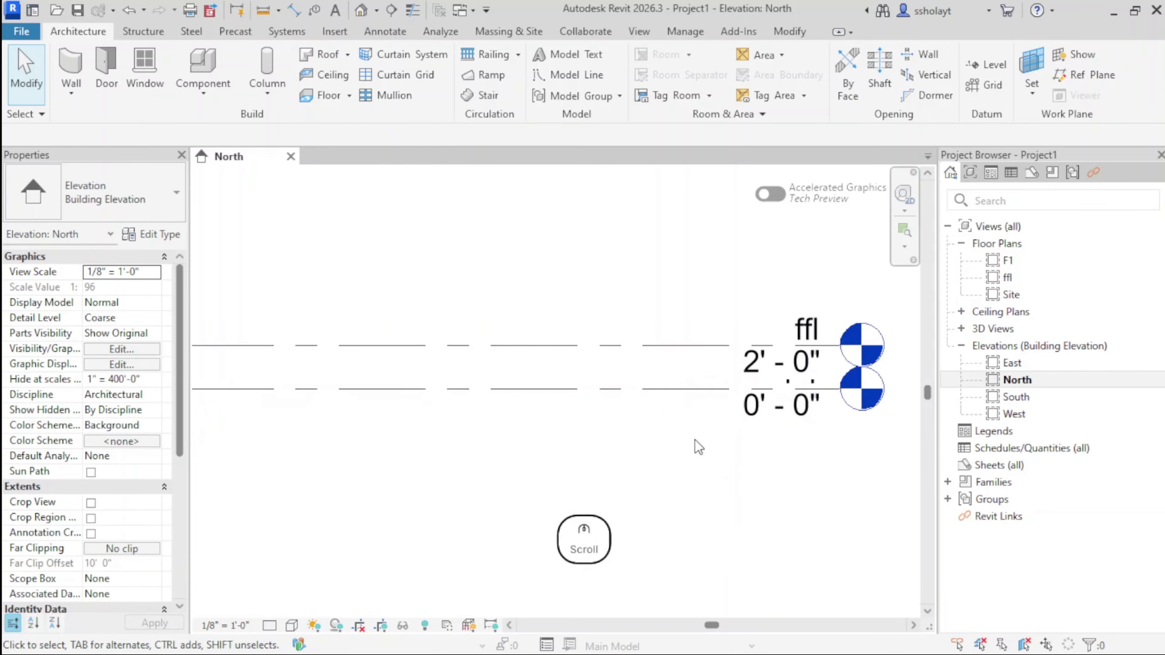
{"action": "middle_click_drag", "start_coordinate": [681, 444], "coordinate": [606, 471]}
{"action": "left_click", "coordinate": [659, 372]}
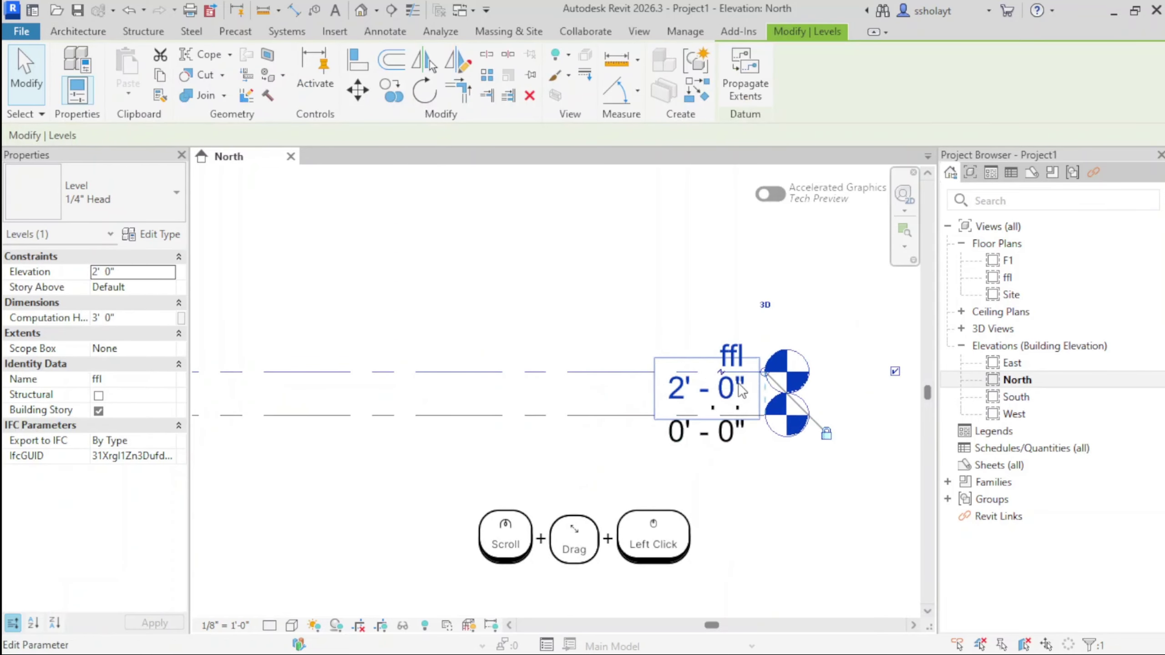
{"action": "left_click_drag", "start_coordinate": [741, 390], "coordinate": [717, 294]}
{"action": "left_click", "coordinate": [581, 316]}
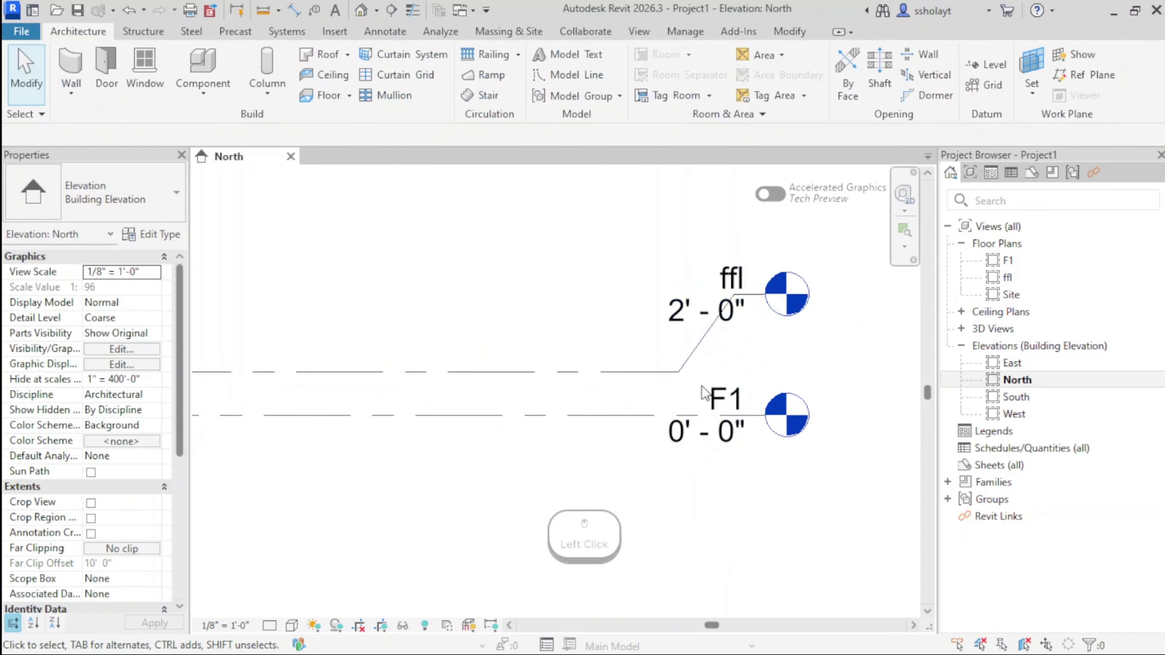
Rename level F1 to Lvl.1 and rename its corresponding views as well
{"action": "left_click", "coordinate": [725, 402]}
{"action": "left_click", "coordinate": [723, 397]}
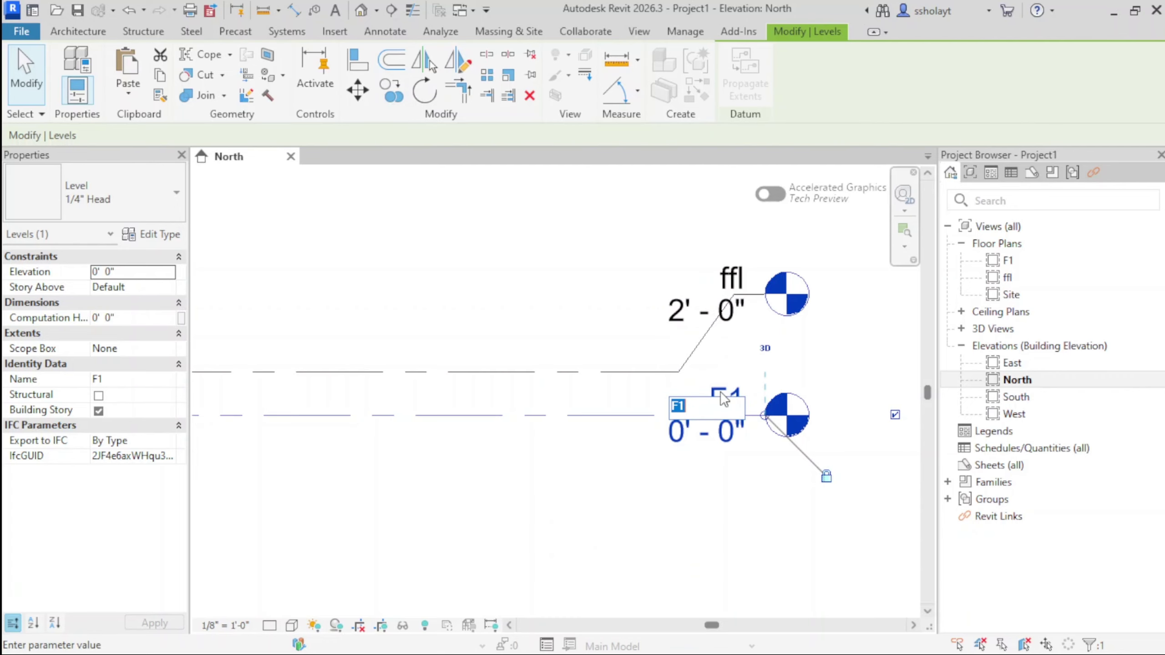
{"action": "type", "text": "Lvl.1"}
{"action": "left_click", "coordinate": [700, 488]}
{"action": "left_click", "coordinate": [662, 336]}
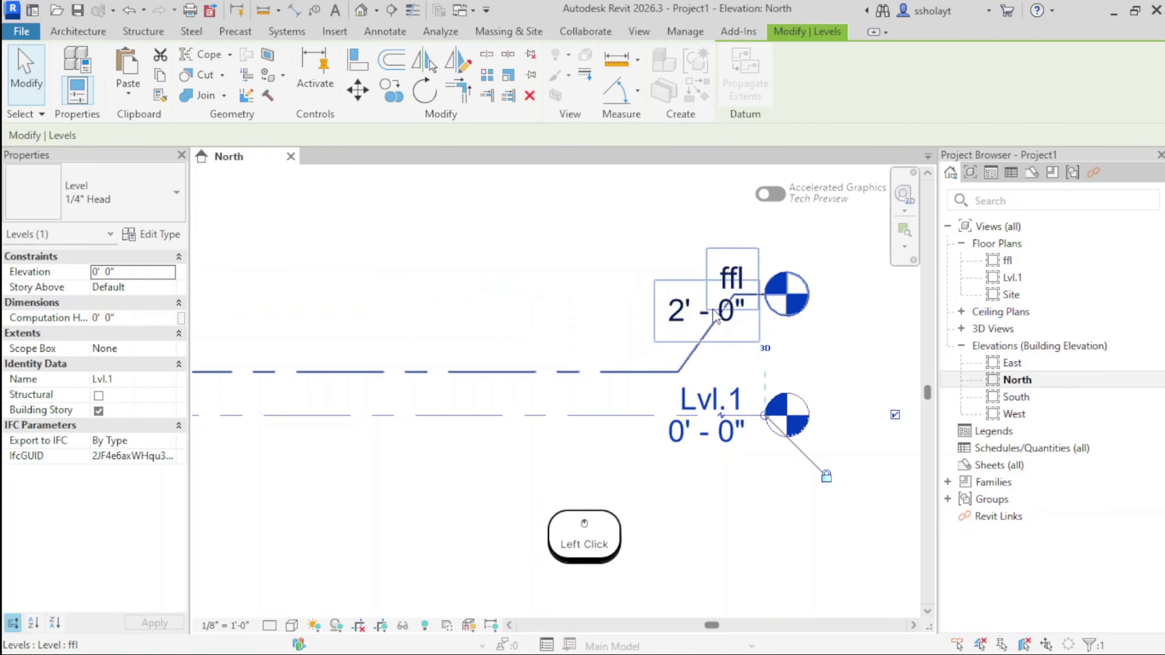
Rename level ffl to lvl.2 and rename its corresponding views as well
{"action": "left_click", "coordinate": [717, 317]}
{"action": "scroll", "coordinate": [752, 330], "scroll_direction": "up", "scroll_amount": 2}
{"action": "mouse_move", "coordinate": [752, 330]}
{"action": "middle_mouse_down"}
{"action": "mouse_move", "coordinate": [761, 317]}
{"action": "mouse_move", "coordinate": [763, 337]}
{"action": "middle_mouse_up"}
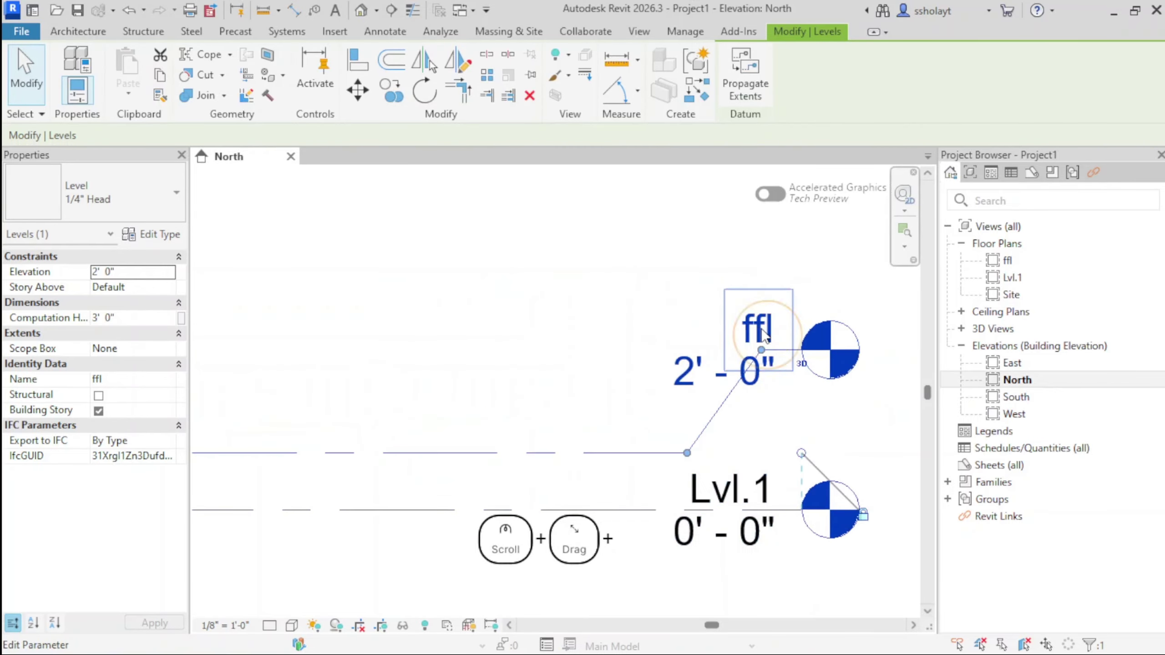
{"action": "left_click", "coordinate": [764, 336]}
{"action": "type", "text": "lv"}
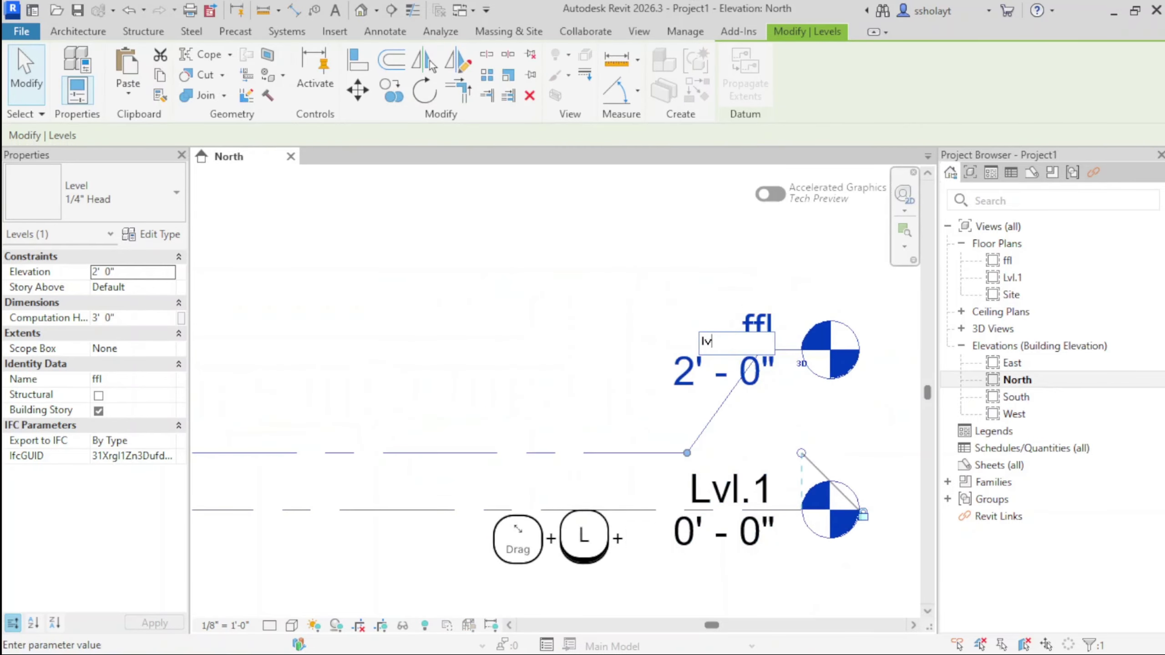
{"action": "type", "text": "l.2"}
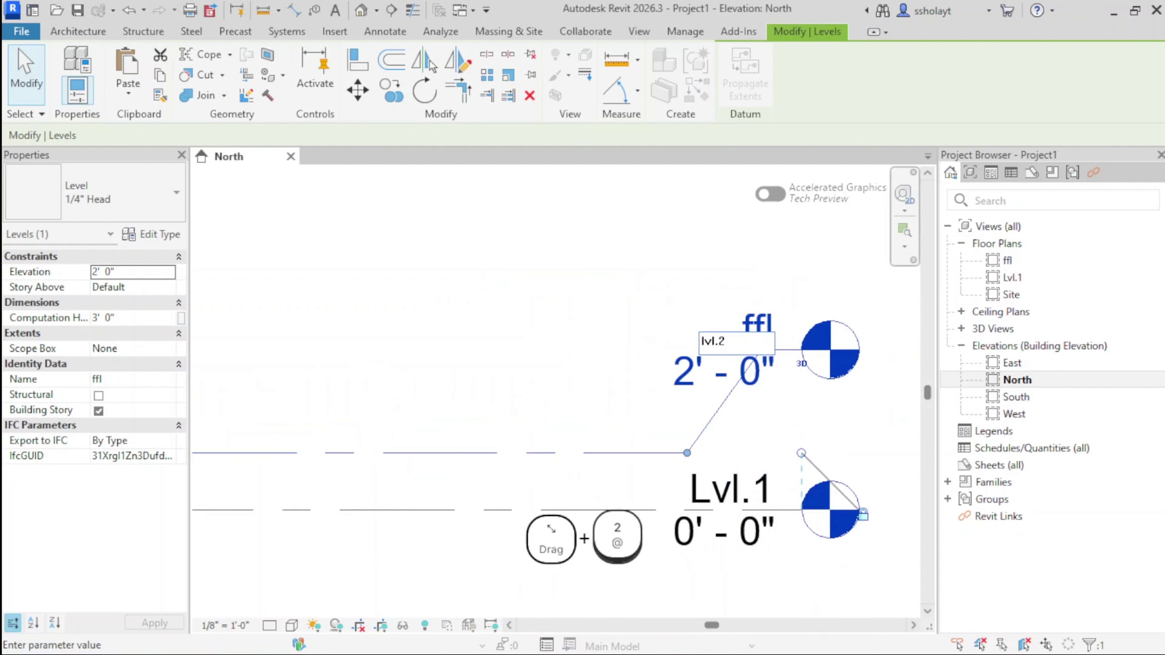
{"action": "left_click", "coordinate": [585, 336]}
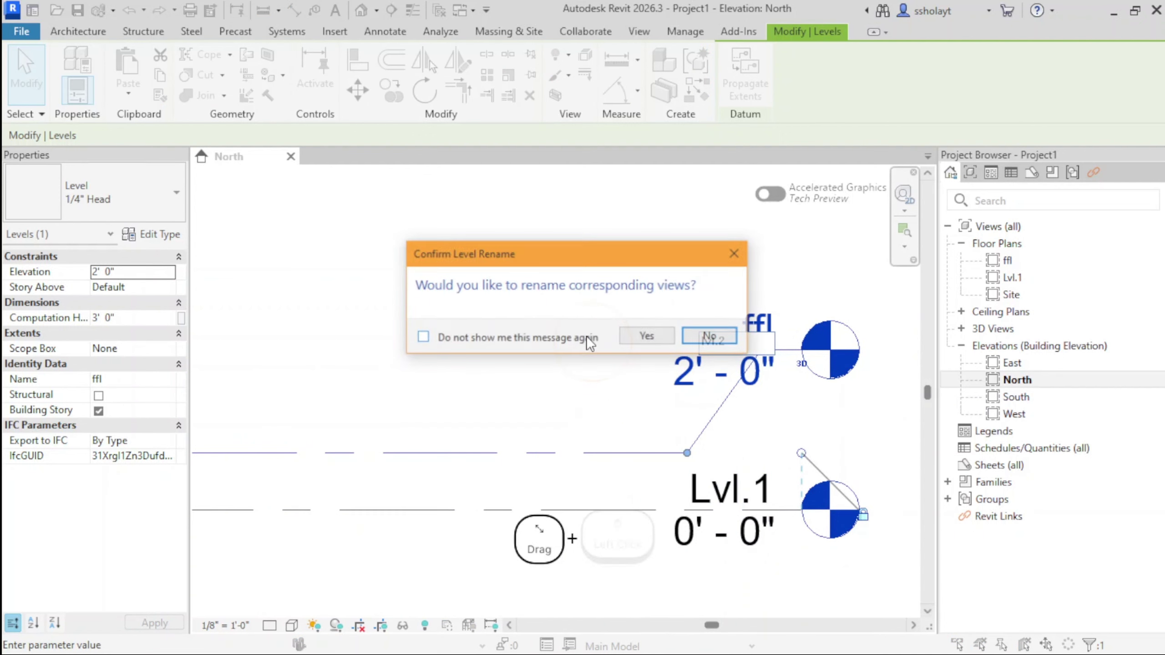
{"action": "left_click", "coordinate": [626, 336]}
{"action": "left_click", "coordinate": [657, 278]}
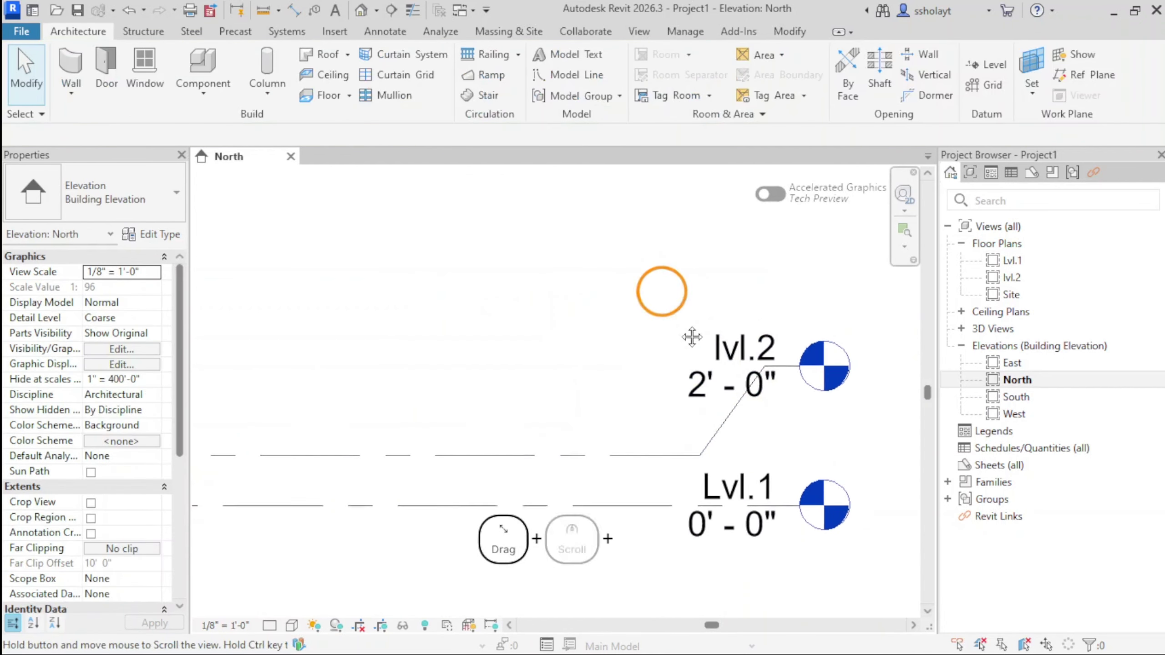
Create a new level offset 12' above lvl.2 by picking the lvl.2 line
{"action": "scroll", "coordinate": [689, 338], "scroll_direction": "down", "scroll_amount": 4}
{"action": "middle_click_drag", "start_coordinate": [635, 366], "coordinate": [605, 411]}
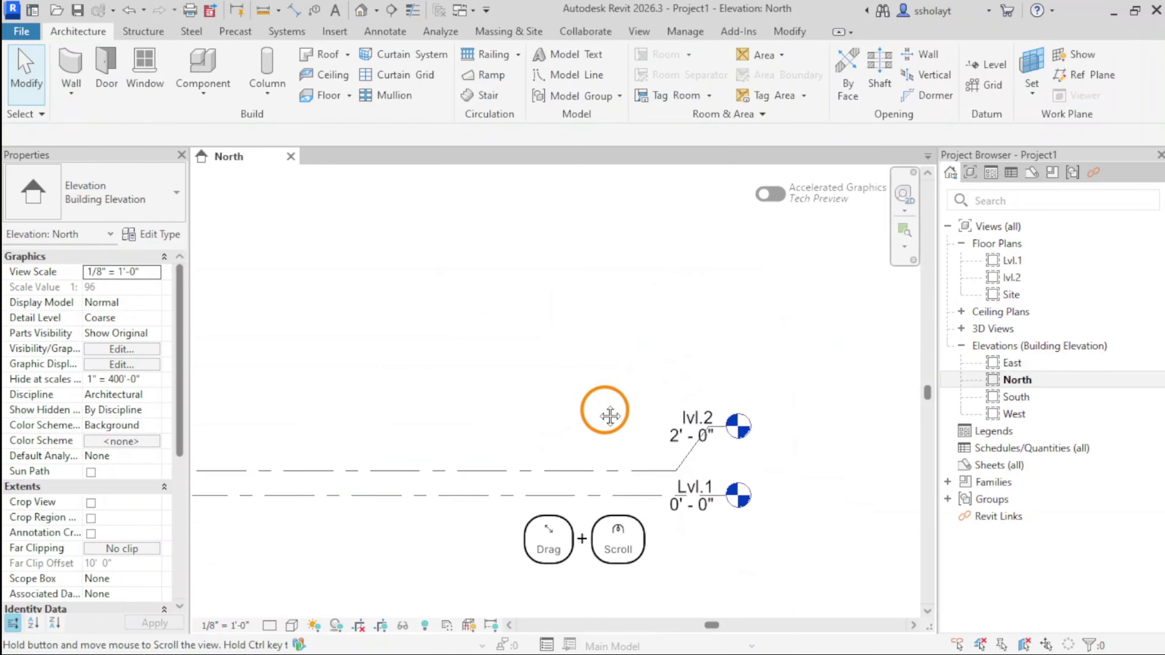
{"action": "left_click", "coordinate": [975, 71]}
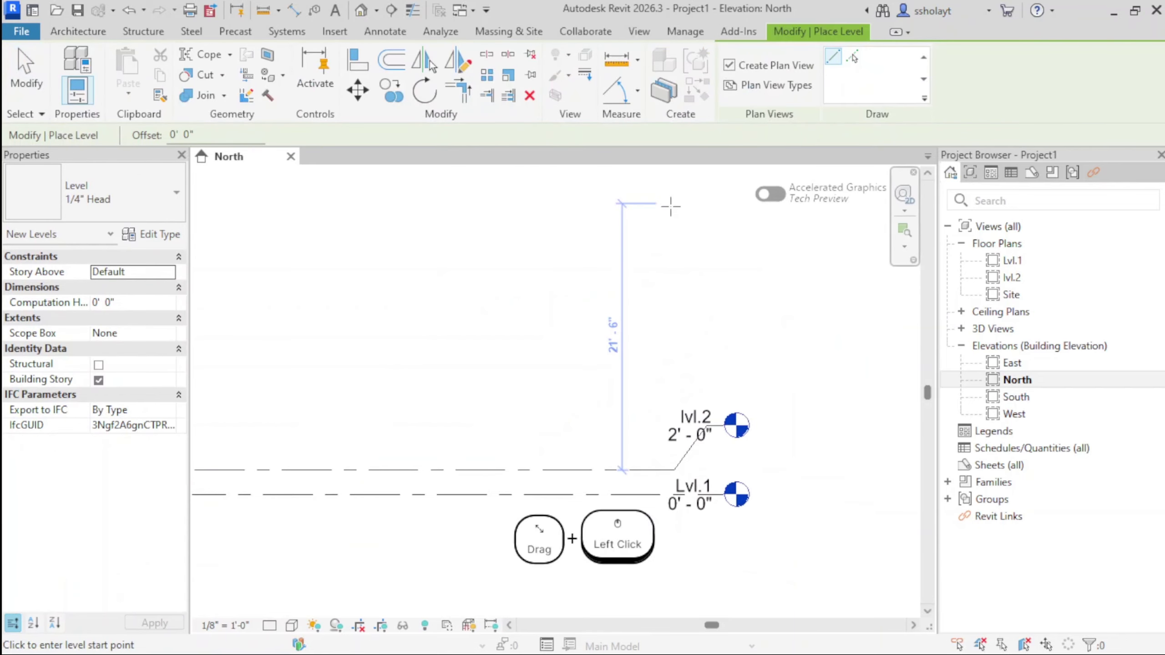
{"action": "left_click", "coordinate": [853, 57]}
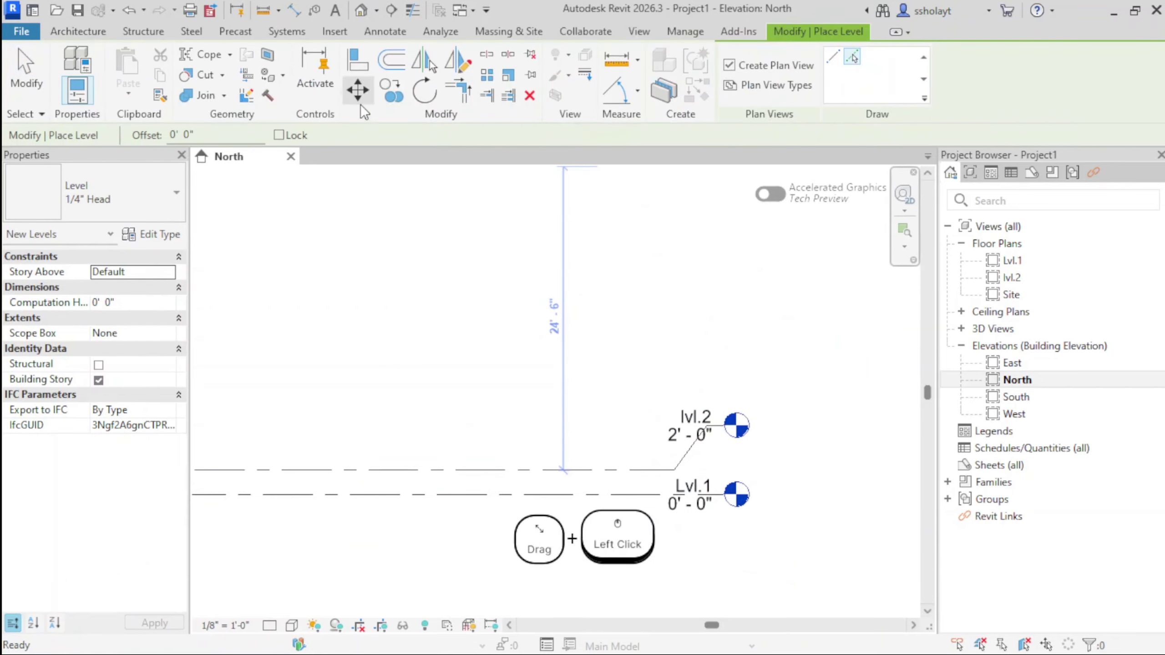
{"action": "left_click", "coordinate": [181, 134]}
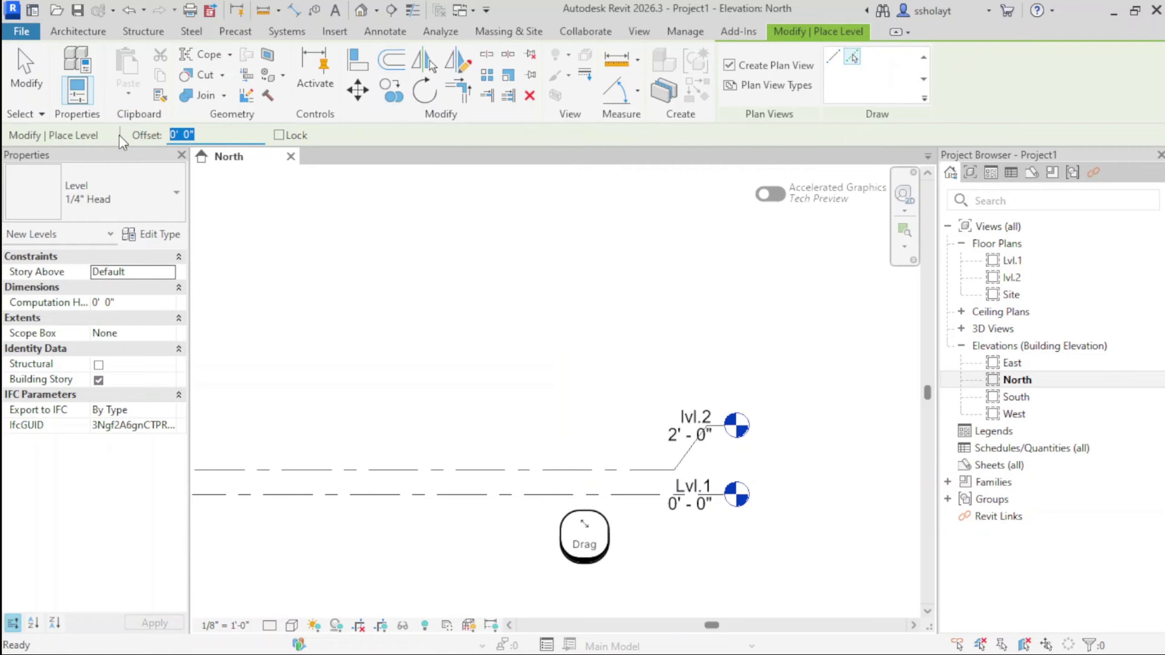
{"action": "type", "text": "12"}
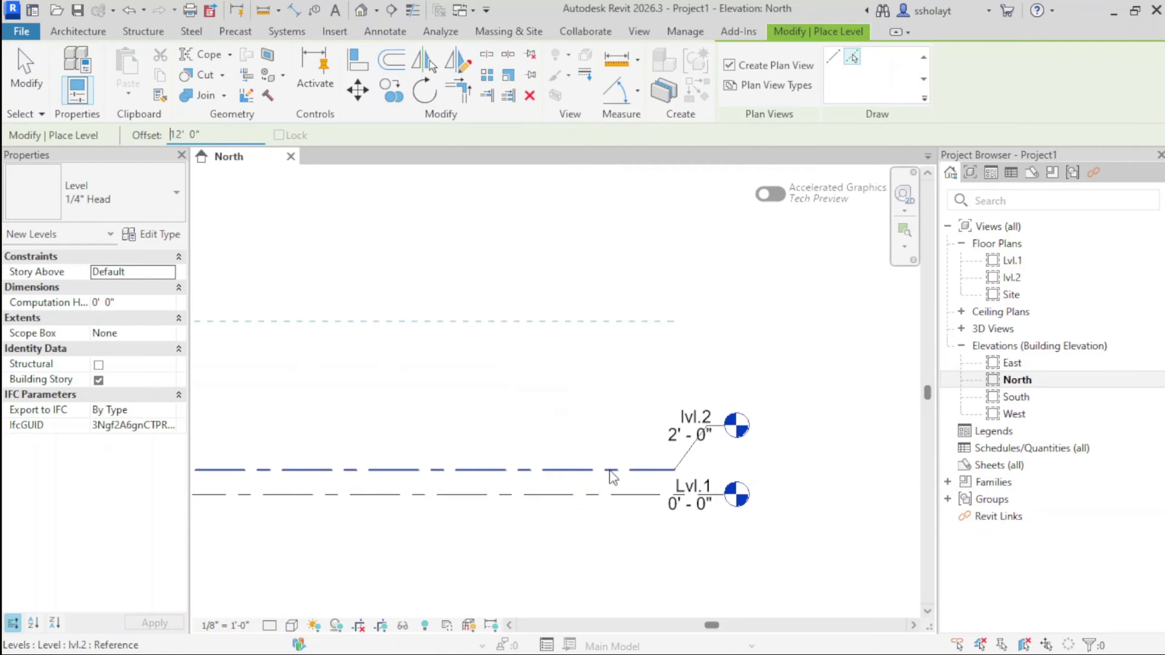
{"action": "left_click", "coordinate": [608, 459]}
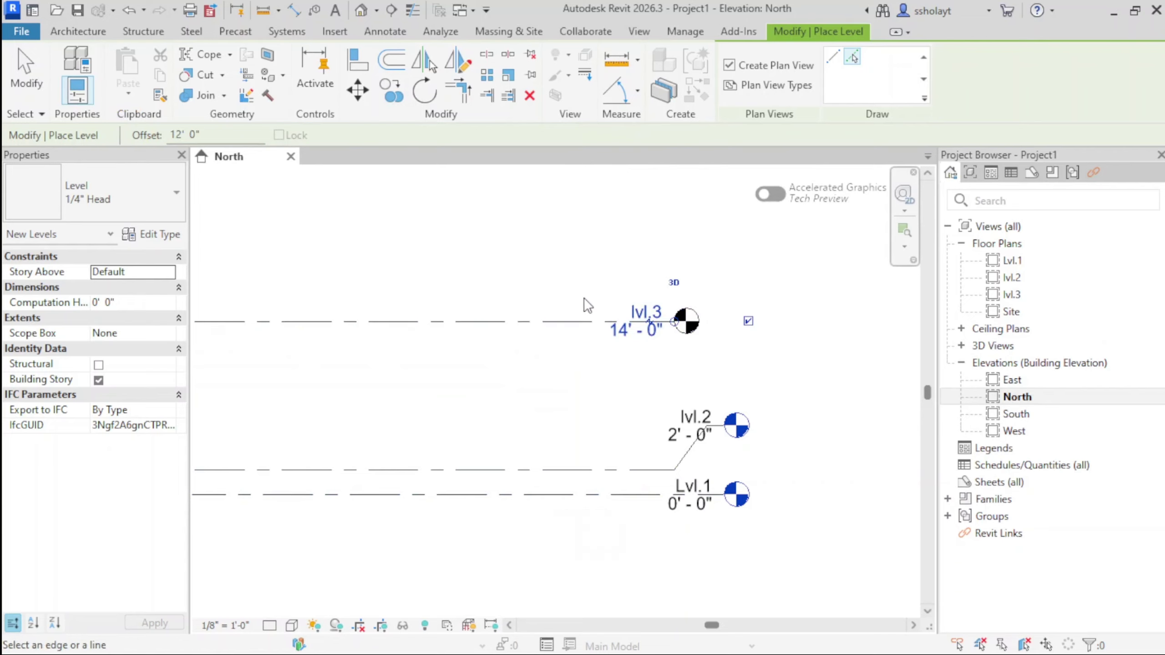
Create another level 12' above the topmost level by picking its line, and finish placing levels
{"action": "scroll", "coordinate": [591, 321], "scroll_direction": "down", "scroll_amount": 3}
{"action": "middle_click_drag", "start_coordinate": [592, 323], "coordinate": [587, 484]}
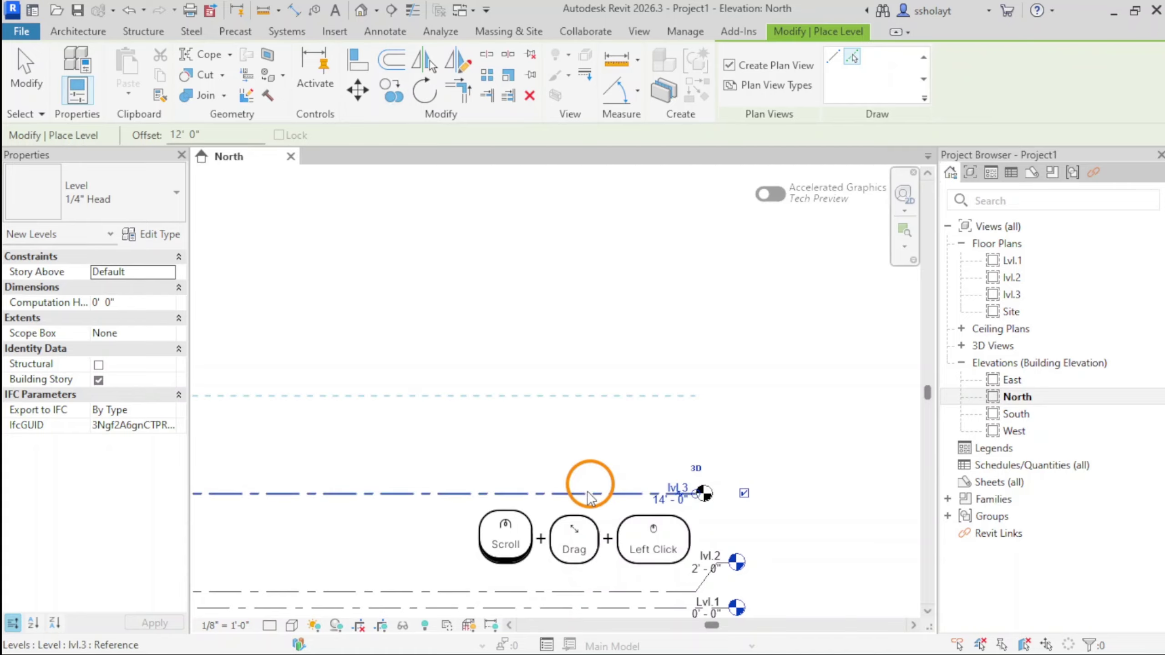
{"action": "left_click", "coordinate": [591, 488]}
{"action": "scroll", "coordinate": [598, 320], "scroll_direction": "down", "scroll_amount": 3}
{"action": "middle_click_drag", "start_coordinate": [598, 320], "coordinate": [694, 304]}
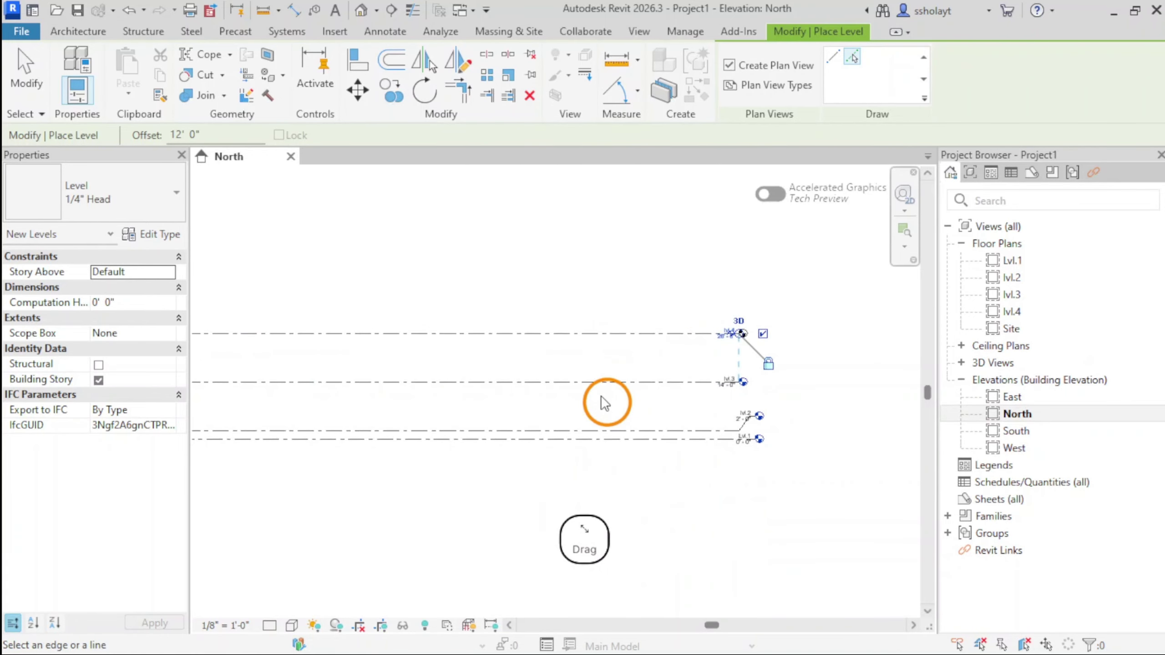
{"action": "key", "text": "Escape"}
{"action": "key", "text": "Escape"}
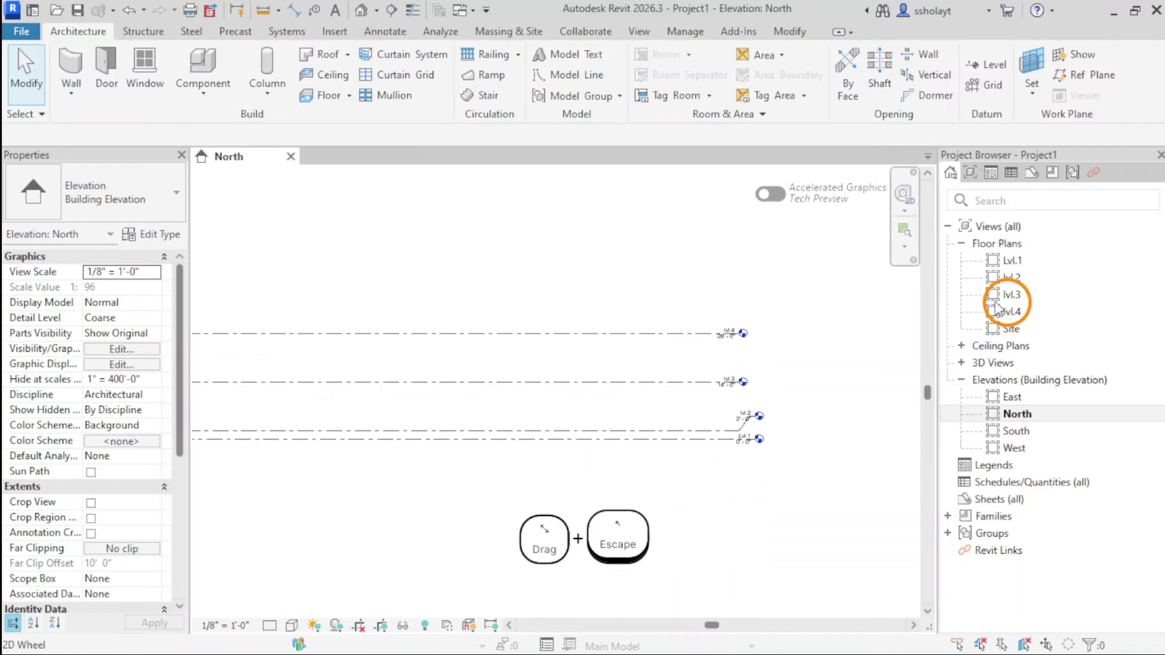
Open the Lvl.1 floor plan with its four elevation markers in view
{"action": "double_click", "coordinate": [1015, 263]}
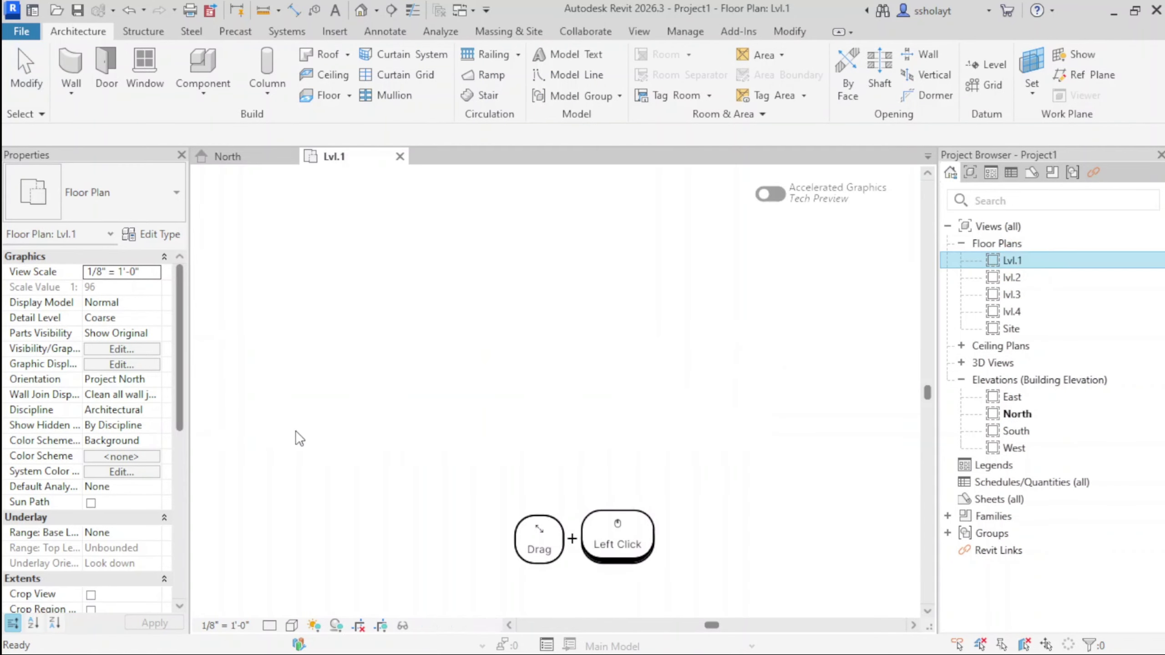
{"action": "middle_click_drag", "start_coordinate": [608, 380], "coordinate": [578, 372]}
{"action": "left_click", "coordinate": [577, 373]}
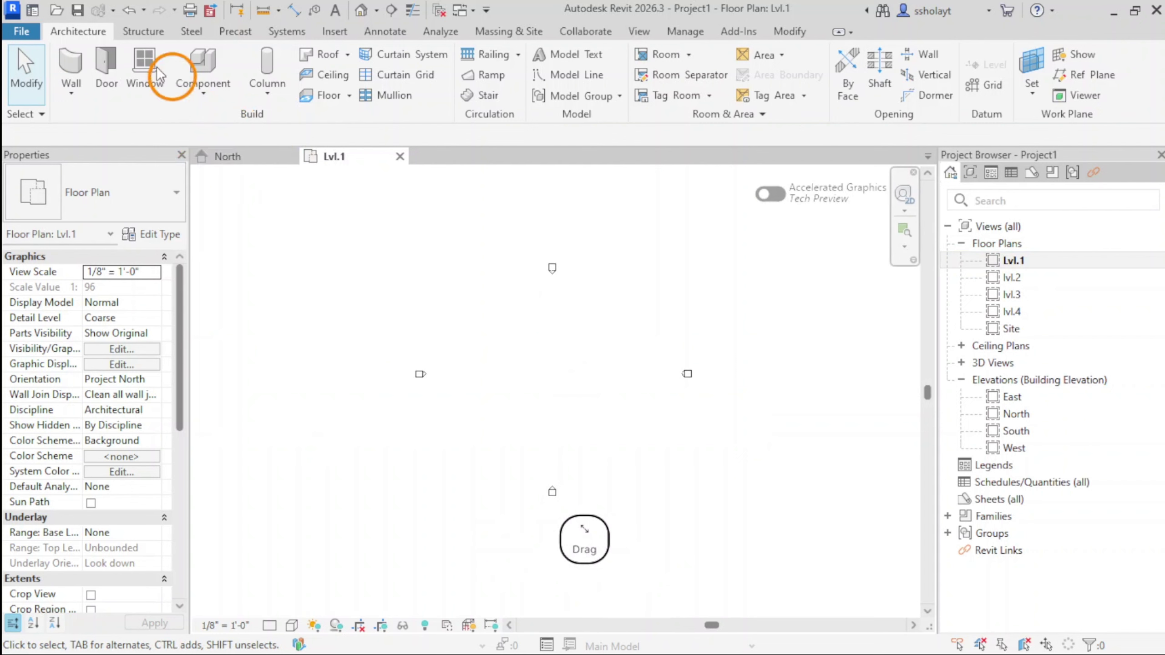
Open the default 3D view and put the Lvl.1 floor plan first among the open views, leaving it active
{"action": "left_click", "coordinate": [361, 11]}
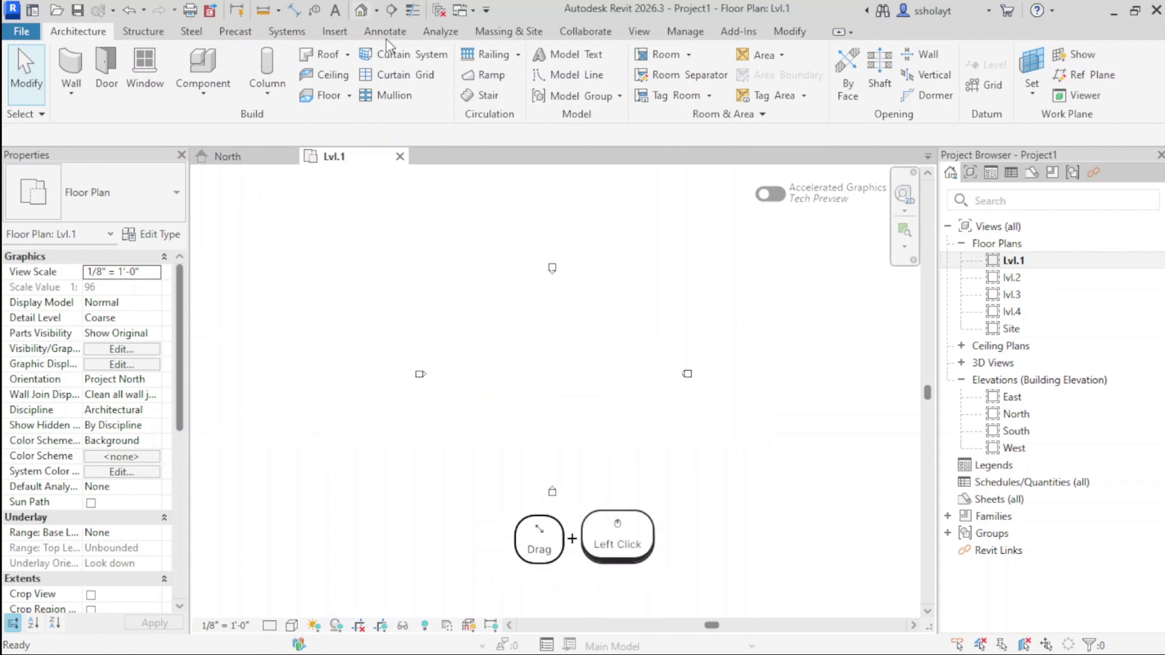
{"action": "left_click_drag", "start_coordinate": [369, 158], "coordinate": [229, 161]}
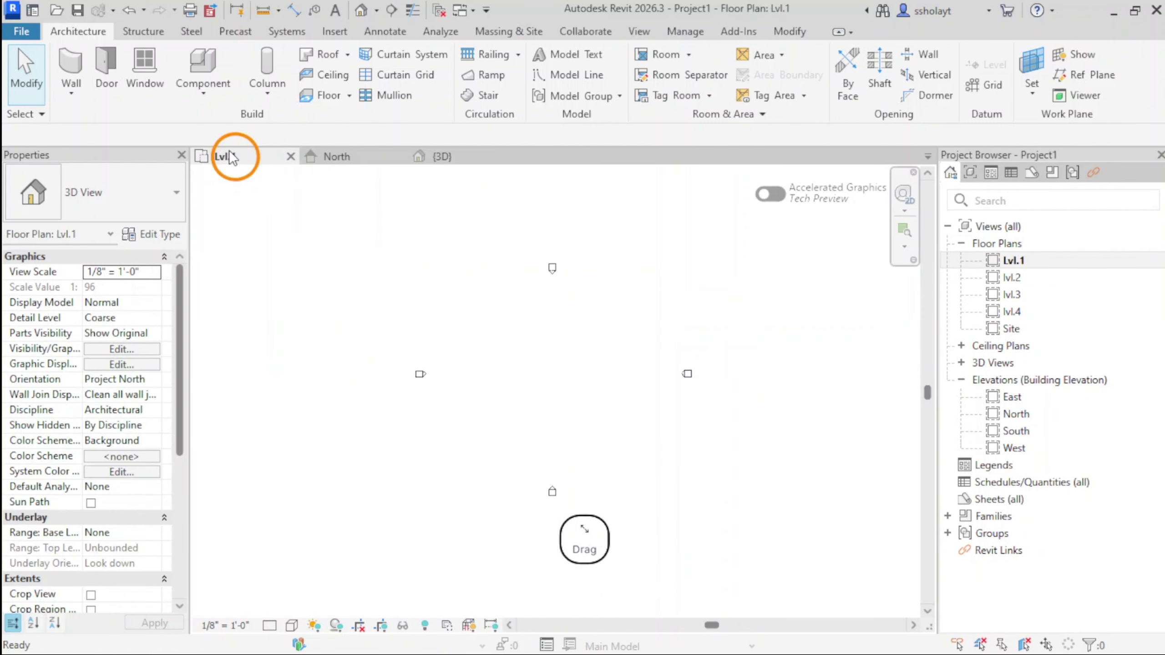
{"action": "left_click", "coordinate": [246, 156]}
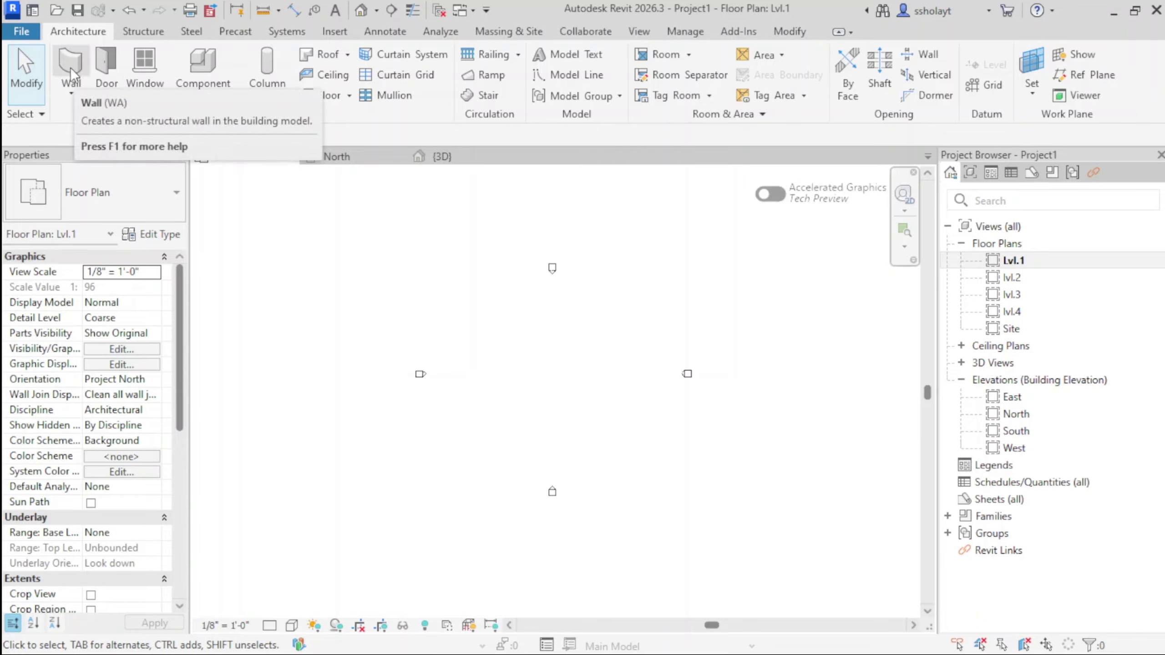
Start the Wall command on the Lvl.1 floor plan and display its placement options
{"action": "key", "text": "w"}
{"action": "key", "text": "a"}
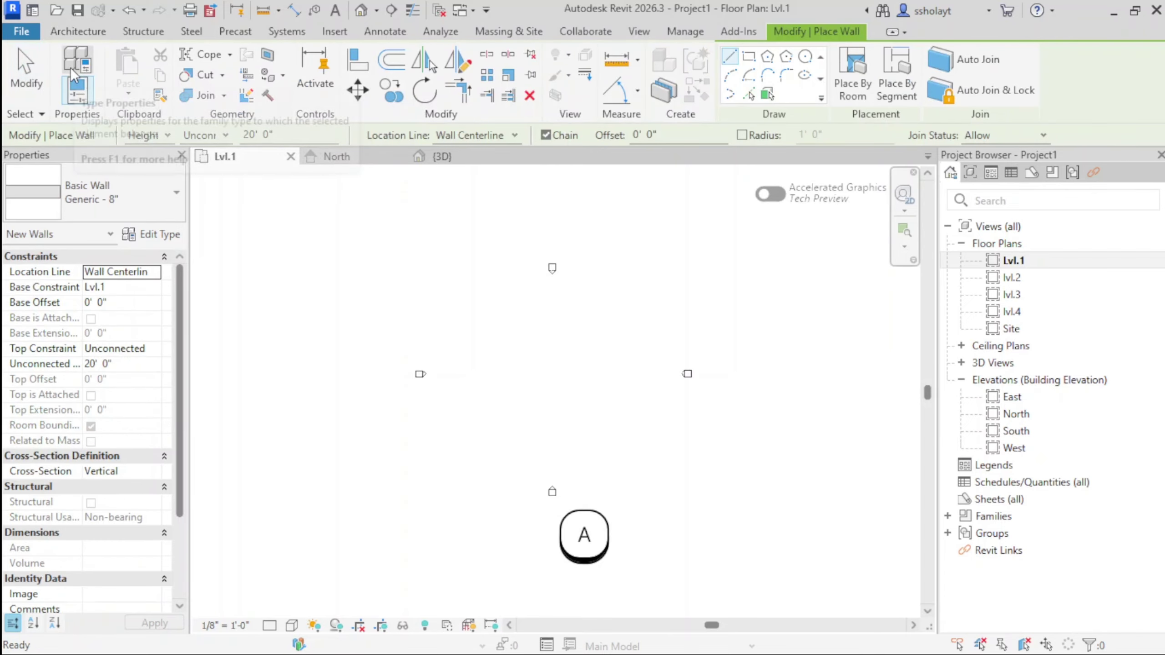
{"action": "left_click", "coordinate": [78, 31]}
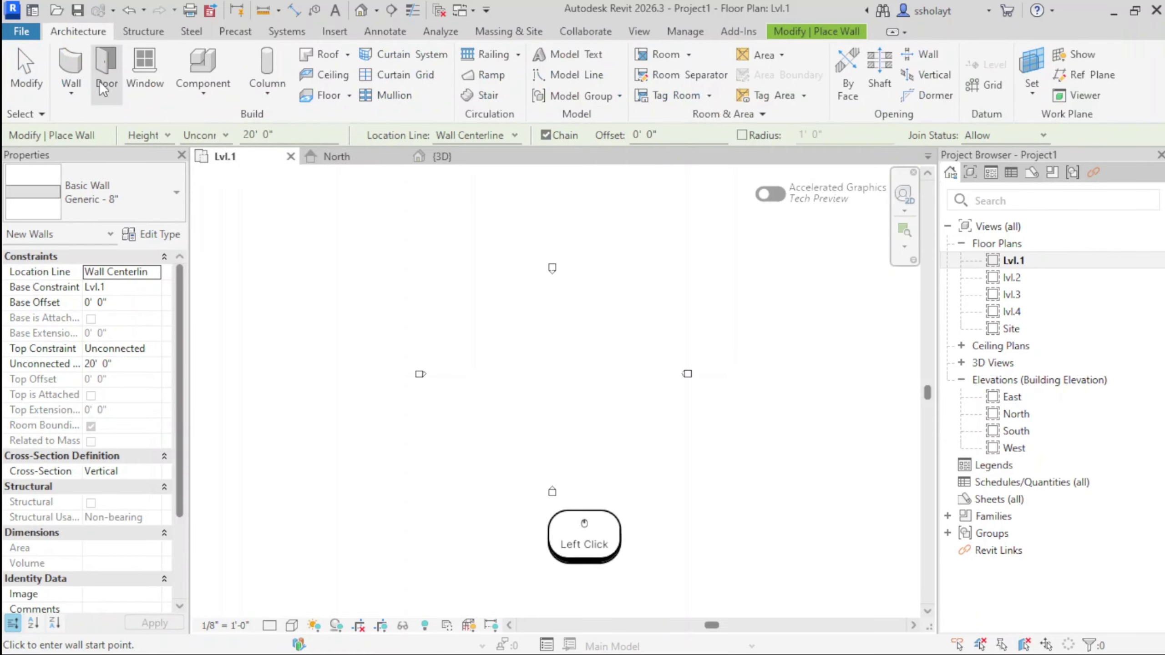
{"action": "left_click", "coordinate": [73, 53]}
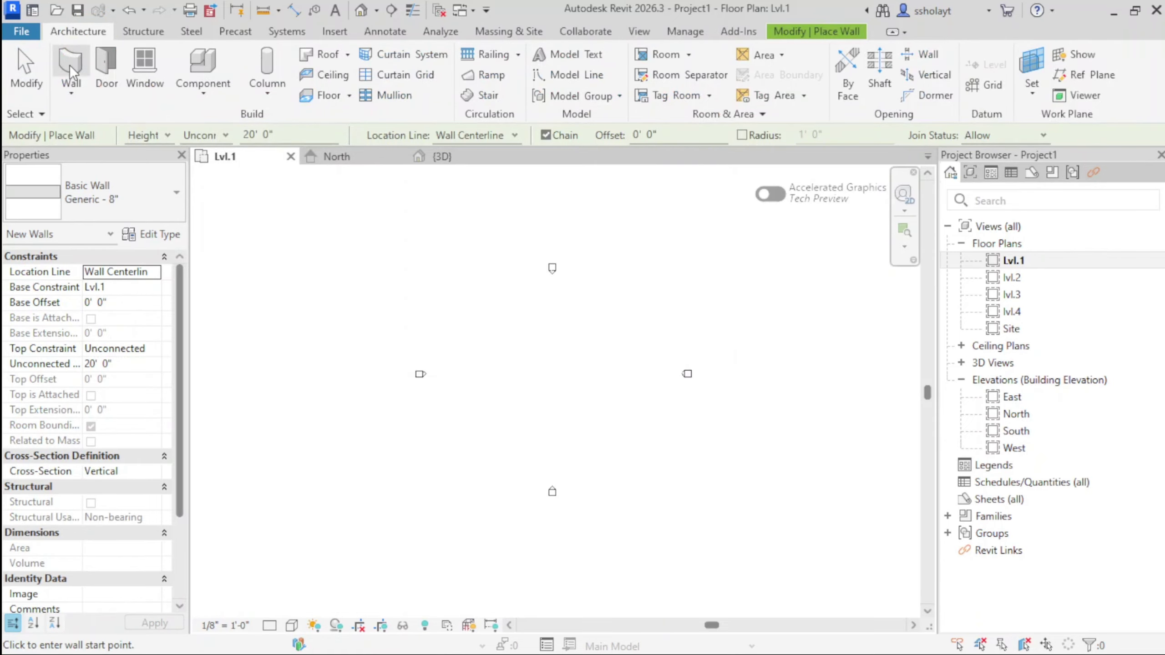
{"action": "left_click", "coordinate": [811, 34]}
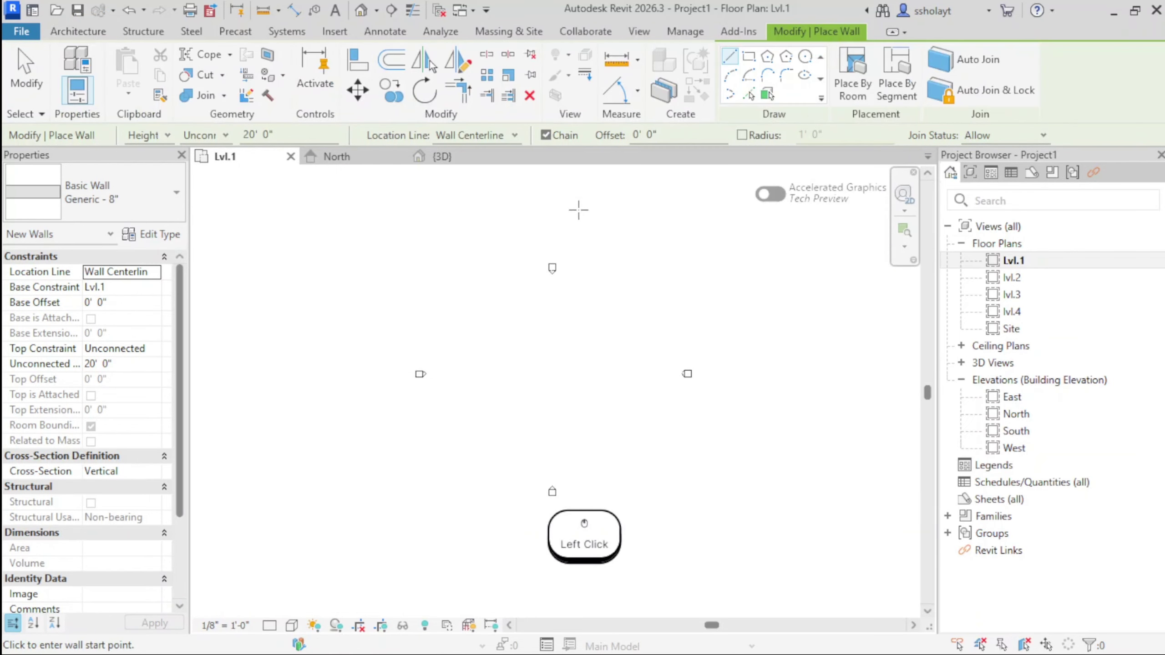
{"action": "scroll", "coordinate": [527, 326], "scroll_direction": "down", "scroll_amount": 2}
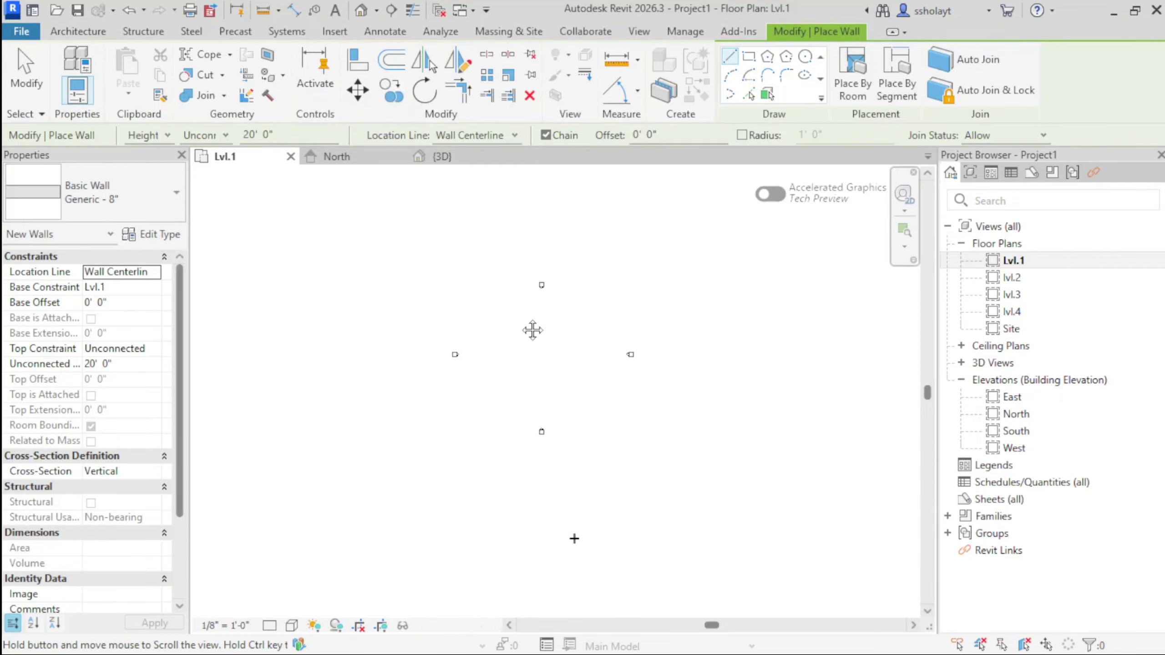
{"action": "middle_click_drag", "start_coordinate": [473, 324], "coordinate": [585, 371]}
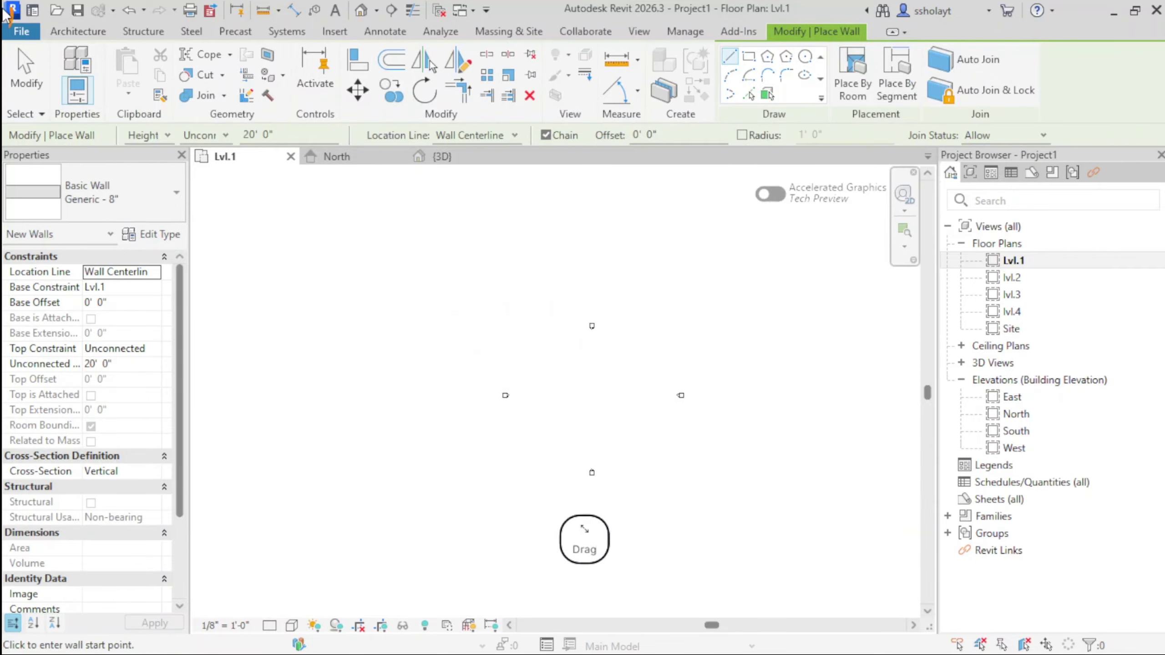
Look through the wall types available for new walls and preview a Generic - 8" wall in the plan without placing it
{"action": "left_click", "coordinate": [34, 181]}
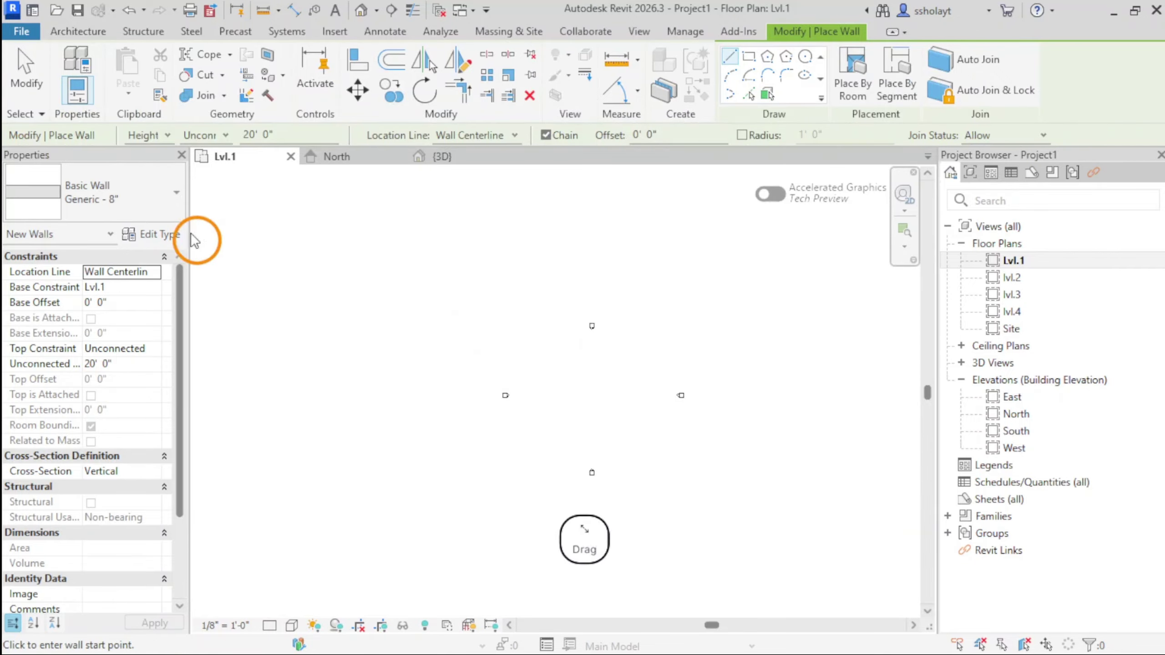
{"action": "left_click", "coordinate": [131, 201]}
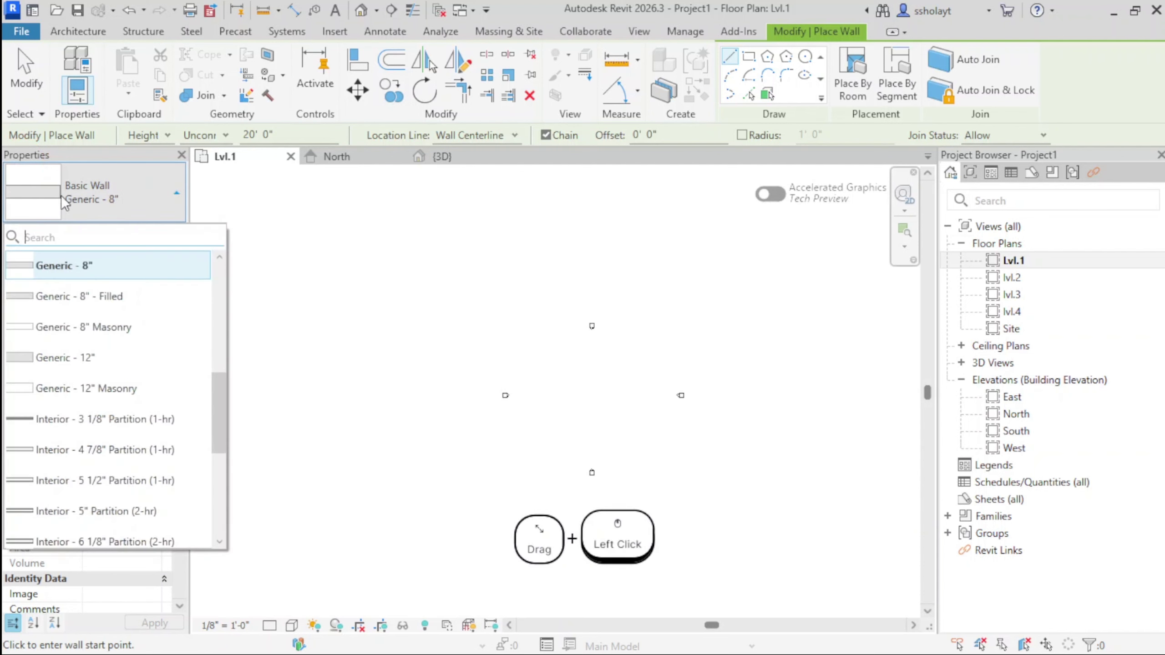
{"action": "scroll", "coordinate": [111, 429], "scroll_direction": "down", "scroll_amount": 3}
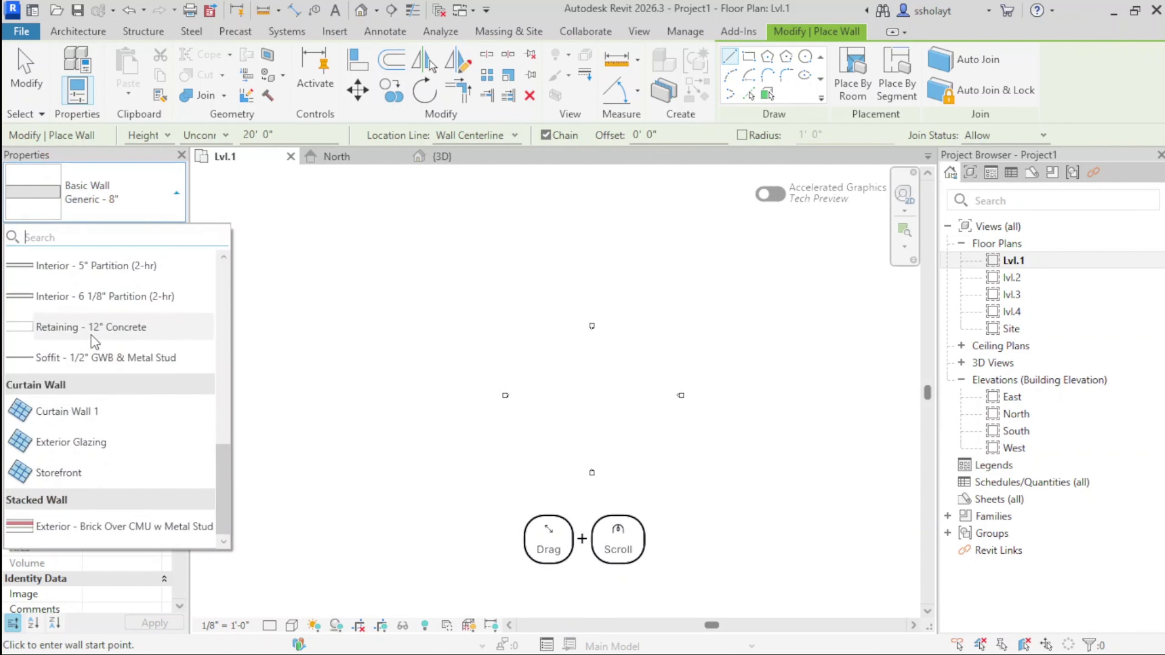
{"action": "scroll", "coordinate": [72, 480], "scroll_direction": "up", "scroll_amount": 4}
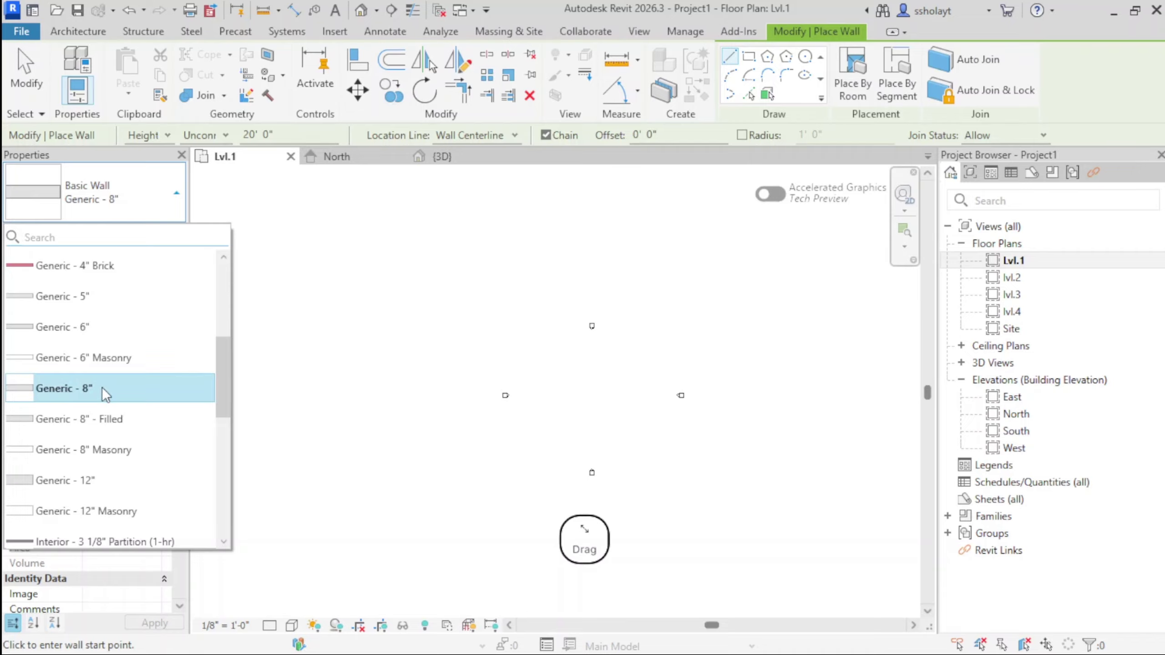
{"action": "mouse_move", "coordinate": [114, 388]}
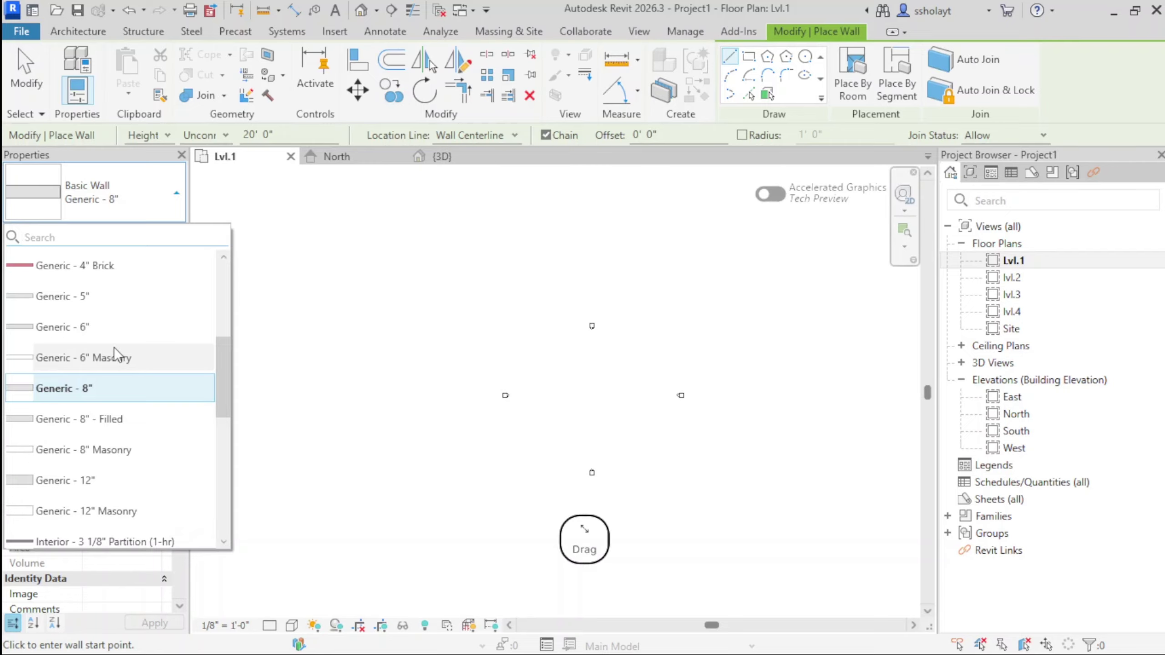
{"action": "scroll", "coordinate": [114, 347], "scroll_direction": "down", "scroll_amount": 1}
{"action": "scroll", "coordinate": [114, 346], "scroll_direction": "down", "scroll_amount": 1}
{"action": "scroll", "coordinate": [101, 321], "scroll_direction": "up", "scroll_amount": 3}
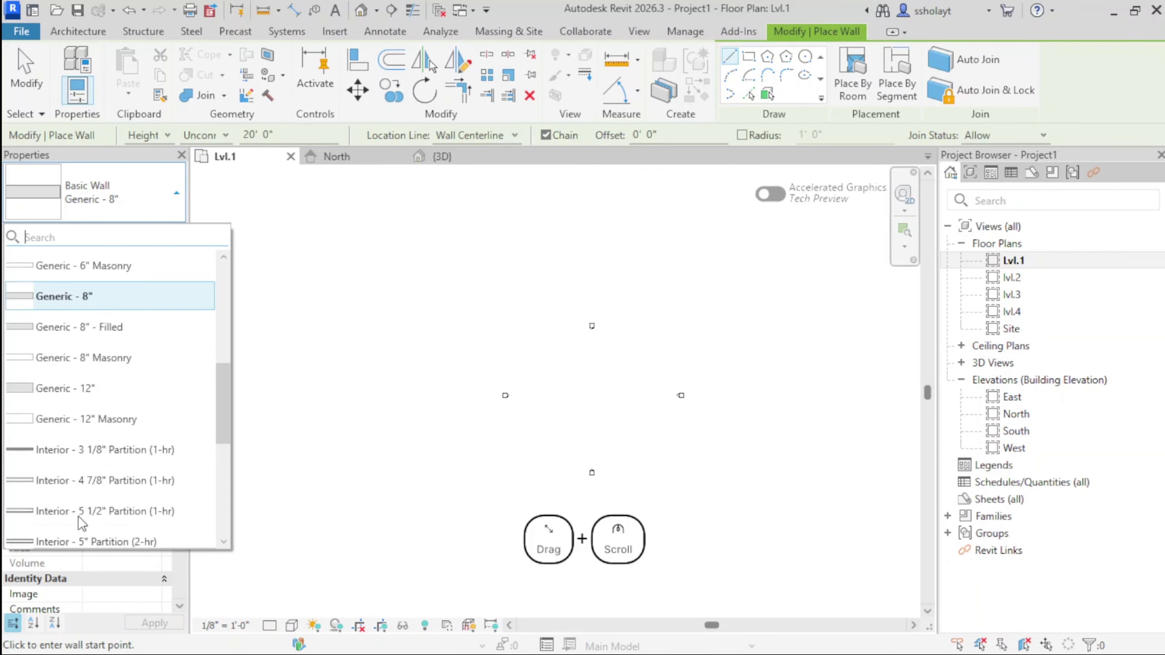
{"action": "scroll", "coordinate": [97, 278], "scroll_direction": "up", "scroll_amount": 2}
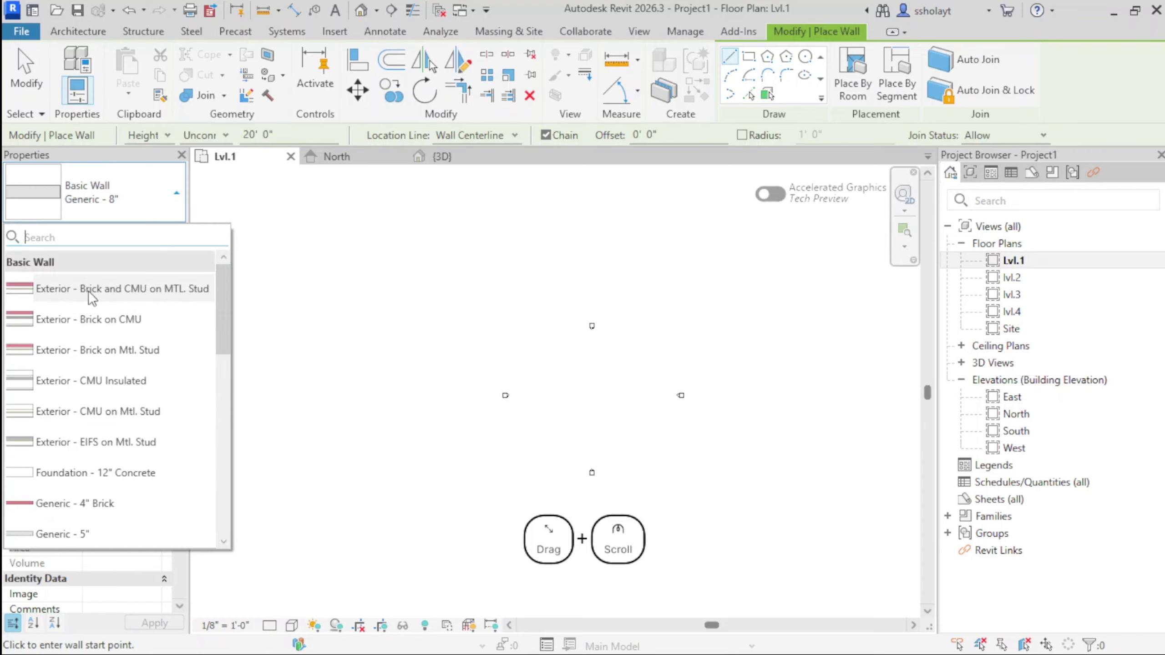
{"action": "scroll", "coordinate": [92, 362], "scroll_direction": "down", "scroll_amount": 5}
{"action": "scroll", "coordinate": [90, 365], "scroll_direction": "down", "scroll_amount": 2}
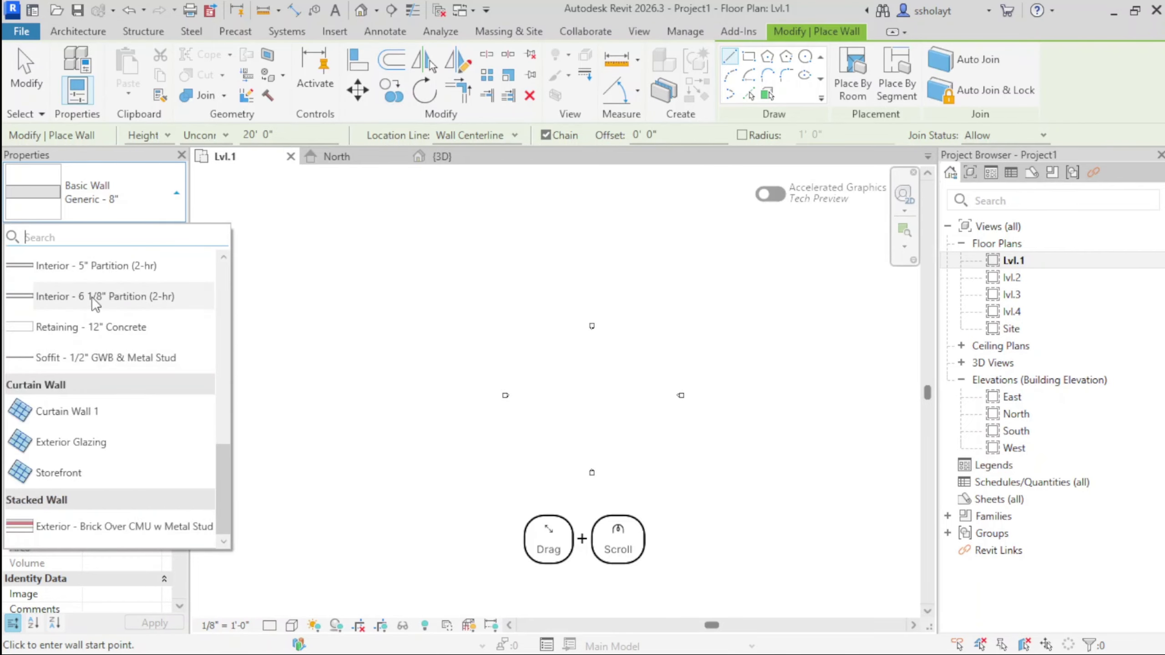
{"action": "scroll", "coordinate": [133, 312], "scroll_direction": "up", "scroll_amount": 3}
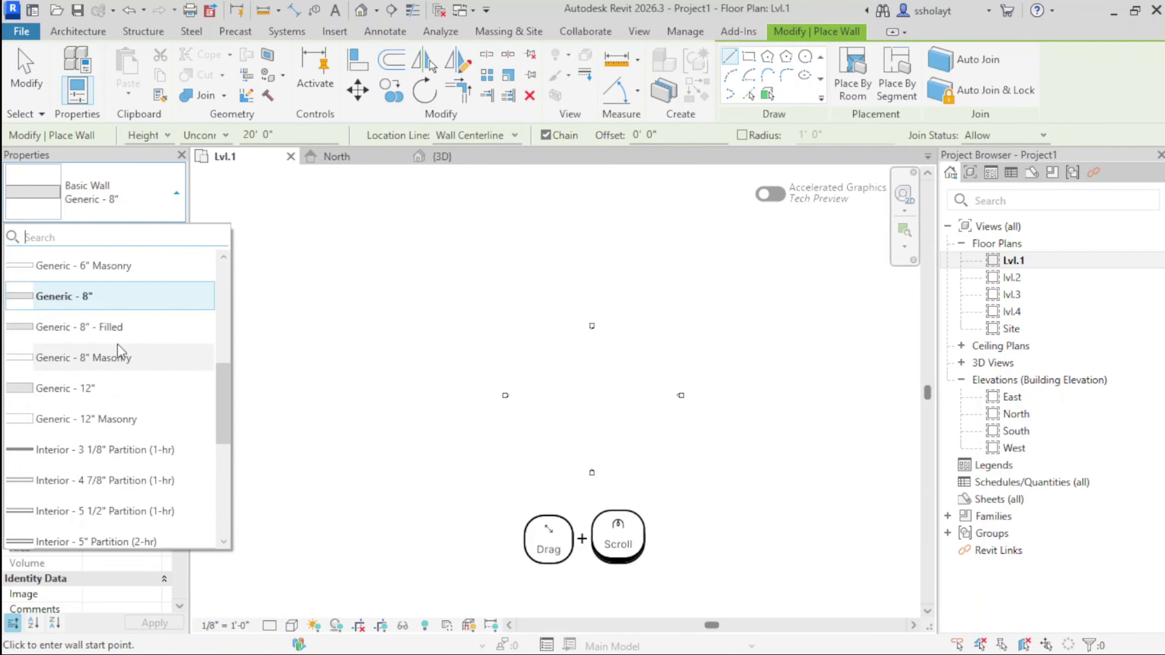
{"action": "left_click", "coordinate": [221, 214]}
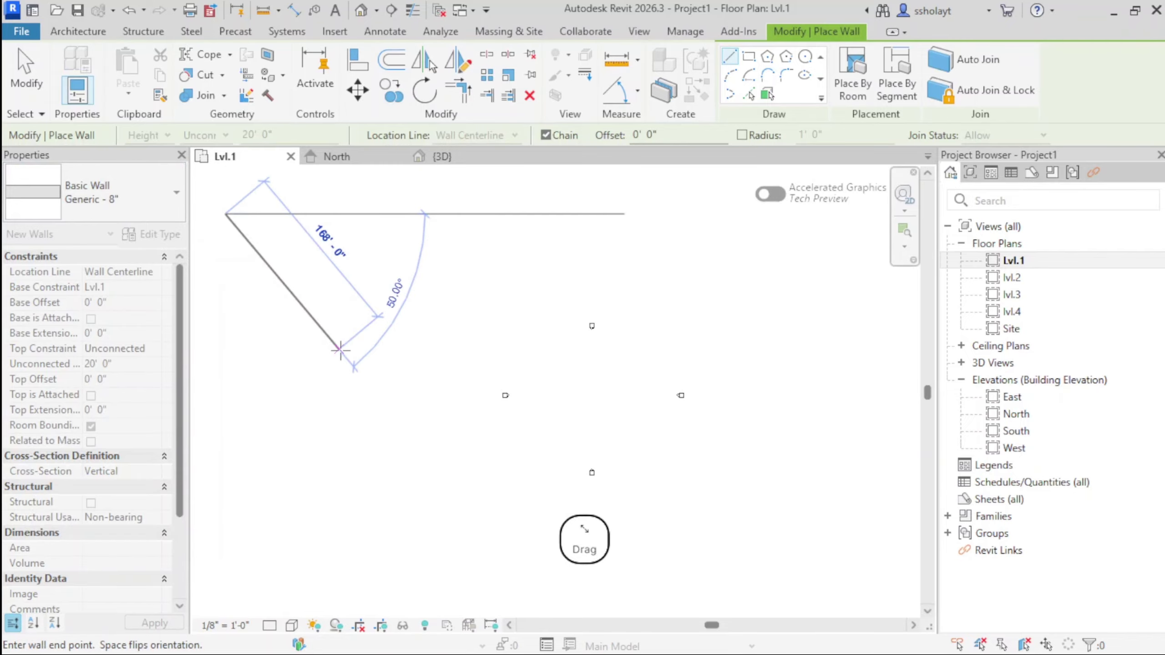
{"action": "key", "text": "Escape"}
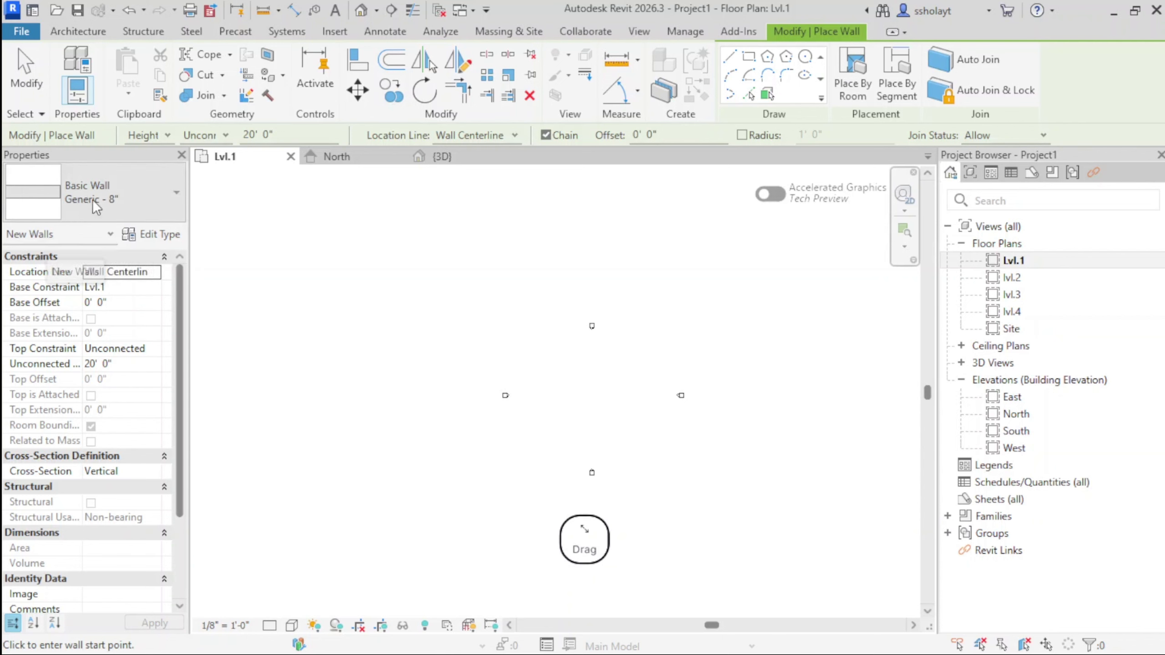
Review the basic, curtain and stacked wall types again and choose Generic - 8" for new walls
{"action": "left_click", "coordinate": [114, 193]}
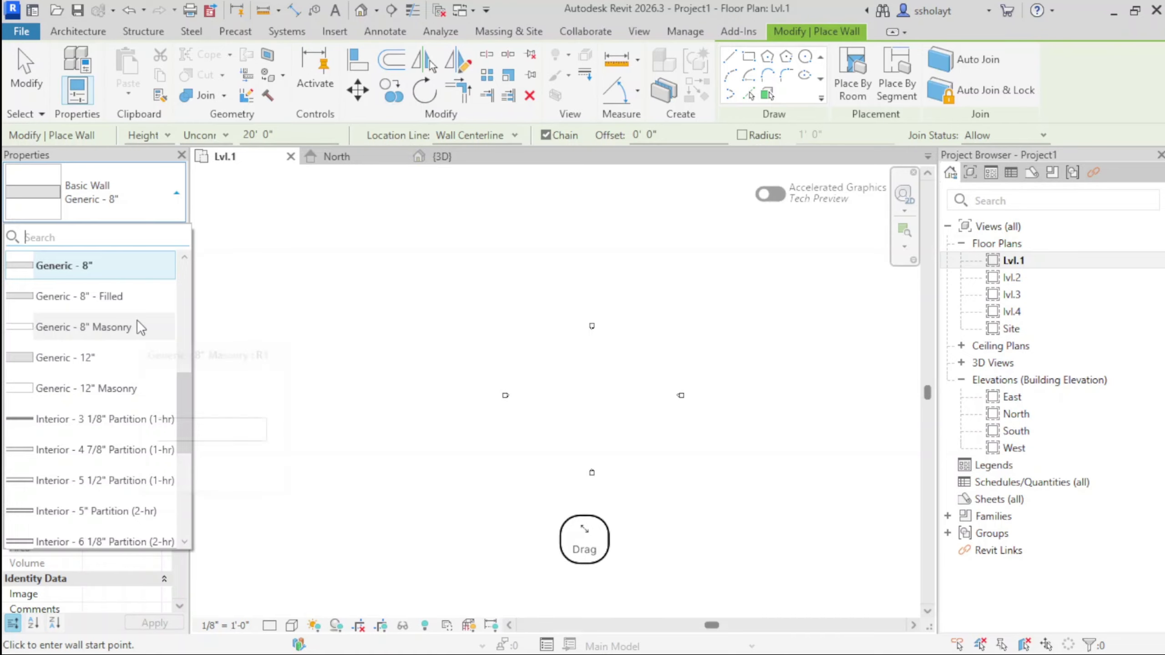
{"action": "scroll", "coordinate": [114, 324], "scroll_direction": "down", "scroll_amount": 1}
{"action": "scroll", "coordinate": [83, 300], "scroll_direction": "up", "scroll_amount": 3}
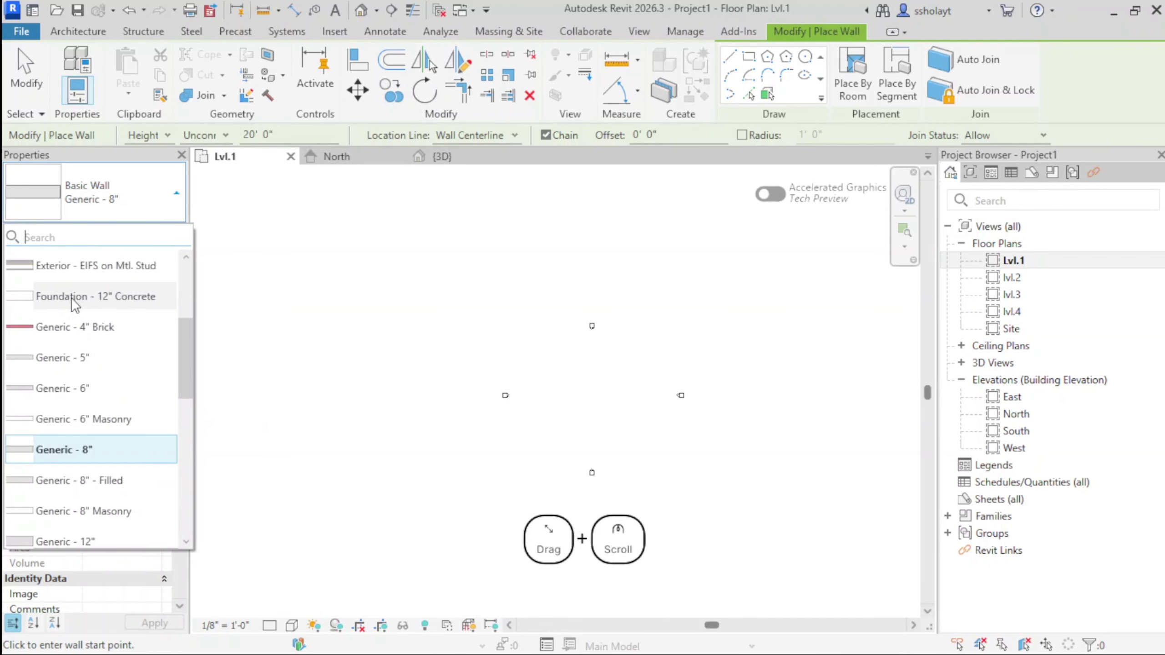
{"action": "scroll", "coordinate": [10, 289], "scroll_direction": "up", "scroll_amount": 2}
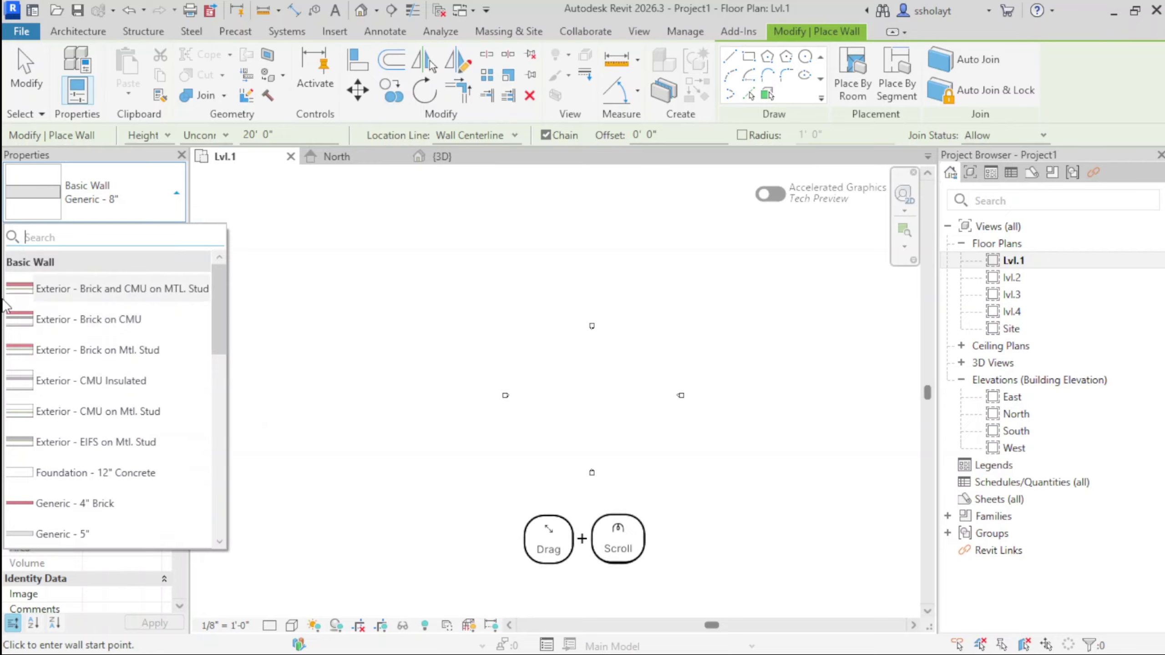
{"action": "scroll", "coordinate": [4, 389], "scroll_direction": "down", "scroll_amount": 1}
{"action": "scroll", "coordinate": [121, 410], "scroll_direction": "down", "scroll_amount": 2}
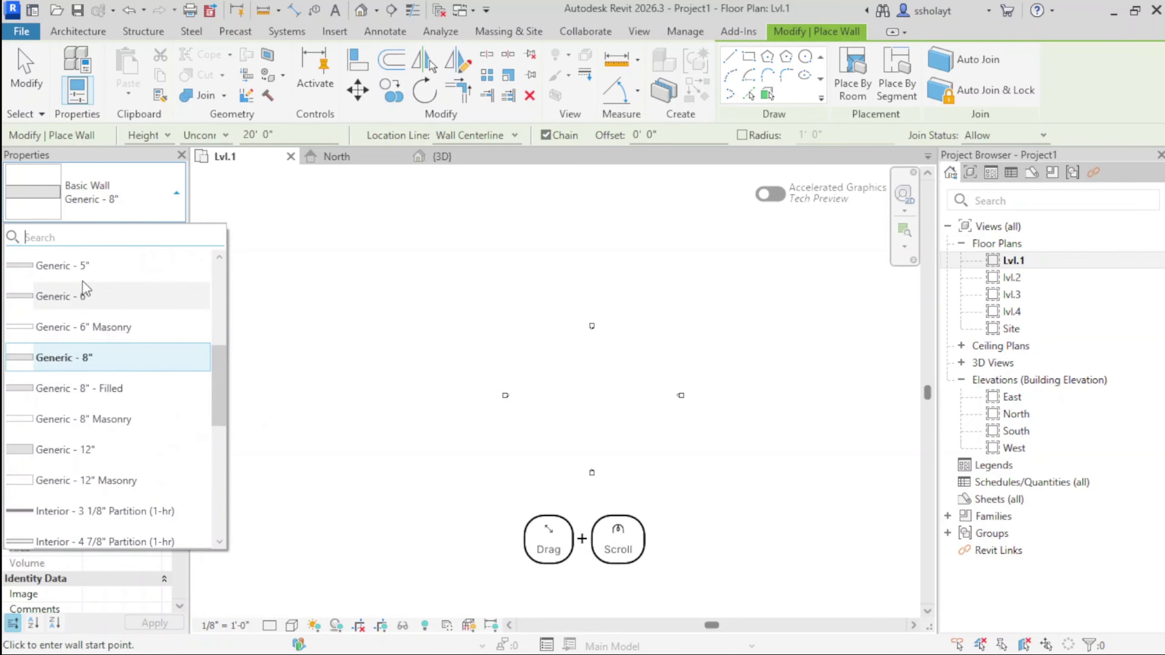
{"action": "scroll", "coordinate": [28, 348], "scroll_direction": "up", "scroll_amount": 1}
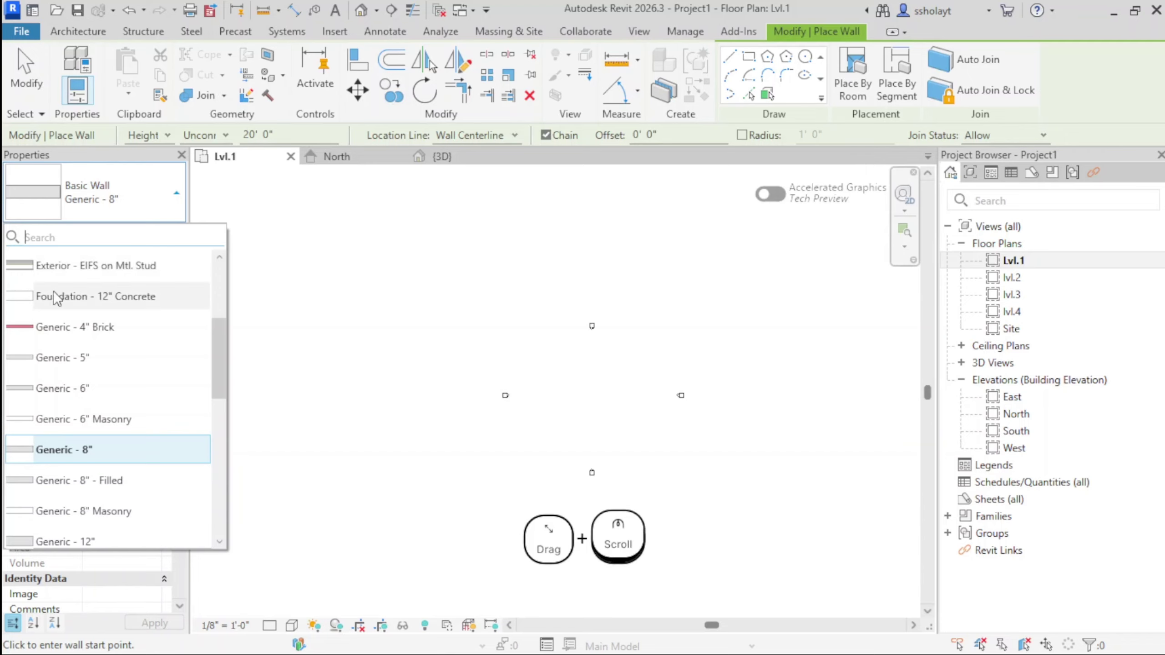
{"action": "scroll", "coordinate": [101, 296], "scroll_direction": "down", "scroll_amount": 5}
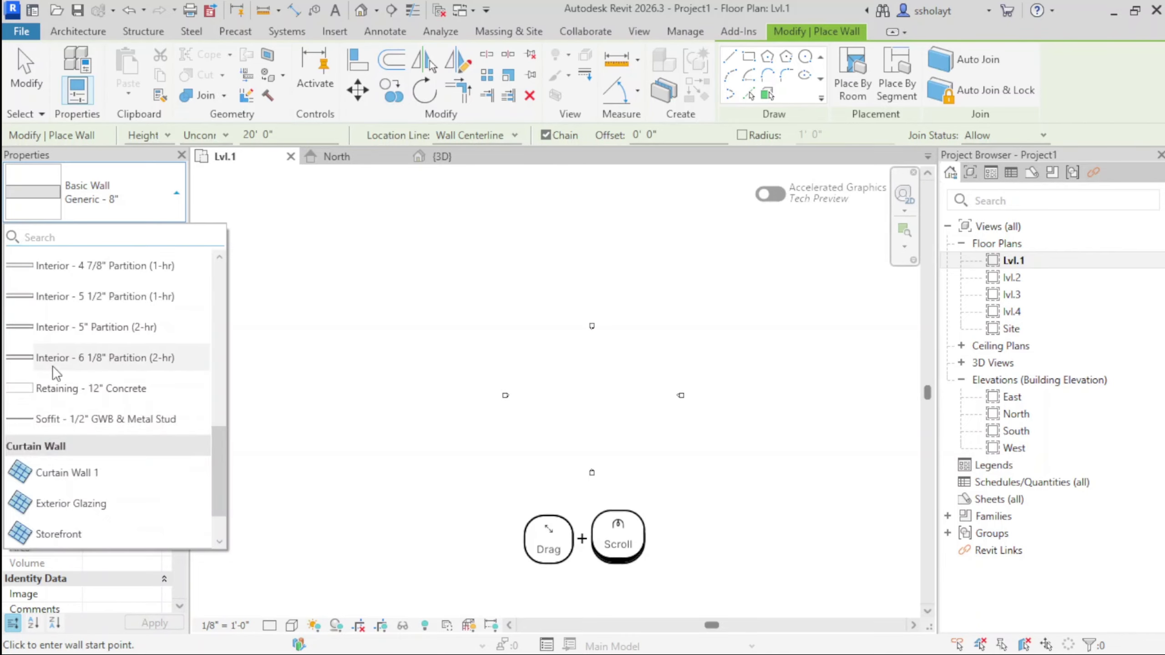
{"action": "scroll", "coordinate": [52, 372], "scroll_direction": "down", "scroll_amount": 1}
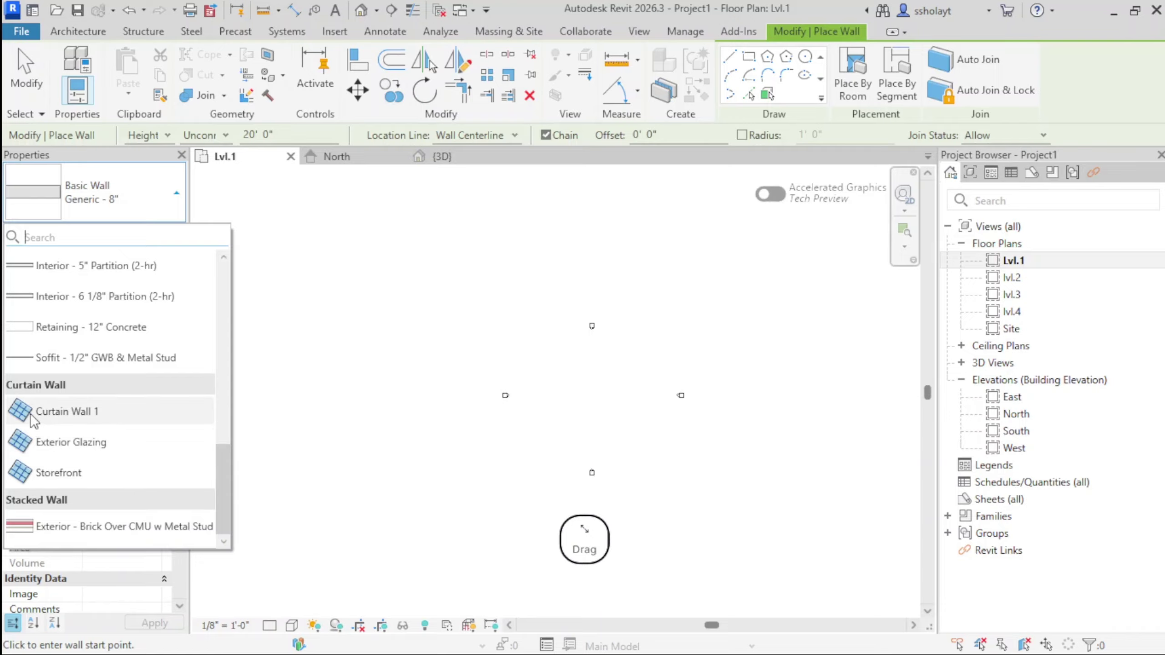
{"action": "mouse_move", "coordinate": [128, 446]}
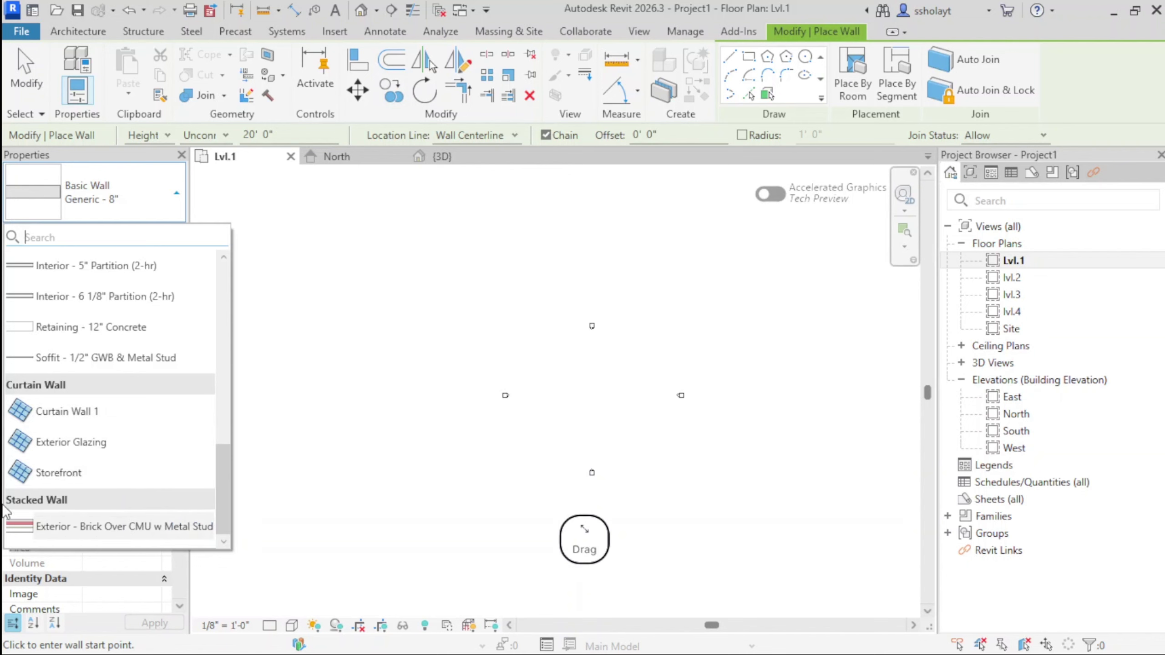
{"action": "scroll", "coordinate": [46, 413], "scroll_direction": "up", "scroll_amount": 8}
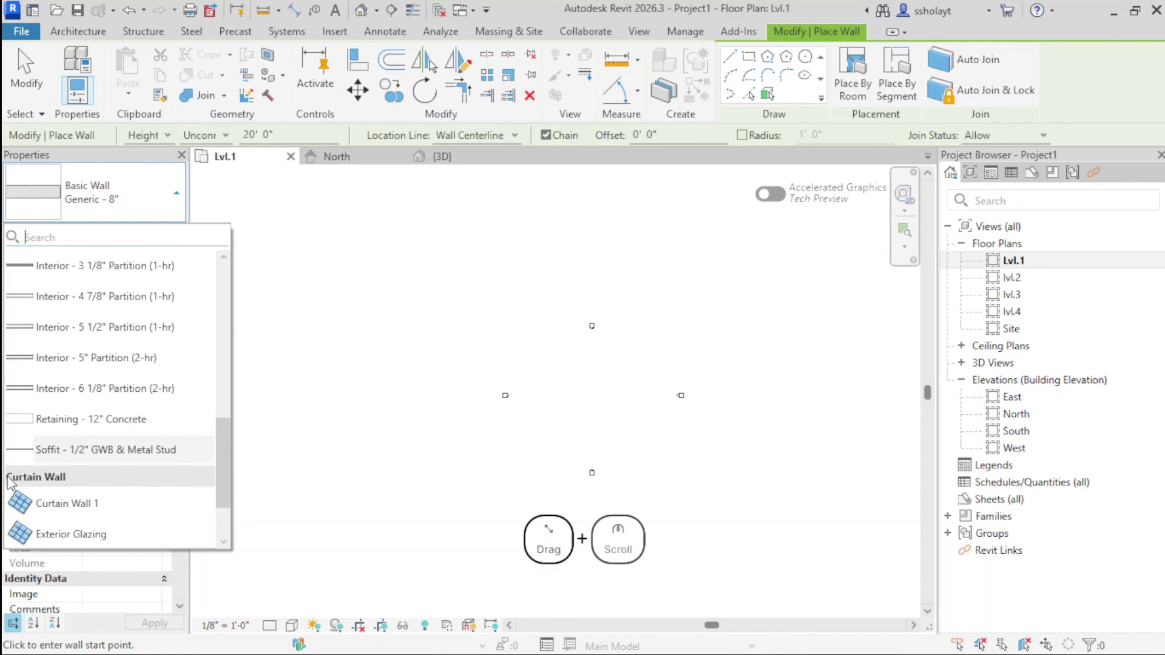
{"action": "scroll", "coordinate": [27, 294], "scroll_direction": "up", "scroll_amount": 3}
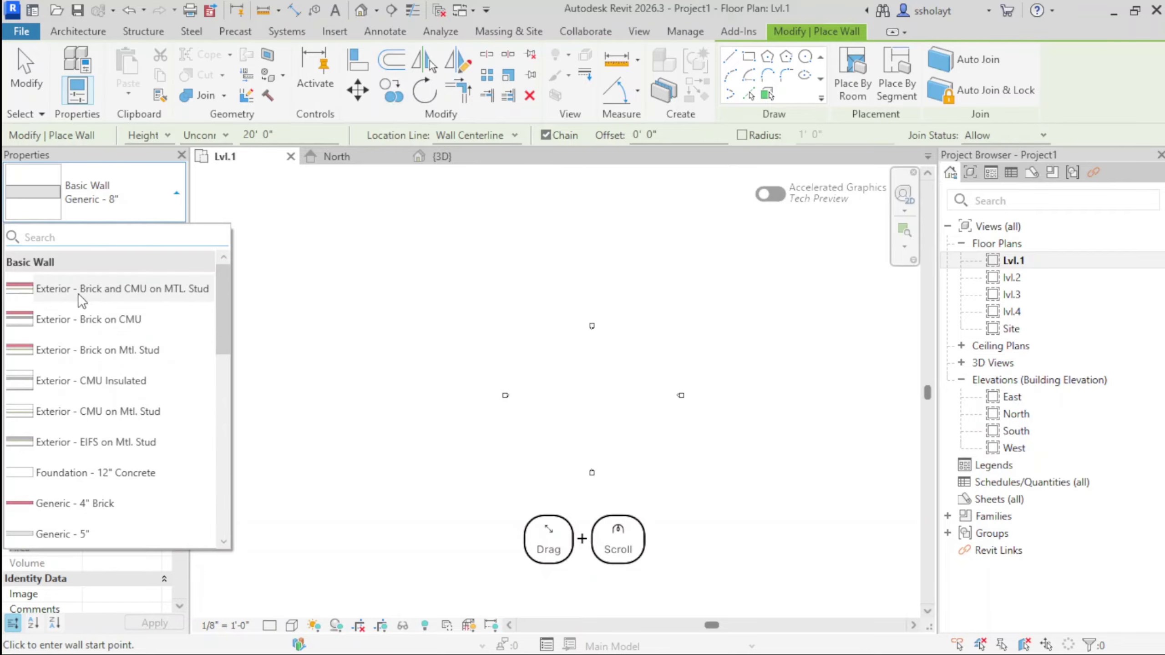
{"action": "scroll", "coordinate": [85, 422], "scroll_direction": "down", "scroll_amount": 2}
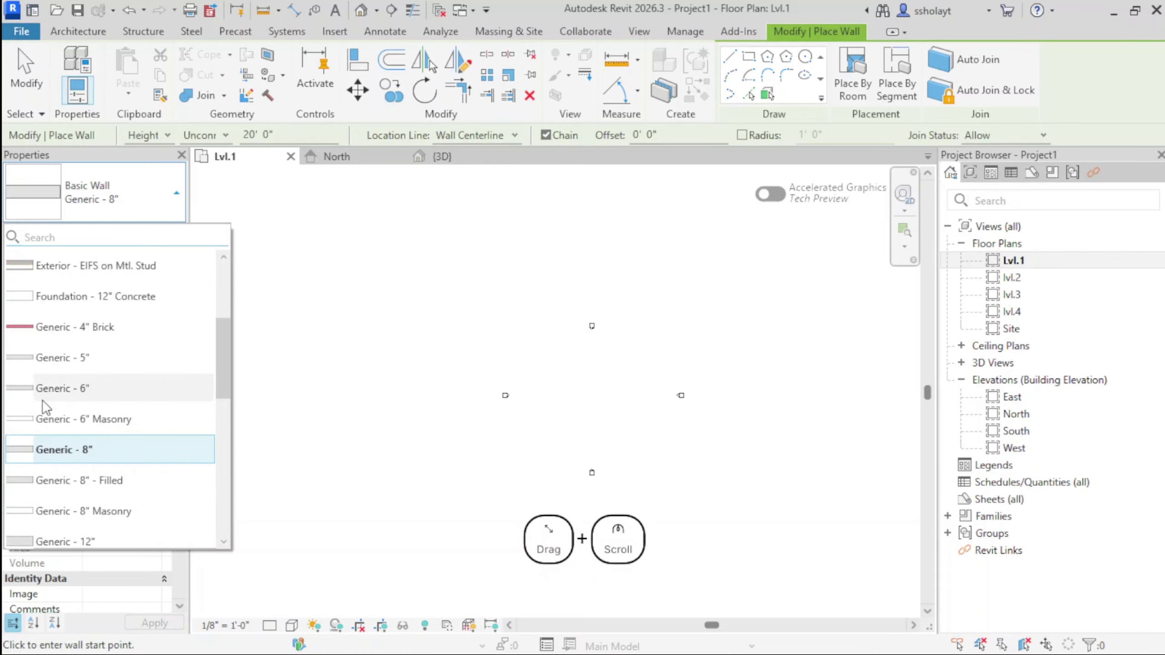
{"action": "left_click", "coordinate": [104, 447]}
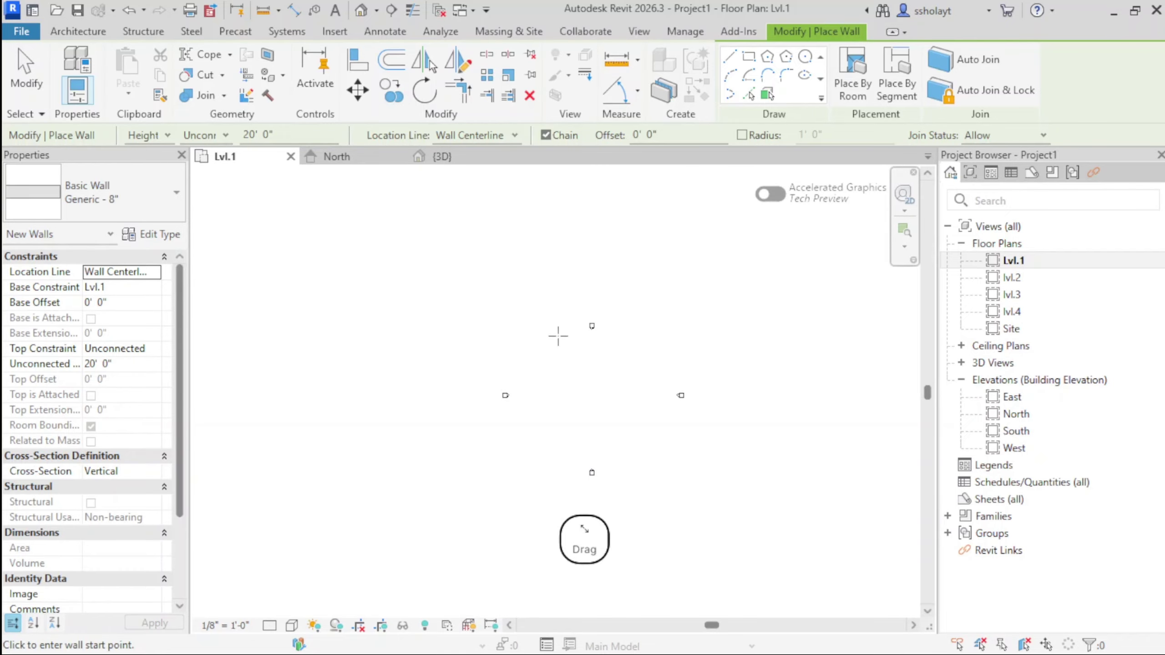
Leave the Wall command and move the complete north elevation marker farther away from the centre of the plan
{"action": "middle_click_drag", "start_coordinate": [559, 336], "coordinate": [530, 322]}
{"action": "scroll", "coordinate": [438, 321], "scroll_direction": "up", "scroll_amount": 3}
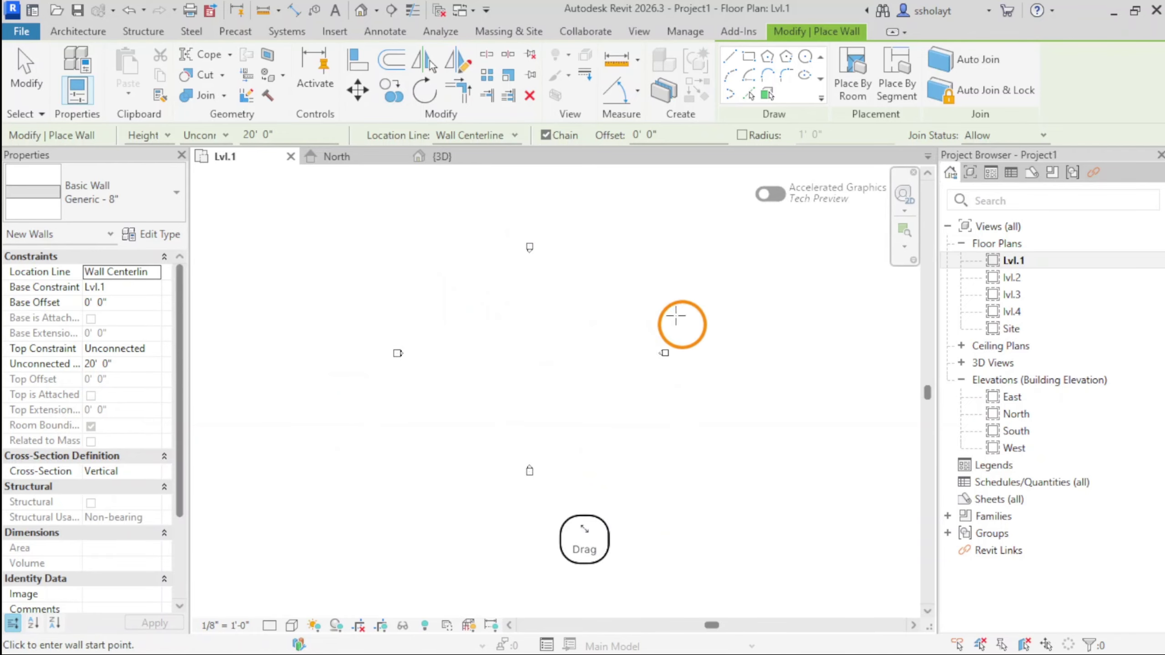
{"action": "scroll", "coordinate": [486, 315], "scroll_direction": "down", "scroll_amount": 2}
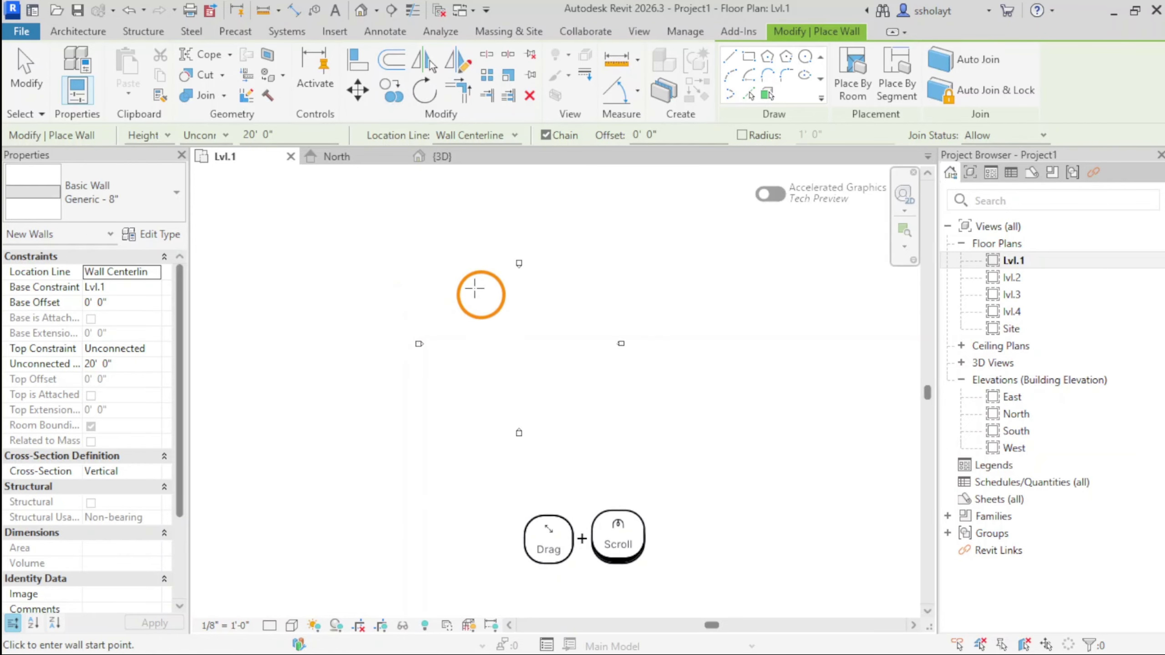
{"action": "key", "text": "Escape"}
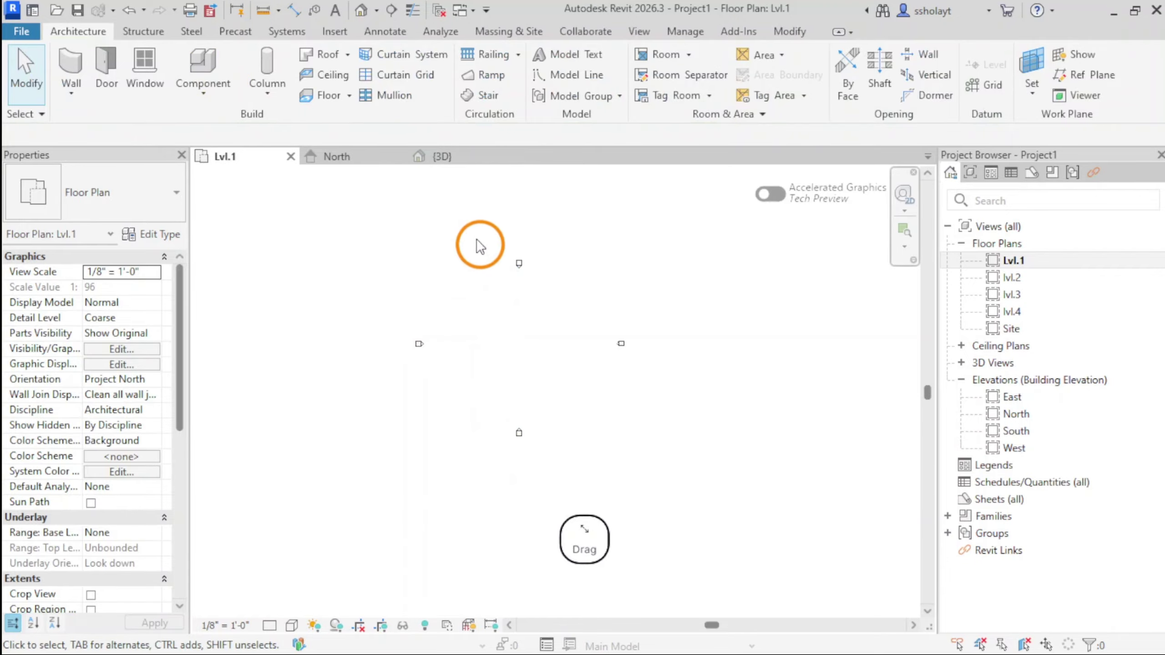
{"action": "left_click_drag", "start_coordinate": [495, 240], "coordinate": [560, 300]}
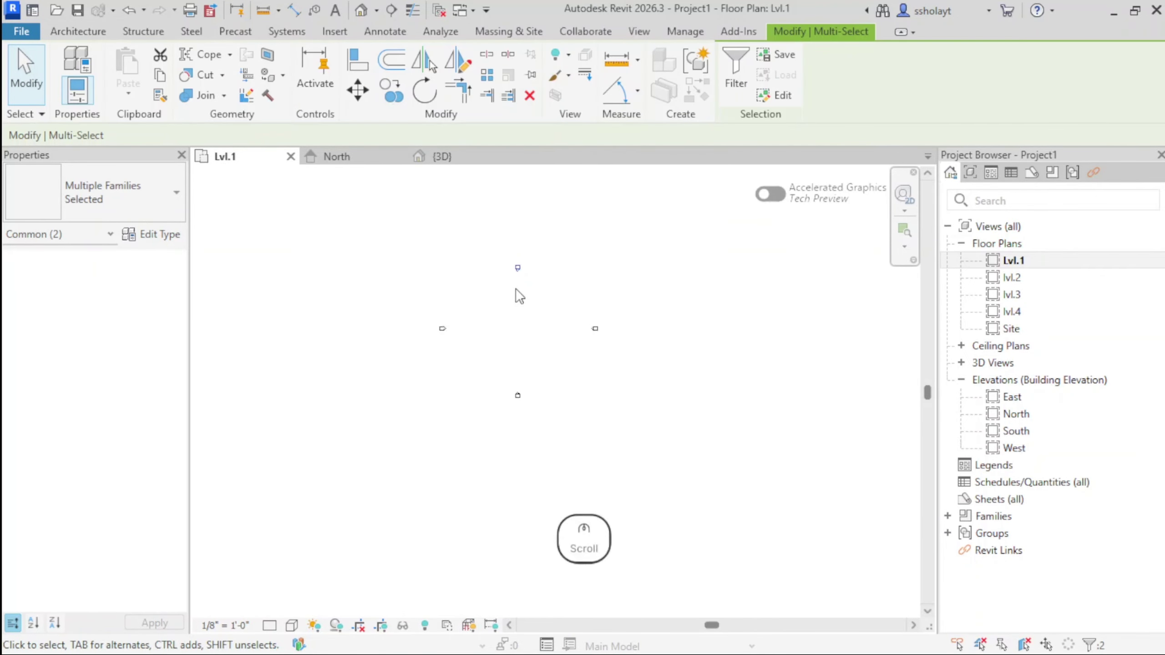
{"action": "scroll", "coordinate": [515, 289], "scroll_direction": "down", "scroll_amount": 1}
{"action": "middle_click_drag", "start_coordinate": [515, 289], "coordinate": [513, 358]}
{"action": "left_click_drag", "start_coordinate": [516, 338], "coordinate": [509, 281]}
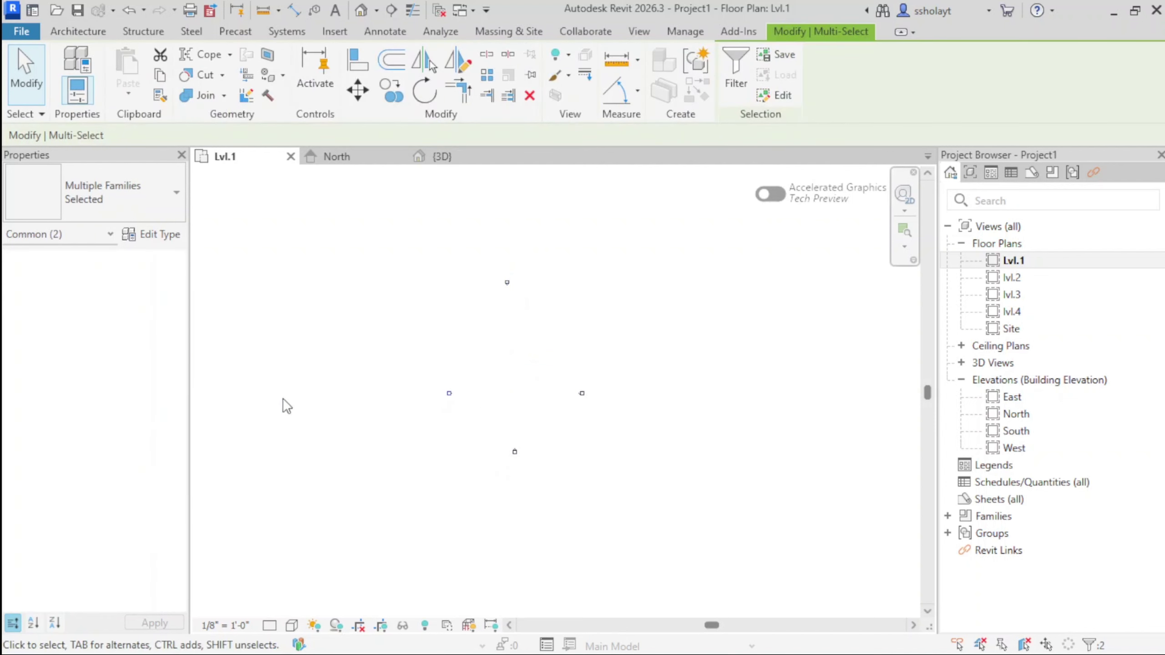
Nudge the complete west elevation marker farther west, away from the centre of the plan
{"action": "key", "text": "Left"}
{"action": "key", "text": "Left"}
{"action": "key", "text": "Left"}
{"action": "key", "text": "Left"}
{"action": "key", "text": "Left"}
{"action": "key", "text": "Left"}
{"action": "key", "text": "Left"}
{"action": "key", "text": "Left"}
{"action": "key", "text": "Left"}
{"action": "key", "text": "Left"}
{"action": "key", "text": "Left"}
{"action": "key", "text": "Left"}
{"action": "key", "text": "Left"}
{"action": "key", "text": "Left"}
{"action": "key", "text": "Left"}
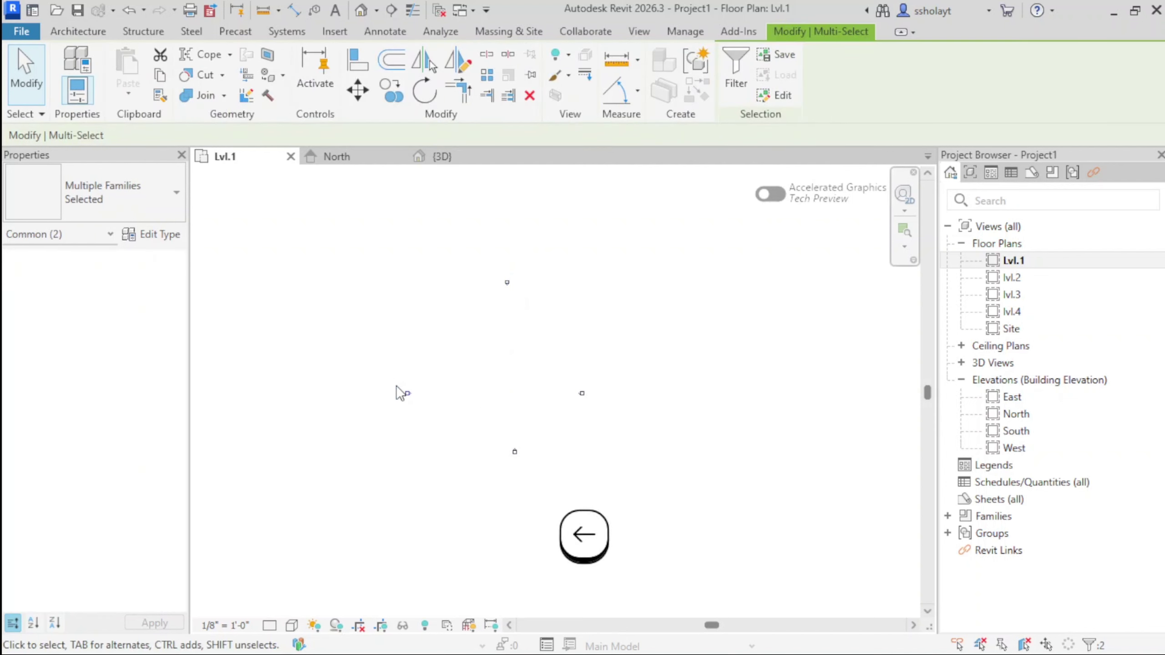
Nudge the complete east elevation marker farther east and the complete south elevation marker farther south, away from the centre of the plan
{"action": "left_click", "coordinate": [617, 420]}
{"action": "key", "text": "Right"}
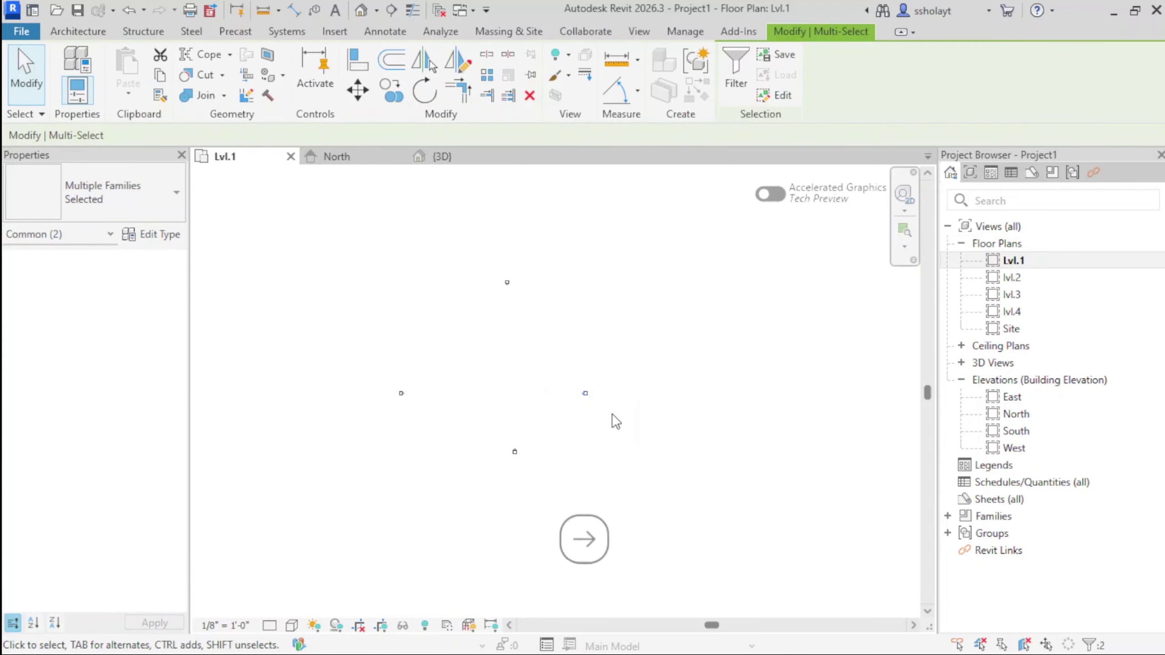
{"action": "left_click_drag", "start_coordinate": [522, 413], "coordinate": [499, 485]}
{"action": "key", "text": "Down"}
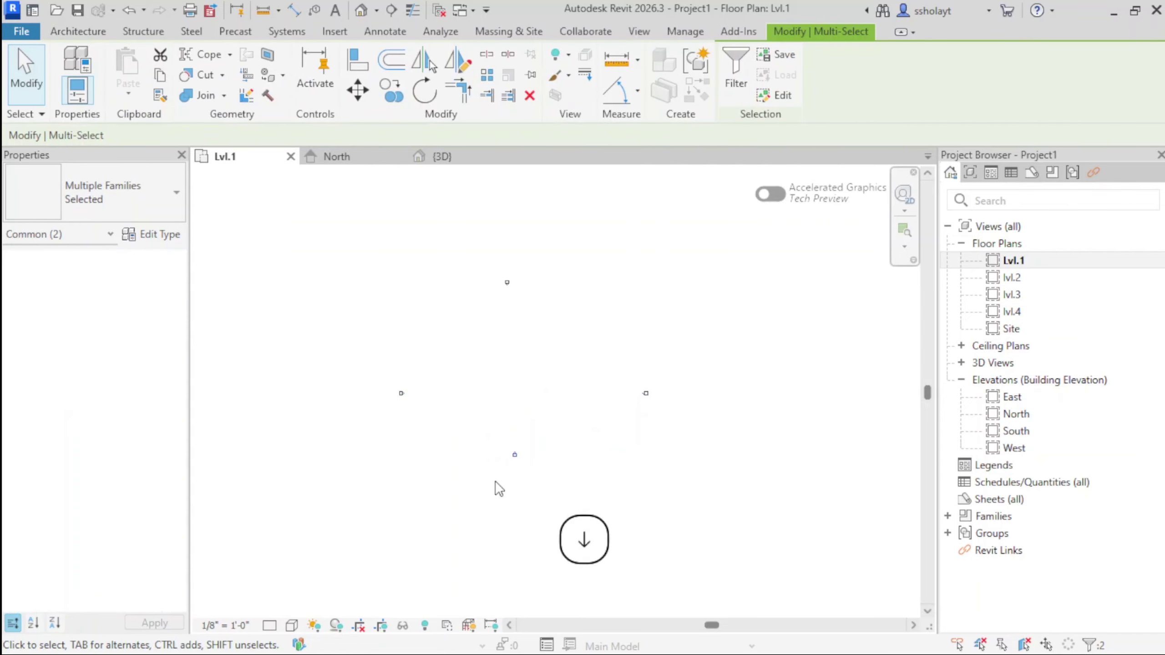
{"action": "left_click", "coordinate": [506, 407]}
{"action": "scroll", "coordinate": [505, 408], "scroll_direction": "down", "scroll_amount": 2}
{"action": "middle_click_drag", "start_coordinate": [495, 413], "coordinate": [507, 359]}
{"action": "scroll", "coordinate": [530, 403], "scroll_direction": "up", "scroll_amount": 3}
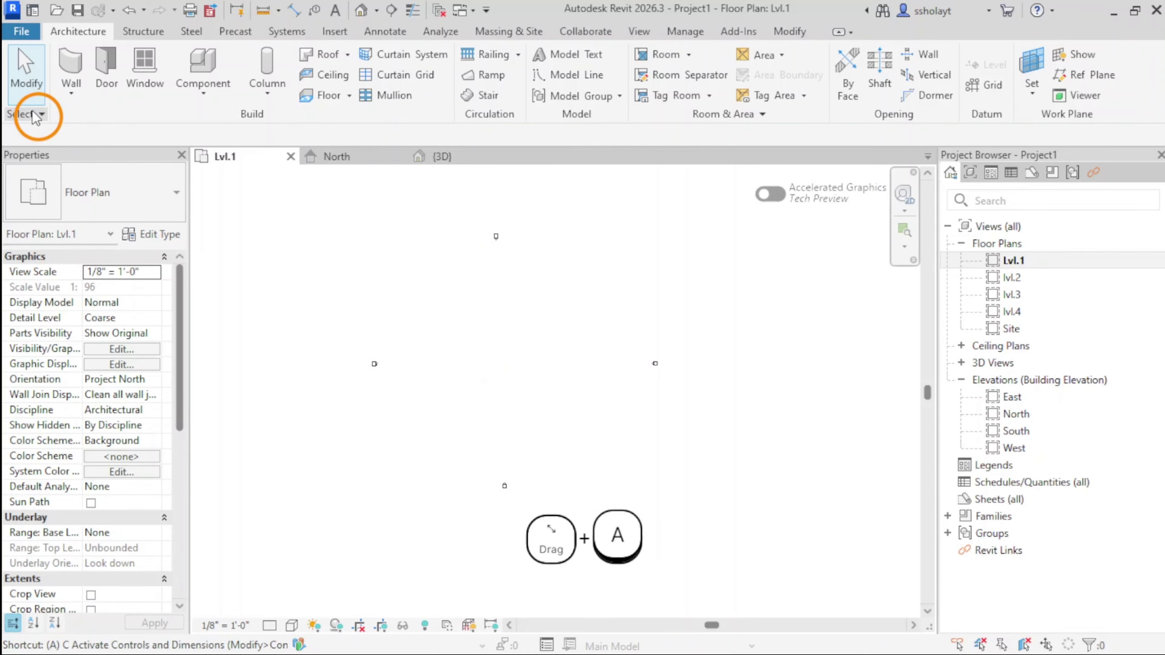
Start the Wall command with Generic - 8" and keep new walls measured by Height from Lvl.1
{"action": "key", "text": "Escape"}
{"action": "key", "text": "w"}
{"action": "key", "text": "a"}
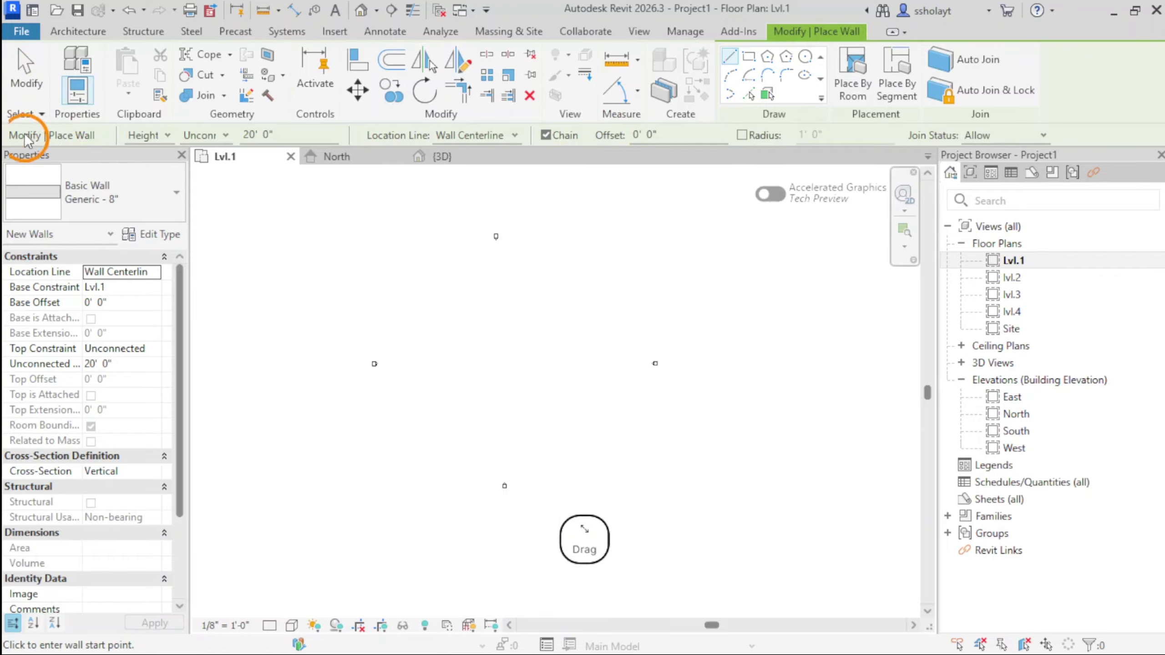
{"action": "left_click", "coordinate": [168, 135]}
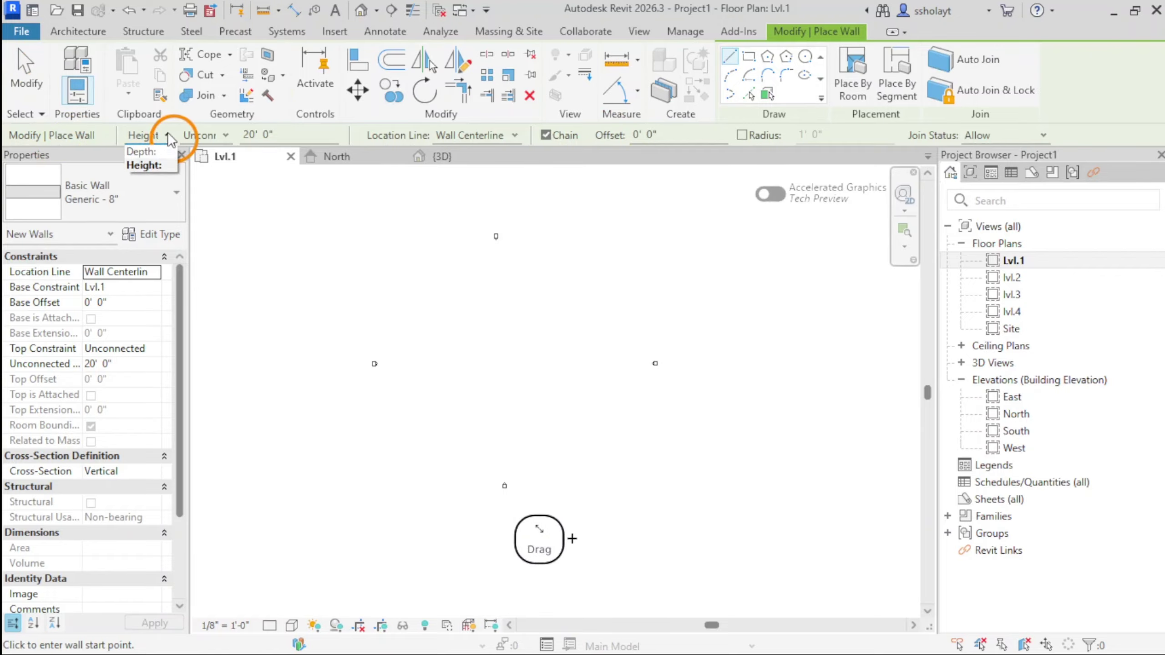
{"action": "left_click", "coordinate": [143, 166]}
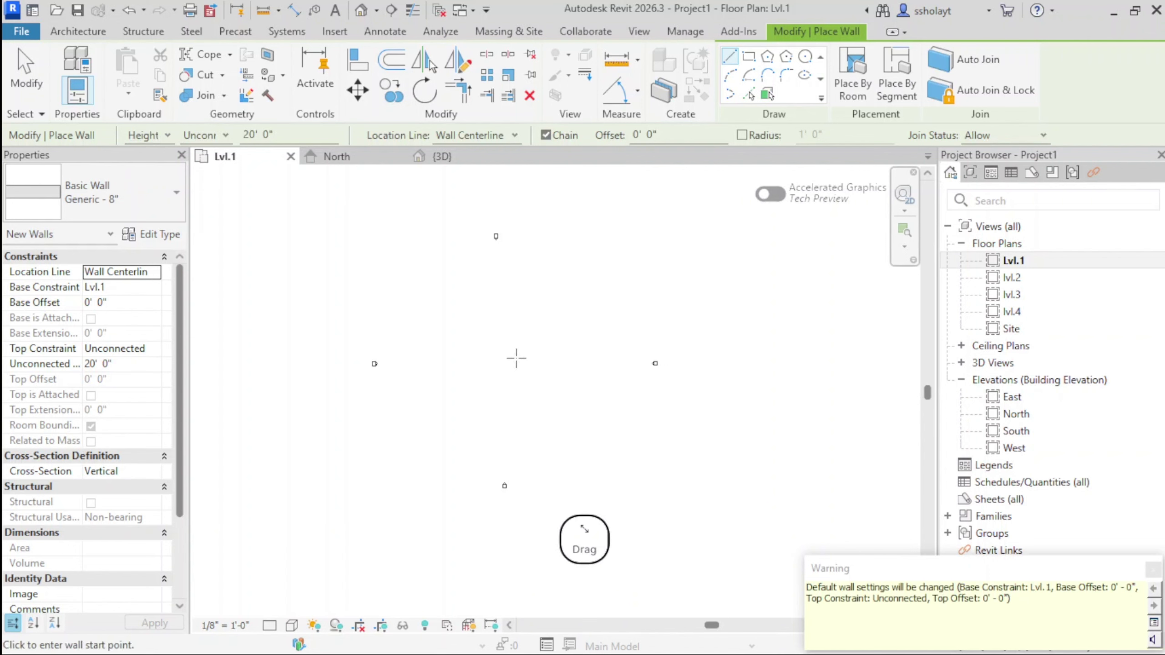
{"action": "left_click", "coordinate": [1153, 570]}
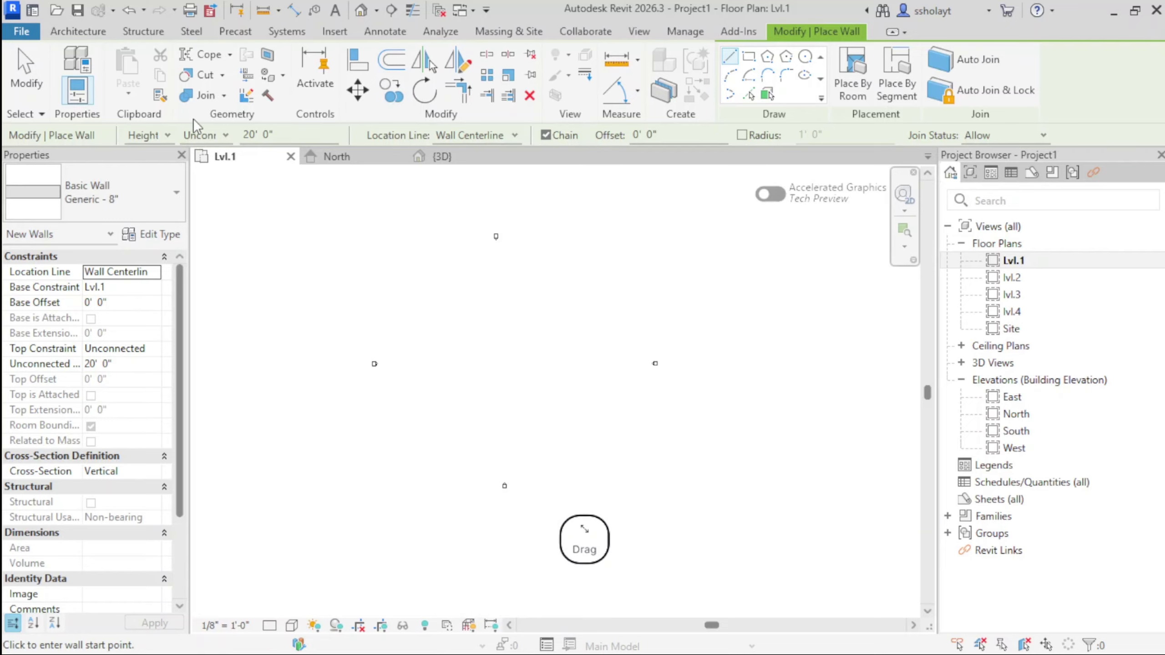
Try lvl.3 and lvl.4 in turn as the top constraint for the new walls
{"action": "left_click", "coordinate": [220, 137]}
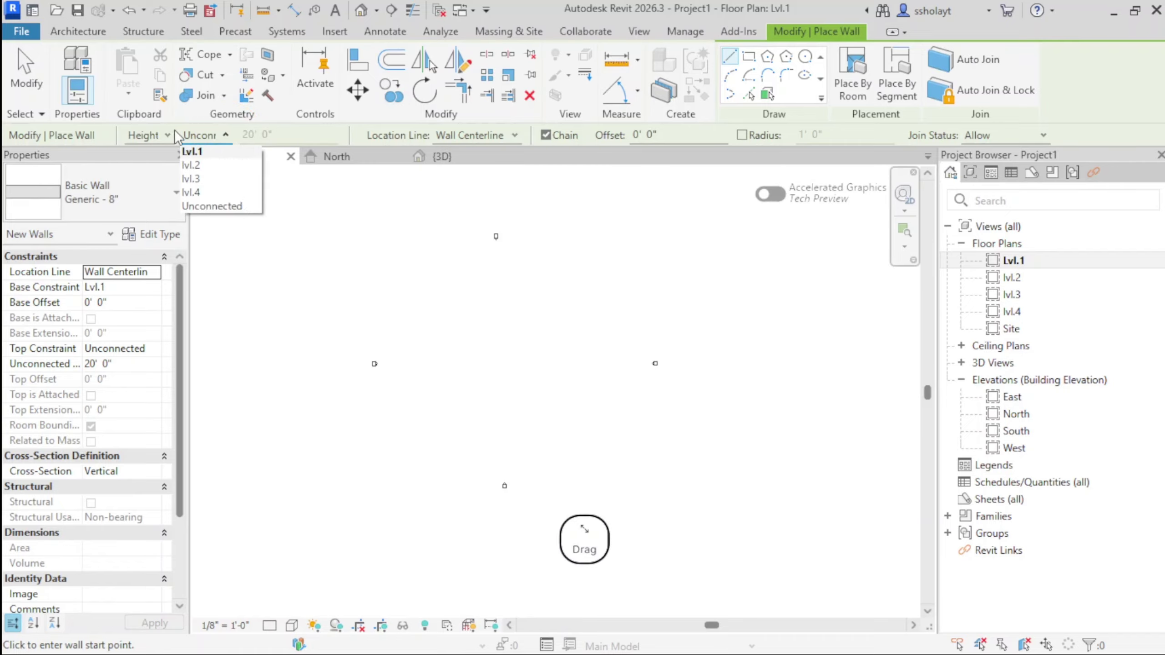
{"action": "left_click", "coordinate": [206, 175]}
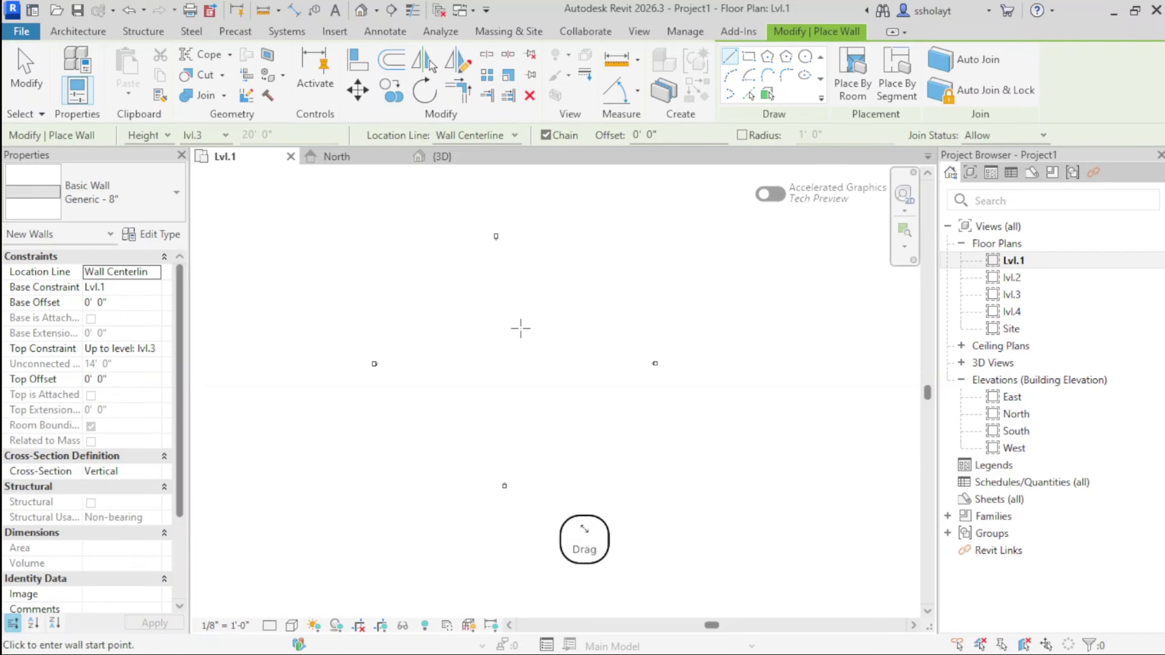
{"action": "left_click", "coordinate": [225, 138]}
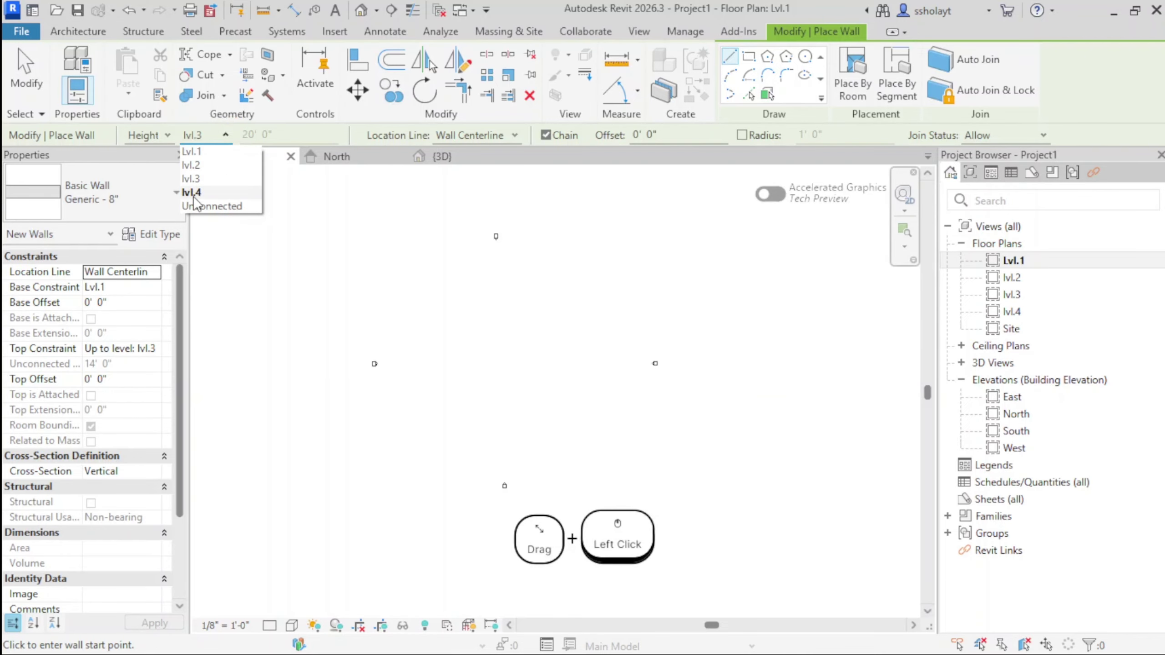
{"action": "left_click", "coordinate": [195, 200]}
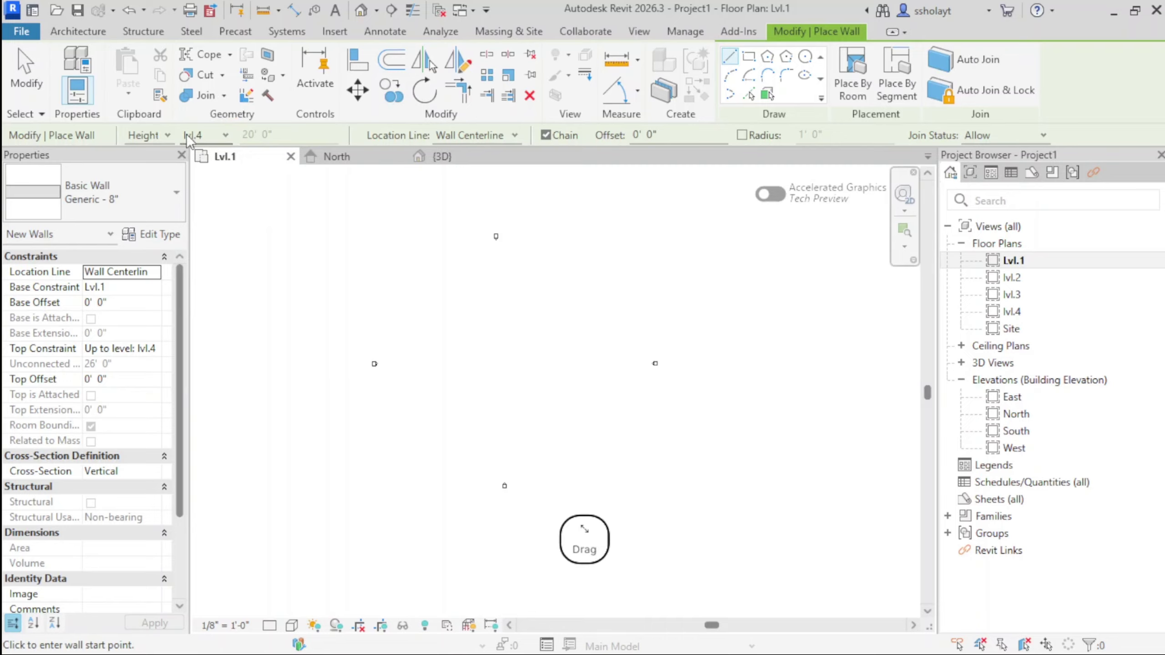
Set the new walls to an Unconnected height of 10' 0" and preview a wall in the plan without placing it
{"action": "left_click", "coordinate": [225, 138]}
{"action": "left_click", "coordinate": [197, 203]}
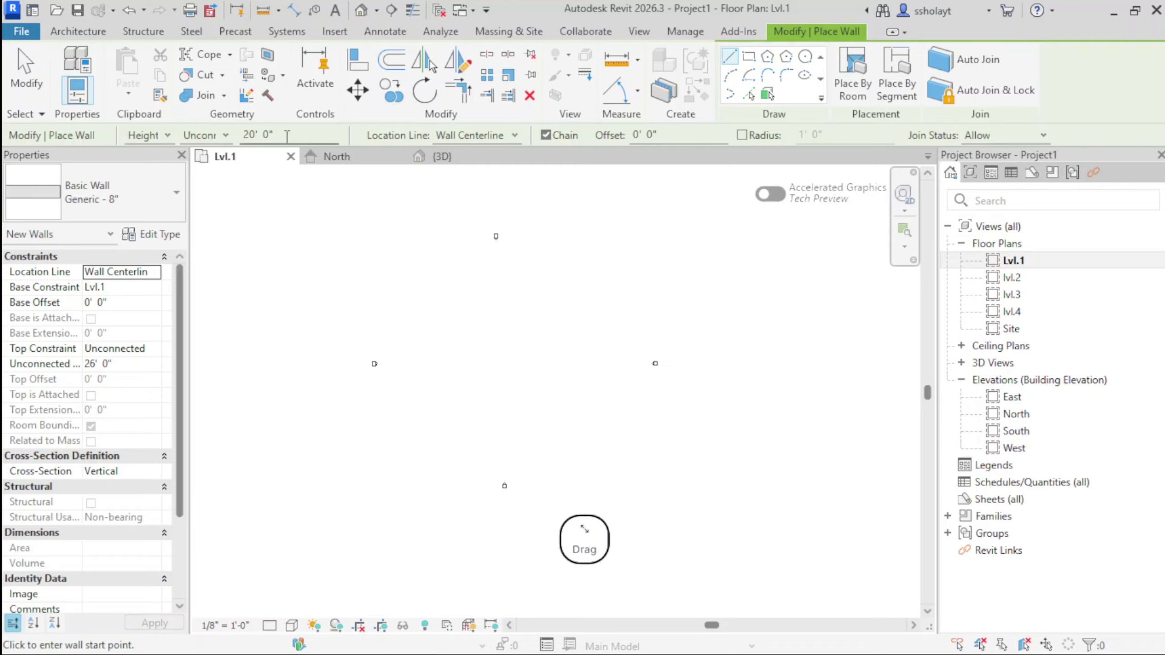
{"action": "left_click_drag", "start_coordinate": [286, 135], "coordinate": [211, 141]}
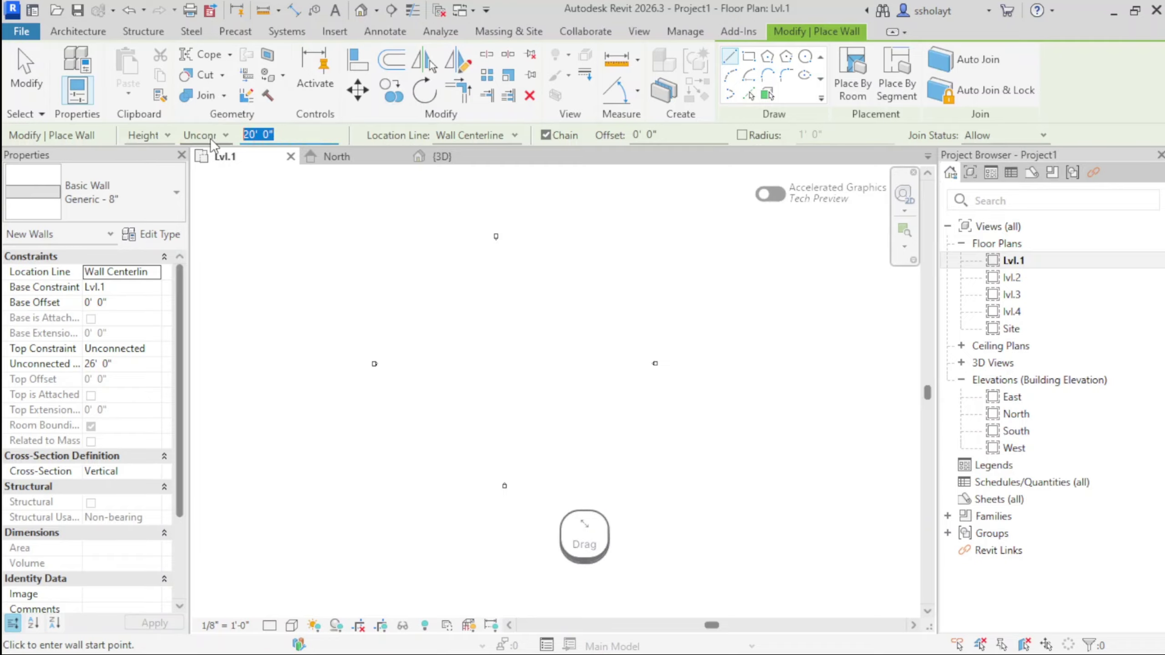
{"action": "type", "text": "0"}
{"action": "key", "text": "Return"}
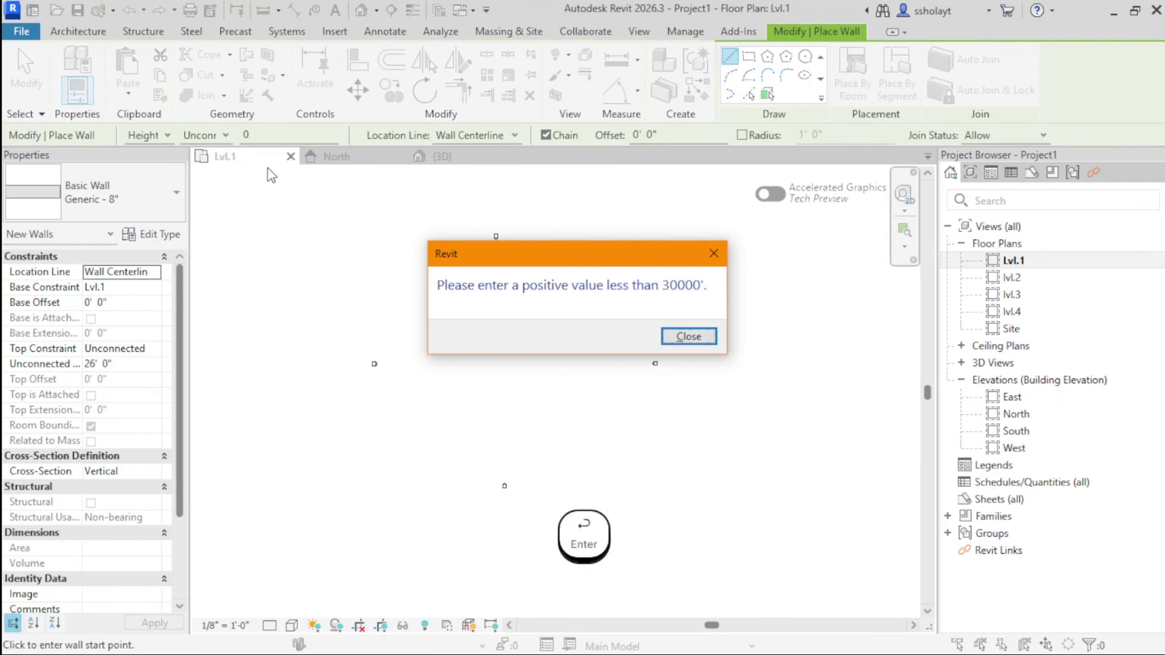
{"action": "left_click", "coordinate": [701, 340]}
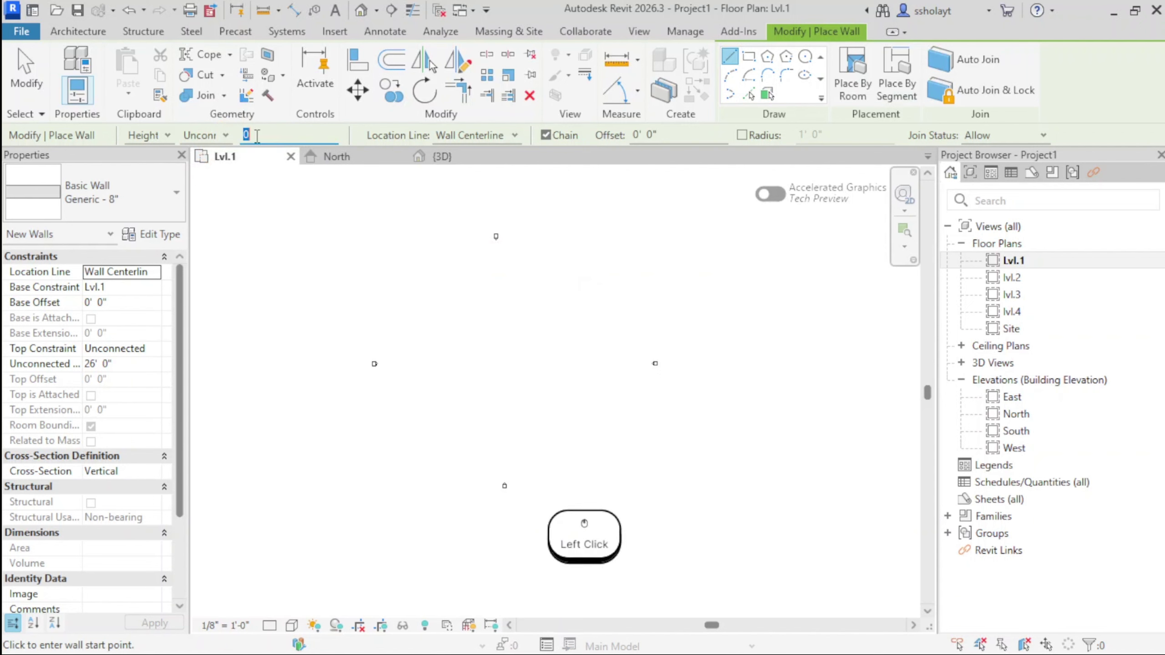
{"action": "type", "text": "10' 0\""}
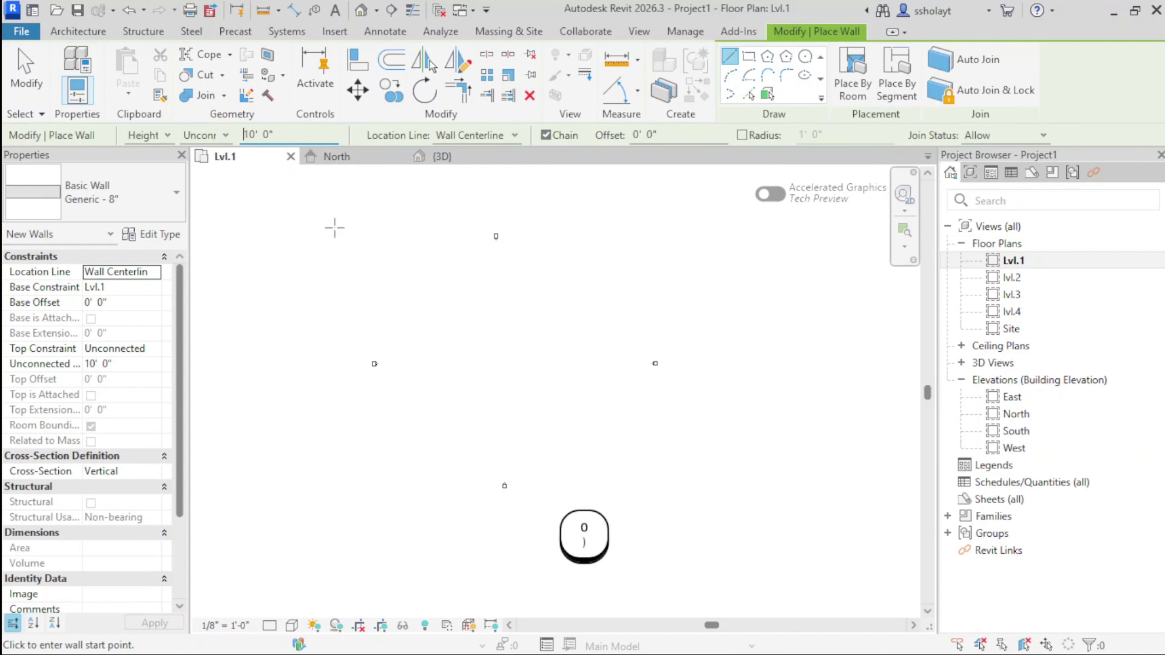
{"action": "left_click", "coordinate": [335, 228]}
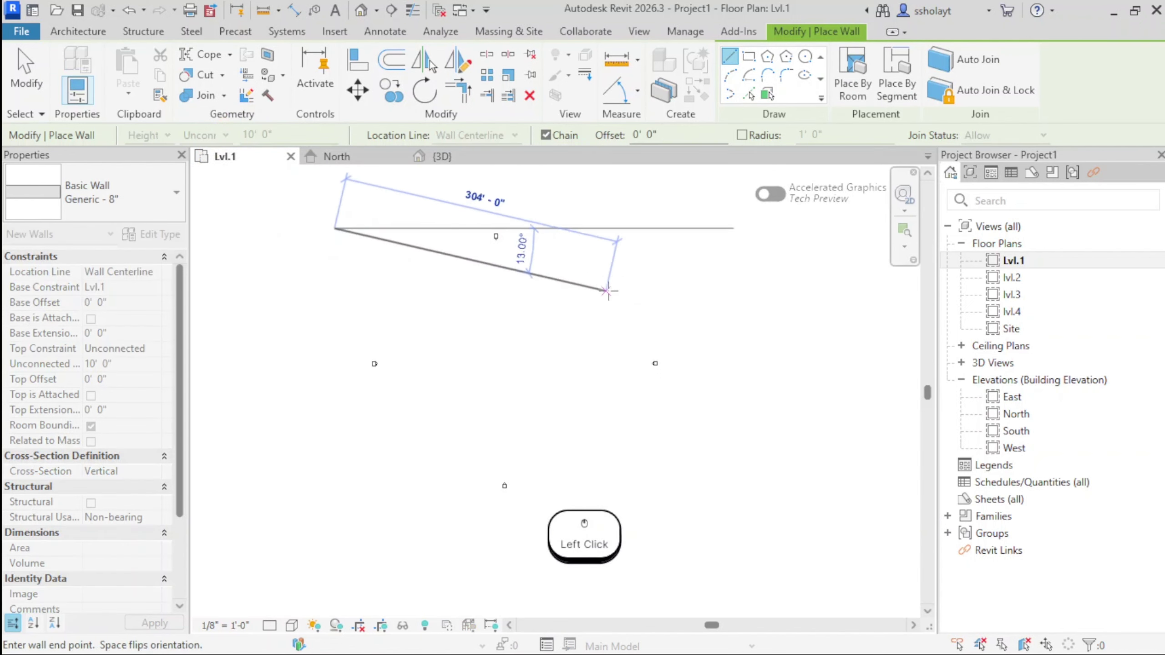
{"action": "key", "text": "Escape"}
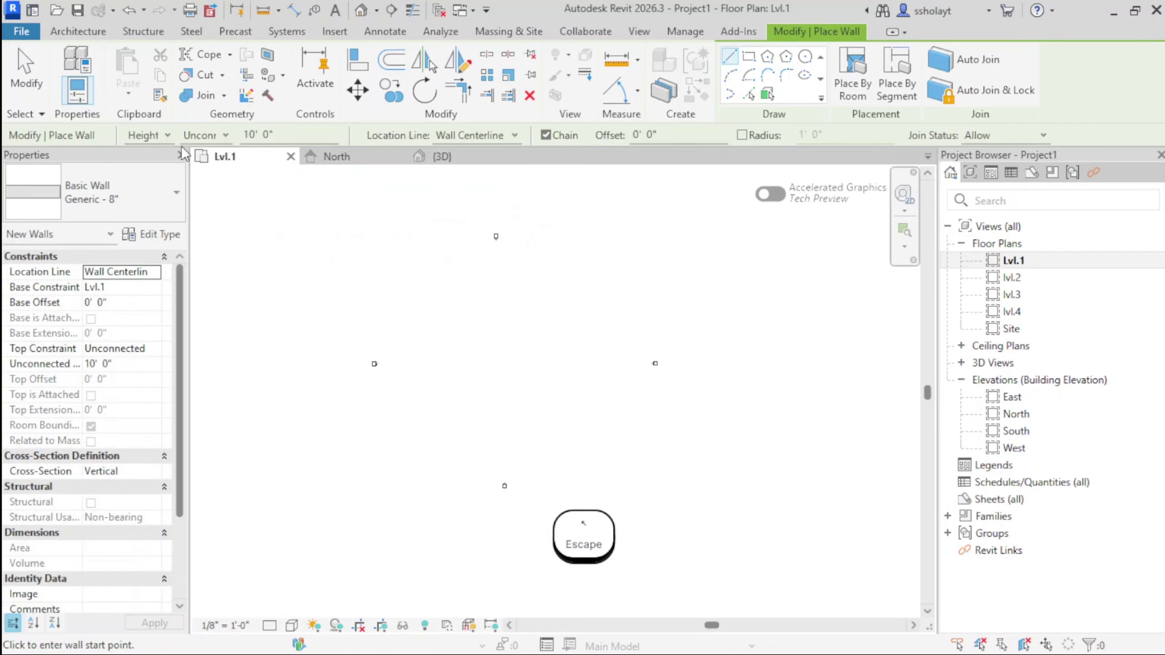
Set the new walls' top constraint to lvl.3 and their location line to Wall Centerline
{"action": "left_click", "coordinate": [208, 138]}
{"action": "left_click", "coordinate": [192, 178]}
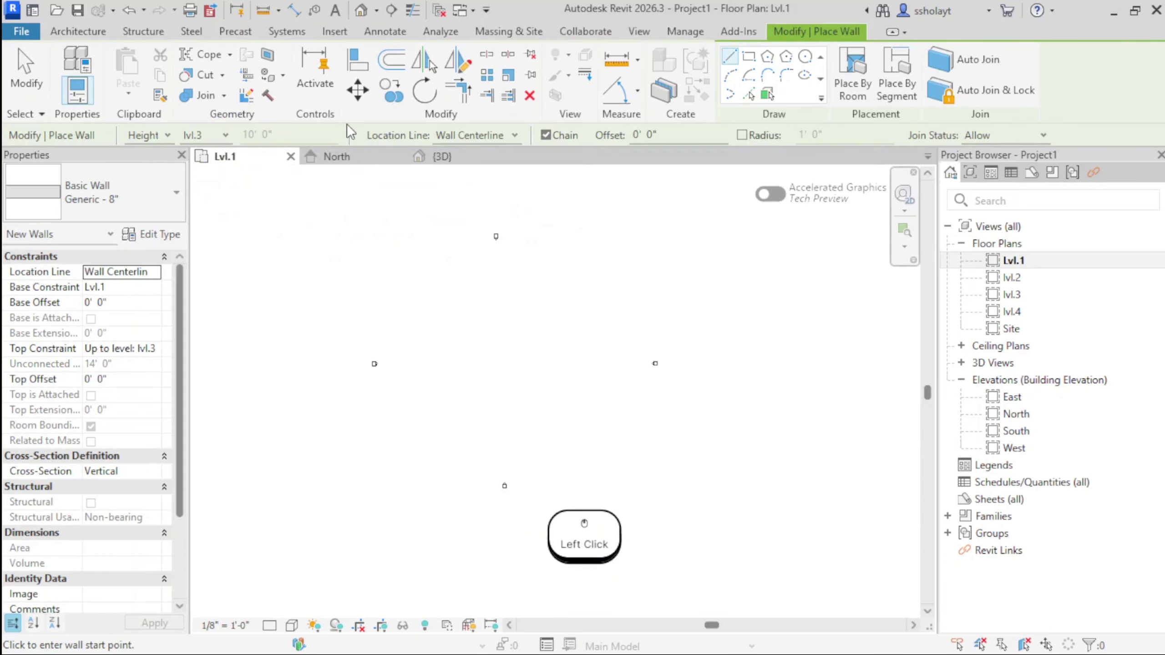
{"action": "scroll", "coordinate": [564, 235], "scroll_direction": "down", "scroll_amount": 3}
{"action": "middle_click_drag", "start_coordinate": [565, 235], "coordinate": [589, 254]}
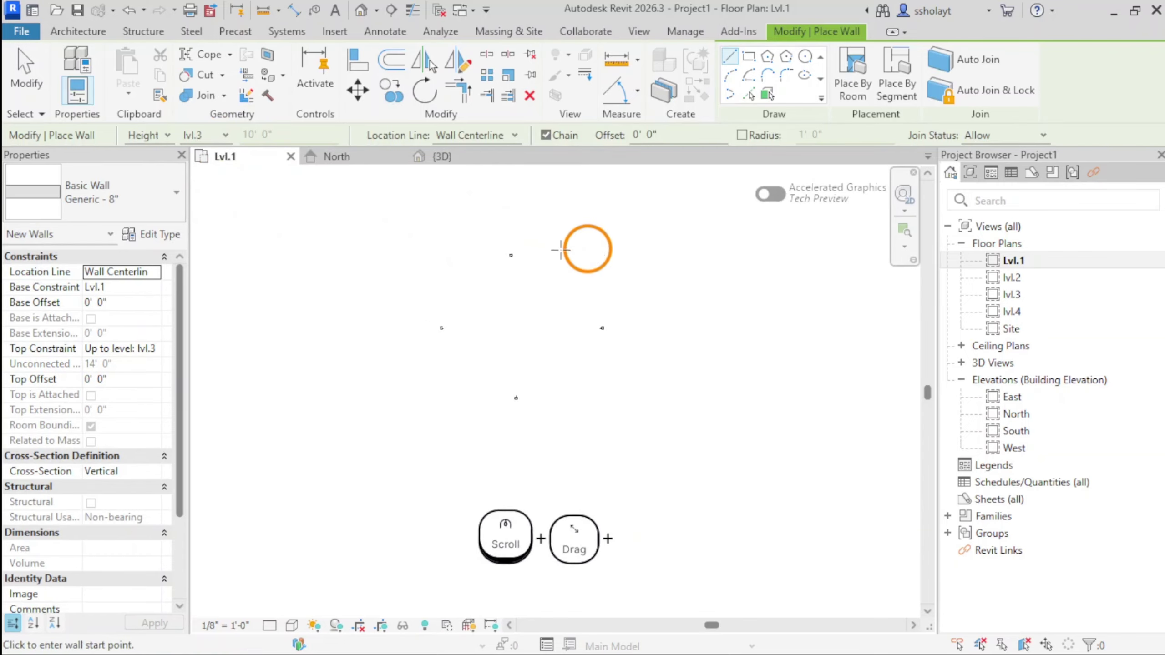
{"action": "scroll", "coordinate": [522, 265], "scroll_direction": "up", "scroll_amount": 2}
{"action": "middle_click_drag", "start_coordinate": [459, 288], "coordinate": [489, 282]}
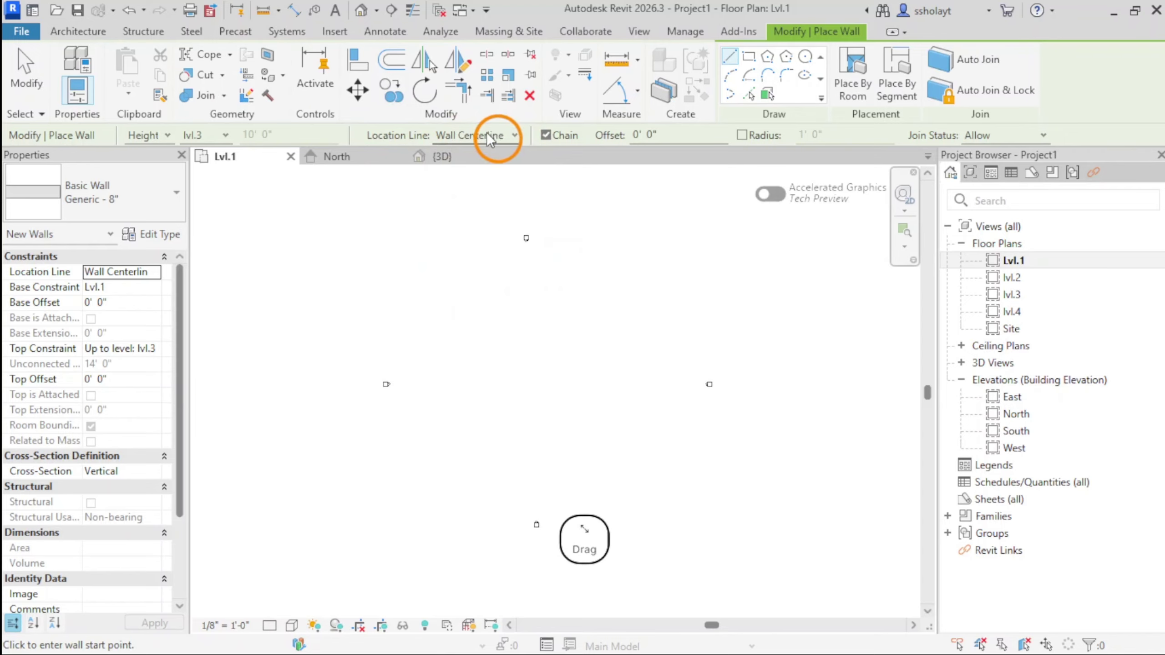
{"action": "left_click", "coordinate": [502, 138]}
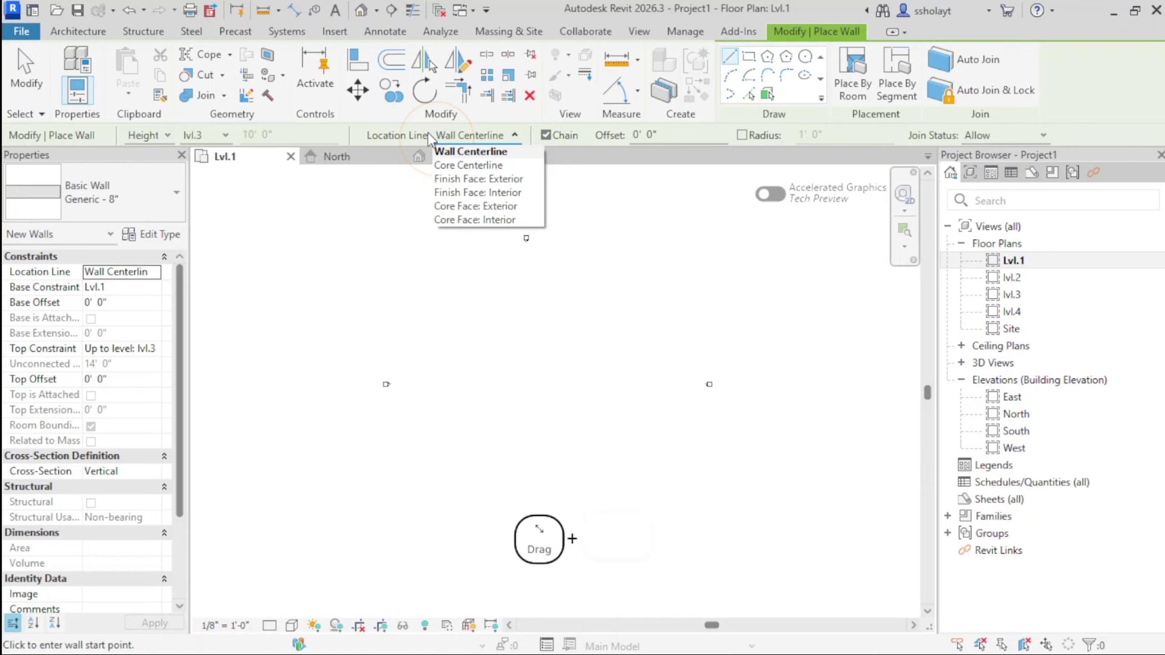
{"action": "left_click", "coordinate": [451, 151]}
Draw a horizontal Generic - 8" wall about 7' 7" long just south of the north elevation marker
{"action": "scroll", "coordinate": [504, 323], "scroll_direction": "up", "scroll_amount": 2}
{"action": "middle_click_drag", "start_coordinate": [508, 321], "coordinate": [445, 433]}
{"action": "scroll", "coordinate": [441, 315], "scroll_direction": "up", "scroll_amount": 1}
{"action": "left_click", "coordinate": [387, 335]}
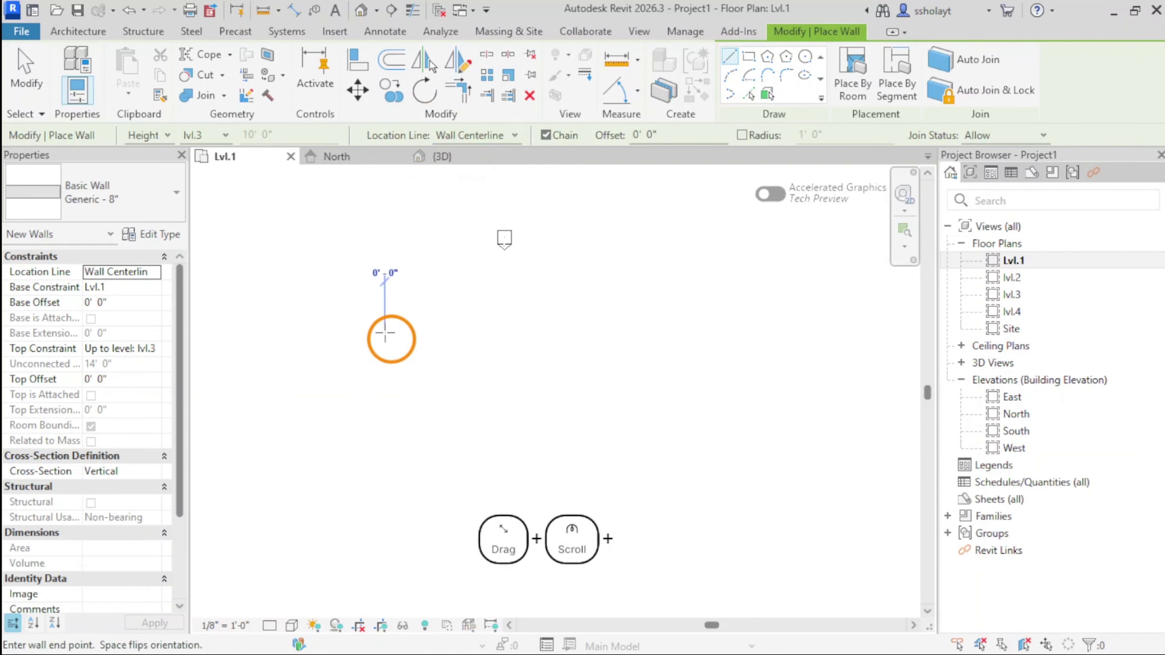
{"action": "scroll", "coordinate": [472, 333], "scroll_direction": "up", "scroll_amount": 3}
{"action": "scroll", "coordinate": [481, 329], "scroll_direction": "up", "scroll_amount": 2}
{"action": "scroll", "coordinate": [455, 333], "scroll_direction": "up", "scroll_amount": 2}
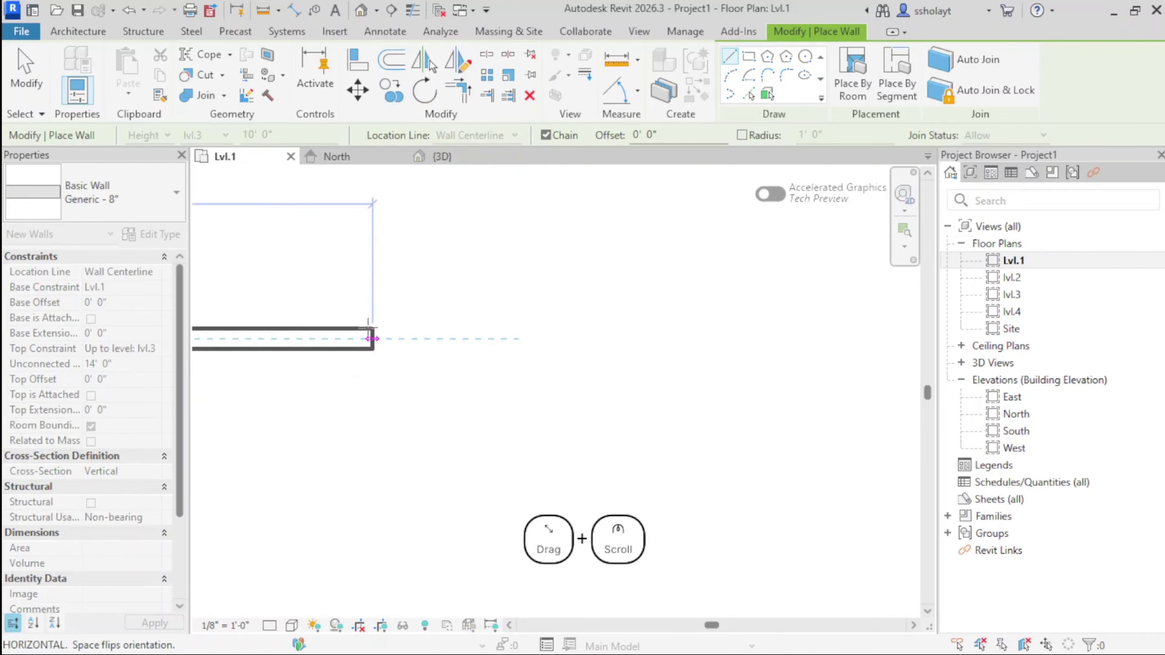
{"action": "middle_click_drag", "start_coordinate": [373, 337], "coordinate": [793, 374]}
{"action": "scroll", "coordinate": [460, 379], "scroll_direction": "down", "scroll_amount": 3}
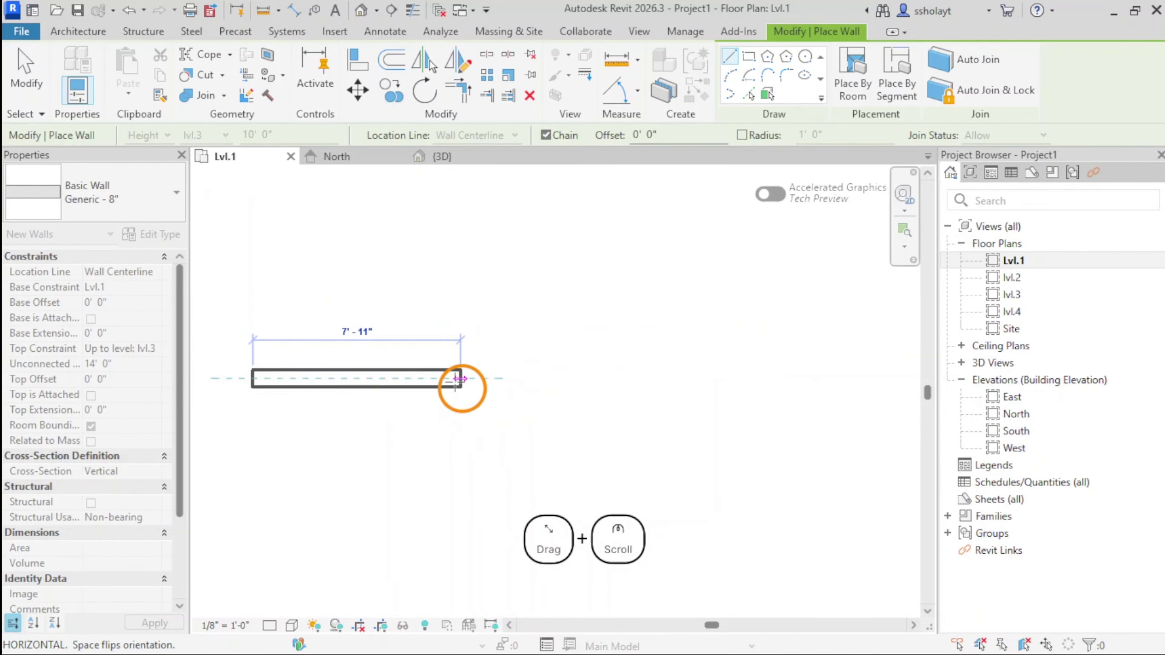
{"action": "middle_click_drag", "start_coordinate": [455, 379], "coordinate": [652, 379]}
{"action": "scroll", "coordinate": [646, 375], "scroll_direction": "up", "scroll_amount": 2}
{"action": "left_click", "coordinate": [625, 377]}
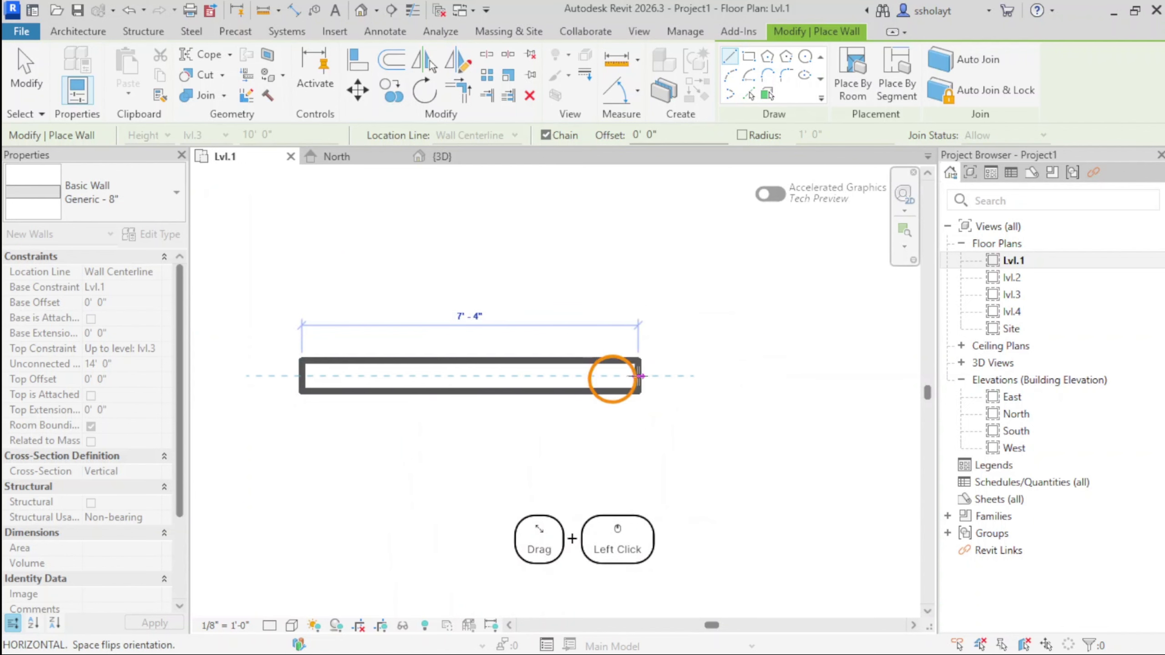
{"action": "middle_click_drag", "start_coordinate": [654, 376], "coordinate": [611, 309]}
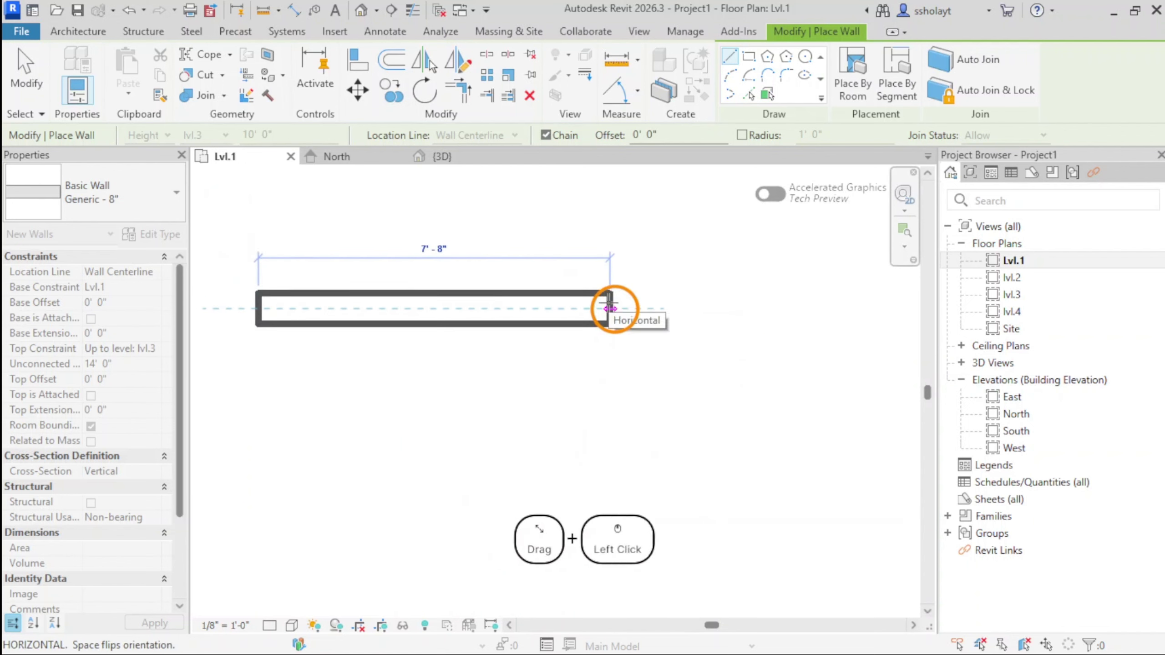
{"action": "left_click", "coordinate": [606, 302]}
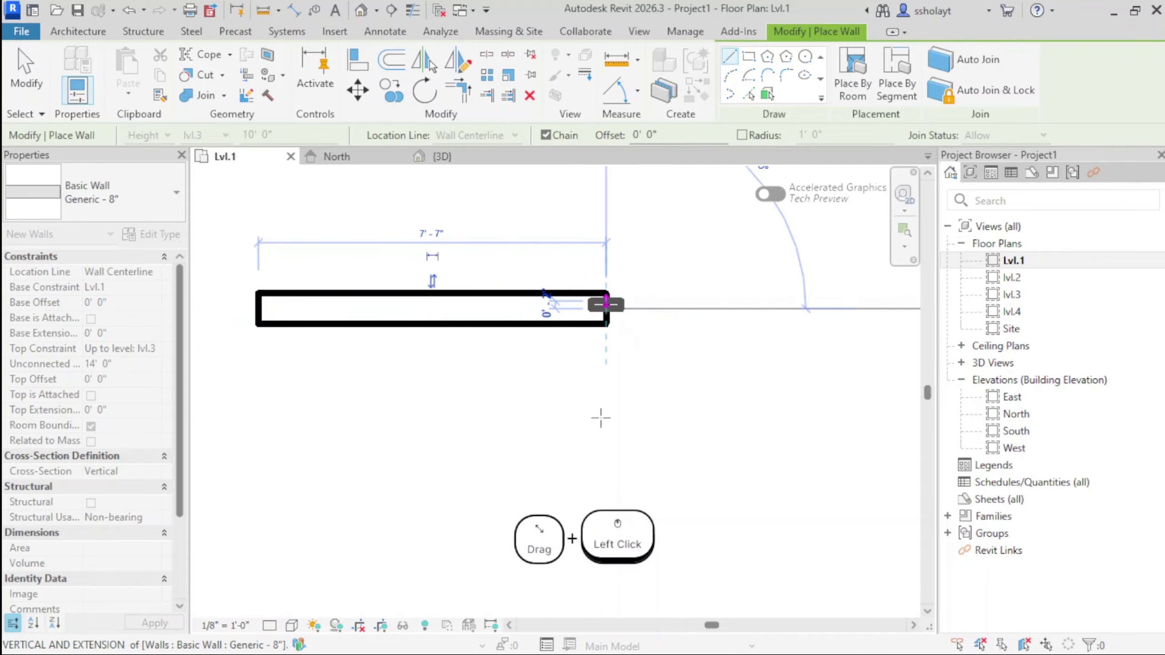
Draw a wall about 3' 3" long southward from the horizontal wall's east end, leave the command and inspect the horizontal wall's centreline
{"action": "middle_click_drag", "start_coordinate": [604, 427], "coordinate": [605, 348]}
{"action": "left_click", "coordinate": [605, 379]}
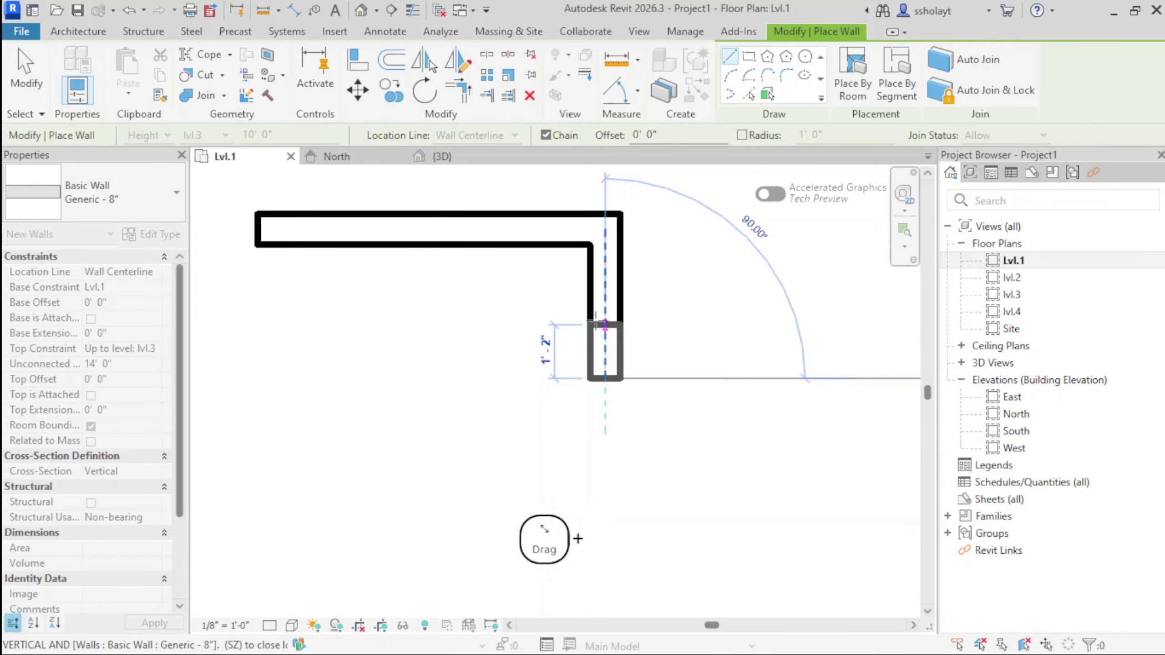
{"action": "key", "text": "Escape"}
{"action": "key", "text": "Escape"}
{"action": "scroll", "coordinate": [453, 286], "scroll_direction": "down", "scroll_amount": 1}
{"action": "middle_click_drag", "start_coordinate": [453, 289], "coordinate": [457, 354]}
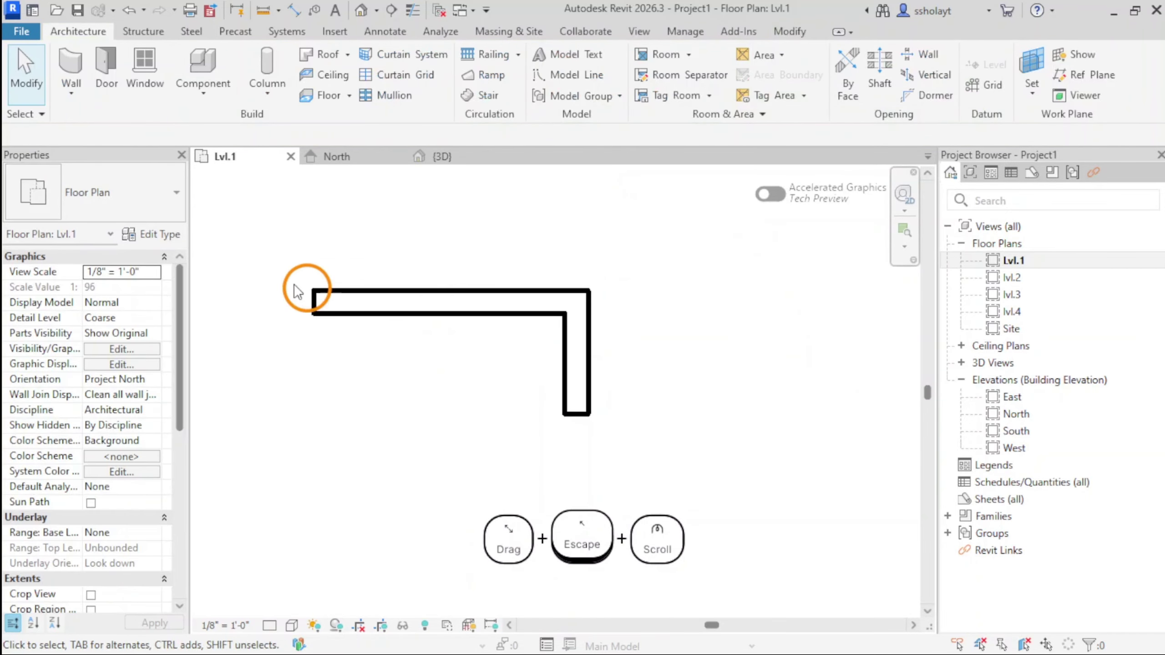
{"action": "left_click", "coordinate": [458, 305]}
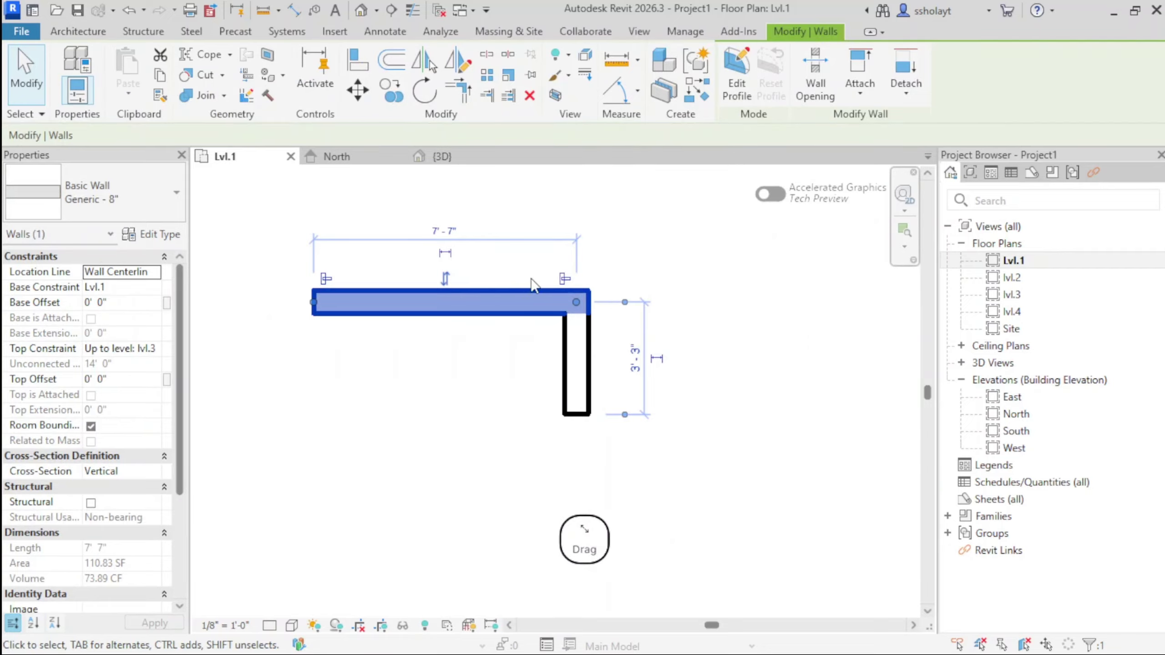
{"action": "left_click", "coordinate": [457, 355]}
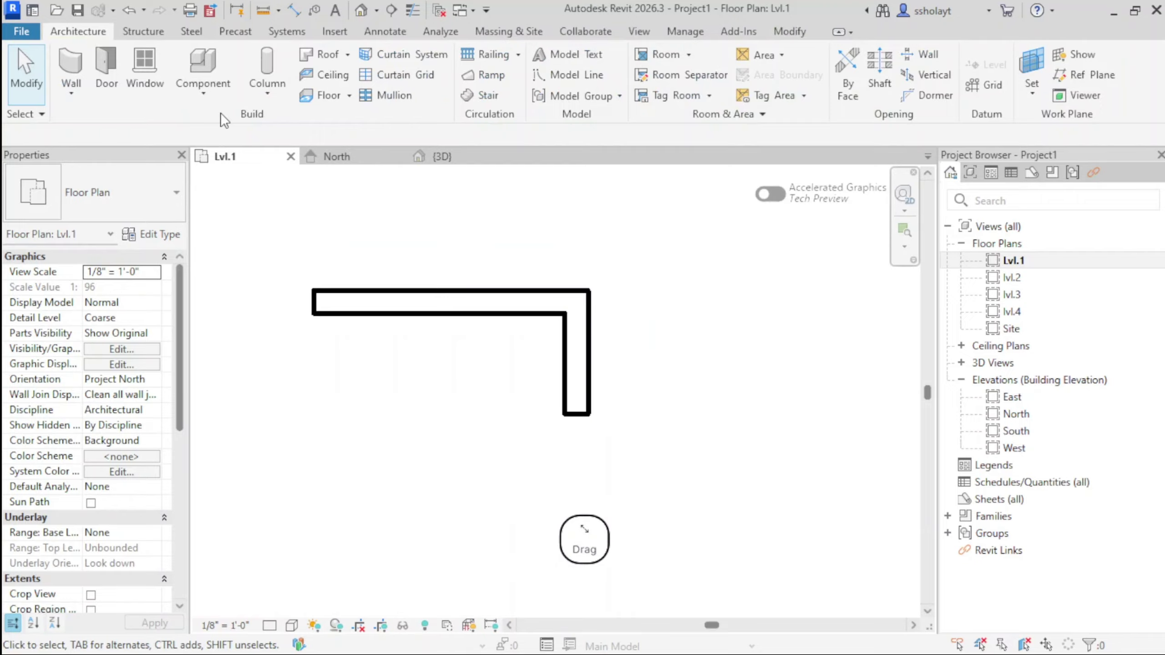
Restart the Wall command and set the location line for new walls to Finish Face: Exterior
{"action": "key", "text": "w"}
{"action": "key", "text": "a"}
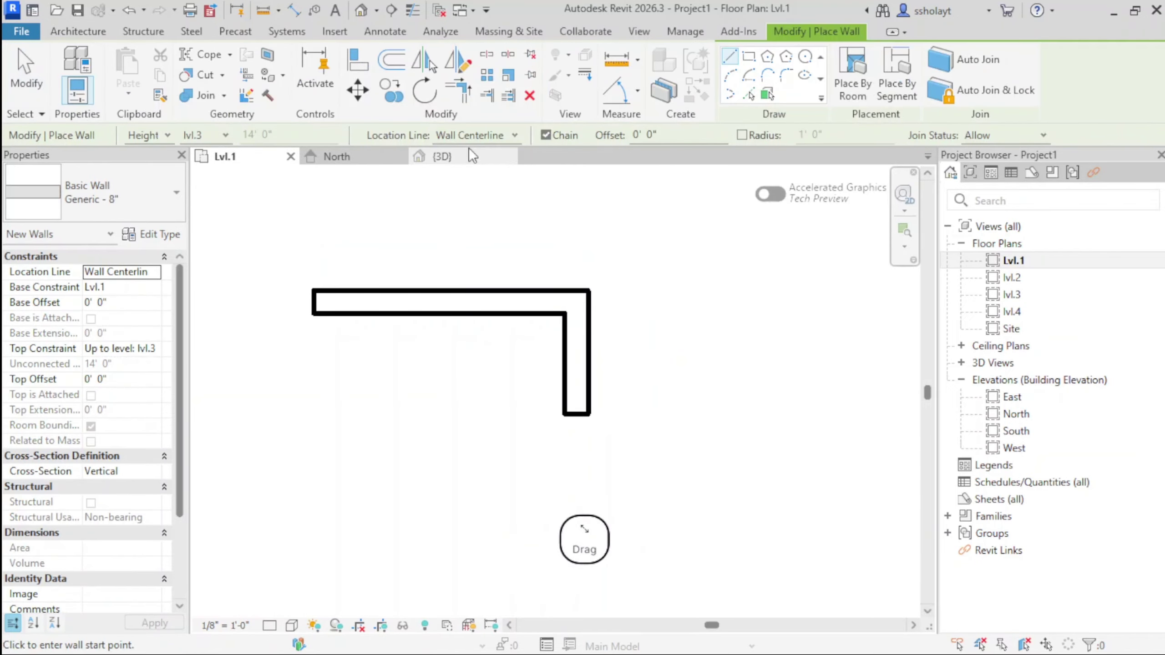
{"action": "left_click", "coordinate": [508, 135]}
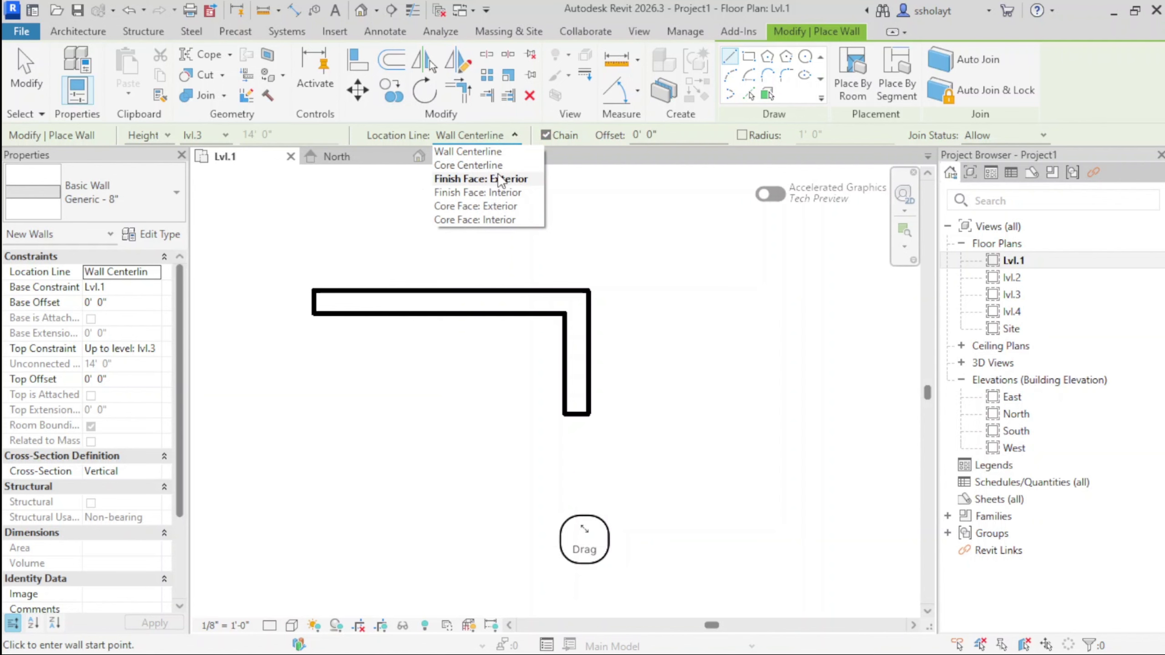
{"action": "left_click", "coordinate": [442, 183]}
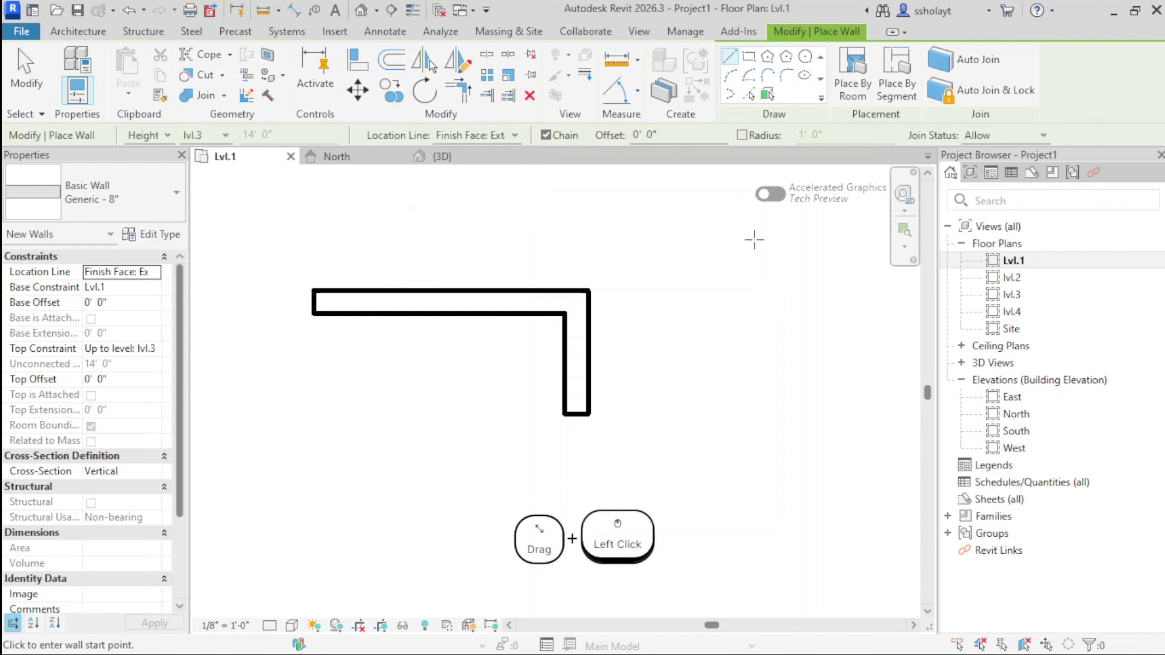
Draw a horizontal Generic - 8" wall about 11' 6" long, east of the existing L-shaped walls
{"action": "scroll", "coordinate": [625, 266], "scroll_direction": "down", "scroll_amount": 3}
{"action": "middle_click_drag", "start_coordinate": [625, 266], "coordinate": [434, 271]}
{"action": "left_click", "coordinate": [432, 272]}
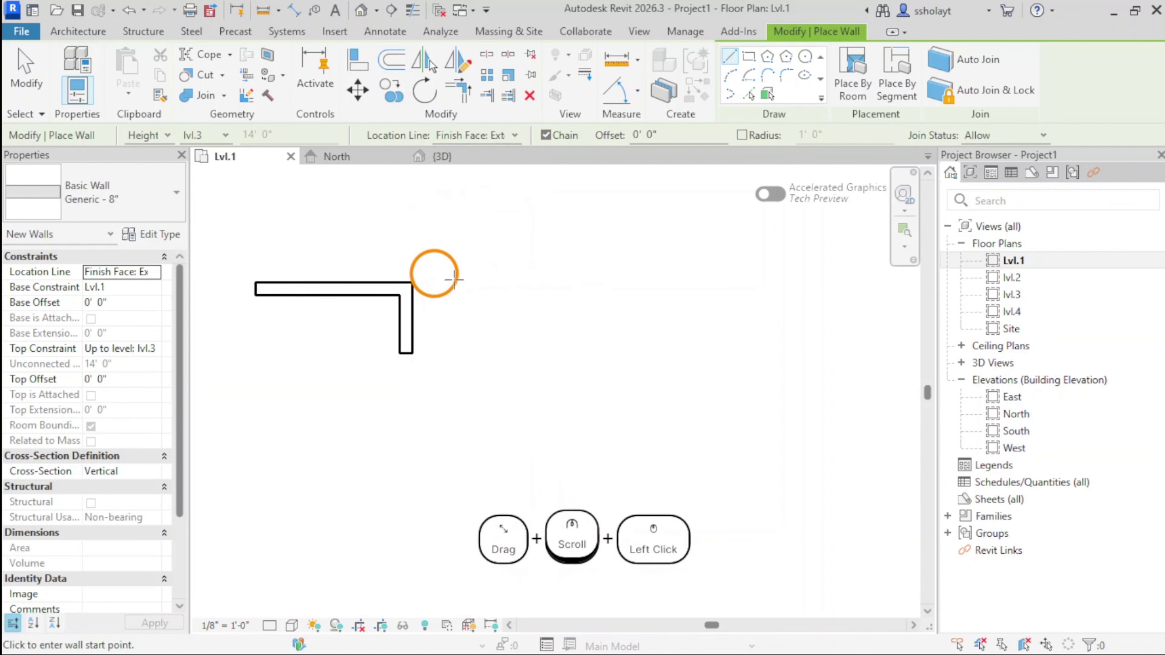
{"action": "left_click", "coordinate": [506, 280]}
{"action": "scroll", "coordinate": [639, 275], "scroll_direction": "up", "scroll_amount": 3}
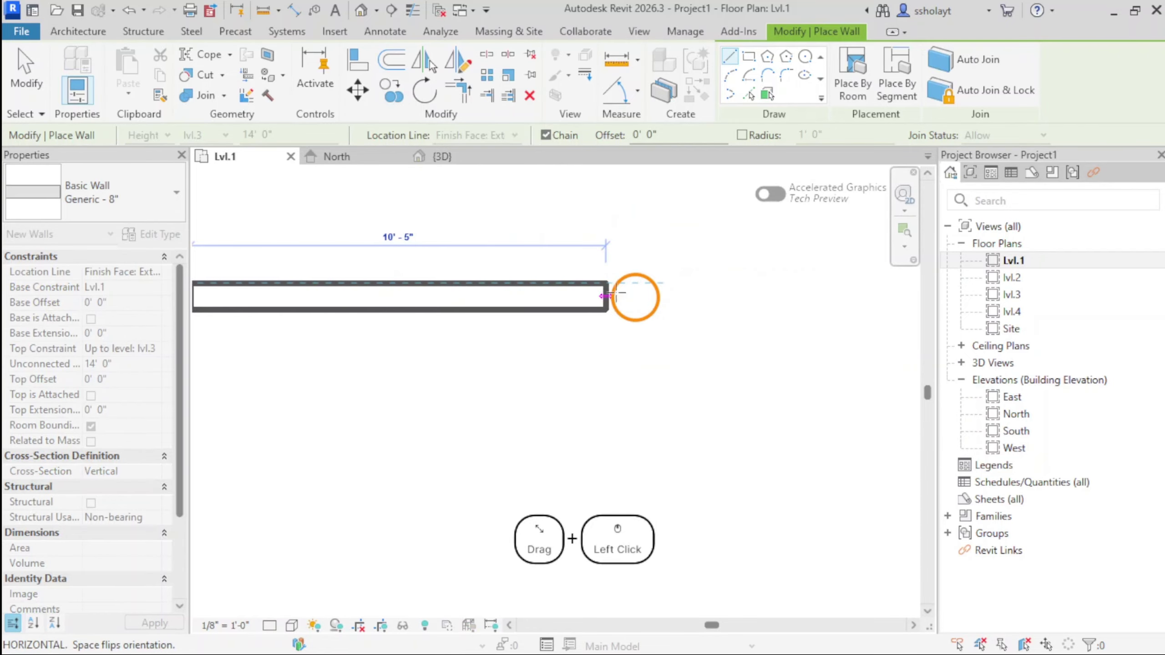
{"action": "scroll", "coordinate": [645, 295], "scroll_direction": "down", "scroll_amount": 1}
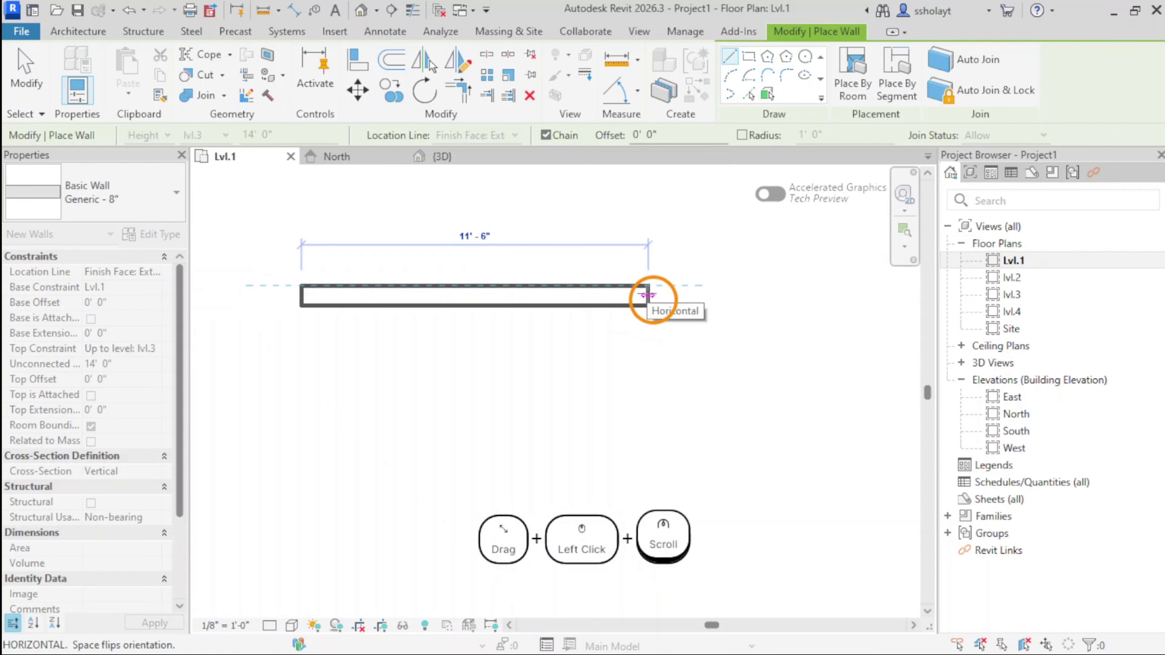
{"action": "left_click", "coordinate": [647, 295]}
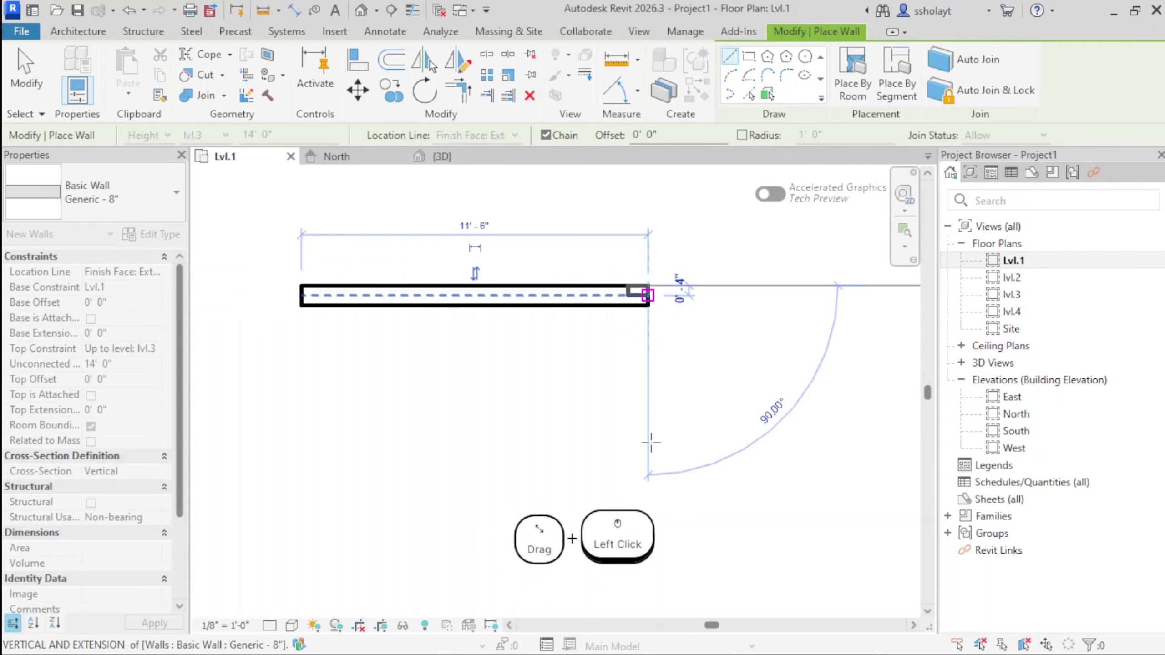
Continue the chain with a southward wall, a westward wall about 9' 6" long, and a slanted wall closing to the first wall's west end
{"action": "left_click", "coordinate": [638, 466]}
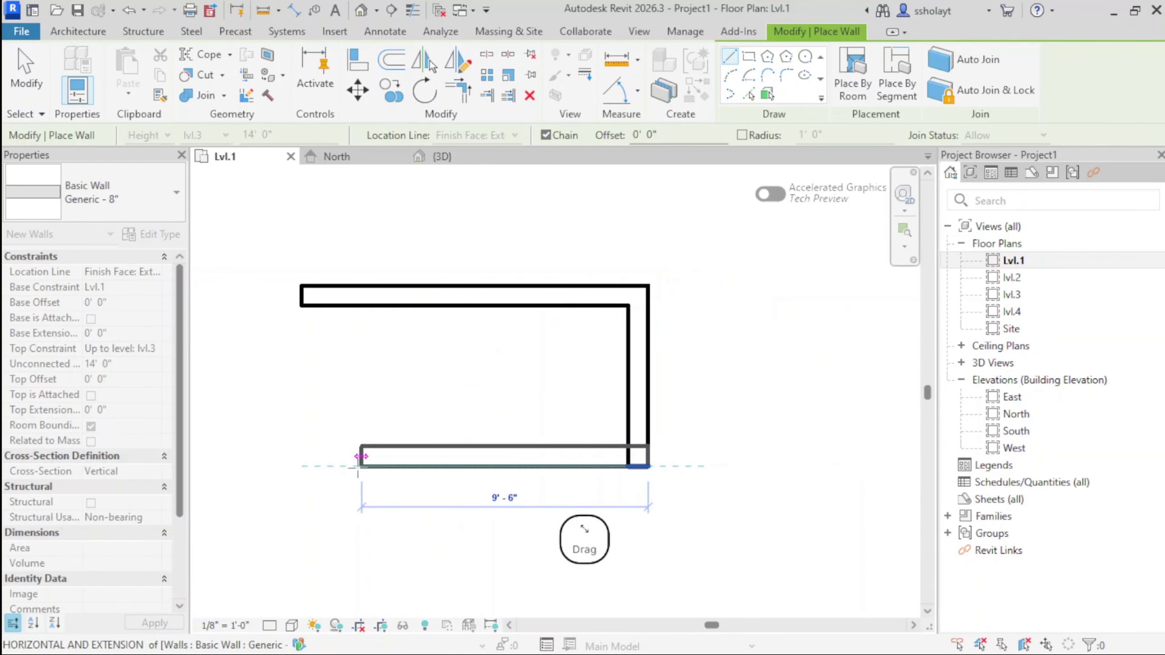
{"action": "left_click", "coordinate": [362, 458]}
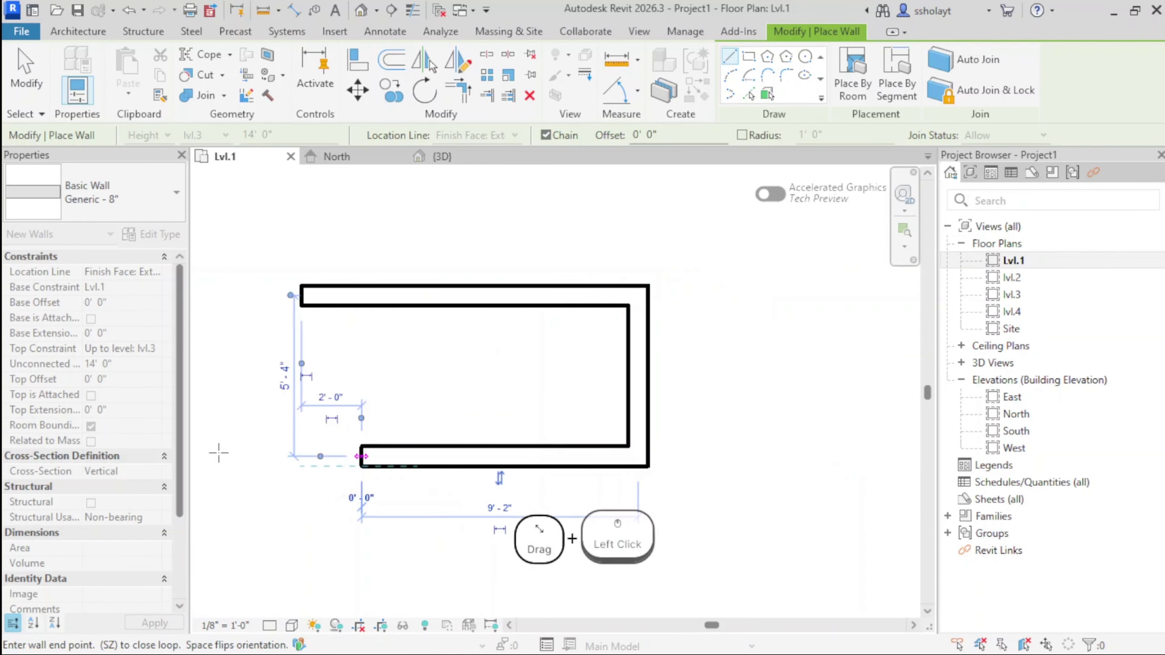
{"action": "left_click", "coordinate": [302, 305]}
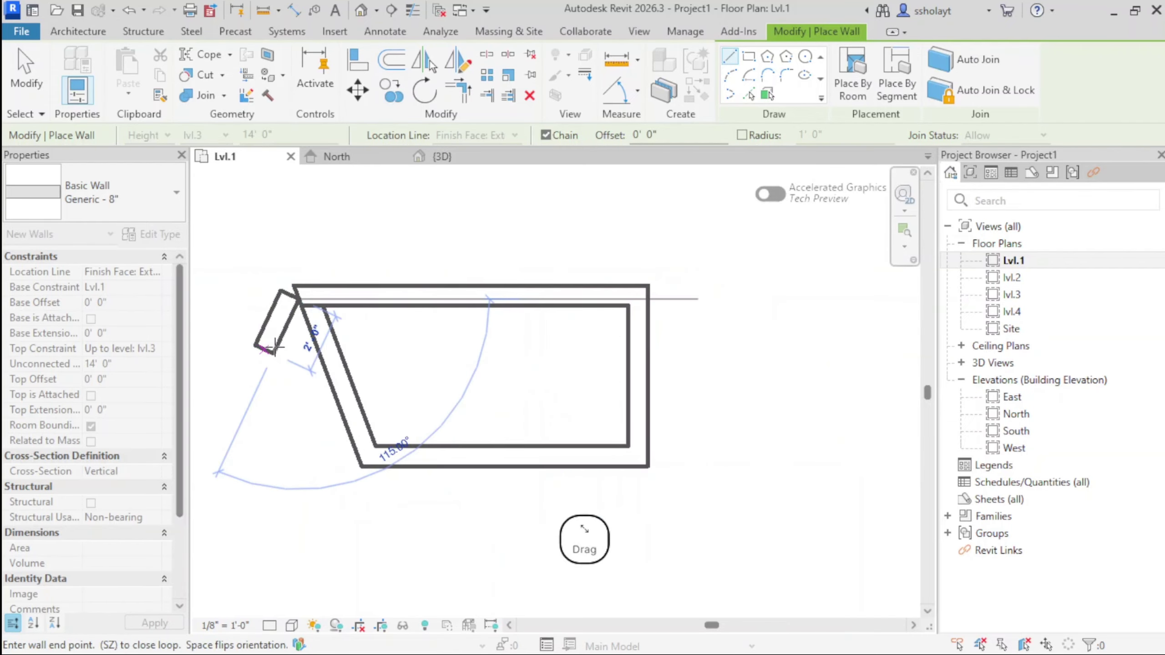
{"action": "key", "text": "Escape"}
{"action": "scroll", "coordinate": [472, 281], "scroll_direction": "down", "scroll_amount": 3}
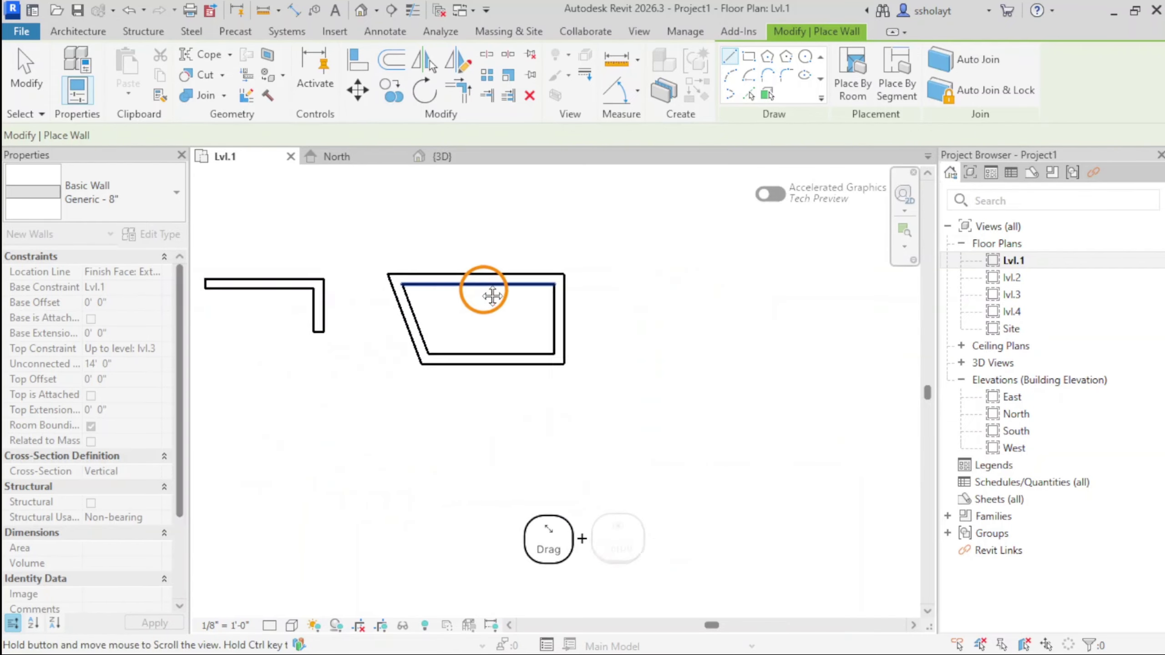
{"action": "middle_click_drag", "start_coordinate": [486, 291], "coordinate": [565, 274]}
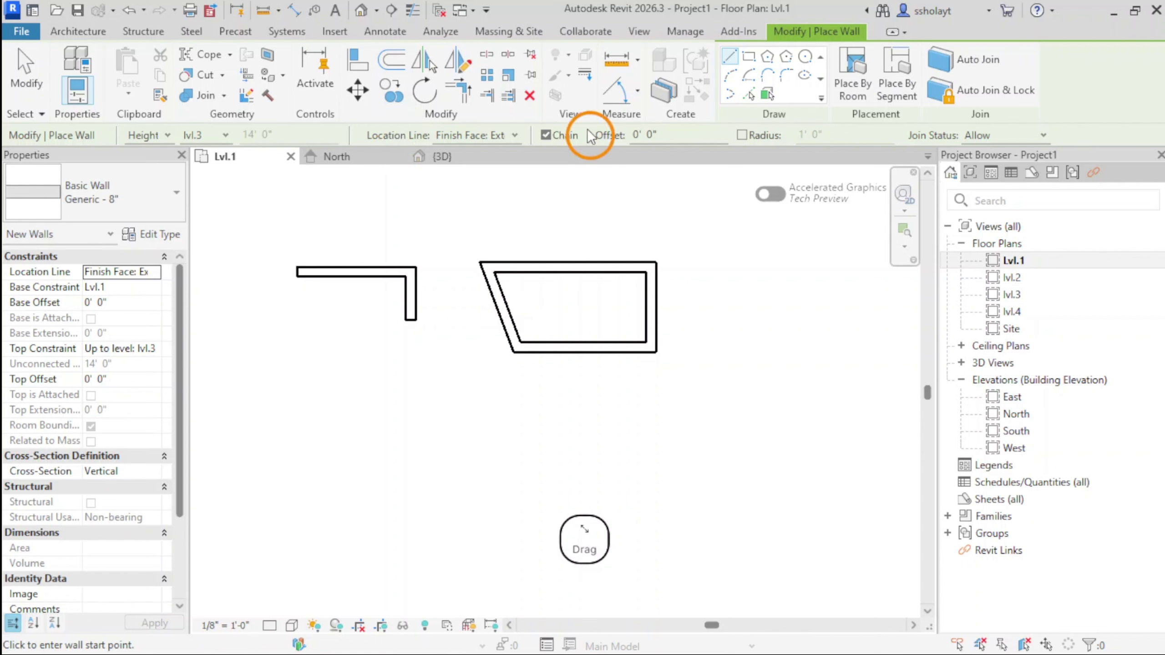
Turn off Chain and draw a single horizontal wall about 29' long, south of the existing walls
{"action": "left_click", "coordinate": [545, 135]}
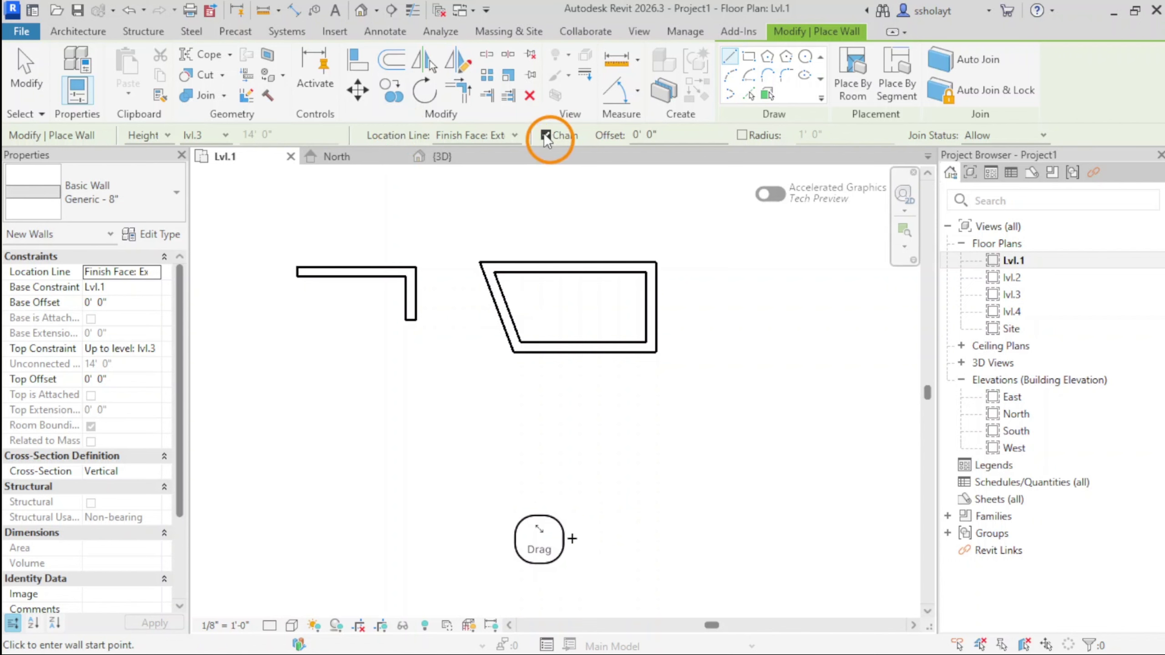
{"action": "scroll", "coordinate": [556, 234], "scroll_direction": "down", "scroll_amount": 3}
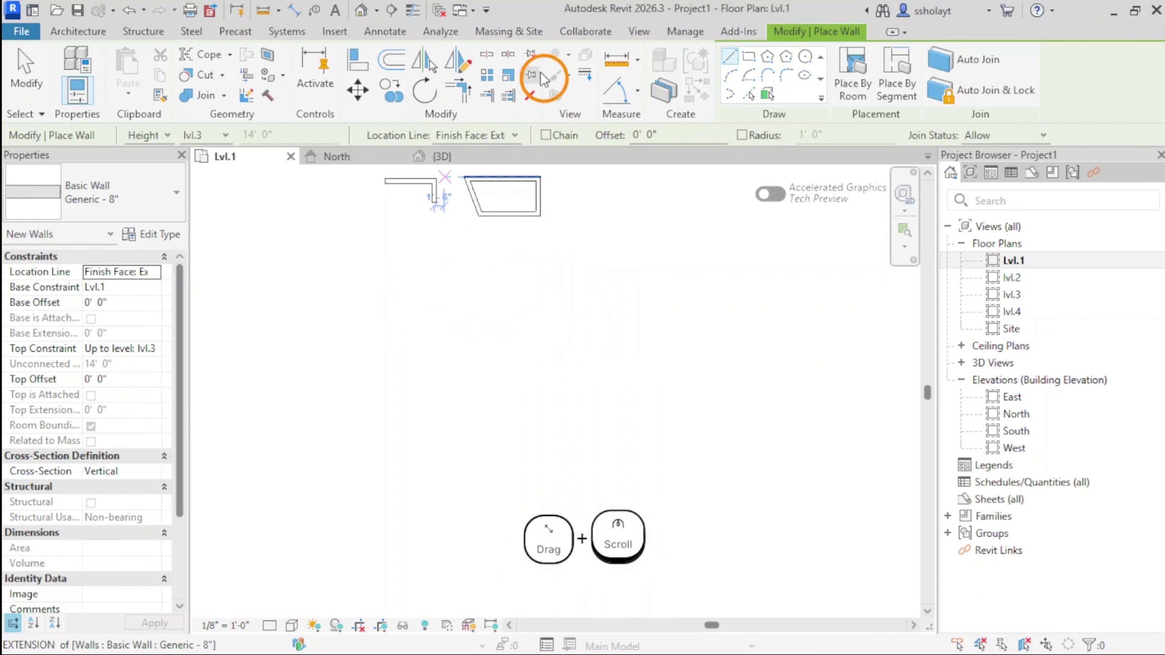
{"action": "left_click", "coordinate": [365, 257]}
{"action": "left_click", "coordinate": [552, 257]}
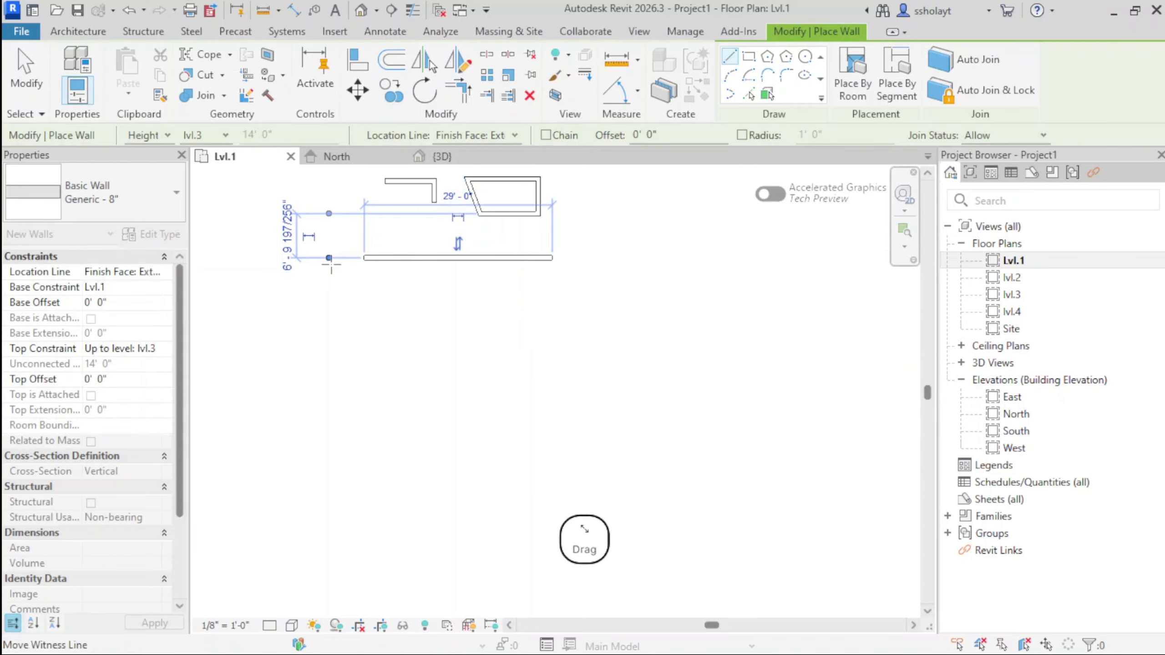
Draw a separate wall about 9' 10" long, straight south from the long horizontal wall's west end
{"action": "scroll", "coordinate": [363, 264], "scroll_direction": "up", "scroll_amount": 3}
{"action": "left_click", "coordinate": [372, 254]}
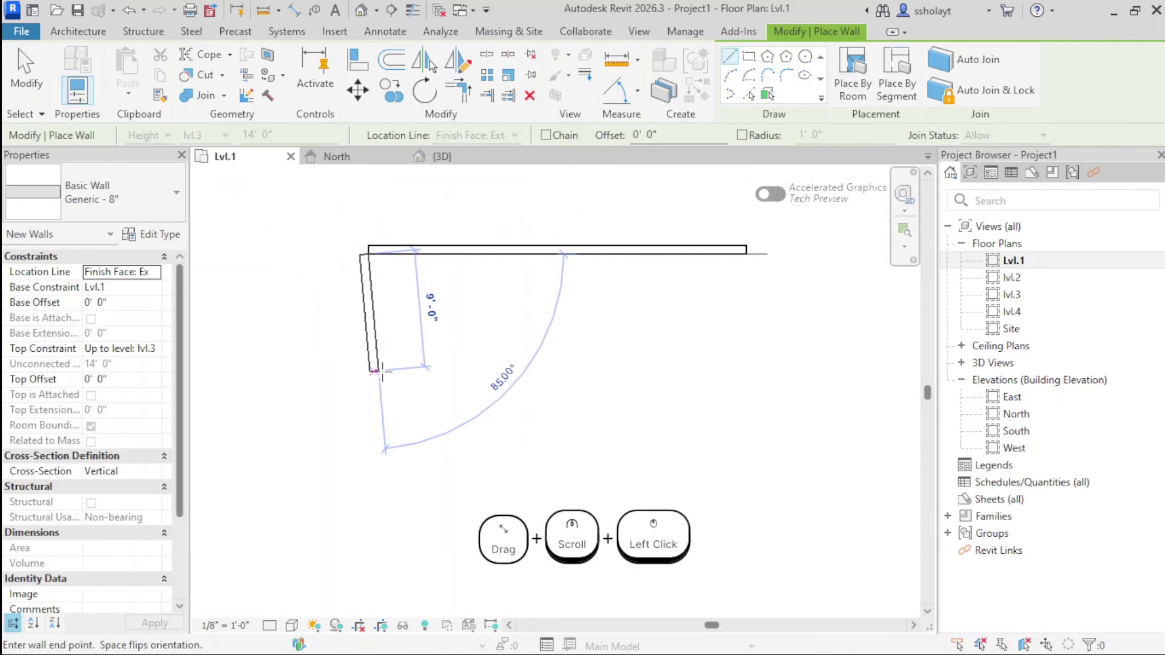
{"action": "key", "text": "v"}
{"action": "left_click", "coordinate": [368, 380]}
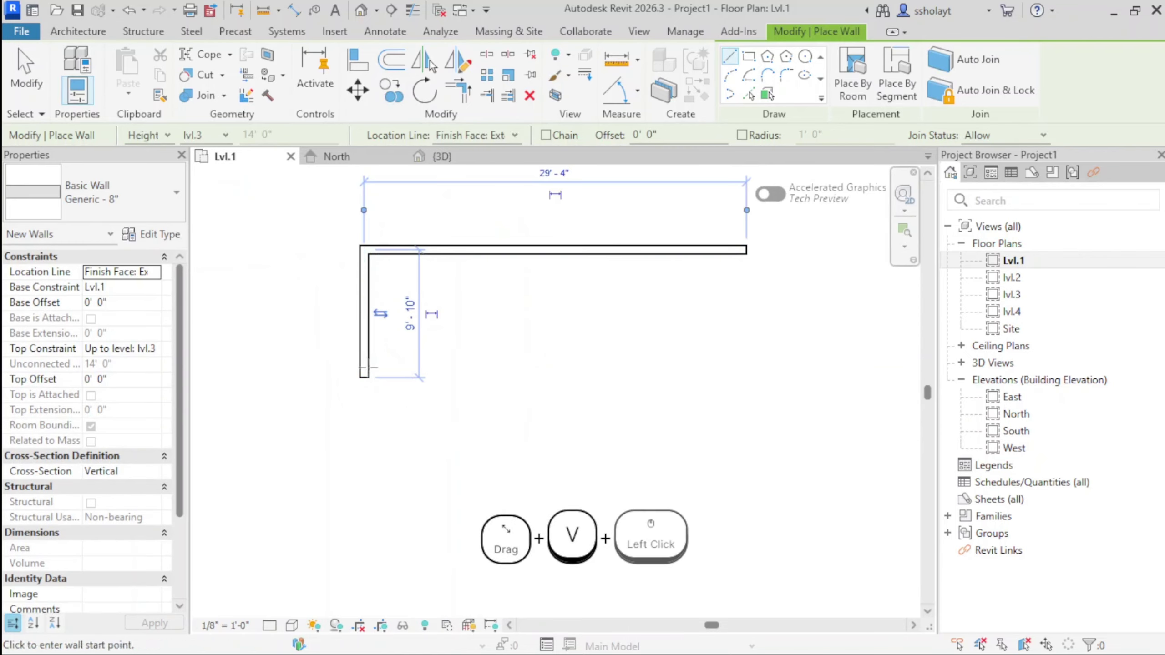
Draw a wall about 7' 4" long south from the long wall's east end, flipping its orientation to the opposite side
{"action": "middle_click_drag", "start_coordinate": [489, 250], "coordinate": [277, 223]}
{"action": "scroll", "coordinate": [545, 225], "scroll_direction": "up", "scroll_amount": 3}
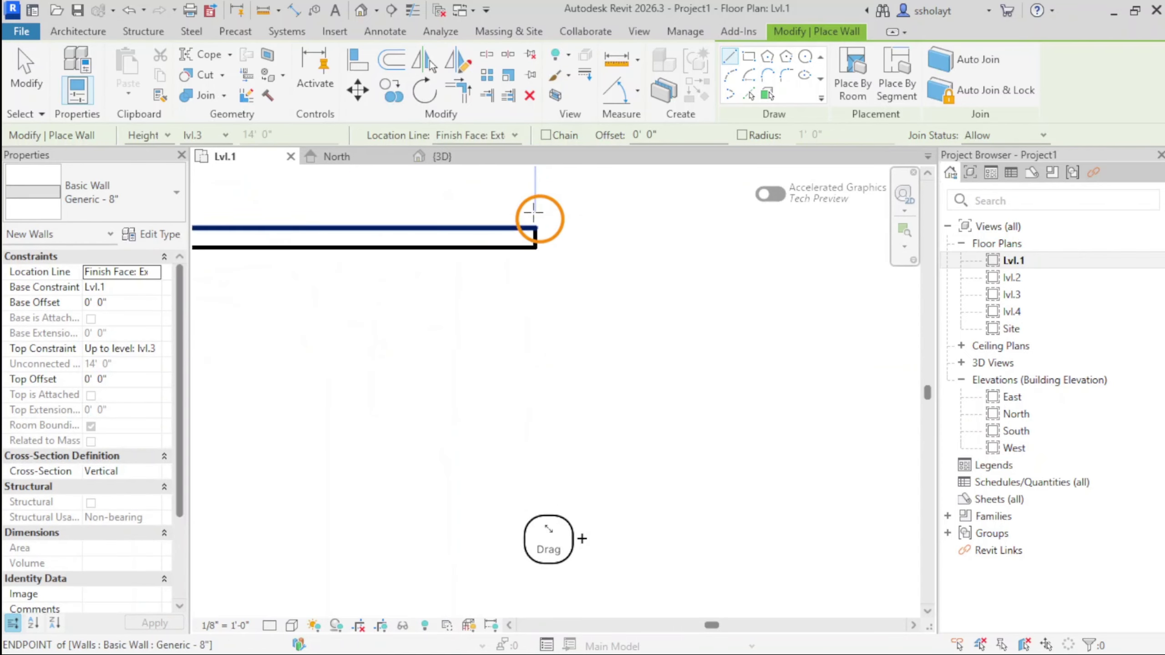
{"action": "left_click", "coordinate": [534, 247]}
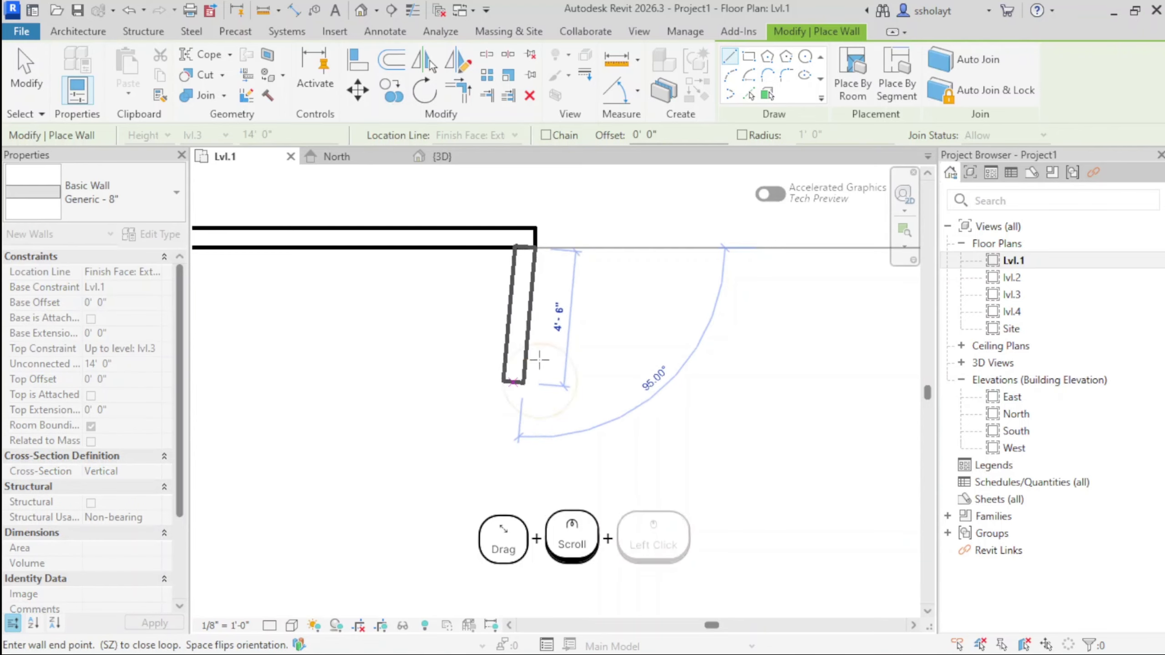
{"action": "middle_click_drag", "start_coordinate": [527, 380], "coordinate": [540, 280]}
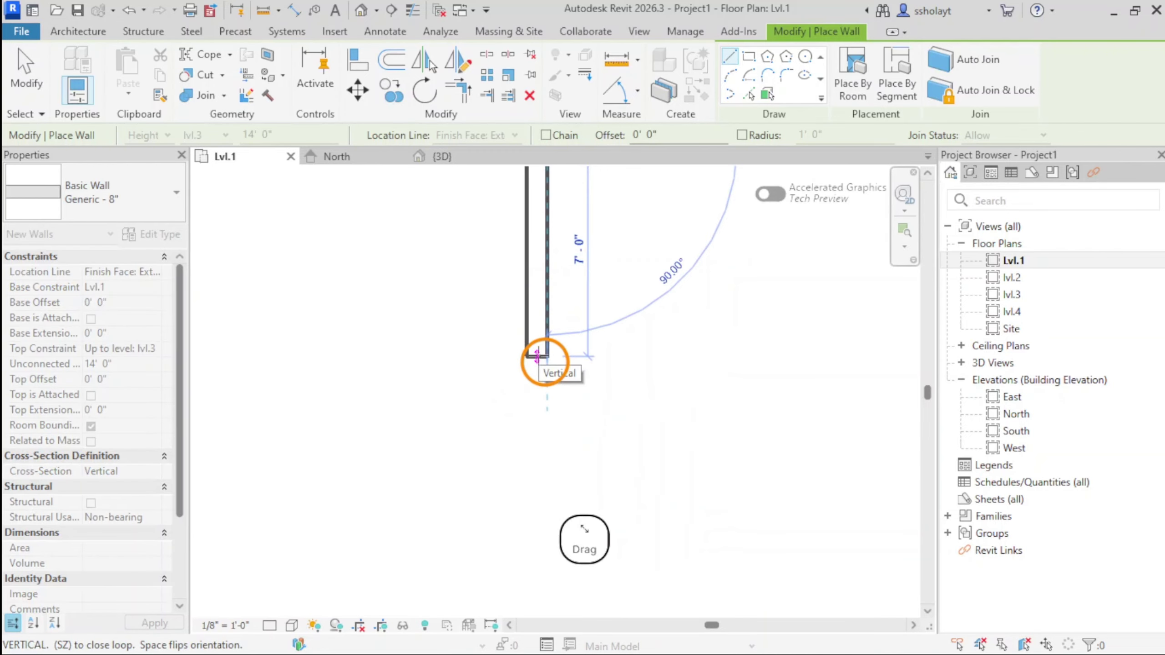
{"action": "key", "text": "space"}
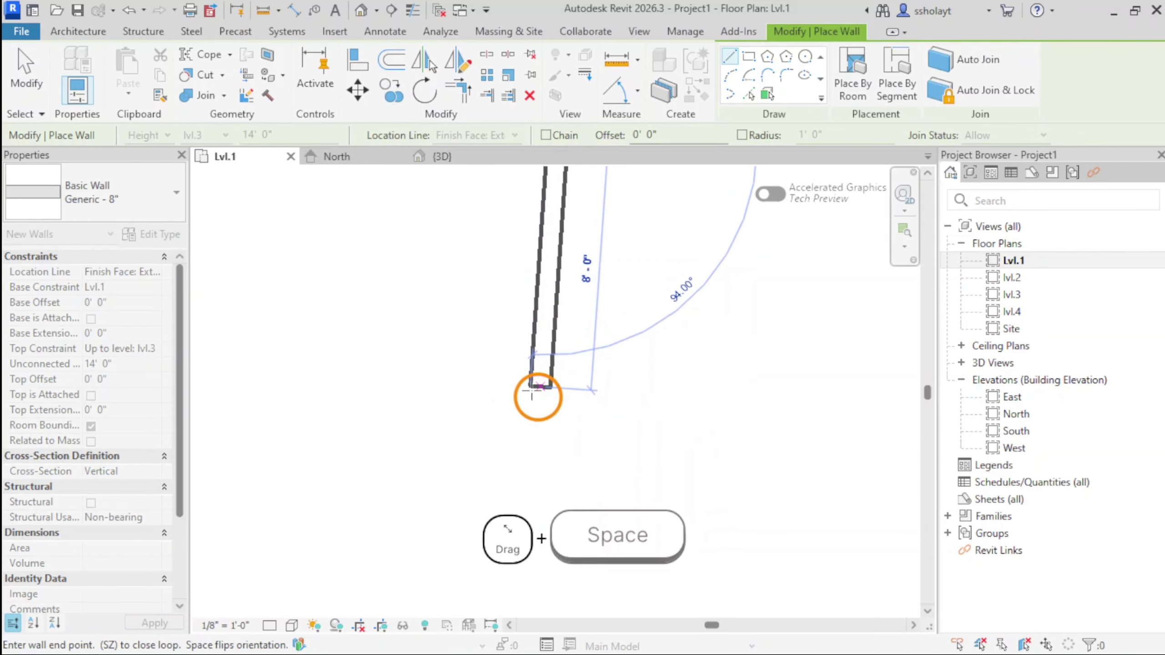
{"action": "scroll", "coordinate": [552, 358], "scroll_direction": "down", "scroll_amount": 2}
{"action": "middle_click_drag", "start_coordinate": [554, 350], "coordinate": [548, 372]}
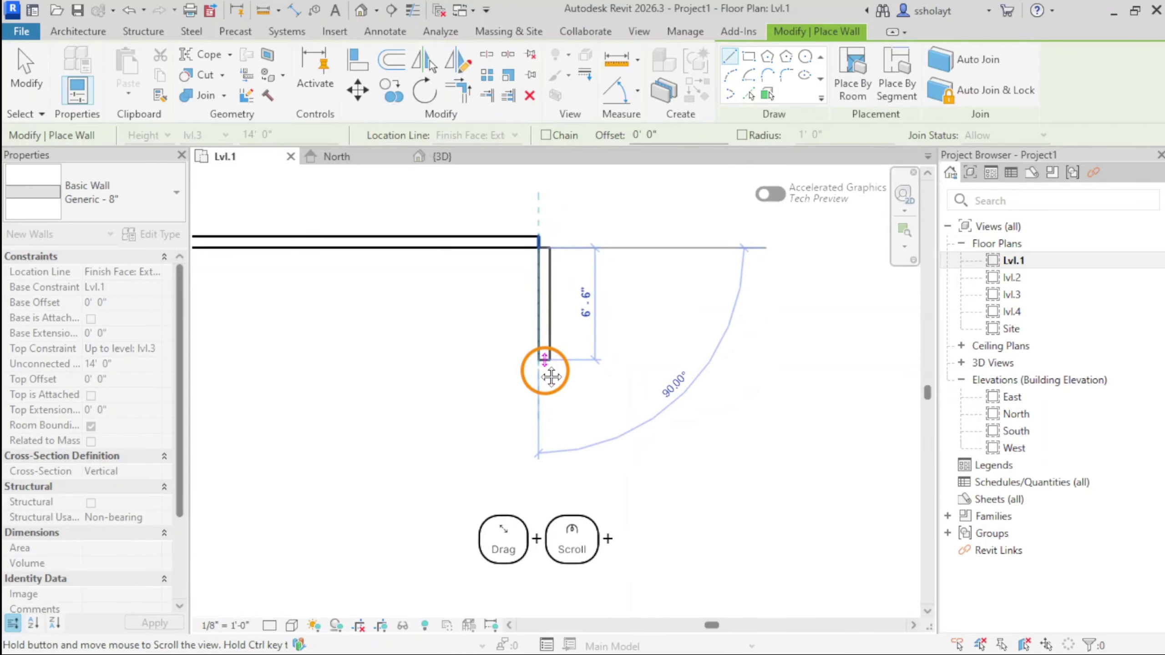
{"action": "left_click", "coordinate": [545, 367]}
Turn Chain on and draw a closed rectangular run of walls about 16' 8" by 15' below the long wall, ending with a short overlapping wall
{"action": "scroll", "coordinate": [546, 293], "scroll_direction": "down", "scroll_amount": 2}
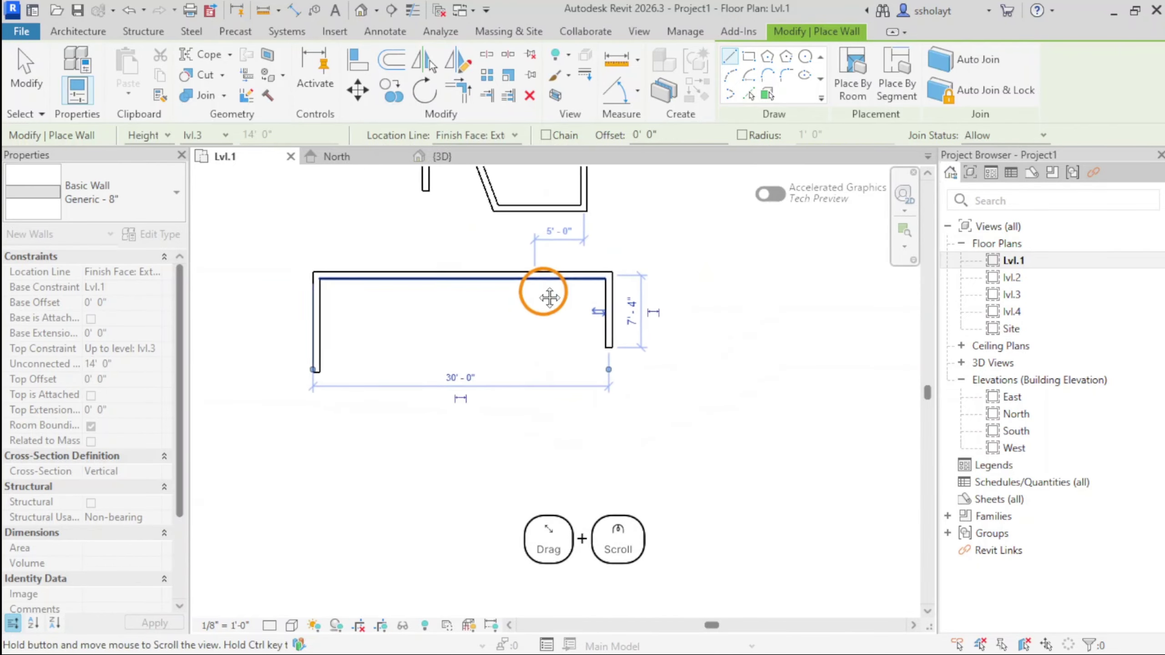
{"action": "scroll", "coordinate": [472, 214], "scroll_direction": "down", "scroll_amount": 1}
{"action": "middle_click_drag", "start_coordinate": [436, 263], "coordinate": [439, 287]}
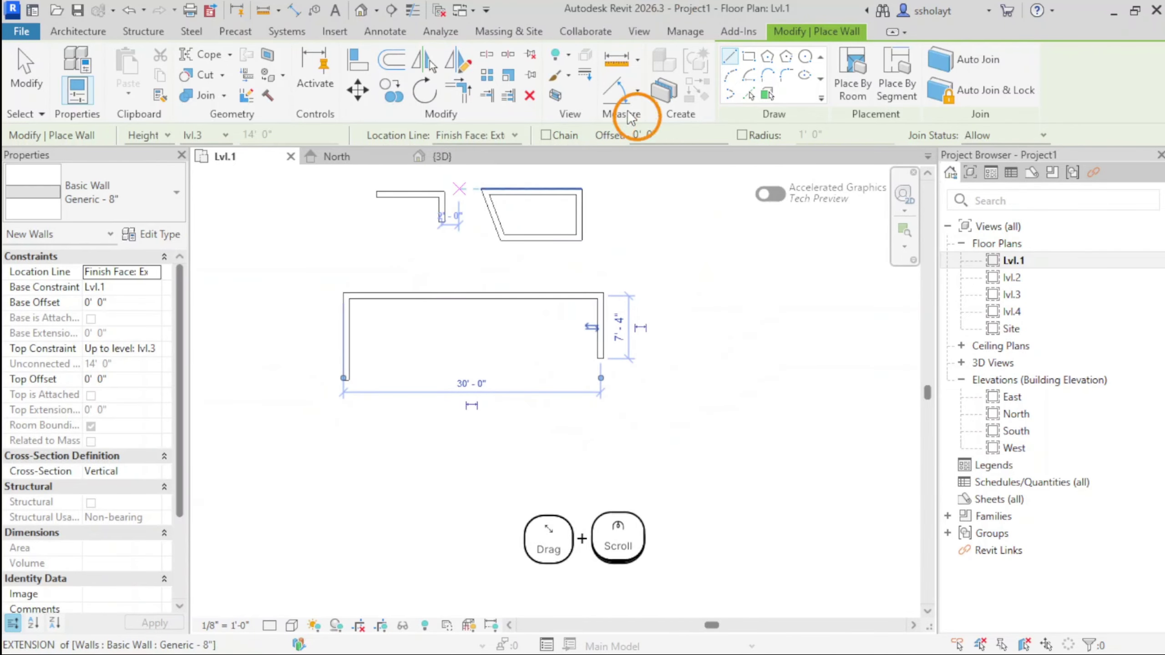
{"action": "left_click", "coordinate": [546, 135]}
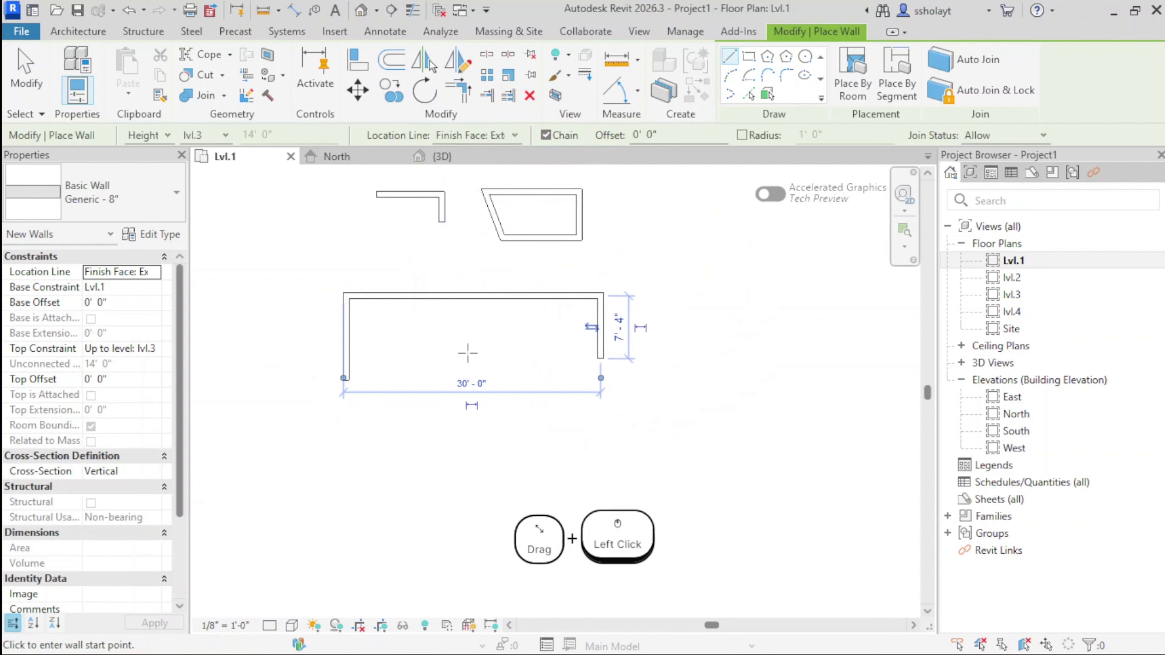
{"action": "left_click", "coordinate": [413, 343]}
{"action": "left_click", "coordinate": [541, 345]}
{"action": "left_click", "coordinate": [542, 467]}
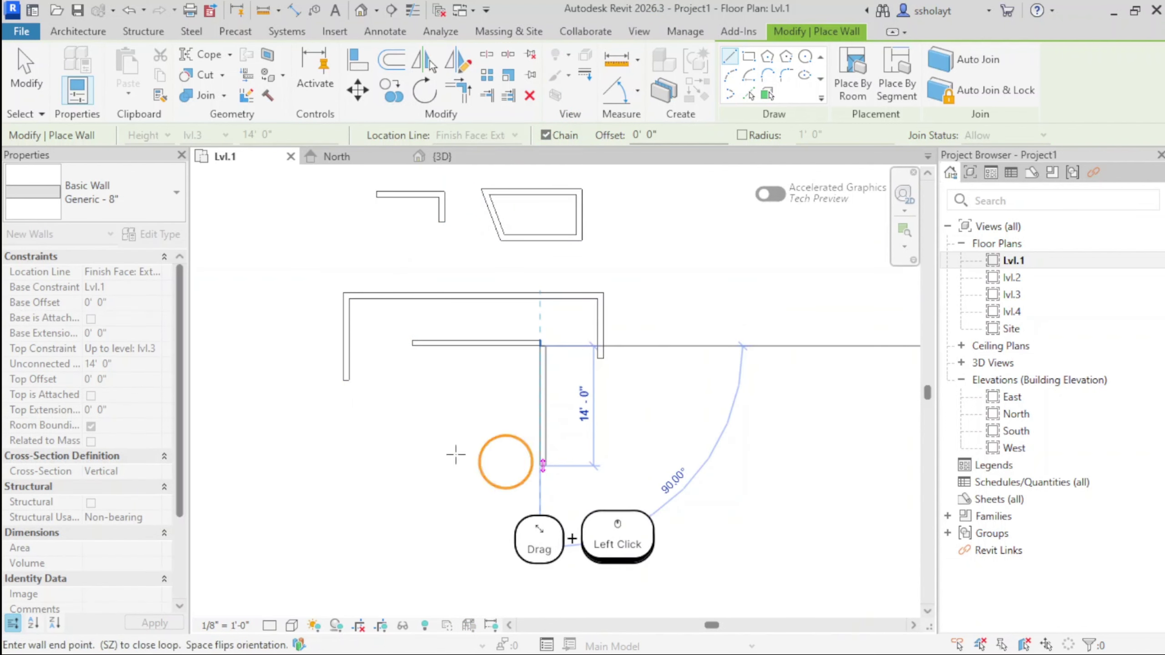
{"action": "left_click", "coordinate": [402, 468]}
{"action": "left_click", "coordinate": [402, 340]}
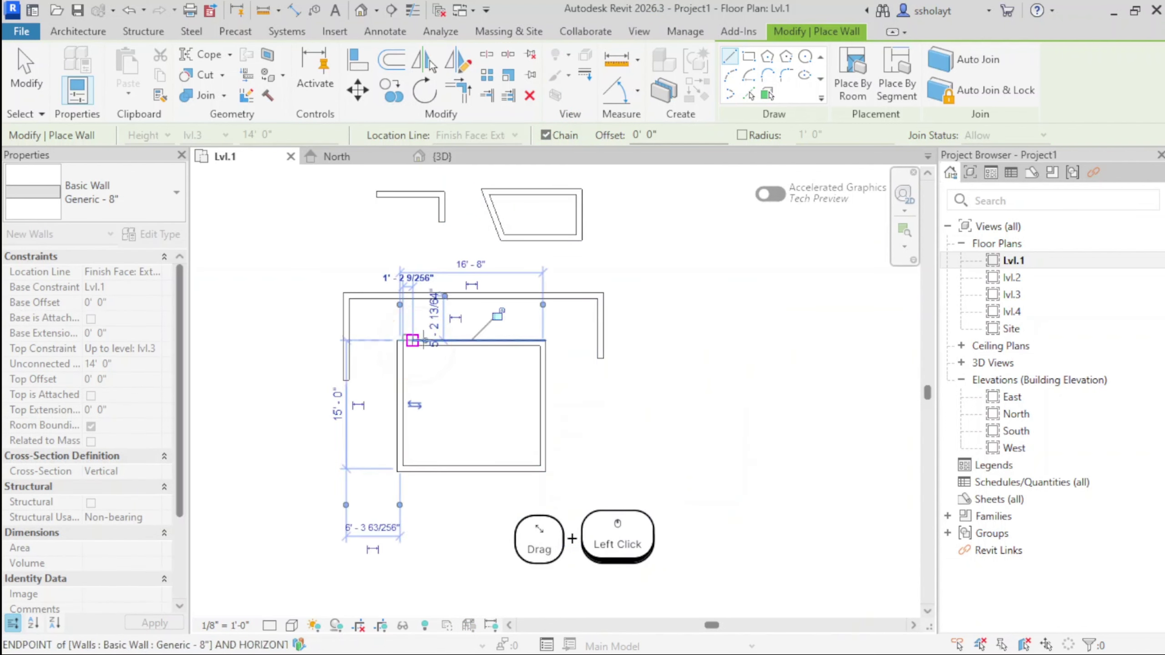
{"action": "left_click", "coordinate": [443, 340]}
{"action": "scroll", "coordinate": [442, 337], "scroll_direction": "up", "scroll_amount": 5}
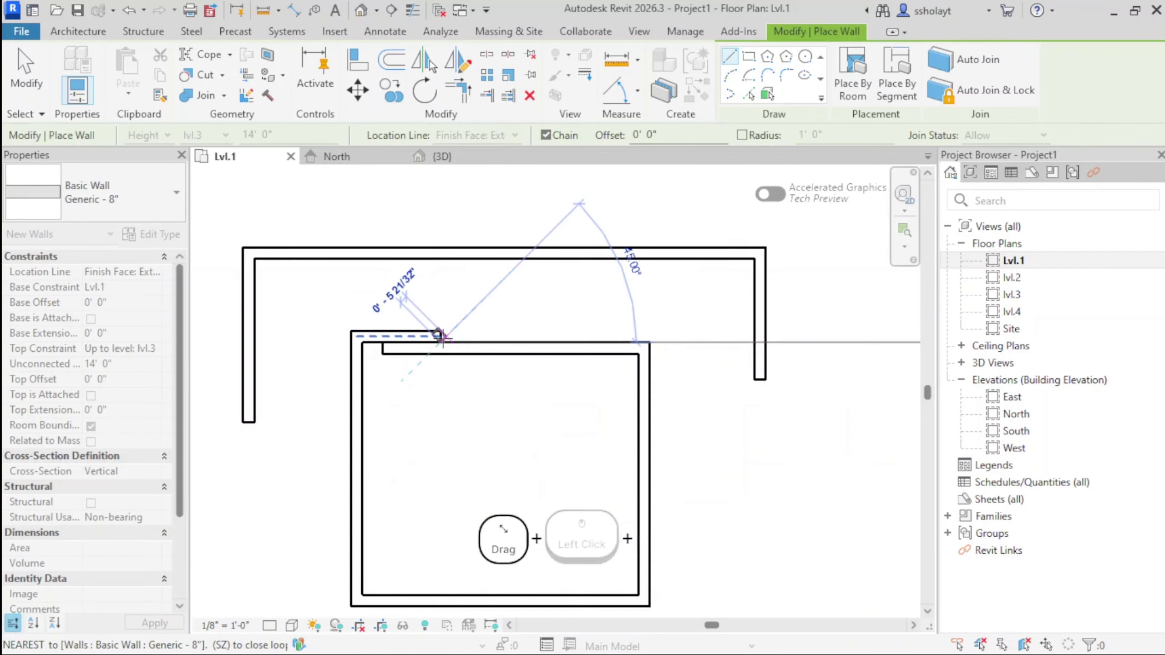
{"action": "key", "text": "Escape"}
Set the wall offset to 10' 0" and draw a wall offset eastward by tracing the rectangular room's east side between its outer corners
{"action": "scroll", "coordinate": [493, 341], "scroll_direction": "down", "scroll_amount": 4}
{"action": "middle_click_drag", "start_coordinate": [473, 330], "coordinate": [416, 252]}
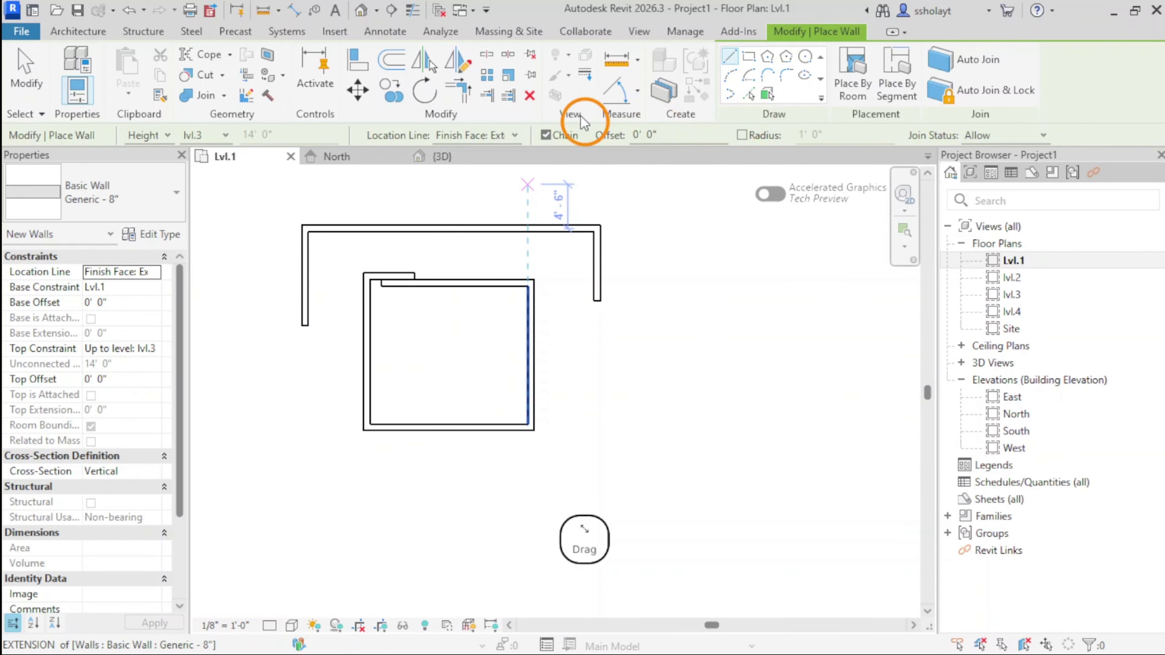
{"action": "left_click_drag", "start_coordinate": [663, 131], "coordinate": [586, 138]}
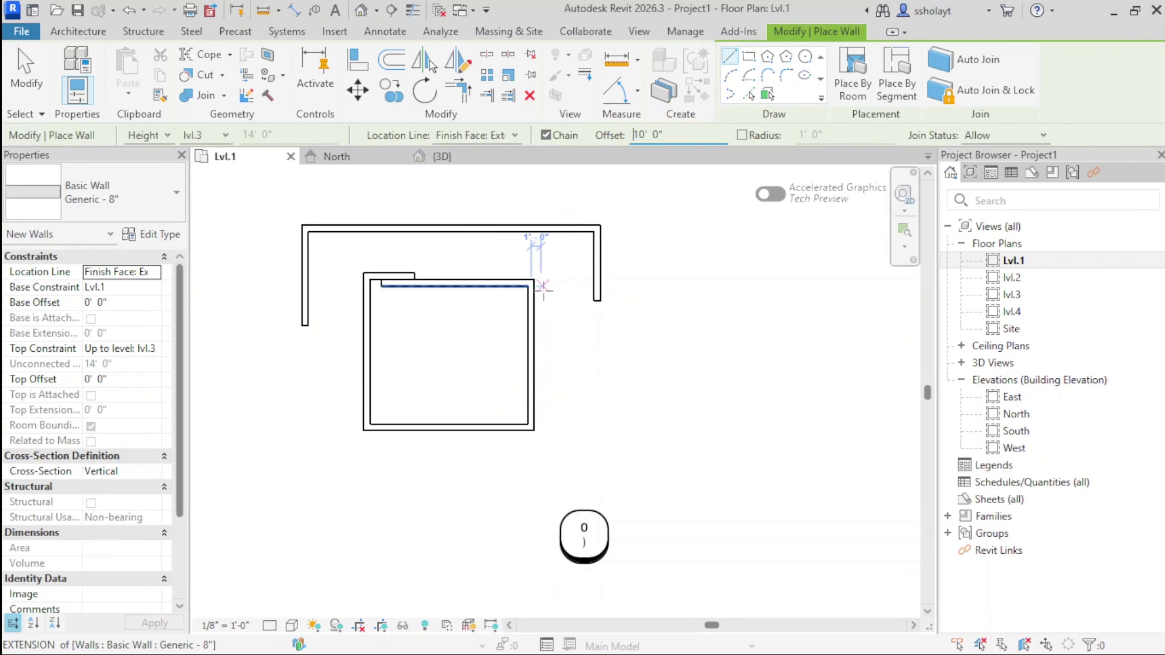
{"action": "scroll", "coordinate": [530, 279], "scroll_direction": "up", "scroll_amount": 4}
{"action": "left_click", "coordinate": [532, 278]}
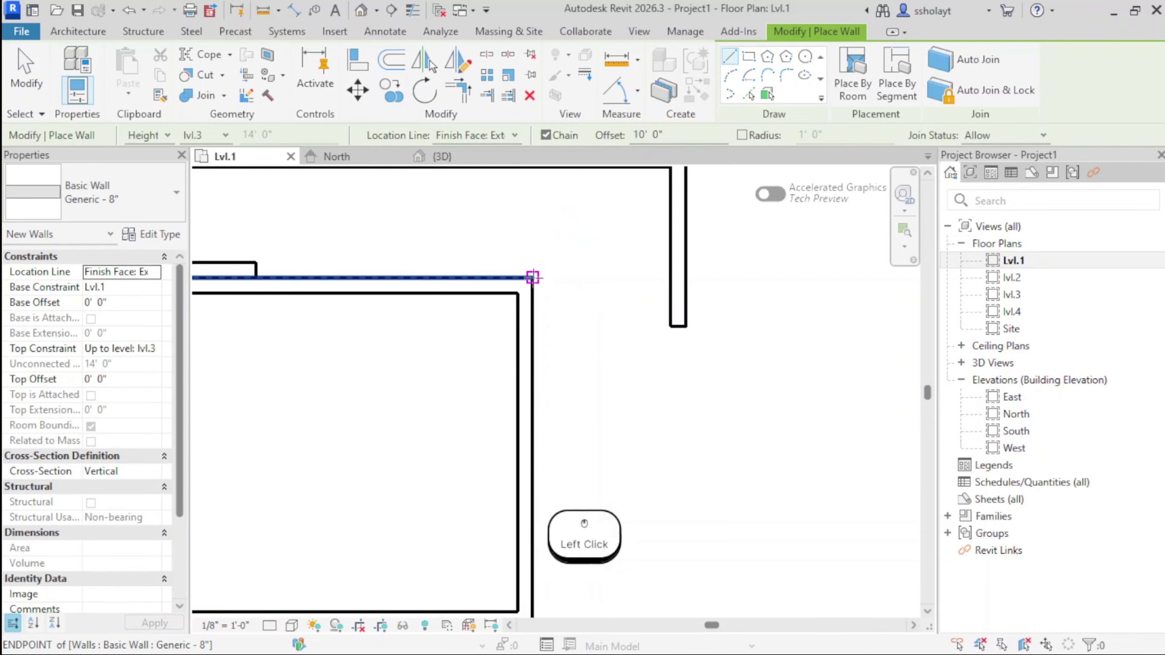
{"action": "scroll", "coordinate": [528, 406], "scroll_direction": "down", "scroll_amount": 2}
{"action": "middle_click_drag", "start_coordinate": [527, 405], "coordinate": [523, 173]}
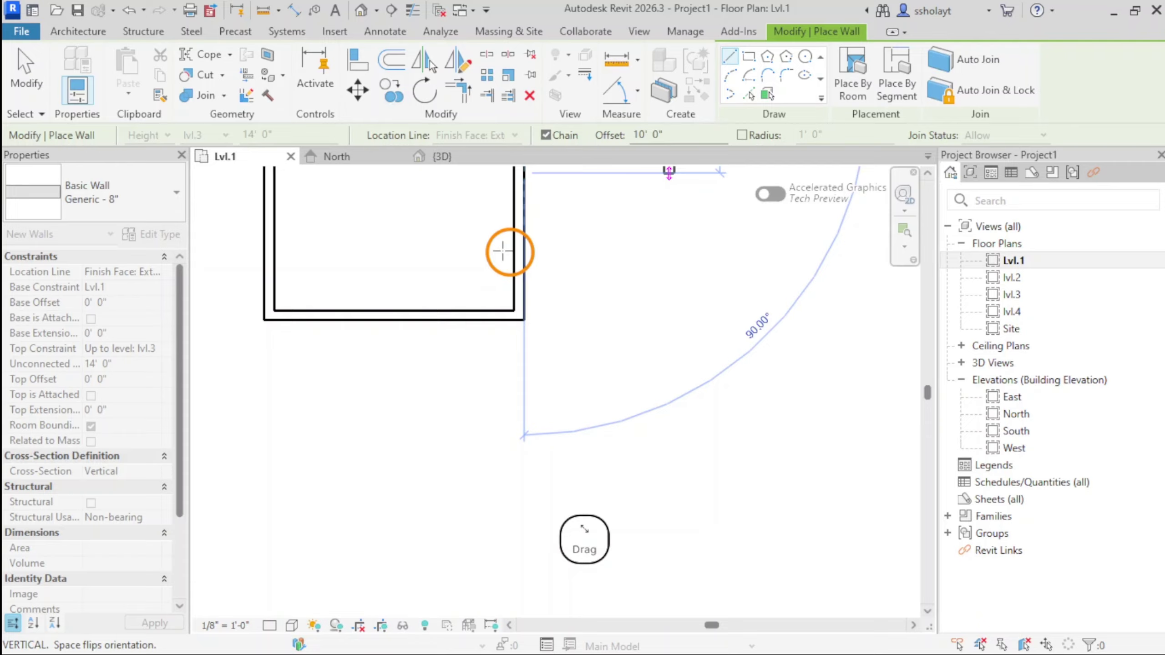
{"action": "left_click", "coordinate": [524, 320]}
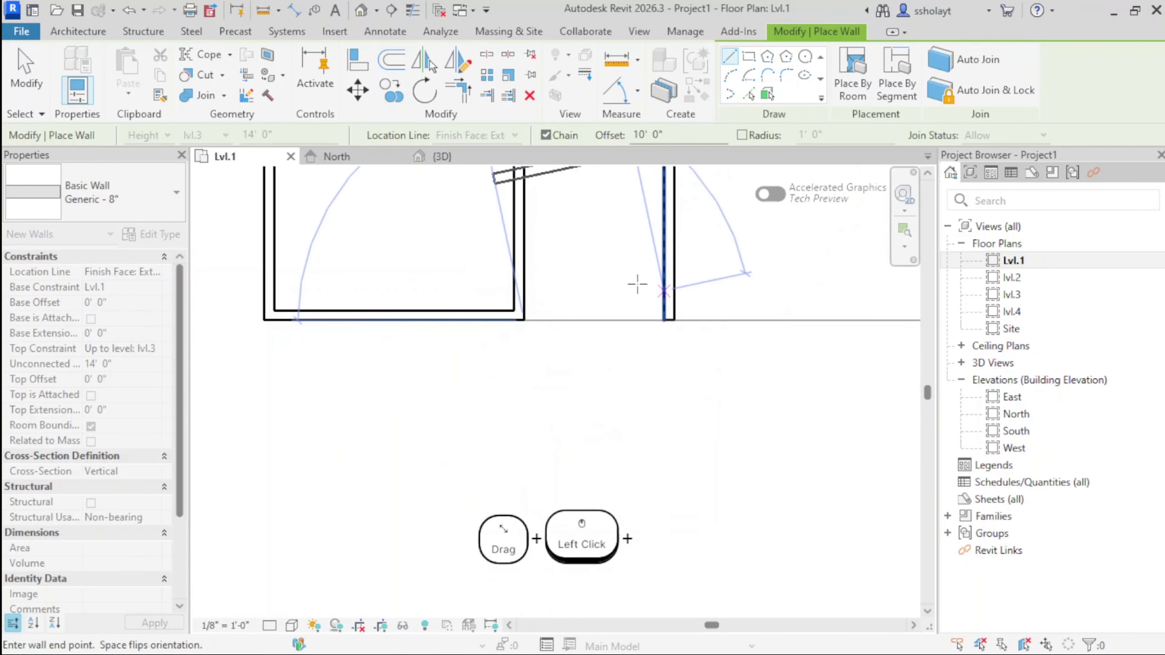
{"action": "scroll", "coordinate": [679, 325], "scroll_direction": "down", "scroll_amount": 3}
{"action": "key", "text": "Escape"}
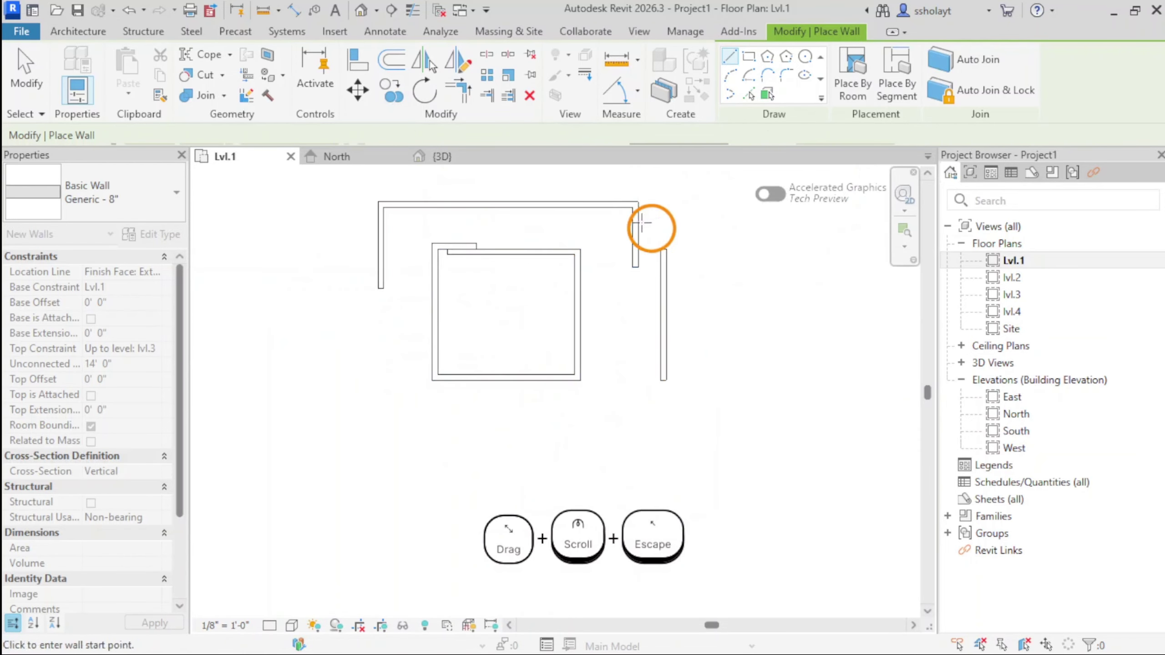
Switch wall drawing to the Rectangle tool
{"action": "middle_click_drag", "start_coordinate": [645, 226], "coordinate": [554, 278]}
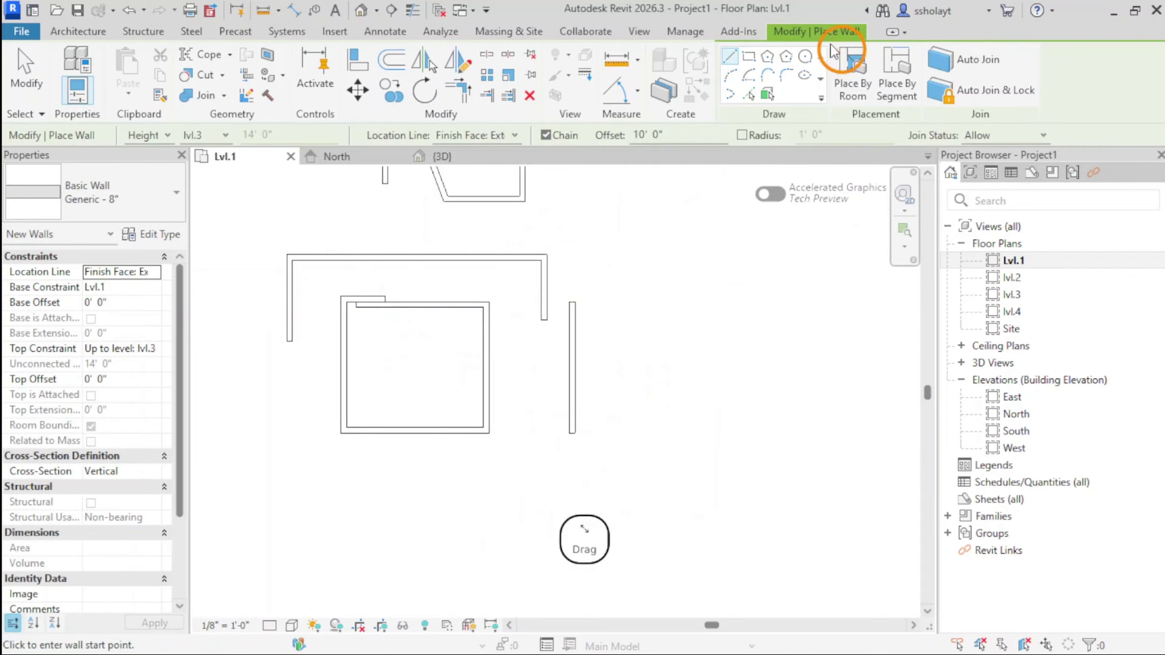
{"action": "left_click", "coordinate": [746, 64]}
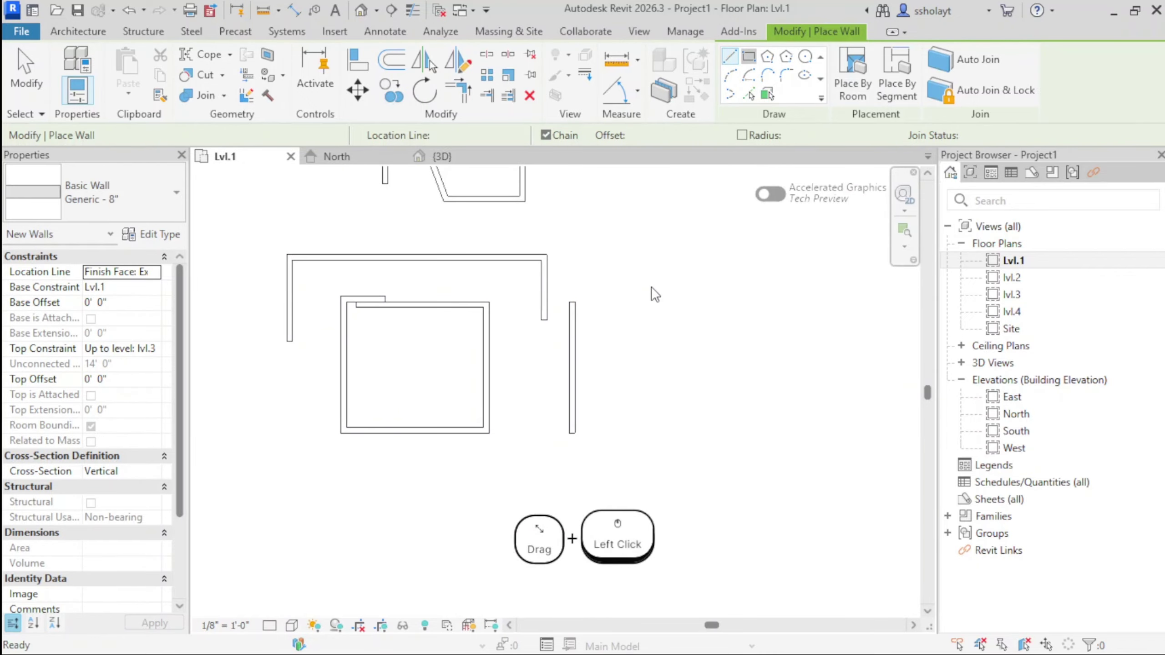
{"action": "left_click", "coordinate": [645, 260]}
{"action": "scroll", "coordinate": [681, 281], "scroll_direction": "down", "scroll_amount": 3}
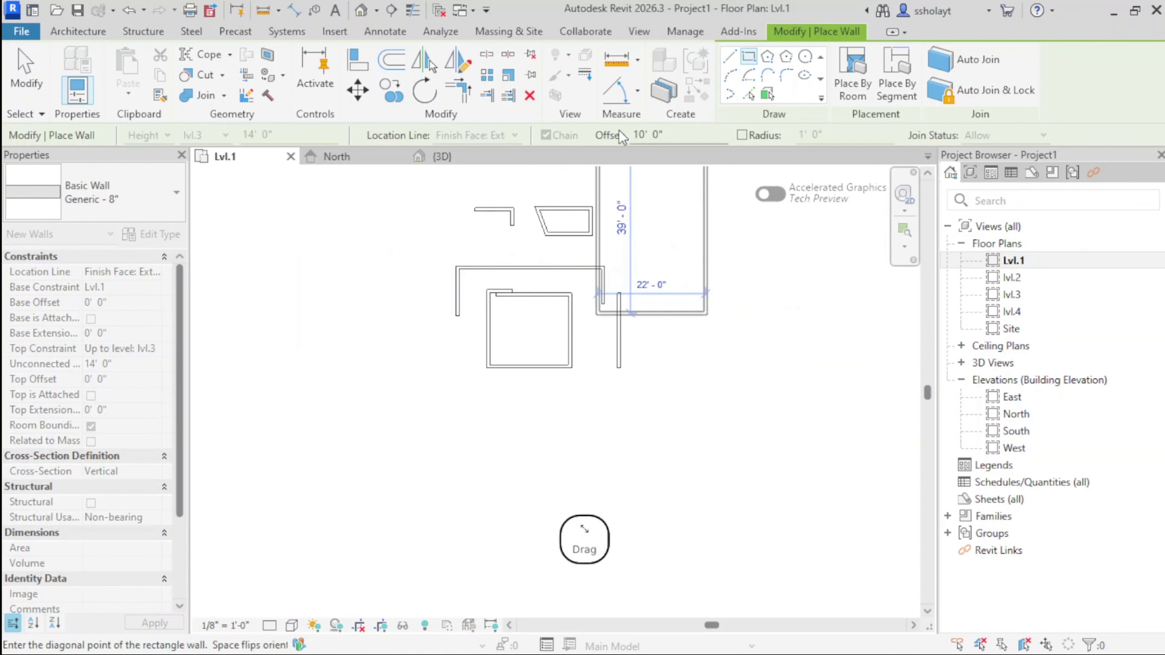
{"action": "key", "text": "Escape"}
{"action": "scroll", "coordinate": [683, 285], "scroll_direction": "up", "scroll_amount": 3}
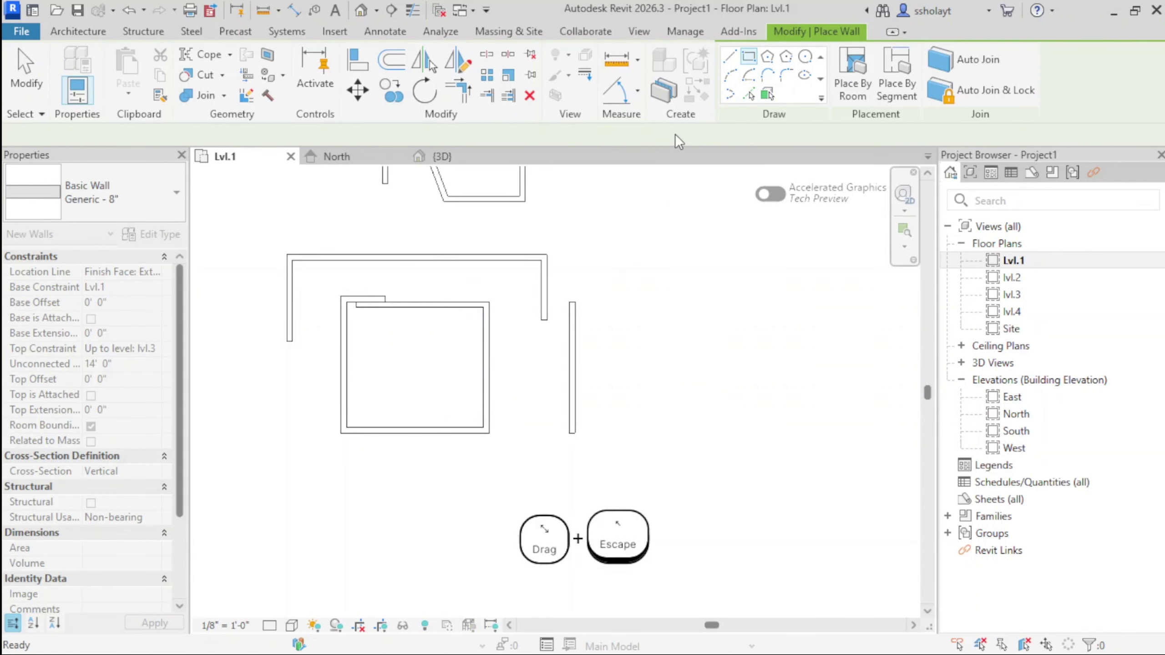
Draw a rectangular wall enclosure about 13' 5" by 7' 1" east of the offset wall, using the Rectangle tool with no offset
{"action": "key", "text": "Escape"}
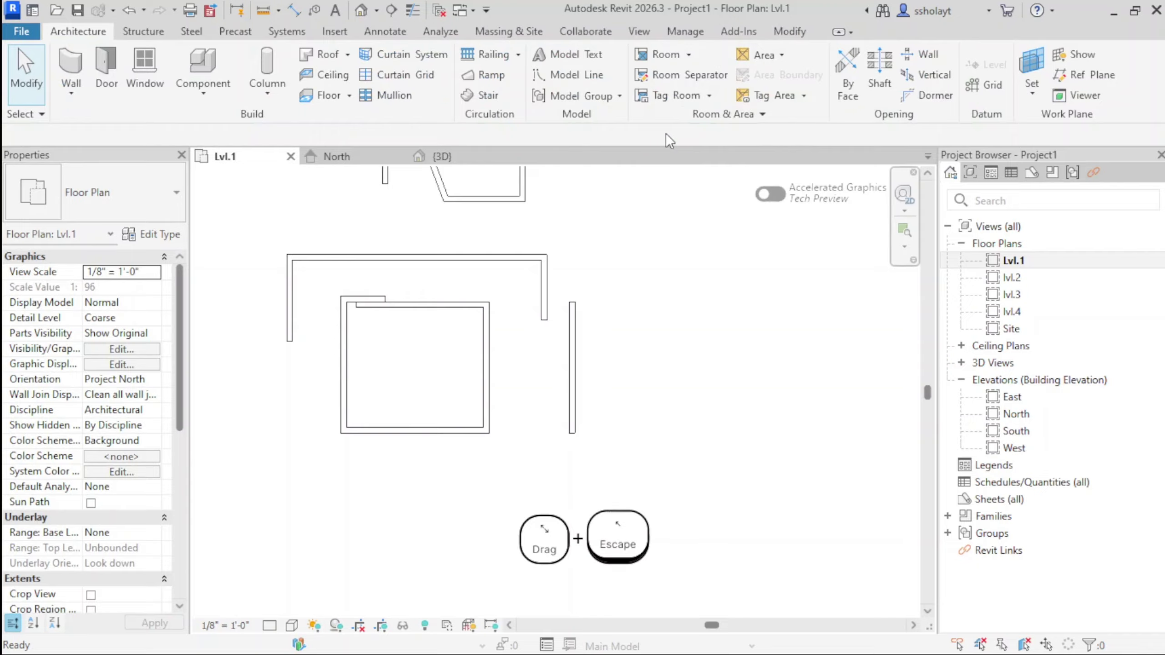
{"action": "key", "text": "w"}
{"action": "key", "text": "a"}
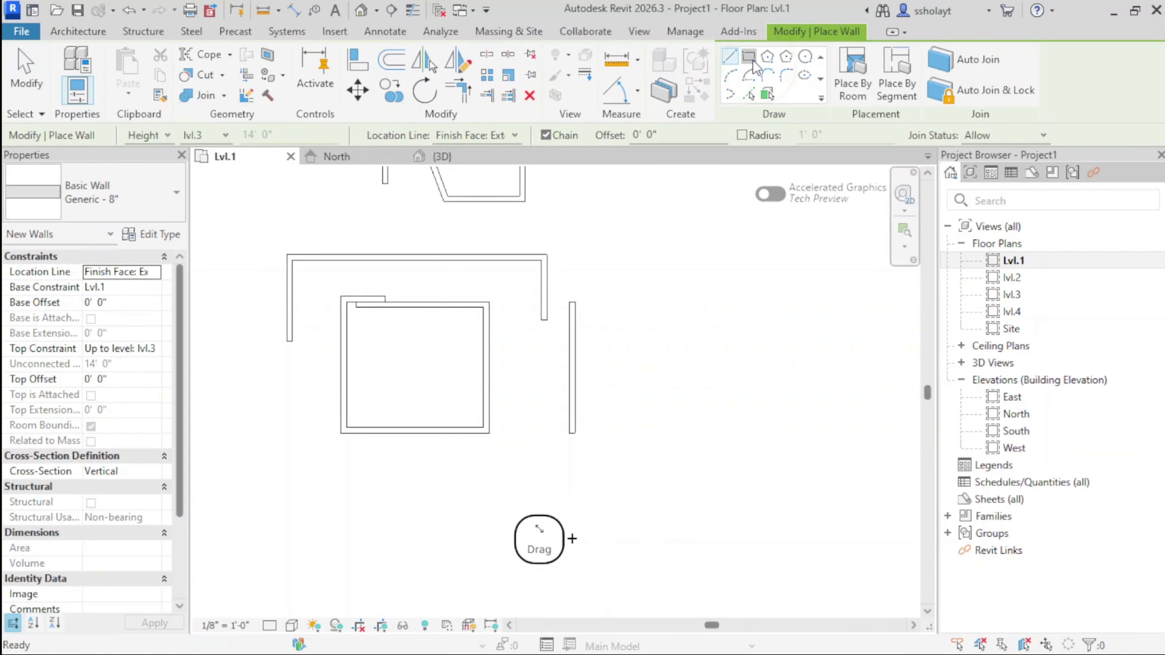
{"action": "left_click", "coordinate": [752, 62]}
{"action": "left_click", "coordinate": [668, 277]}
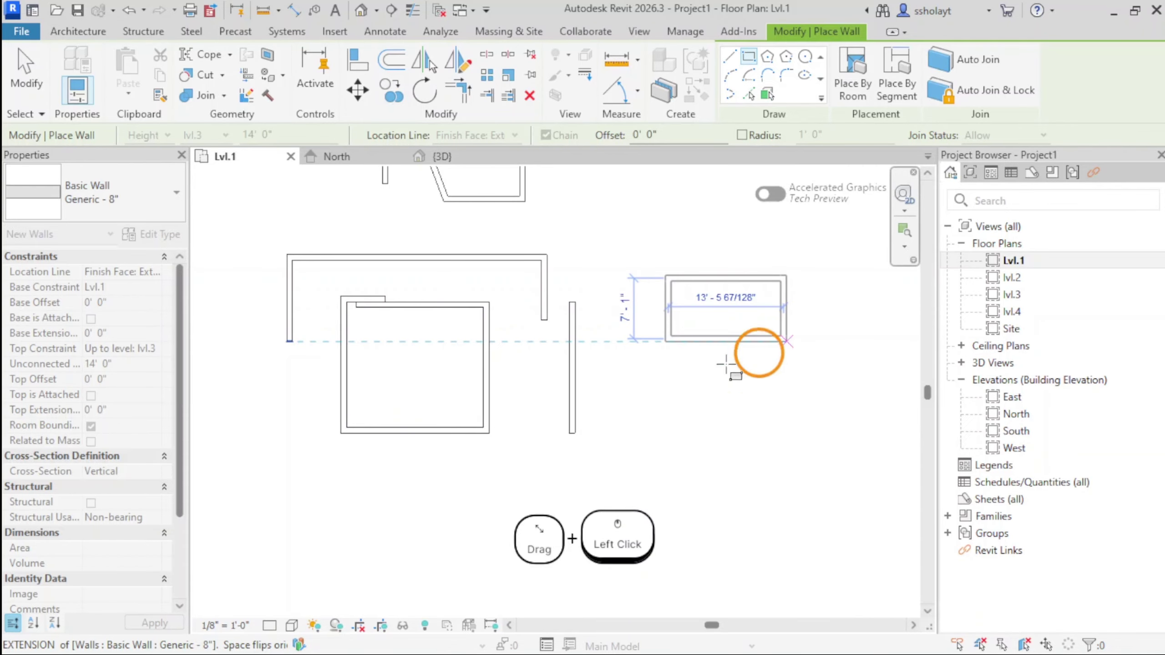
Draw a six-sided inscribed polygon of walls with a radius of about 14' 0" southeast of the small rectangular enclosure
{"action": "scroll", "coordinate": [726, 365], "scroll_direction": "down", "scroll_amount": 3}
{"action": "middle_click_drag", "start_coordinate": [736, 304], "coordinate": [593, 248]}
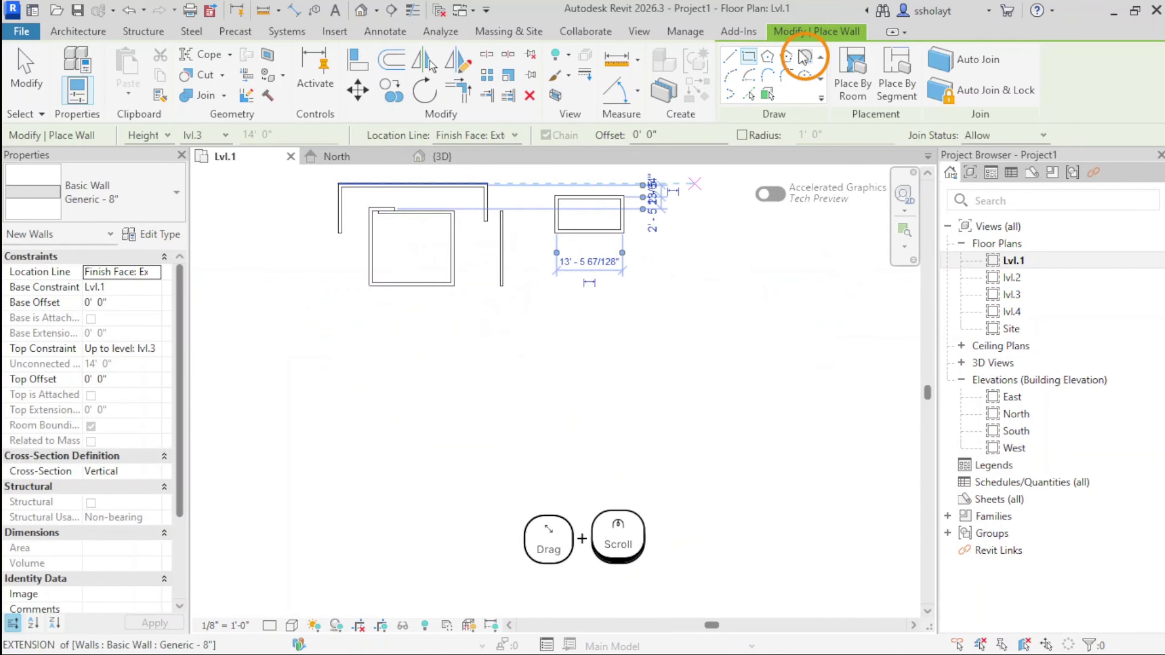
{"action": "left_click", "coordinate": [768, 56]}
{"action": "left_click", "coordinate": [688, 298]}
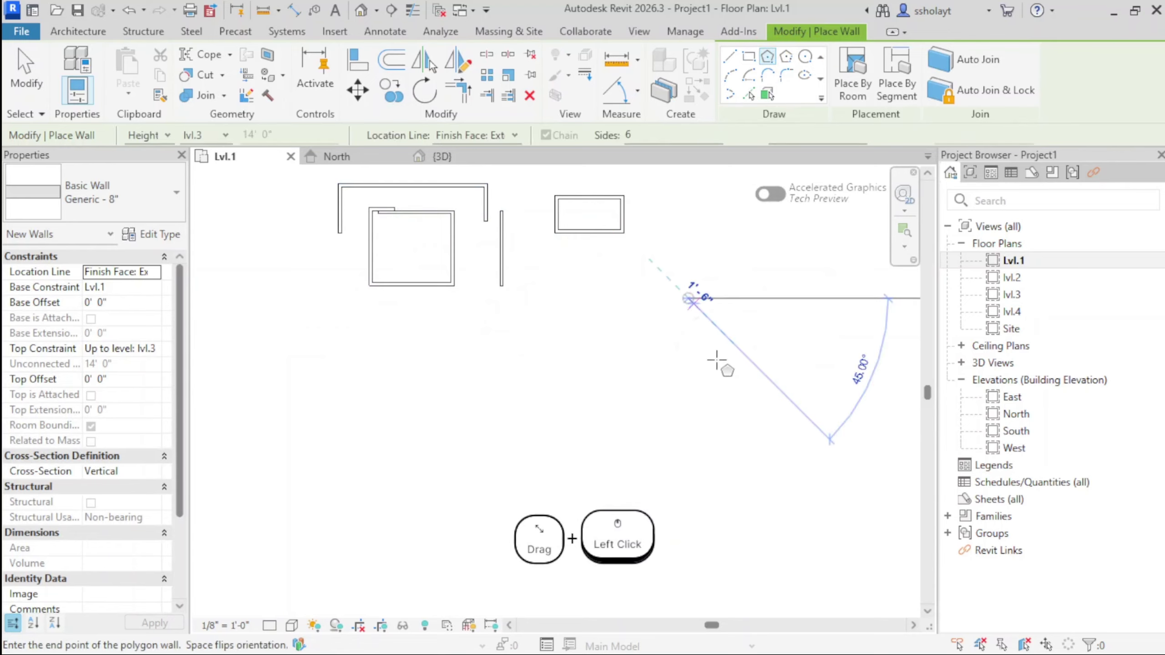
{"action": "left_click", "coordinate": [715, 361]}
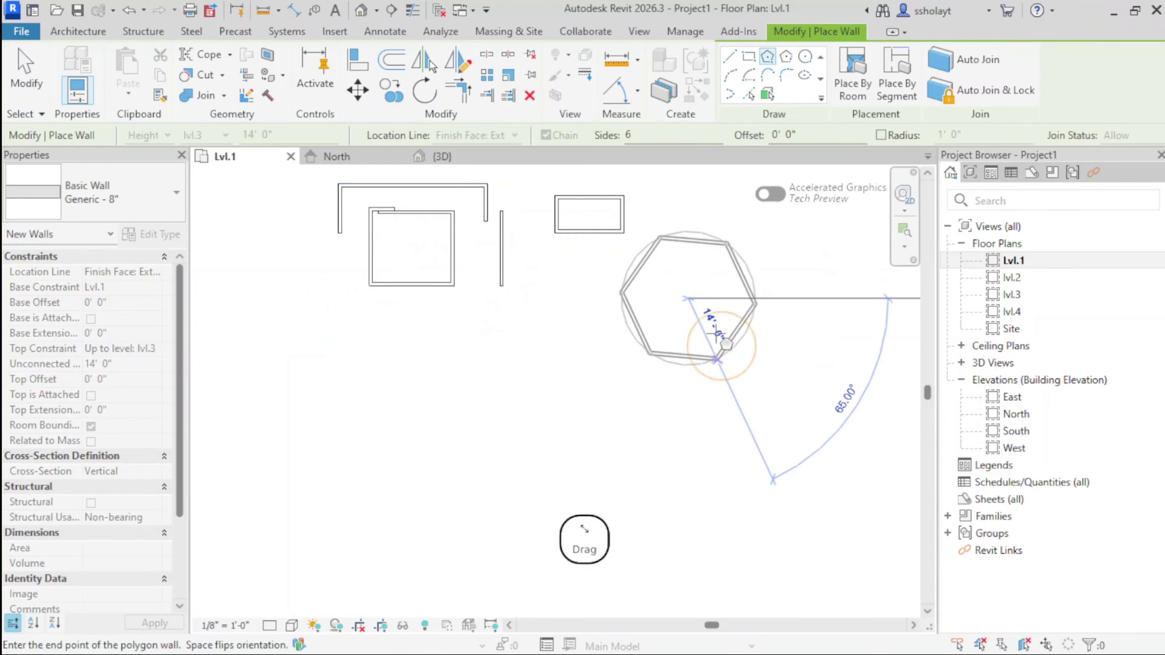
Draw a larger six-sided circumscribed polygon of walls centred south of the rectangular room and overlapping its lower part
{"action": "left_click", "coordinate": [787, 58]}
{"action": "left_click", "coordinate": [436, 353]}
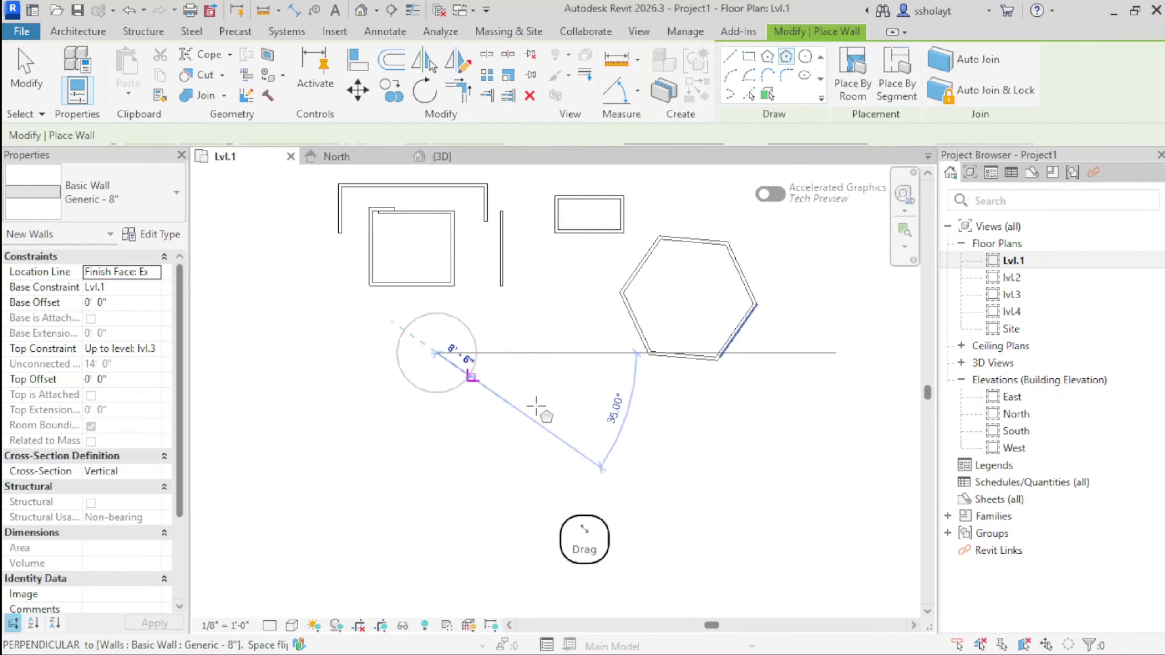
{"action": "left_click", "coordinate": [521, 392]}
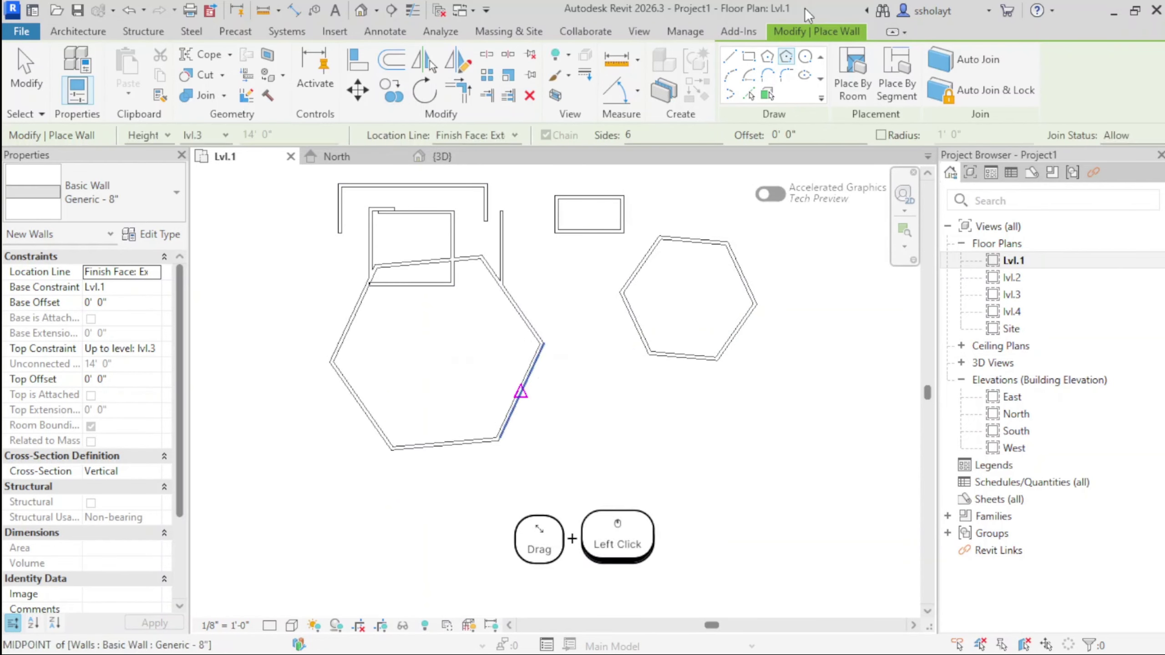
Draw a circular wall with a radius of about 24' 1" around the larger hexagon
{"action": "left_click", "coordinate": [805, 58]}
{"action": "left_click", "coordinate": [431, 354]}
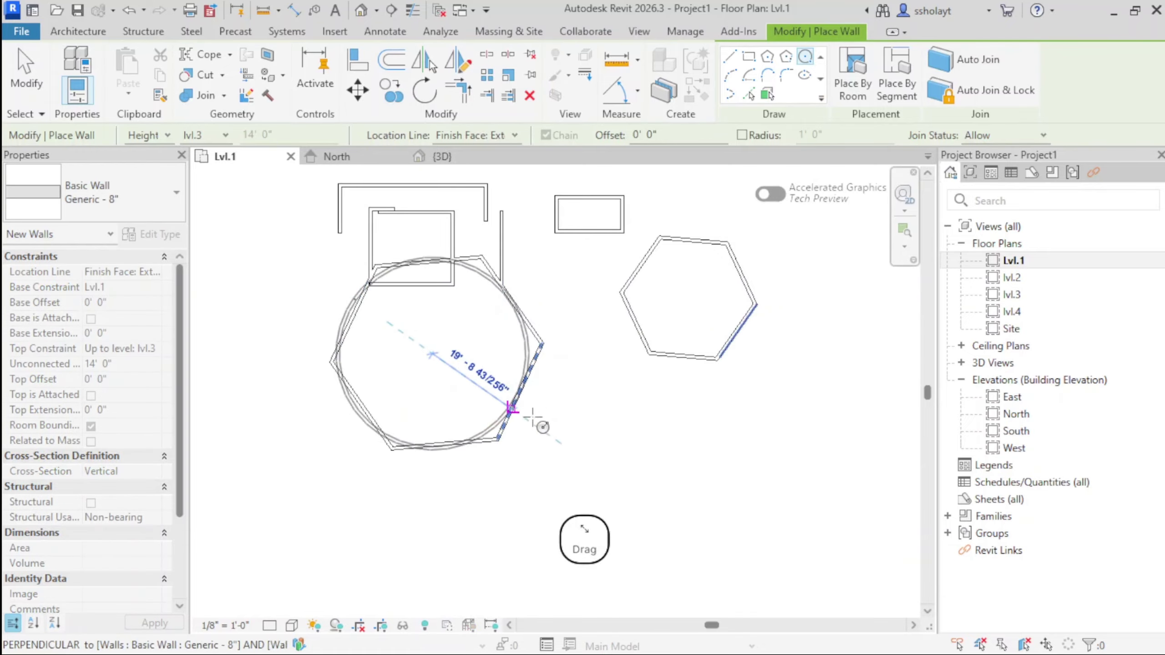
{"action": "left_click", "coordinate": [556, 311]}
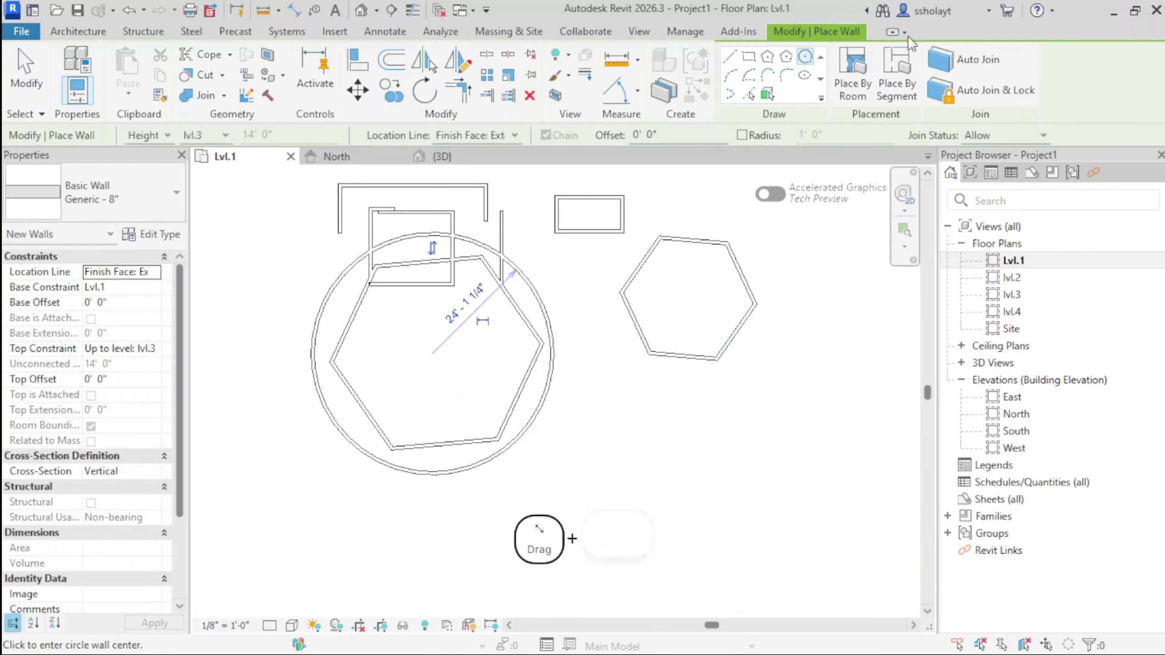
Draw a semicircular Start-End-Radius arc wall with a radius of about 14' 10" below the smaller hexagon, and end wall placement
{"action": "left_click", "coordinate": [730, 75]}
{"action": "left_click", "coordinate": [624, 427]}
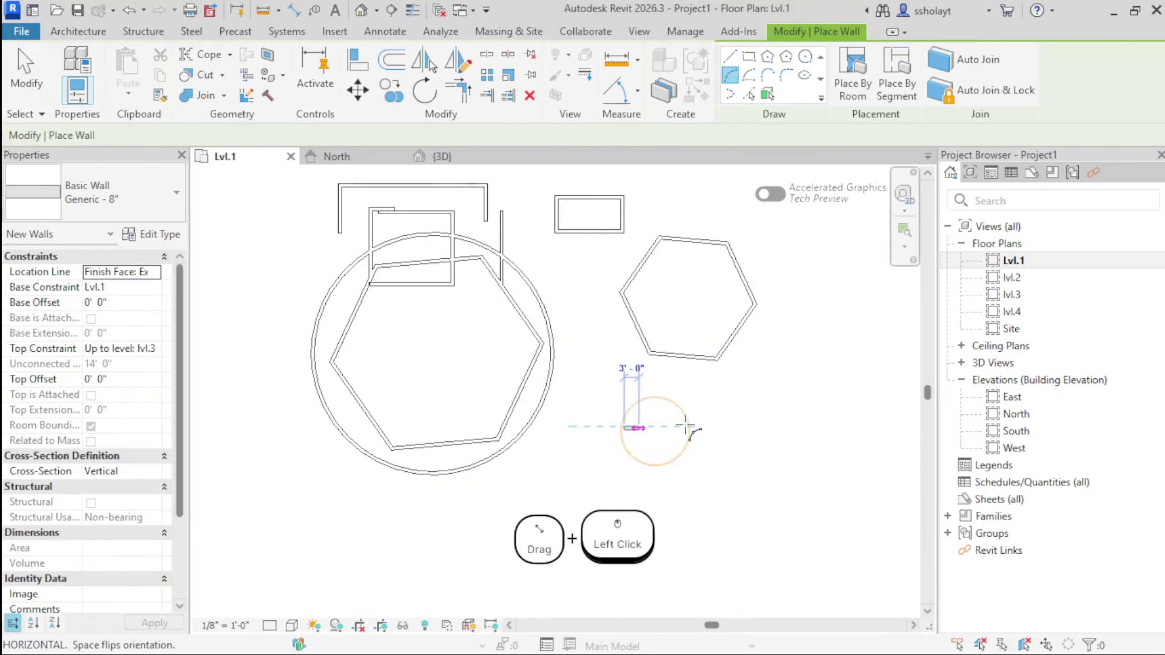
{"action": "left_click", "coordinate": [766, 428]}
{"action": "left_click", "coordinate": [719, 491]}
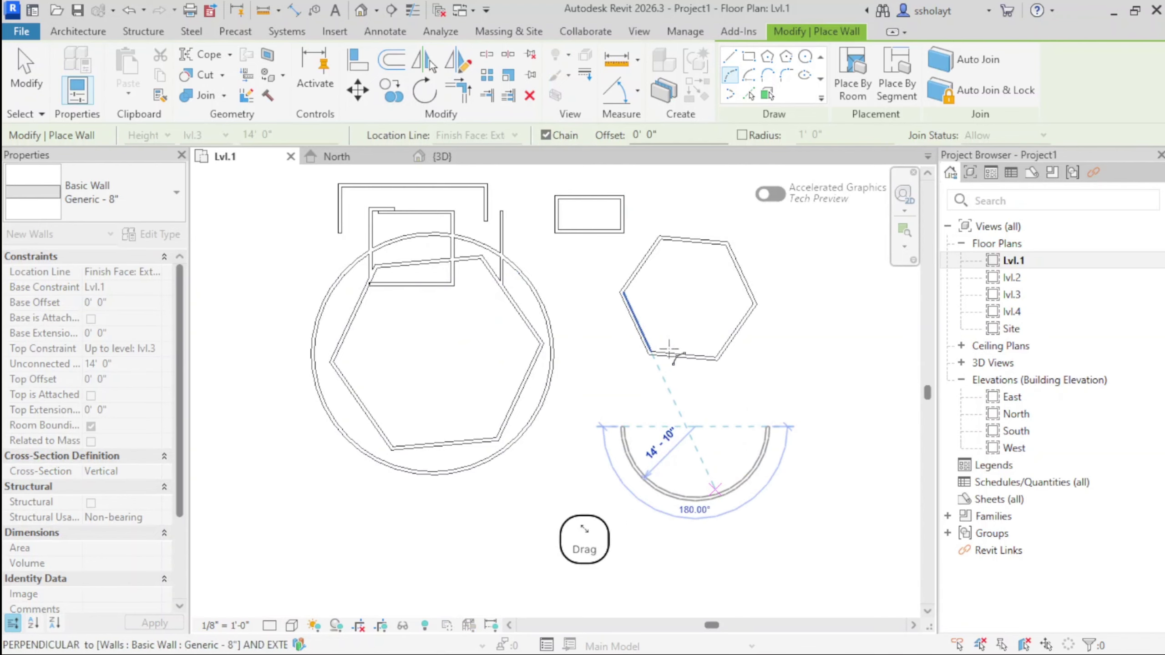
{"action": "scroll", "coordinate": [677, 277], "scroll_direction": "down", "scroll_amount": 2}
{"action": "middle_click_drag", "start_coordinate": [678, 278], "coordinate": [624, 262]}
{"action": "key", "text": "Escape"}
{"action": "key", "text": "Escape"}
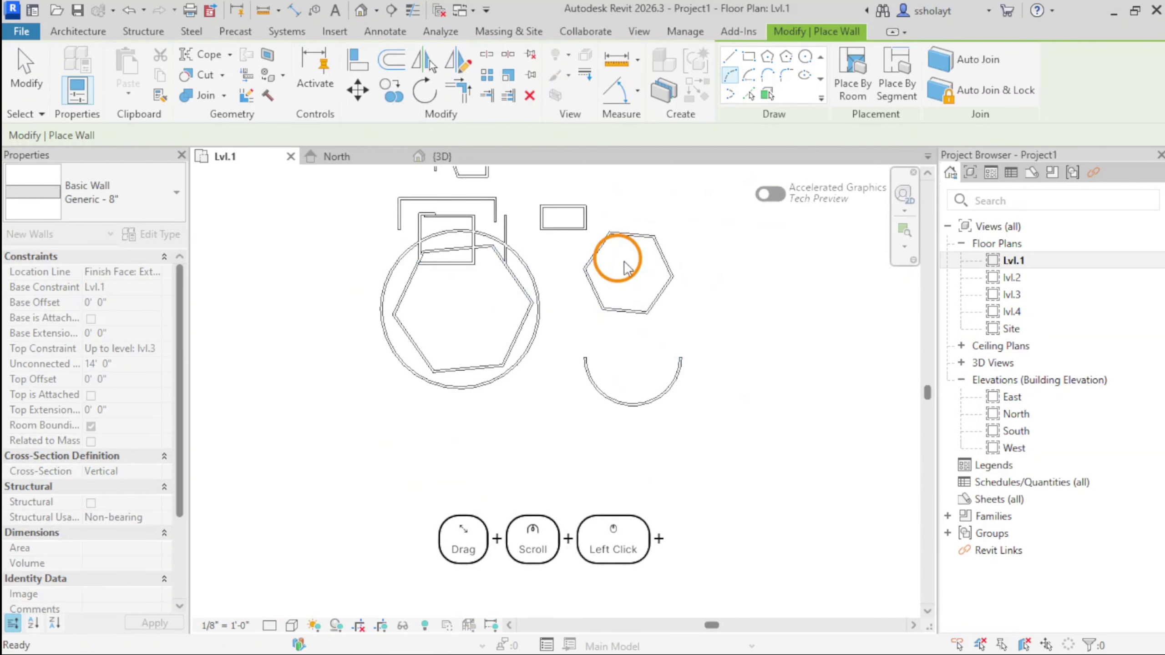
Examine the shapes and heights of the drawn walls in the 3D view and the North elevation
{"action": "left_click", "coordinate": [427, 156]}
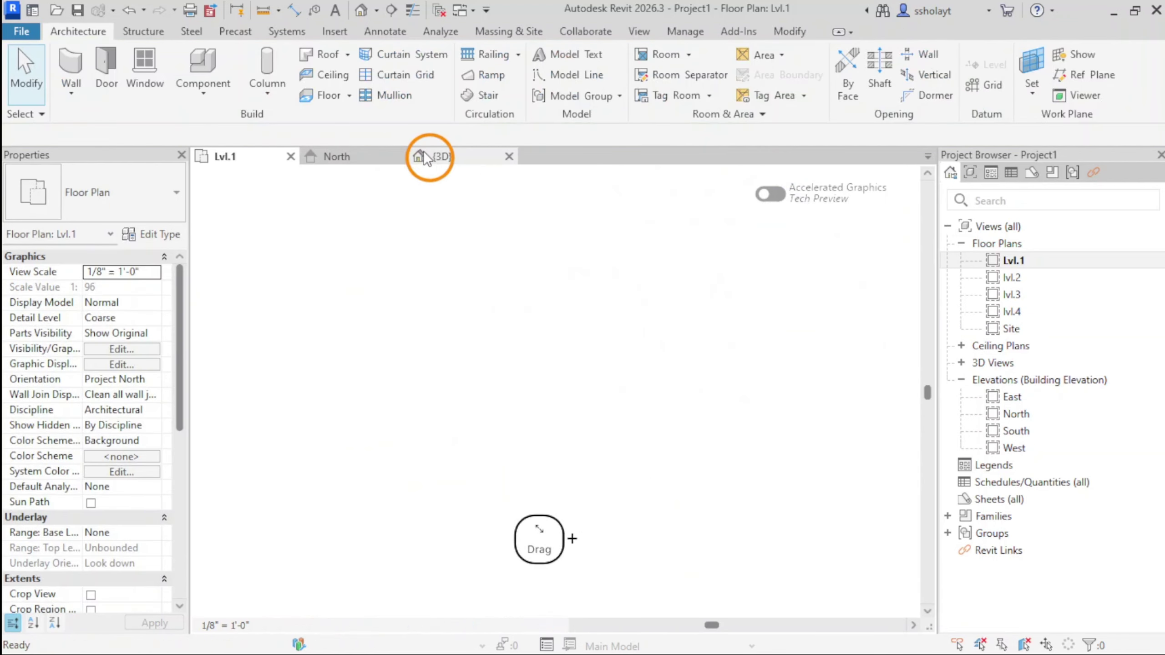
{"action": "scroll", "coordinate": [720, 331], "scroll_direction": "up", "scroll_amount": 2}
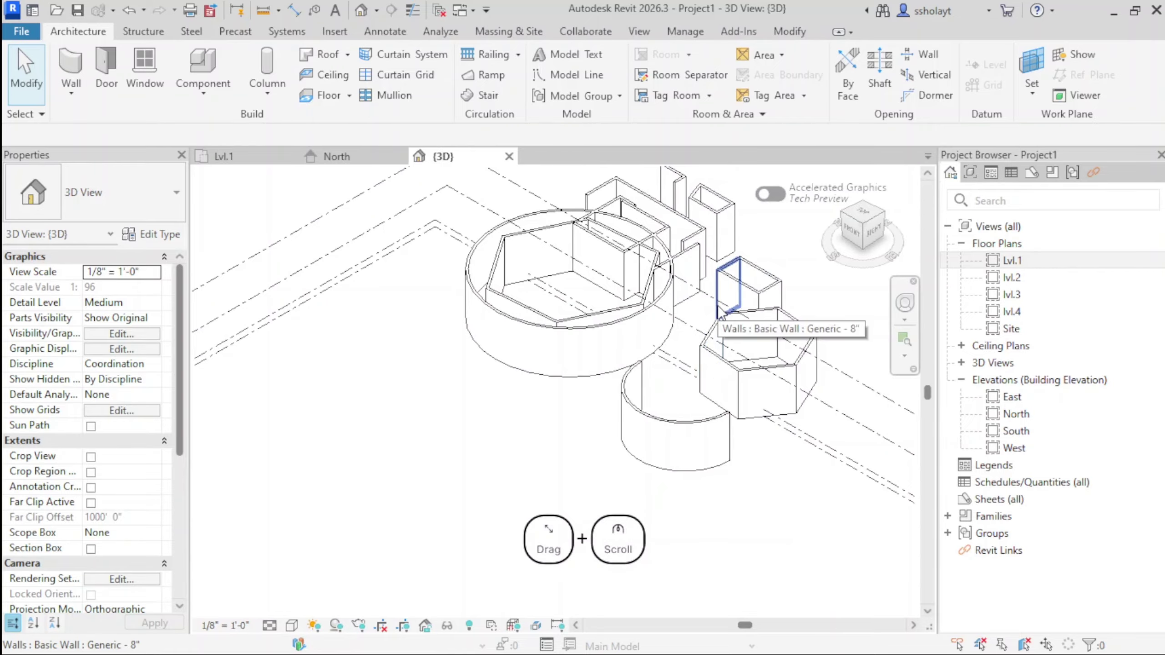
{"action": "middle_click_drag", "start_coordinate": [718, 306], "coordinate": [561, 441], "text": "shift"}
{"action": "scroll", "coordinate": [552, 337], "scroll_direction": "down", "scroll_amount": 2}
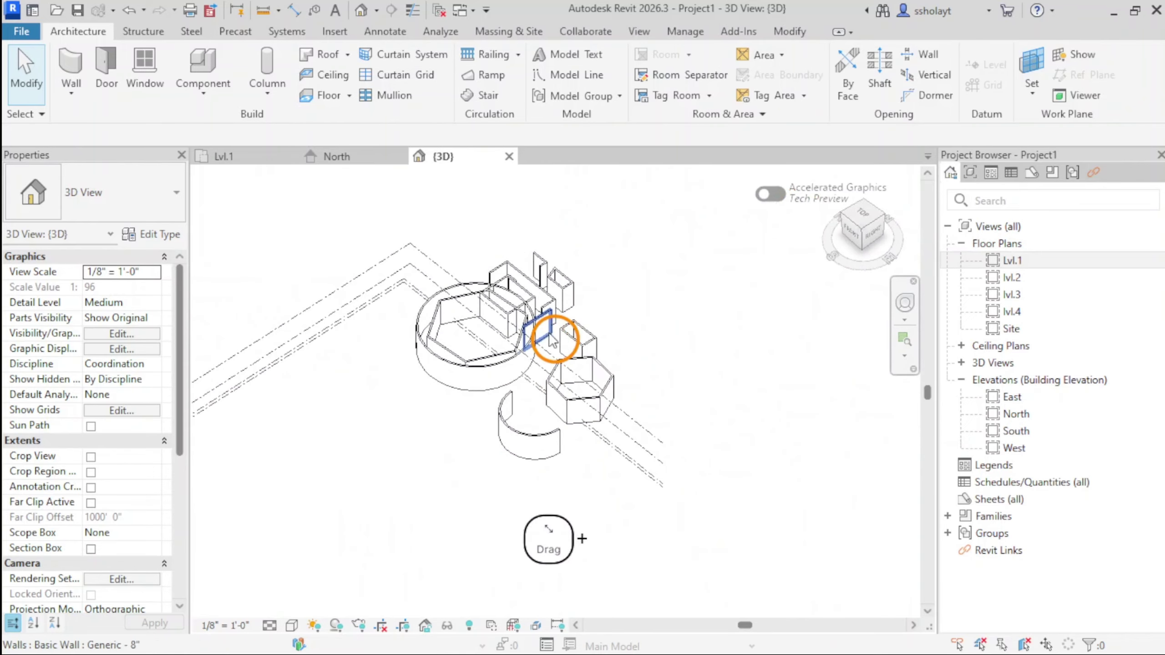
{"action": "middle_click_drag", "start_coordinate": [554, 338], "coordinate": [558, 316]}
{"action": "left_click", "coordinate": [353, 155]}
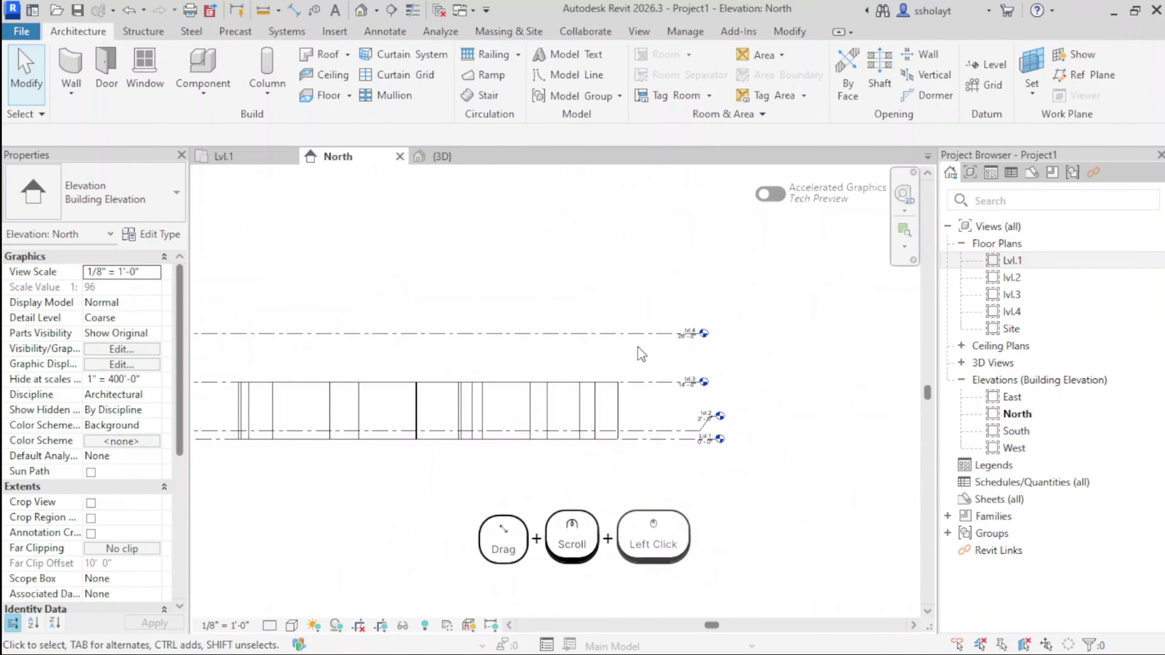
{"action": "scroll", "coordinate": [543, 399], "scroll_direction": "up", "scroll_amount": 3}
{"action": "scroll", "coordinate": [486, 398], "scroll_direction": "down", "scroll_amount": 1}
{"action": "middle_click_drag", "start_coordinate": [525, 398], "coordinate": [684, 398]}
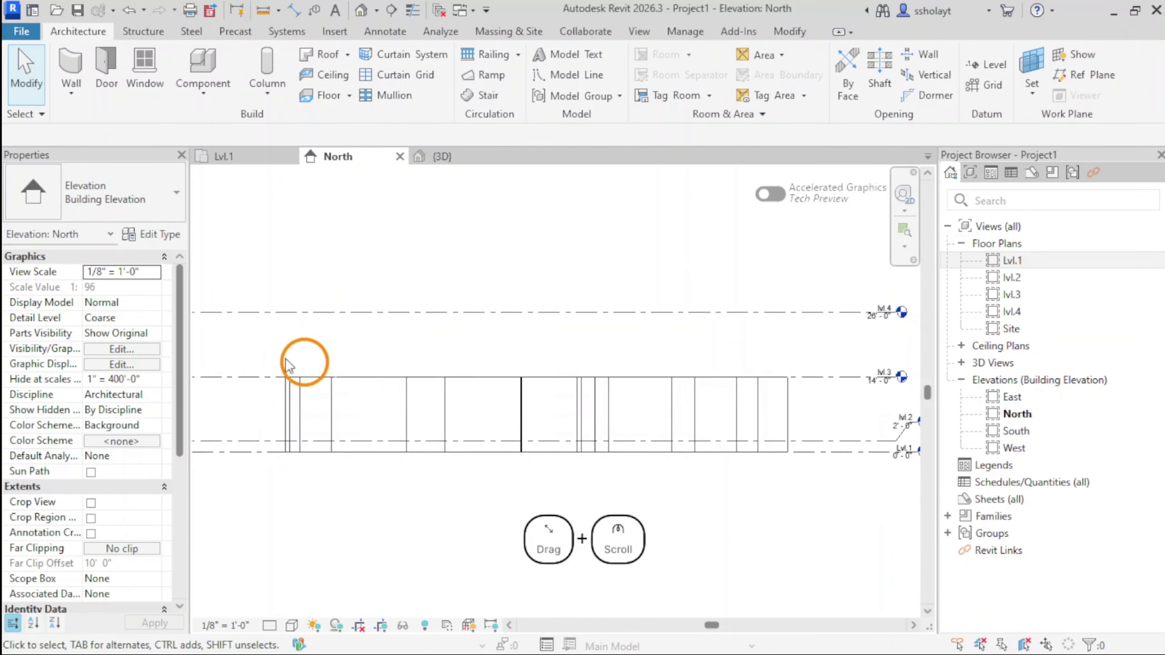
Set the visual style of the North elevation to Shaded and inspect the walls between the levels
{"action": "left_click", "coordinate": [290, 626]}
{"action": "left_click", "coordinate": [355, 554]}
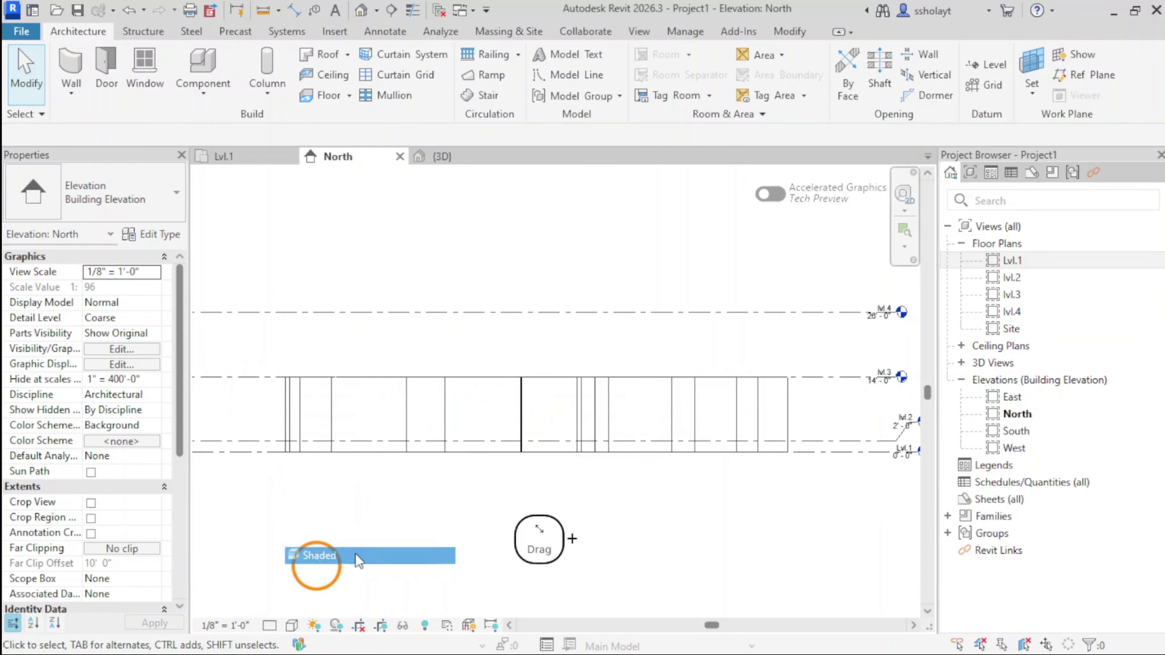
{"action": "scroll", "coordinate": [579, 406], "scroll_direction": "up", "scroll_amount": 4}
{"action": "scroll", "coordinate": [711, 385], "scroll_direction": "down", "scroll_amount": 5}
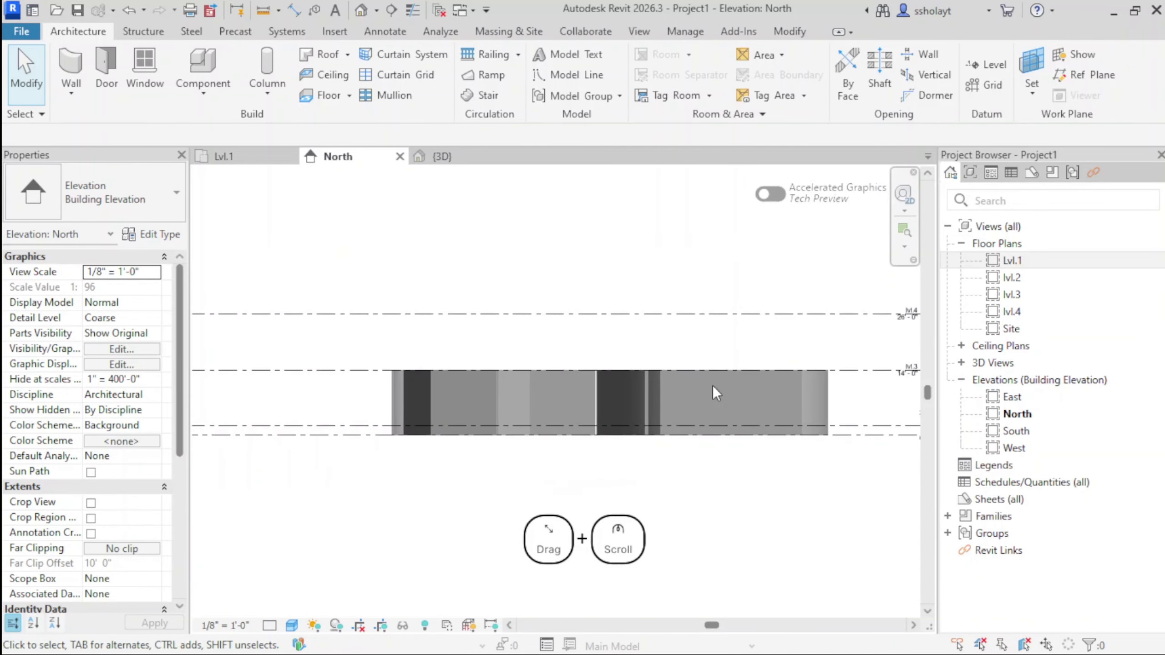
{"action": "middle_click_drag", "start_coordinate": [711, 394], "coordinate": [677, 393]}
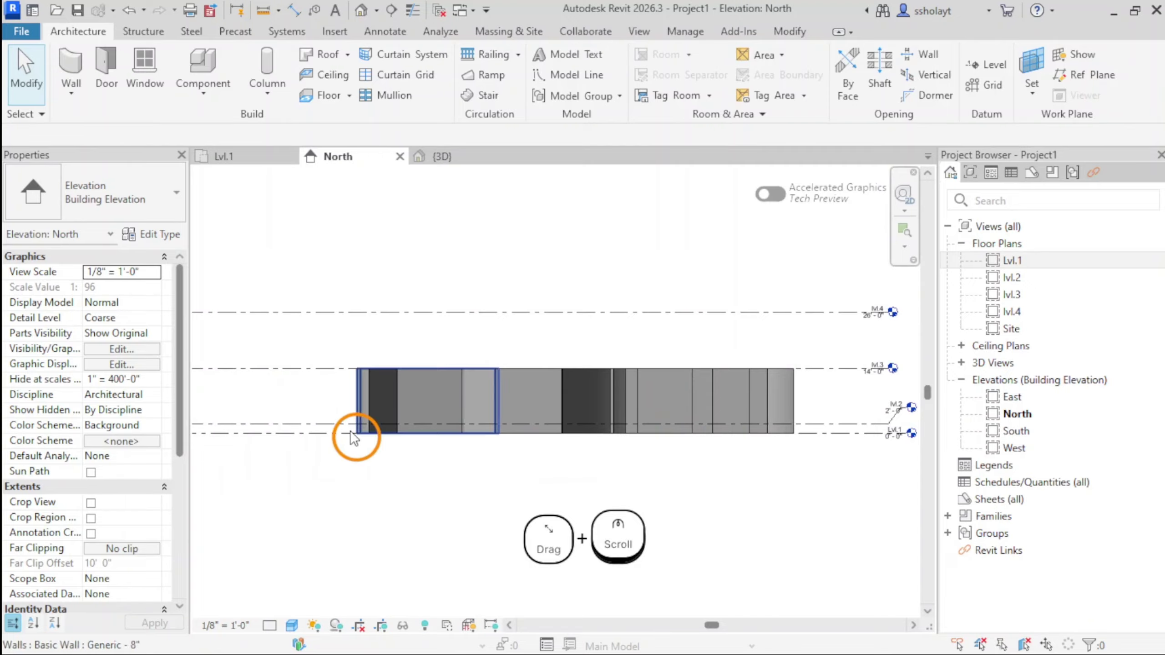
Set the visual style of the 3D view to Shaded and orbit around the walls to inspect them
{"action": "left_click", "coordinate": [421, 157]}
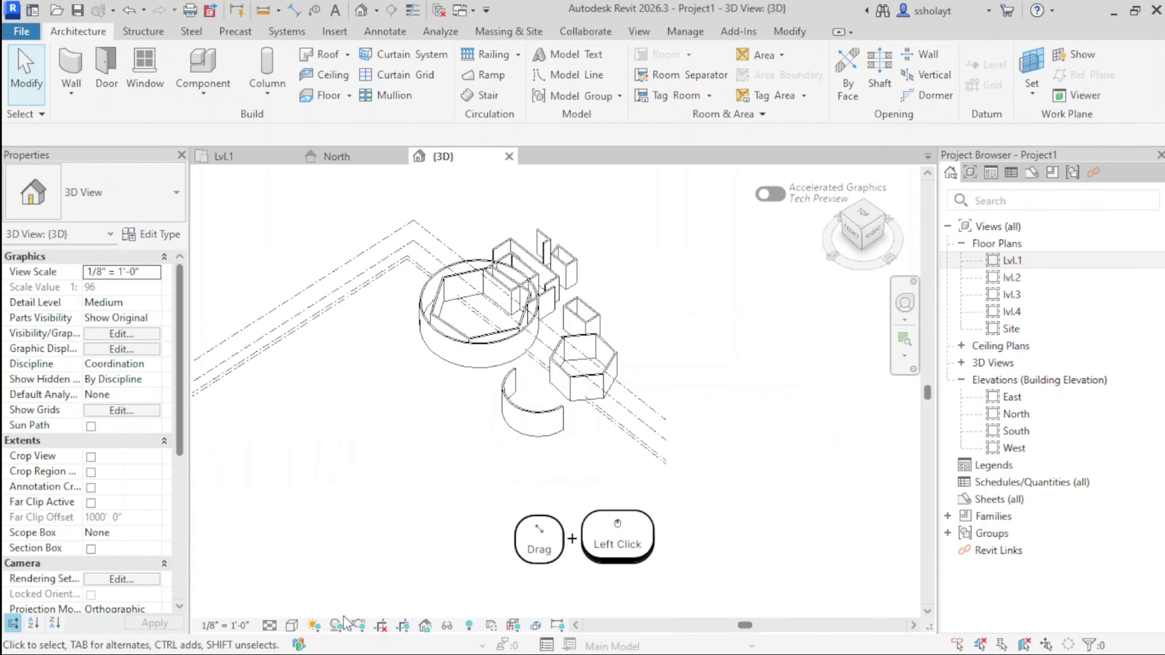
{"action": "left_click", "coordinate": [292, 626]}
{"action": "left_click", "coordinate": [310, 559]}
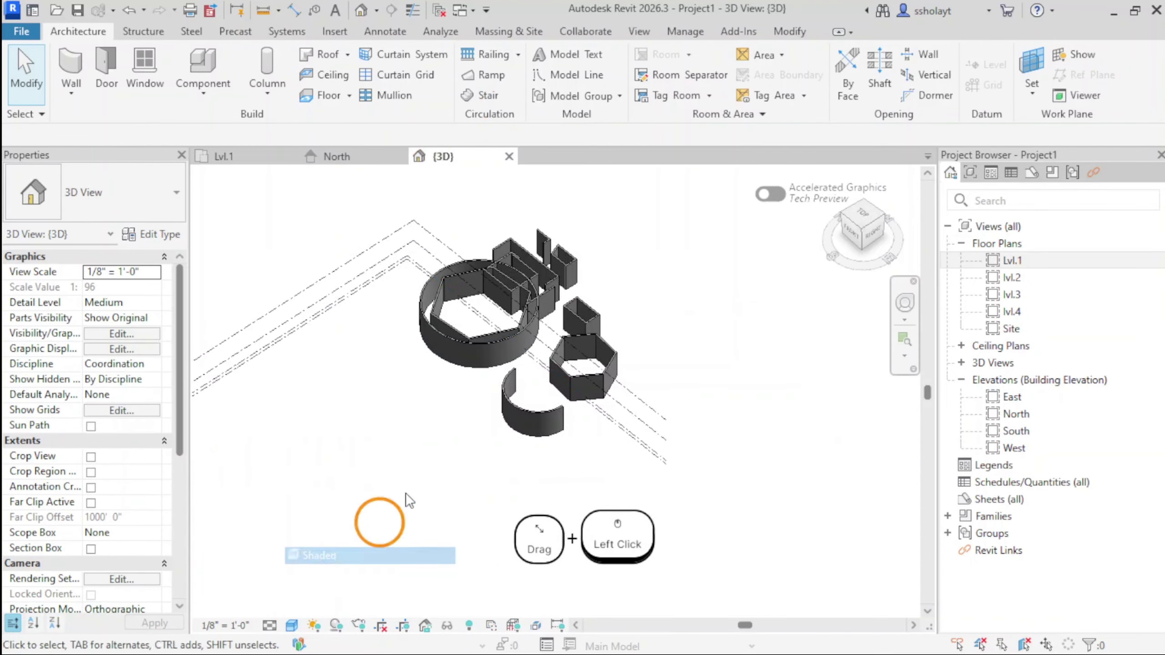
{"action": "scroll", "coordinate": [490, 459], "scroll_direction": "up", "scroll_amount": 2}
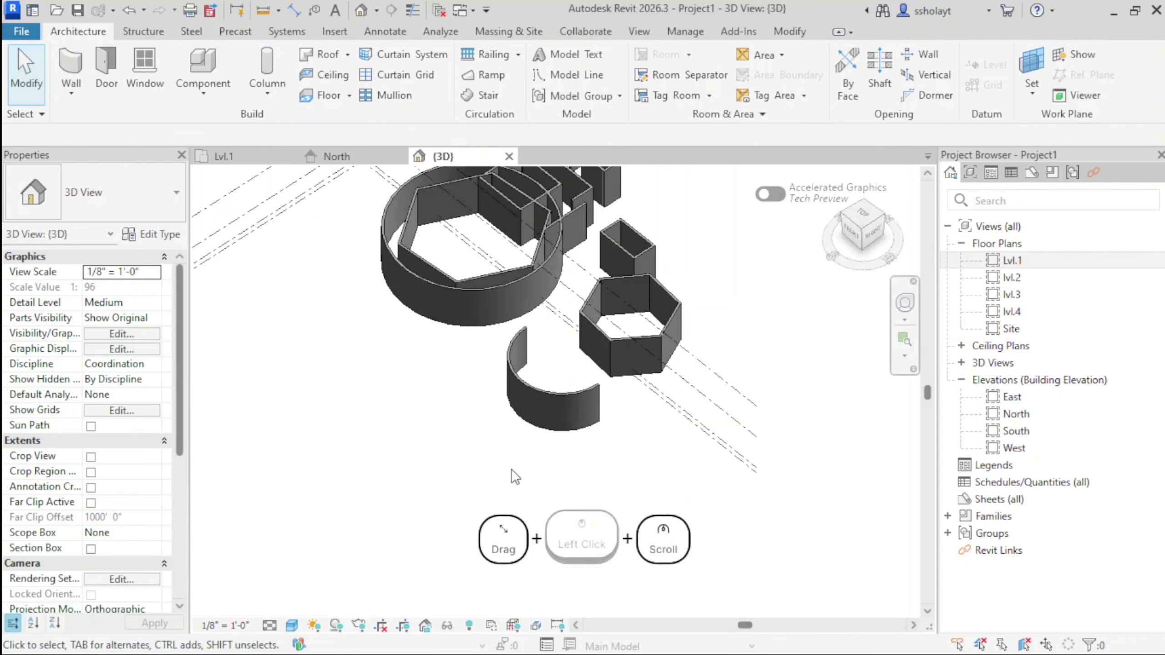
{"action": "middle_click_drag", "start_coordinate": [512, 469], "coordinate": [512, 569]}
{"action": "key", "text": "super"}
{"action": "left_click", "coordinate": [477, 545]}
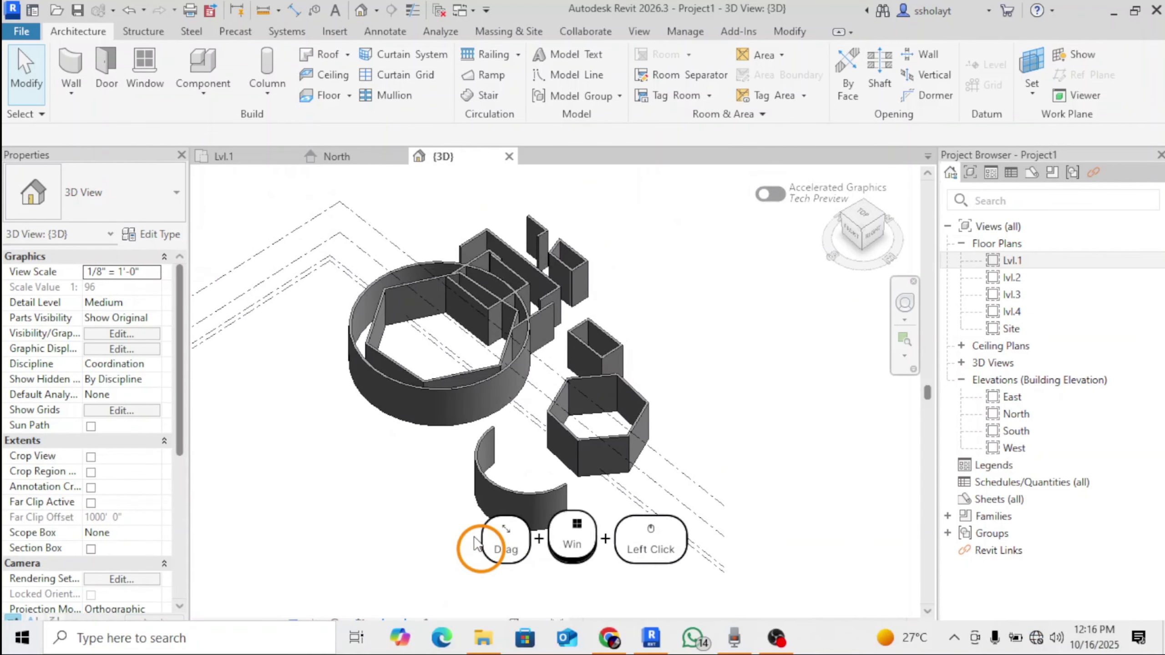
{"action": "middle_click_drag", "start_coordinate": [508, 411], "coordinate": [588, 412], "text": "shift"}
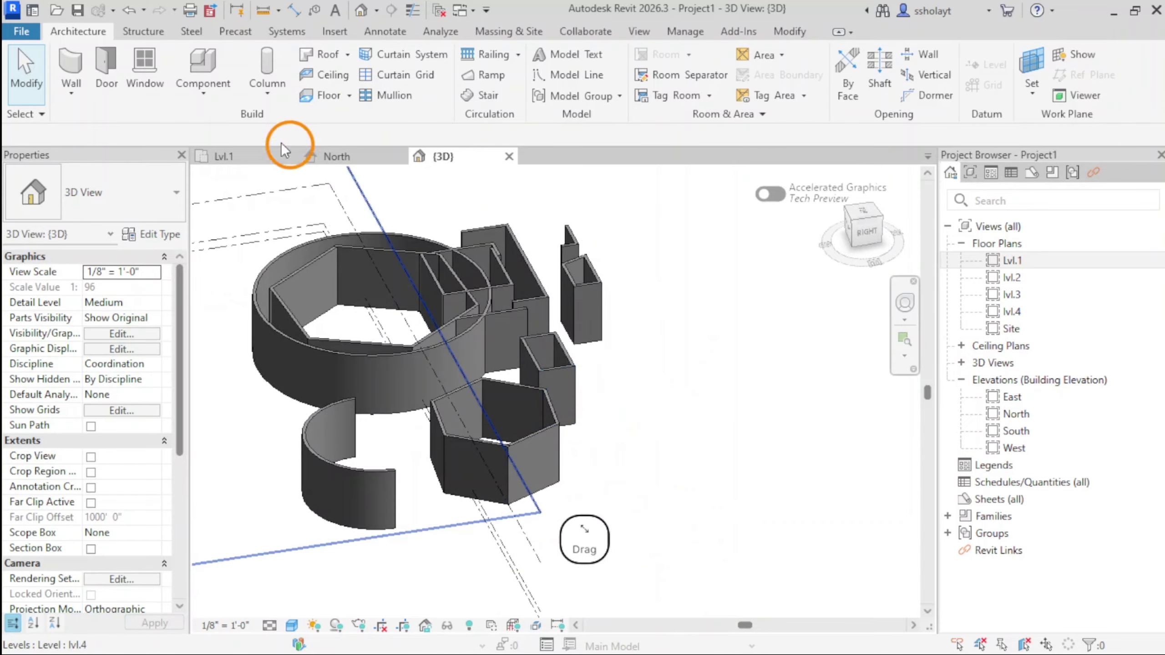
Delete all the walls from the Lvl.1 floor plan
{"action": "left_click", "coordinate": [242, 158]}
{"action": "scroll", "coordinate": [564, 320], "scroll_direction": "down", "scroll_amount": 3}
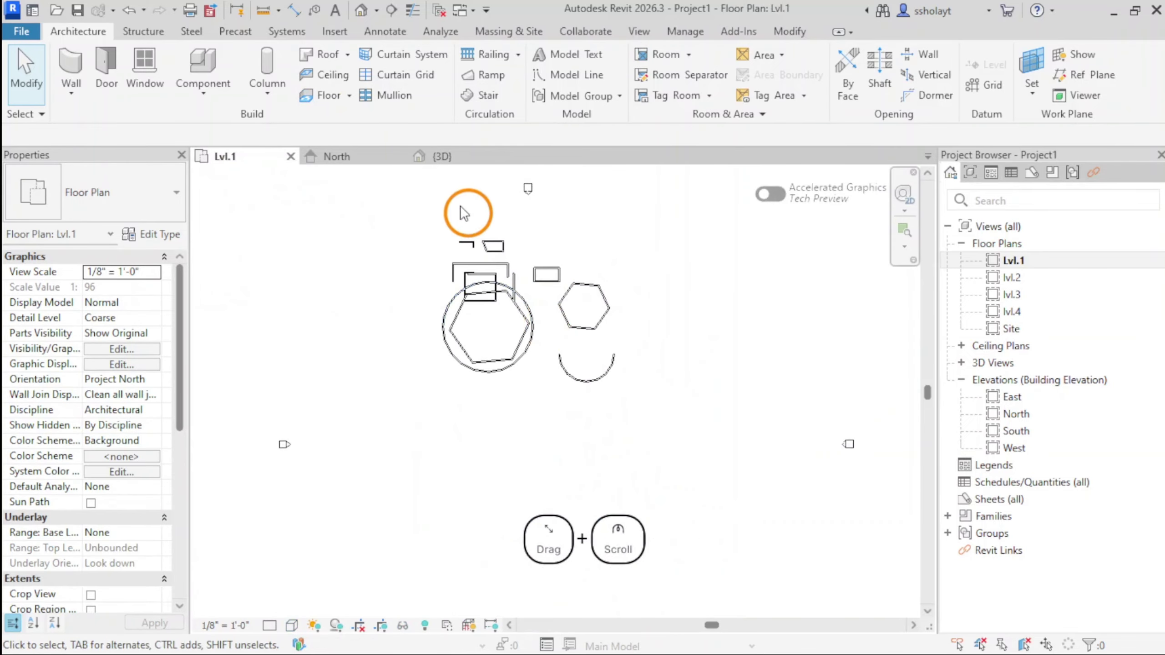
{"action": "left_click_drag", "start_coordinate": [428, 224], "coordinate": [637, 402]}
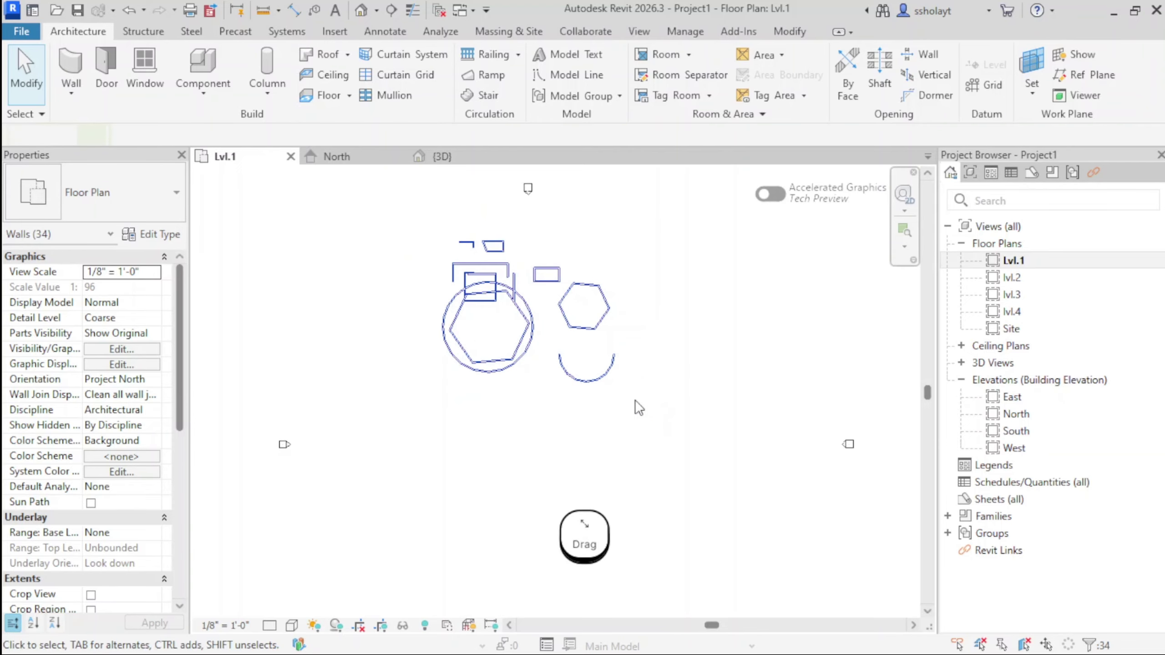
{"action": "key", "text": "Delete"}
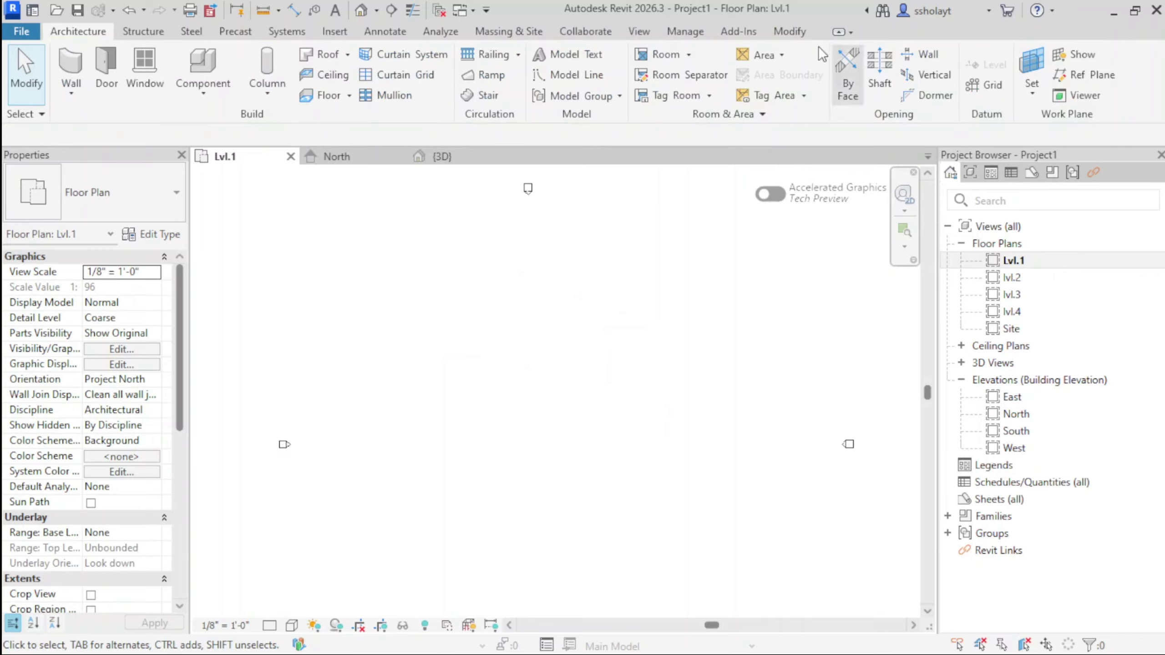
Start the Wall command and duplicate the Generic - 8" basic wall type under the name Generic - 9"
{"action": "key", "text": "w"}
{"action": "key", "text": "a"}
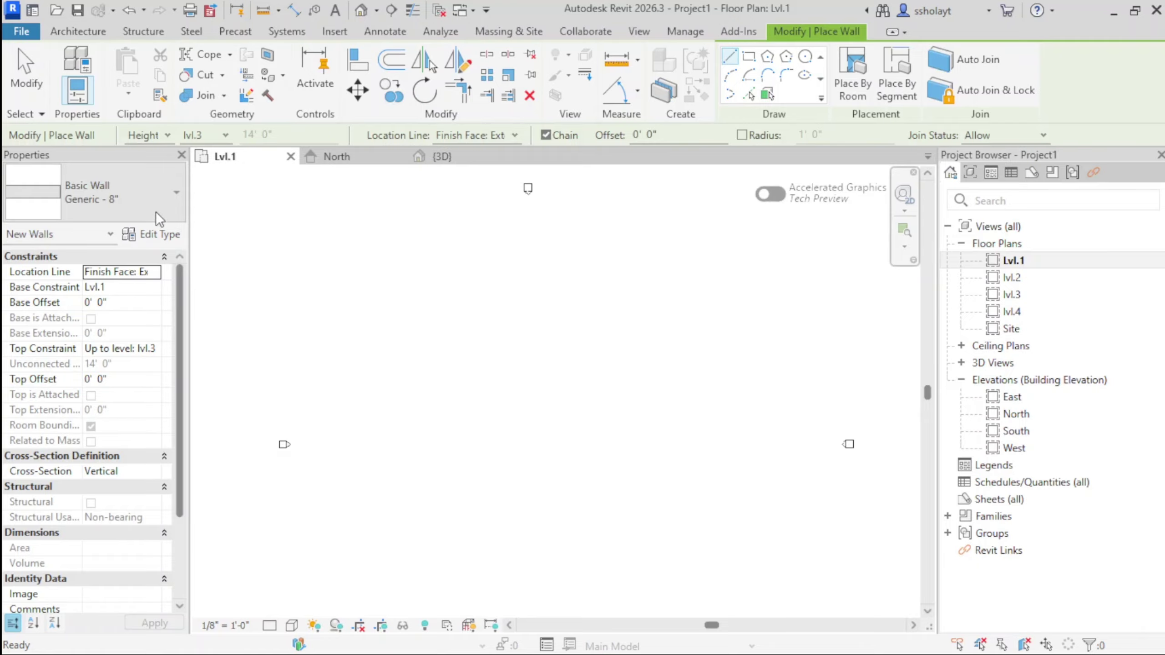
{"action": "left_click", "coordinate": [133, 236]}
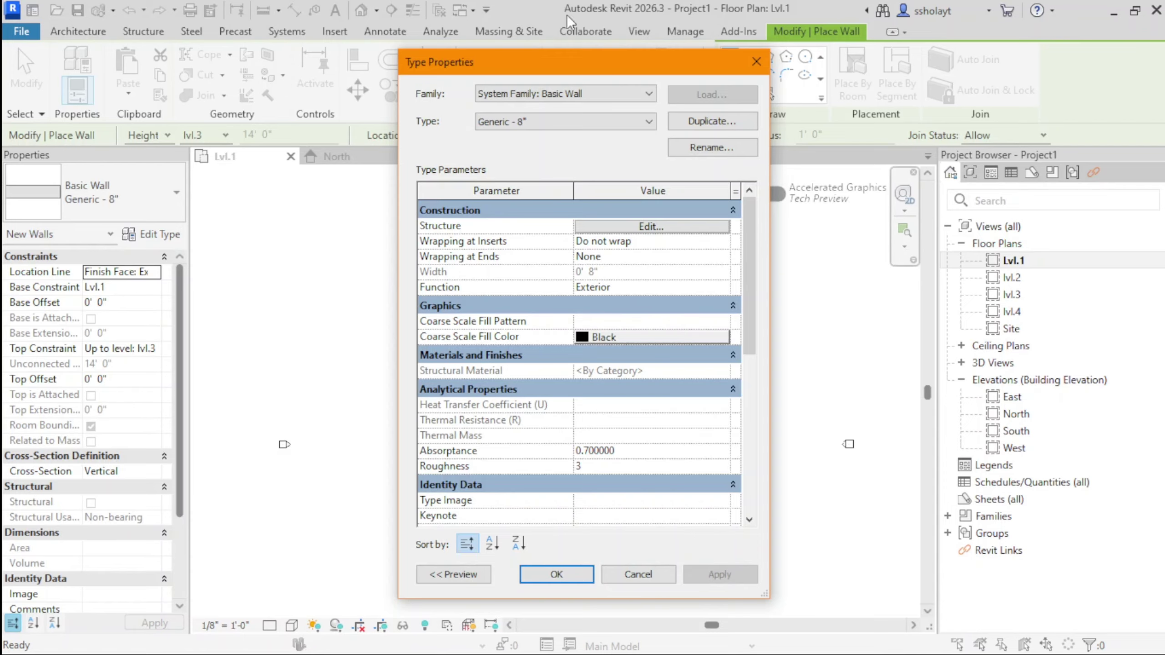
{"action": "left_click", "coordinate": [712, 123]}
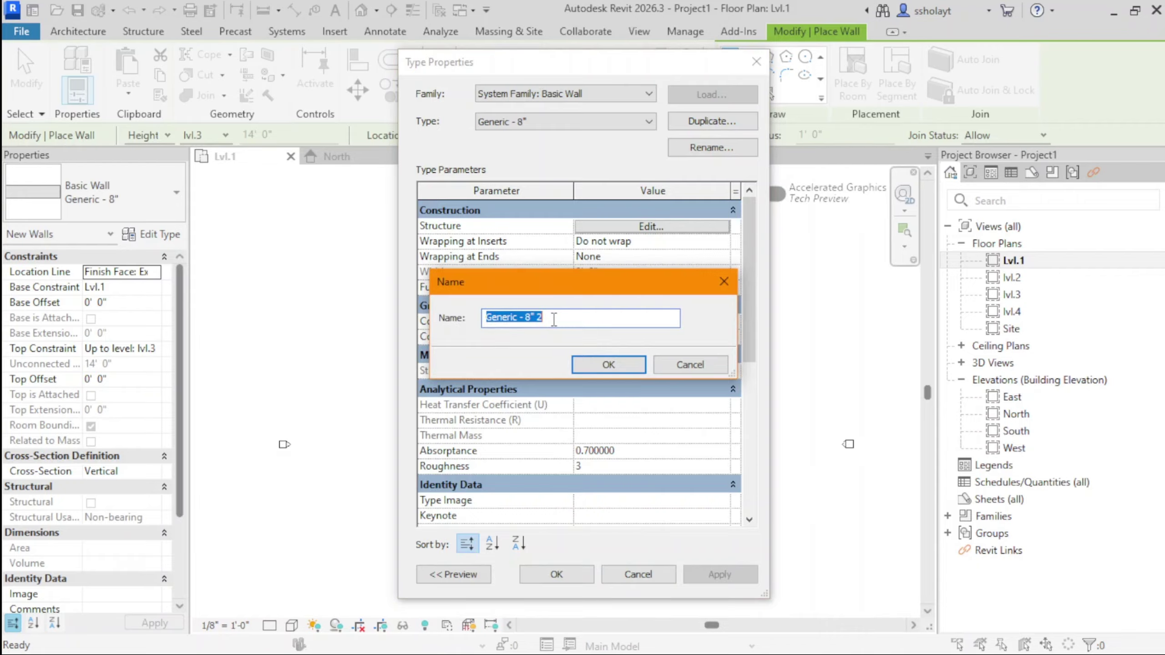
{"action": "key", "text": "BackSpace"}
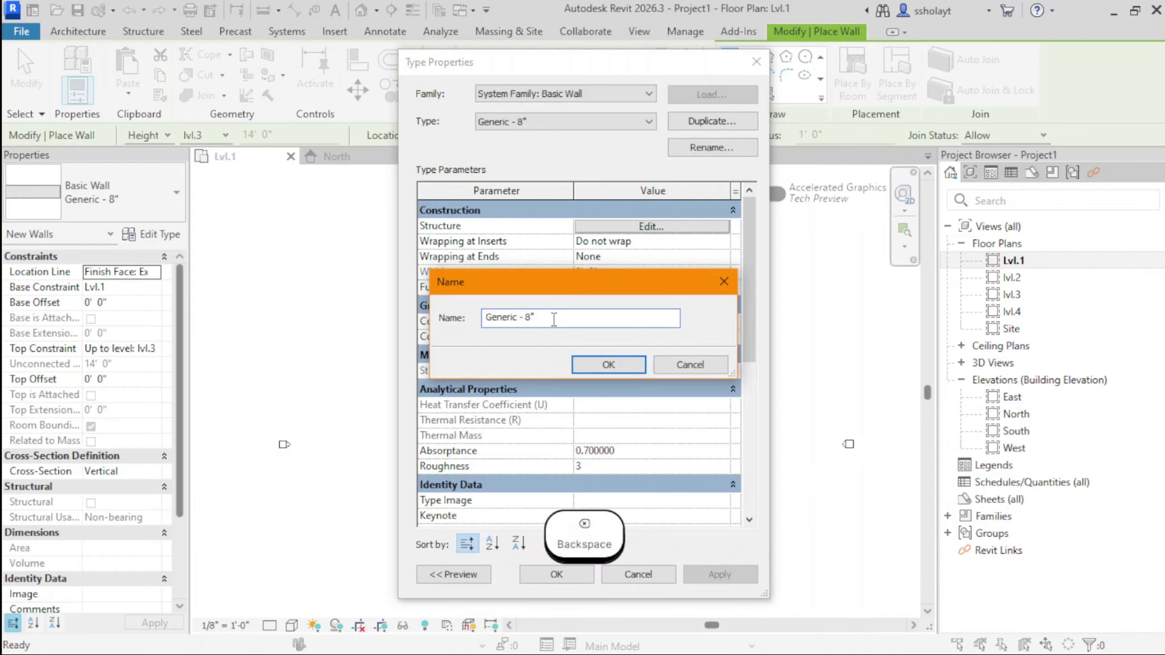
{"action": "key", "text": "Left"}
{"action": "key", "text": "BackSpace"}
{"action": "type", "text": "9"}
{"action": "left_click", "coordinate": [607, 364]}
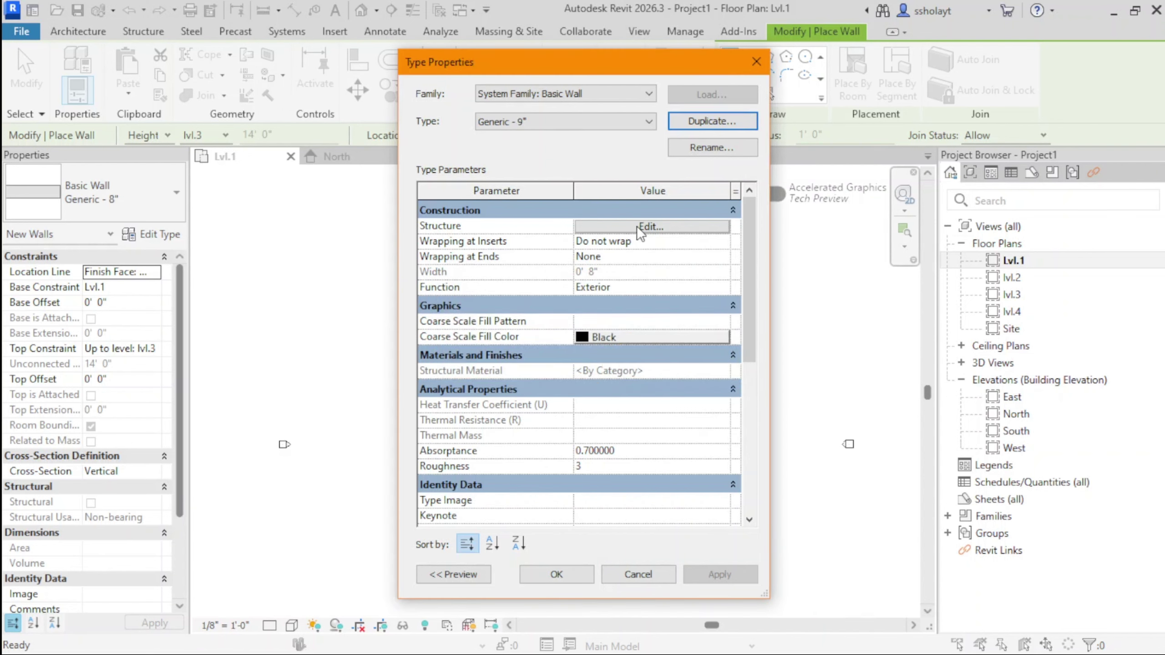
Open the wall type's structure for editing and set the Structure layer's thickness to 9"
{"action": "left_click", "coordinate": [650, 225]}
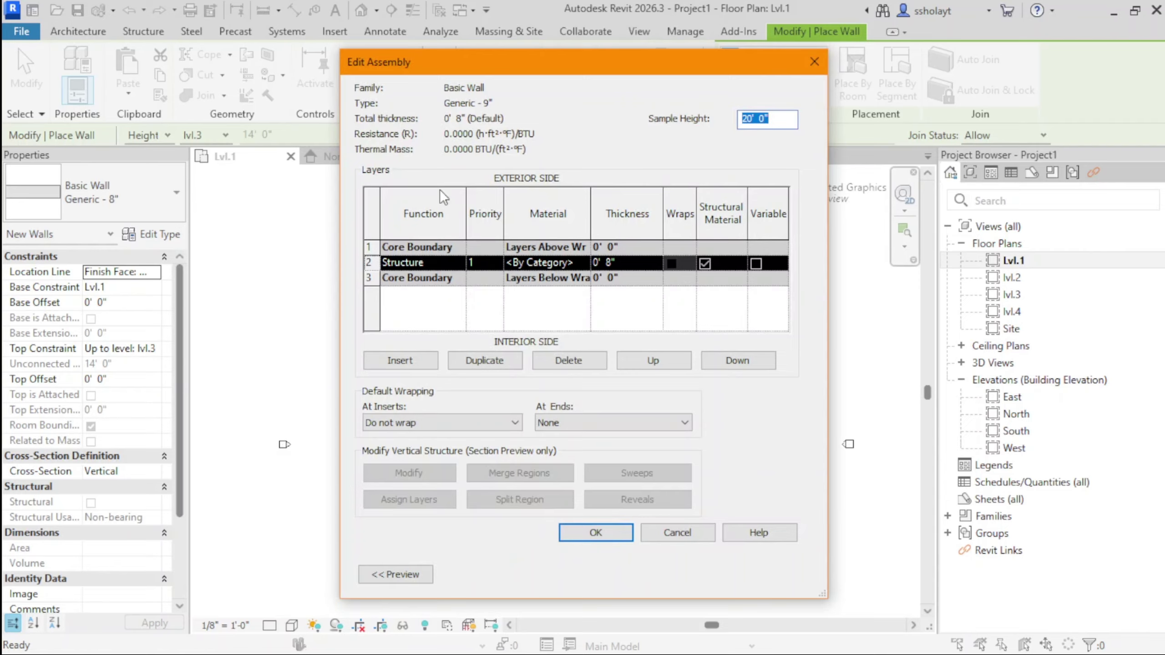
{"action": "left_click", "coordinate": [609, 262]}
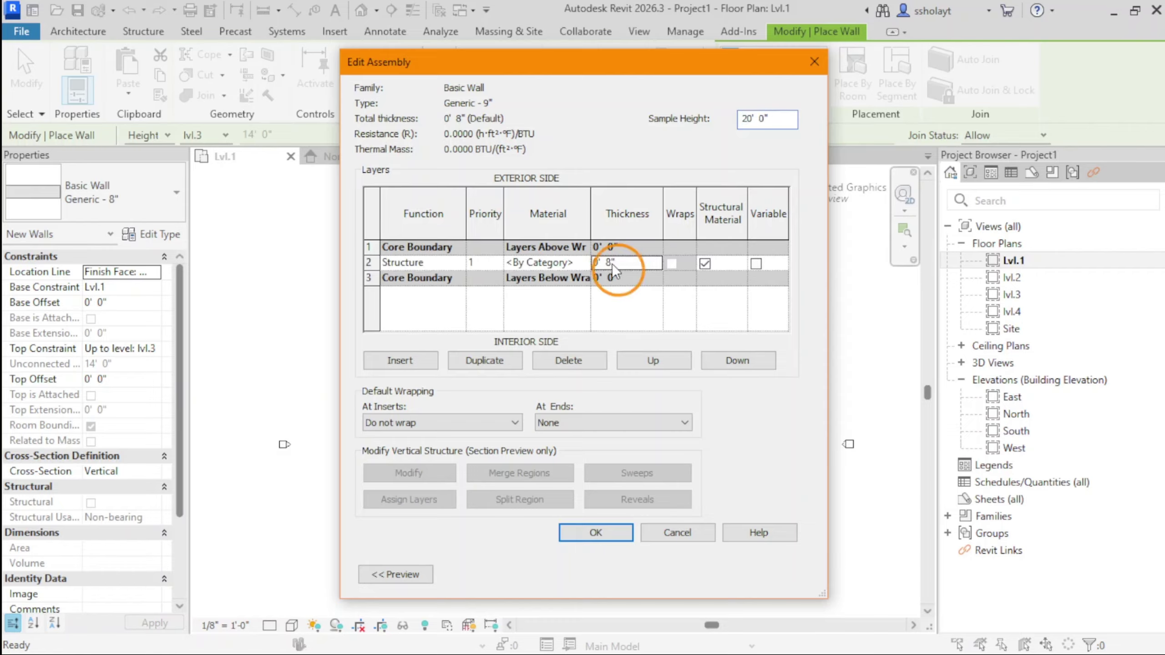
{"action": "key", "text": "BackSpace"}
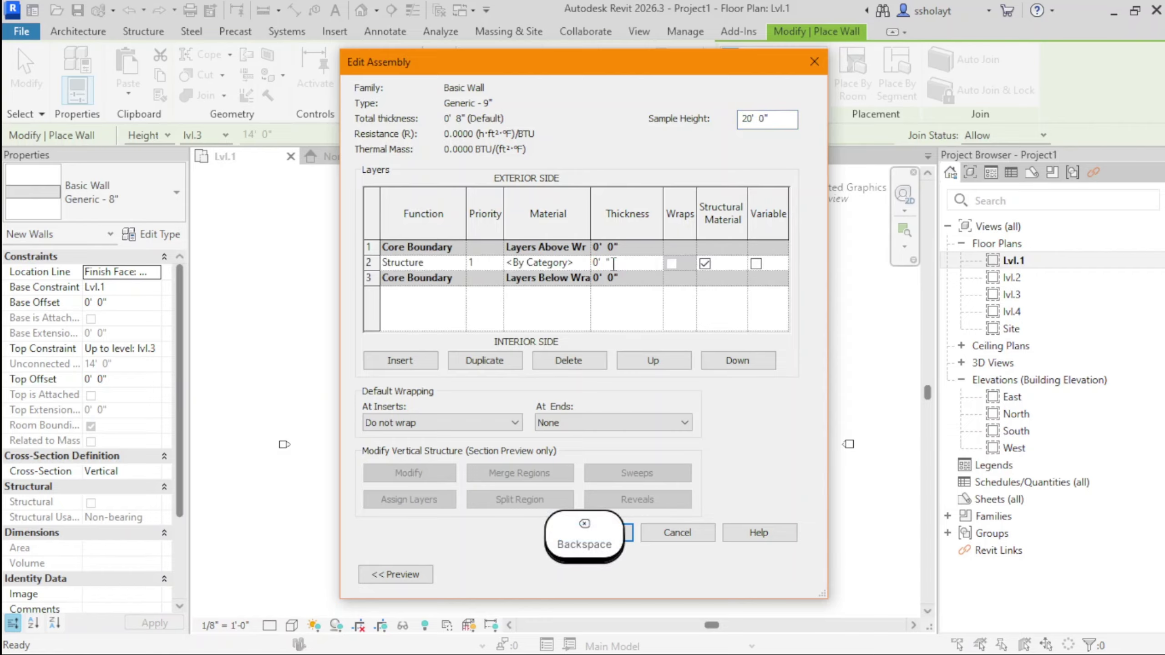
{"action": "type", "text": "9"}
{"action": "left_click", "coordinate": [610, 334]}
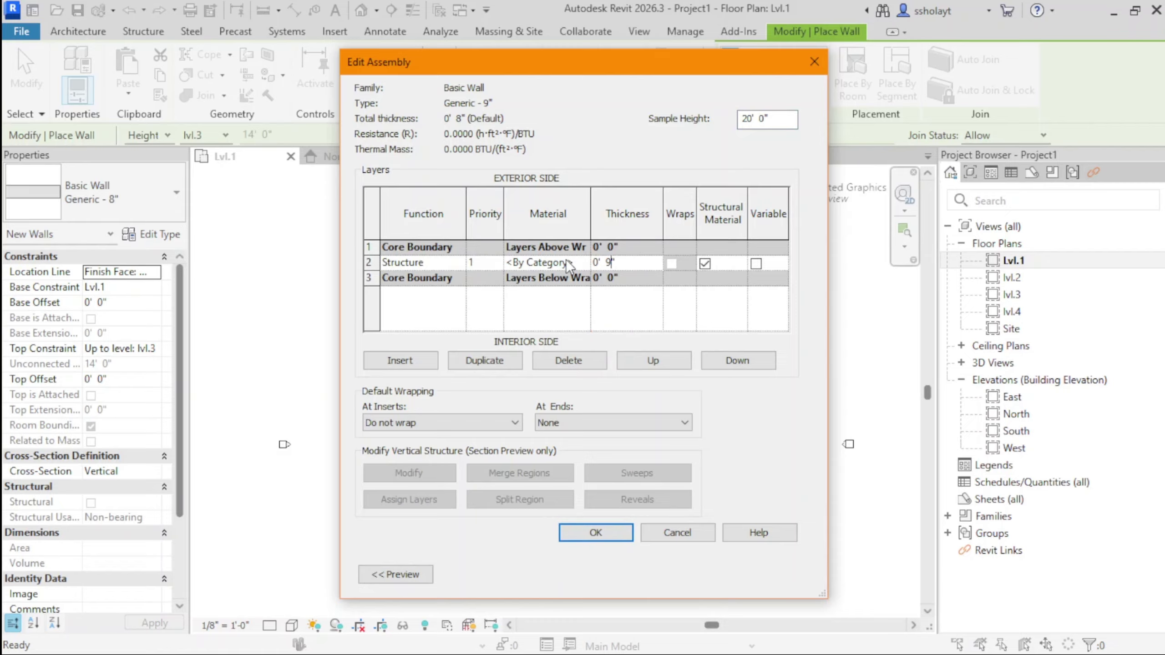
Search the materials for "brick" and assign Brick, Common to the Structure layer
{"action": "left_click", "coordinate": [582, 266]}
{"action": "left_click", "coordinate": [582, 263]}
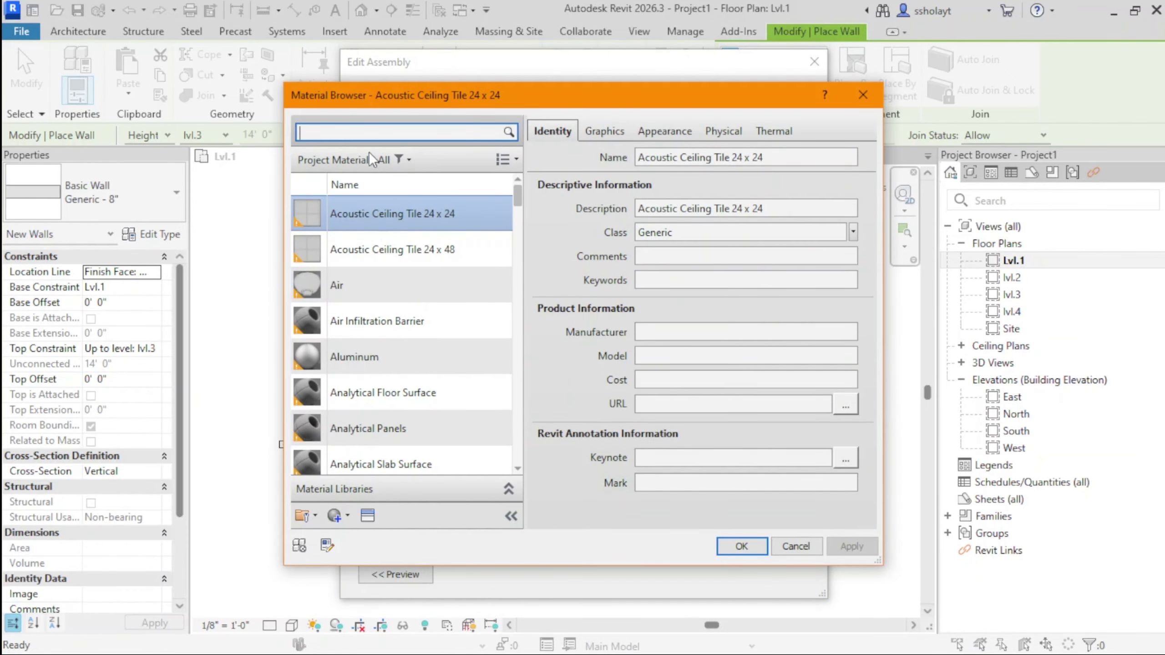
{"action": "type", "text": "b"}
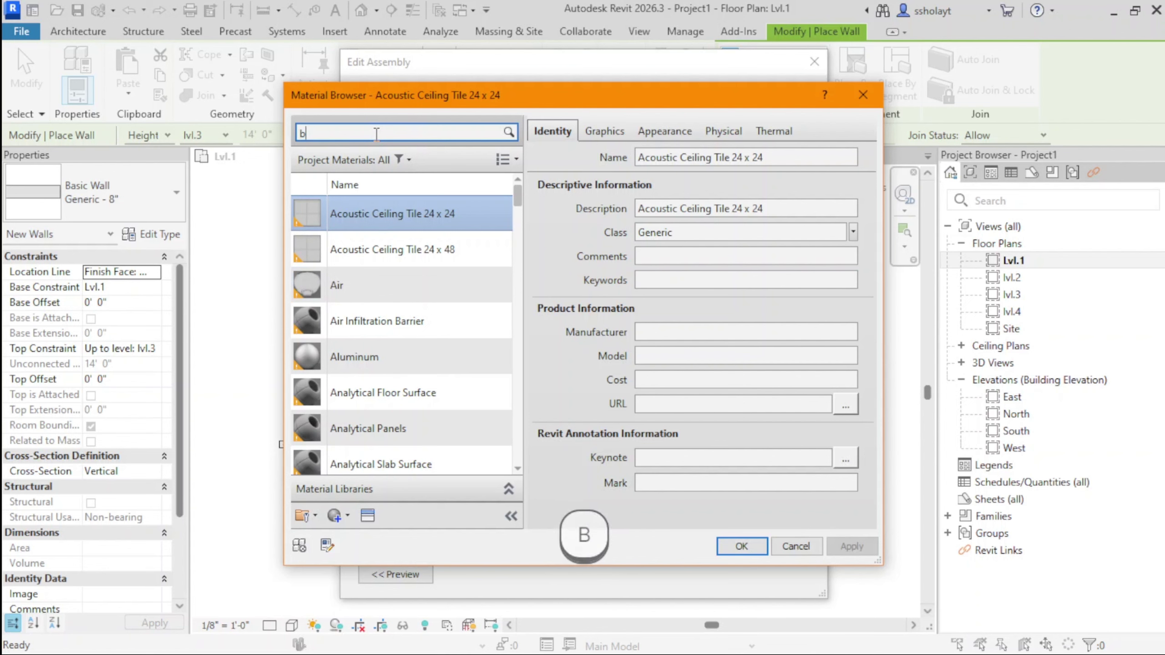
{"action": "type", "text": "rick"}
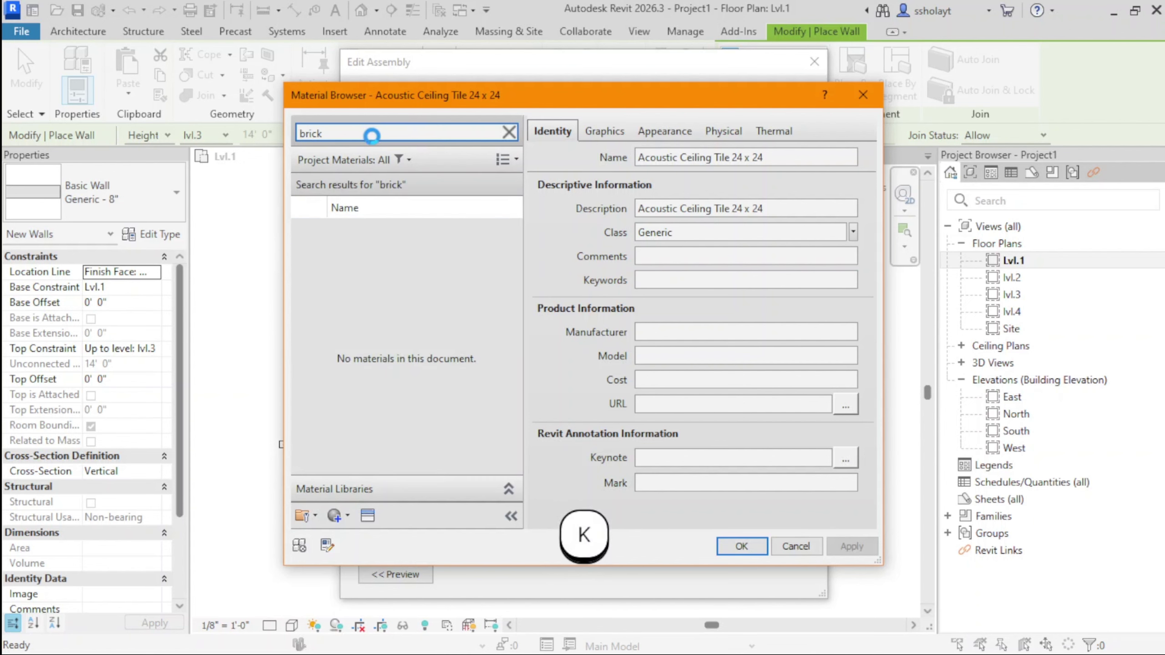
{"action": "left_click", "coordinate": [384, 248]}
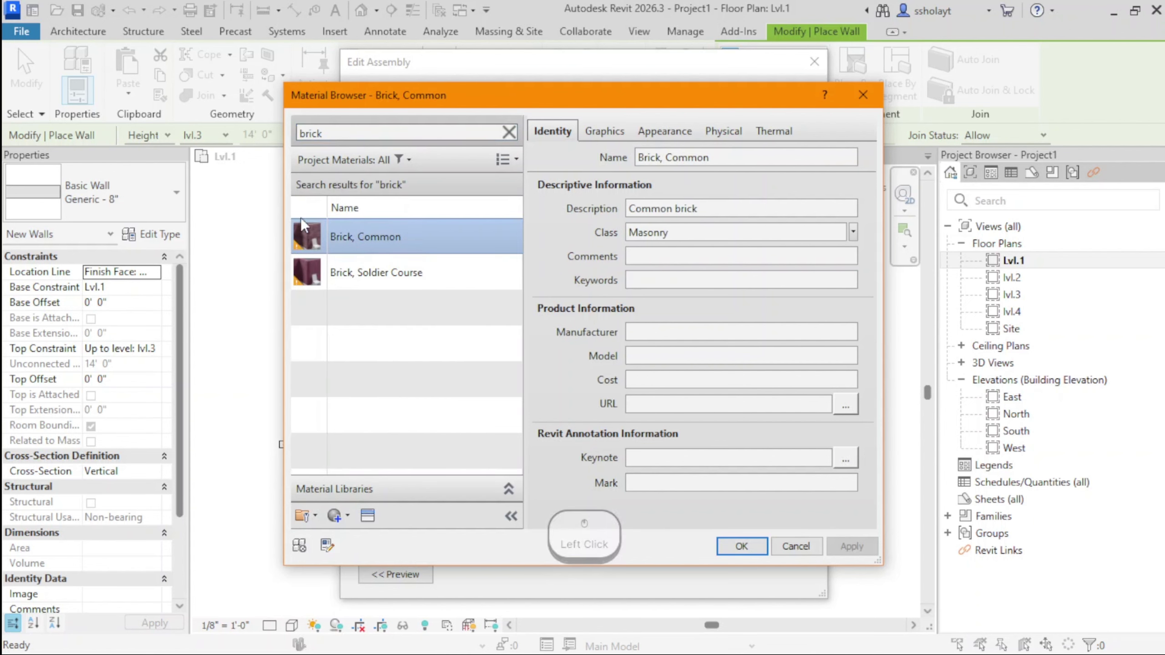
{"action": "left_click", "coordinate": [742, 546]}
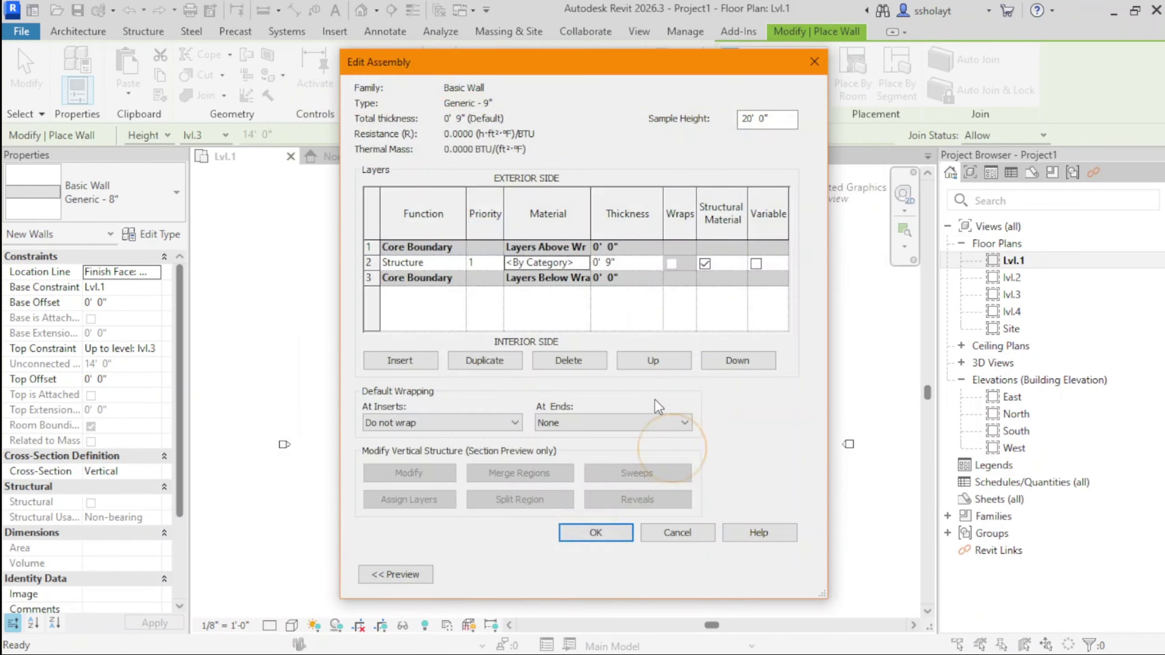
Show the assembly preview and examine the brick layer in the floor plan view
{"action": "left_click", "coordinate": [370, 575]}
{"action": "scroll", "coordinate": [345, 286], "scroll_direction": "down", "scroll_amount": 3}
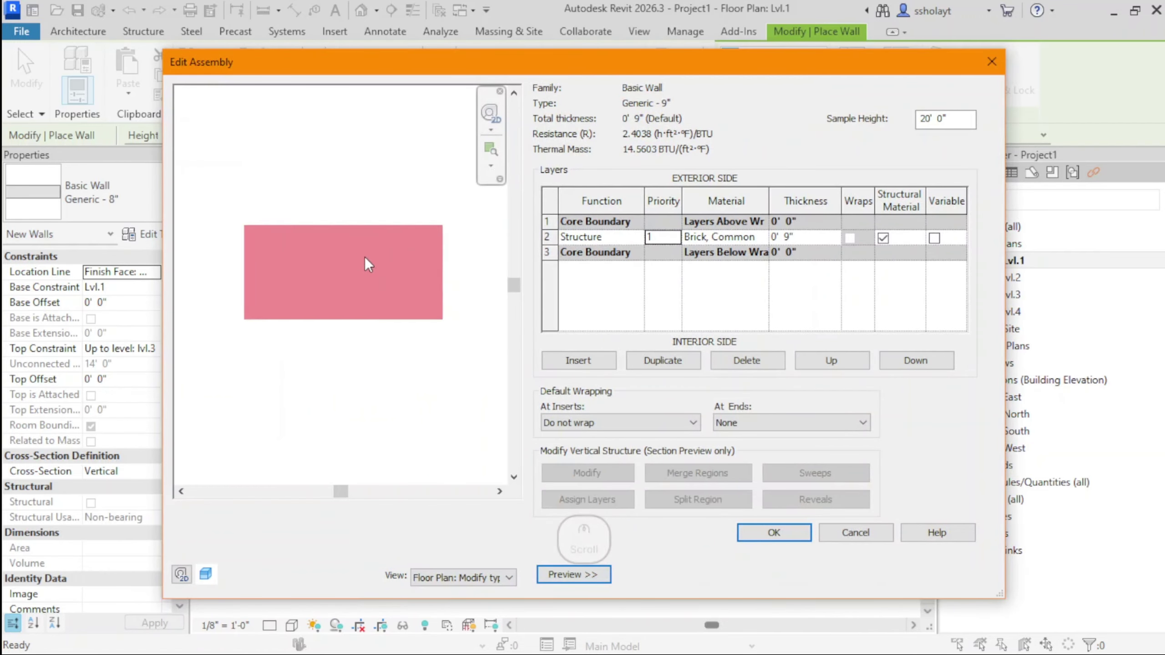
{"action": "middle_click_drag", "start_coordinate": [364, 257], "coordinate": [357, 302]}
{"action": "scroll", "coordinate": [294, 310], "scroll_direction": "down", "scroll_amount": 1}
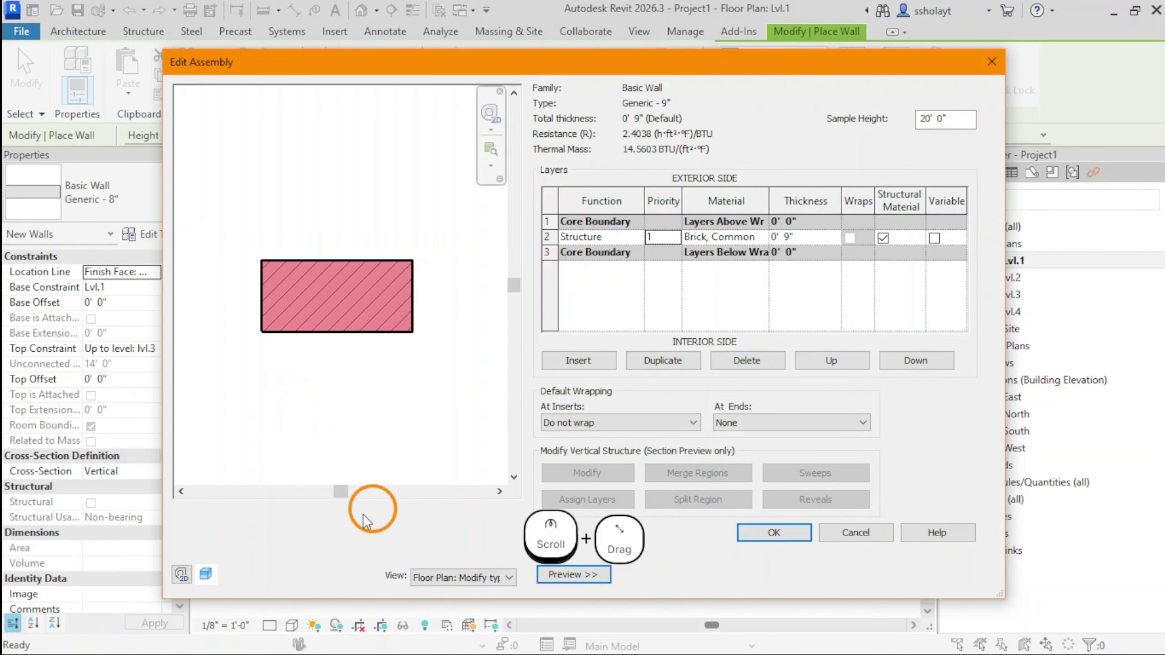
{"action": "left_click", "coordinate": [185, 575]}
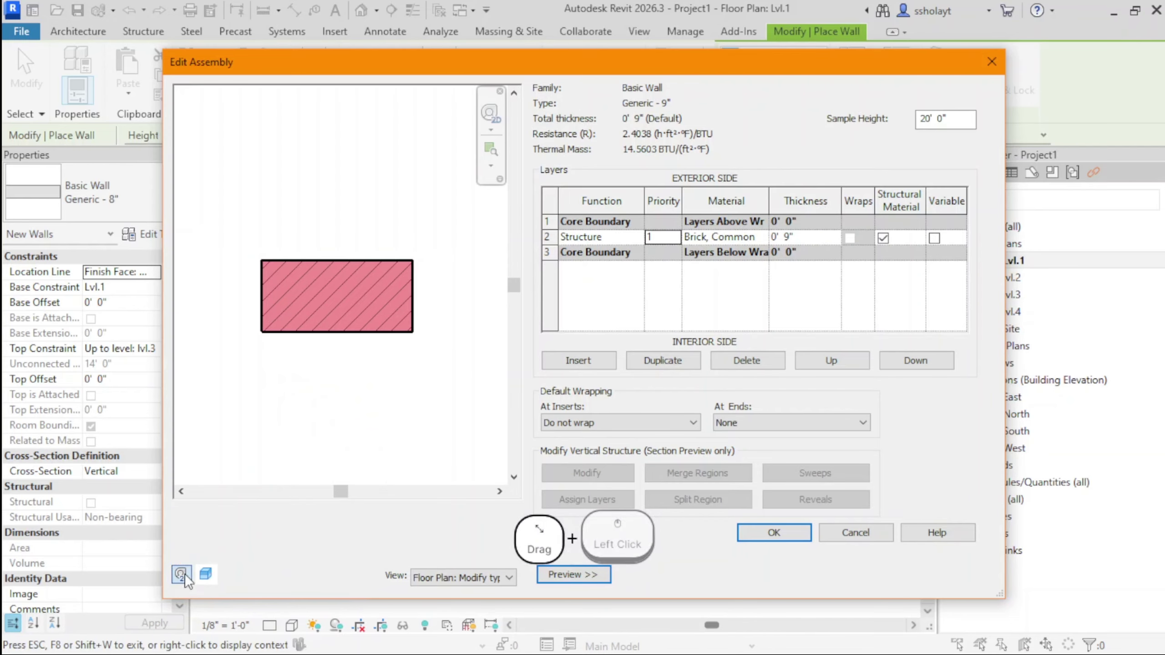
Switch the assembly preview to the section view and examine the wall along its full height
{"action": "left_click", "coordinate": [441, 580]}
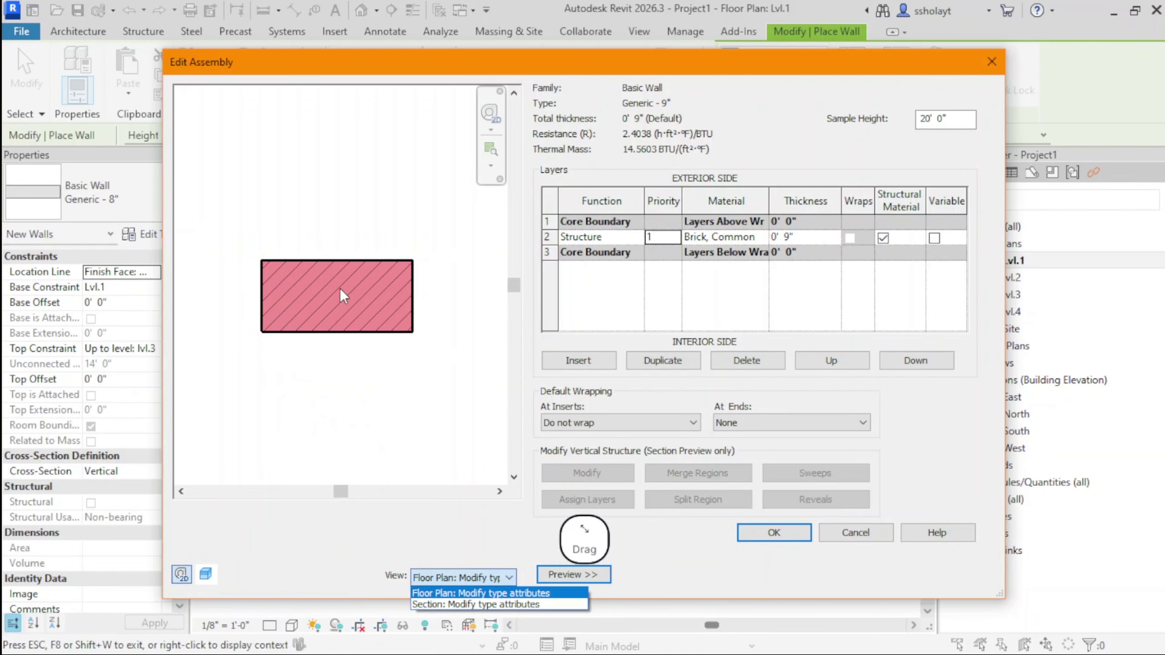
{"action": "scroll", "coordinate": [412, 330], "scroll_direction": "down", "scroll_amount": 2}
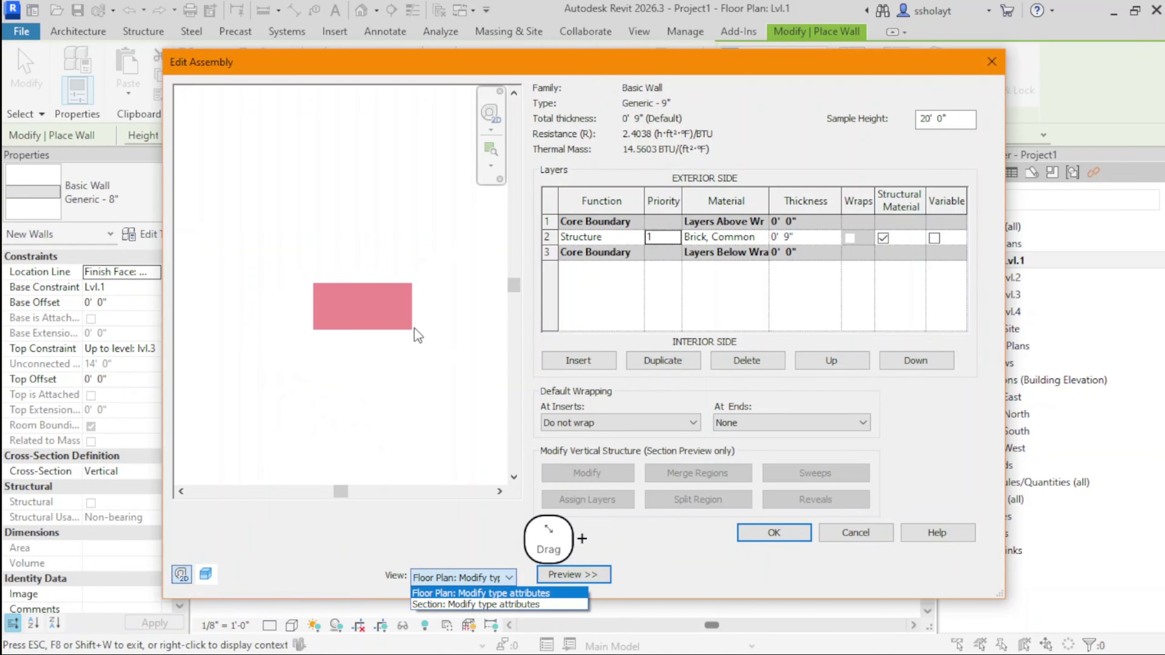
{"action": "left_click", "coordinate": [485, 606]}
{"action": "scroll", "coordinate": [383, 326], "scroll_direction": "down", "scroll_amount": 2}
{"action": "scroll", "coordinate": [376, 315], "scroll_direction": "up", "scroll_amount": 2}
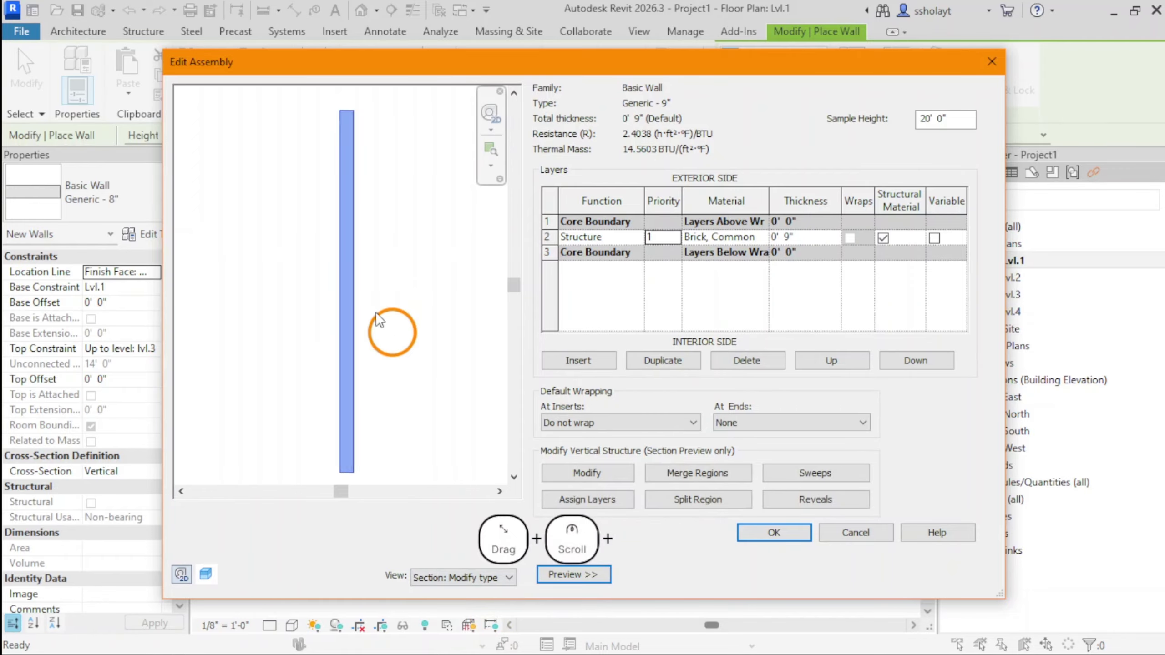
{"action": "scroll", "coordinate": [310, 276], "scroll_direction": "down", "scroll_amount": 1}
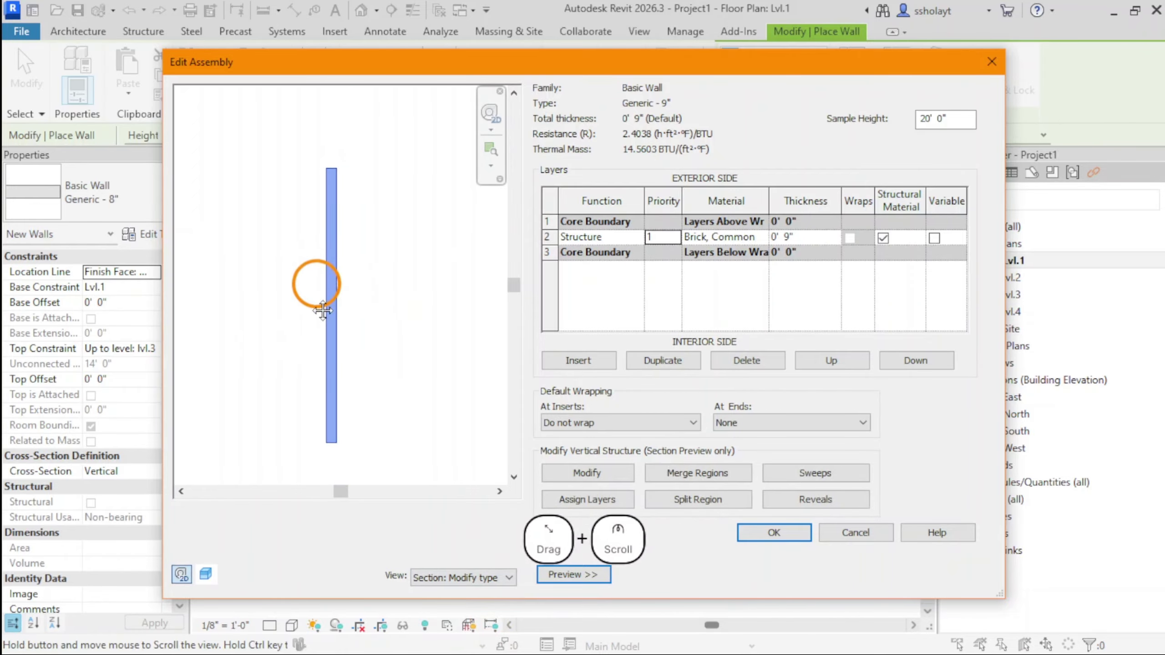
{"action": "middle_click_drag", "start_coordinate": [323, 311], "coordinate": [324, 310]}
{"action": "scroll", "coordinate": [380, 279], "scroll_direction": "down", "scroll_amount": 2}
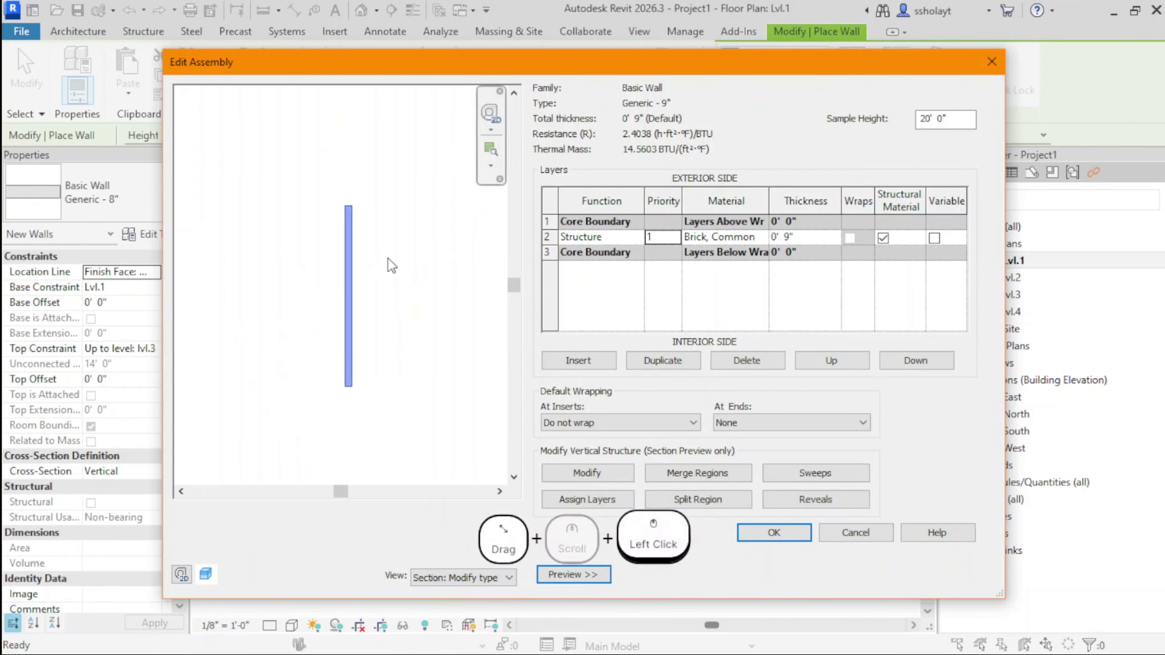
{"action": "scroll", "coordinate": [388, 259], "scroll_direction": "down", "scroll_amount": 1}
{"action": "scroll", "coordinate": [367, 250], "scroll_direction": "up", "scroll_amount": 3}
{"action": "middle_click_drag", "start_coordinate": [380, 256], "coordinate": [361, 241]}
{"action": "scroll", "coordinate": [359, 236], "scroll_direction": "up", "scroll_amount": 1}
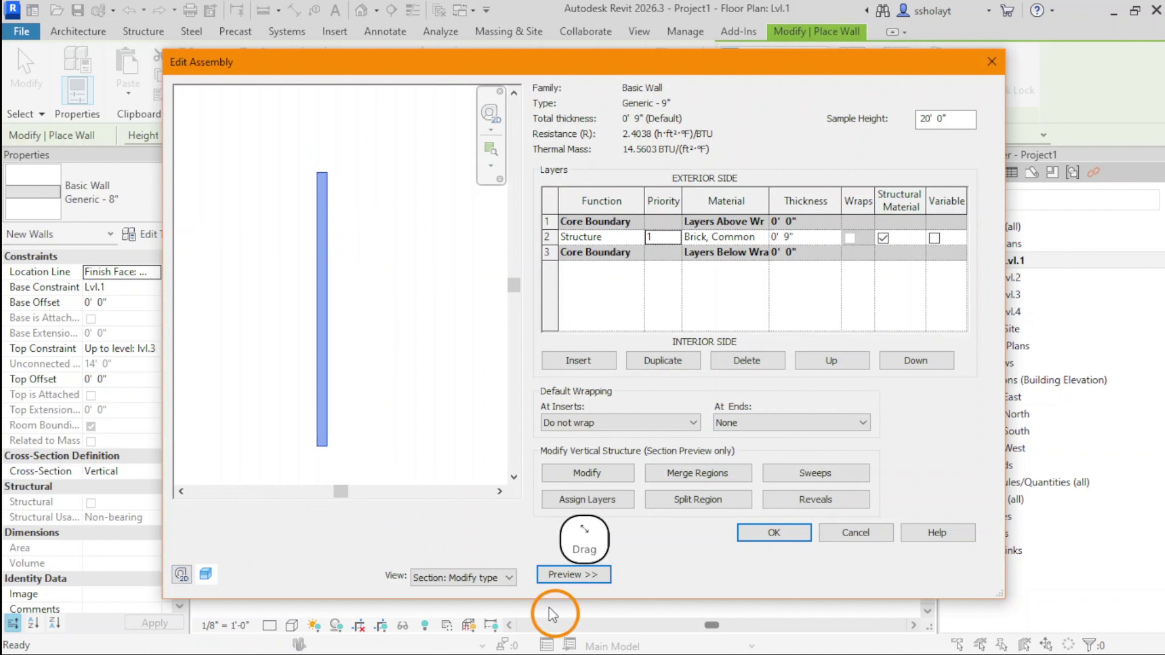
Return the assembly preview to the floor plan view, check the wall and hide the preview
{"action": "left_click", "coordinate": [511, 578]}
{"action": "left_click", "coordinate": [472, 588]}
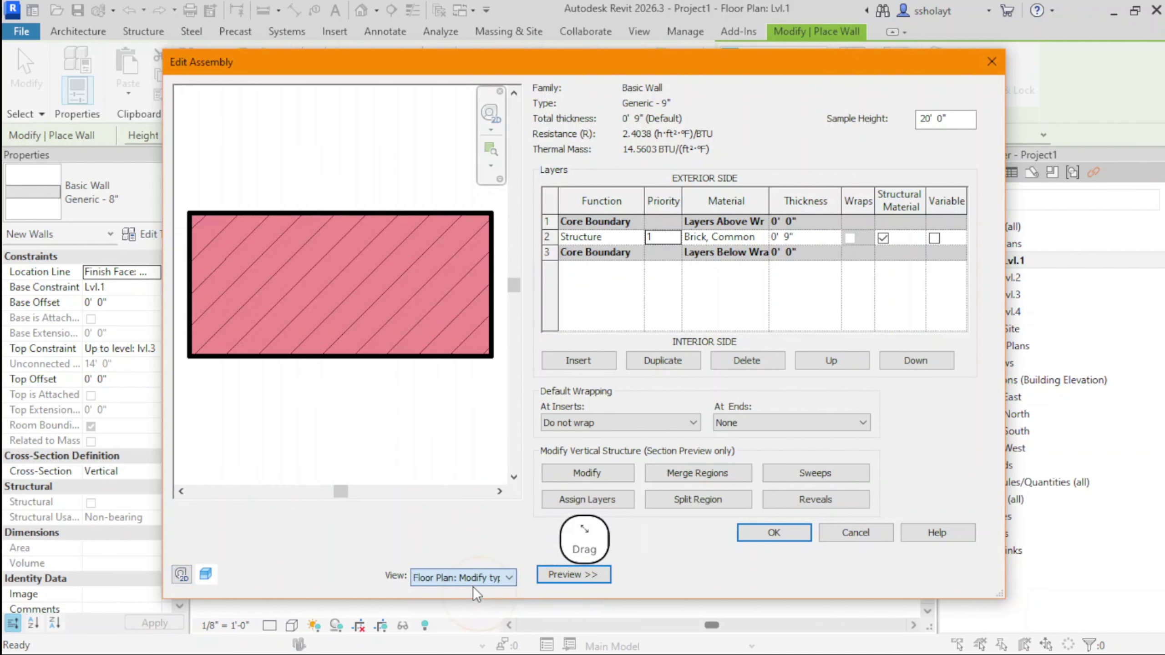
{"action": "scroll", "coordinate": [420, 300], "scroll_direction": "down", "scroll_amount": 1}
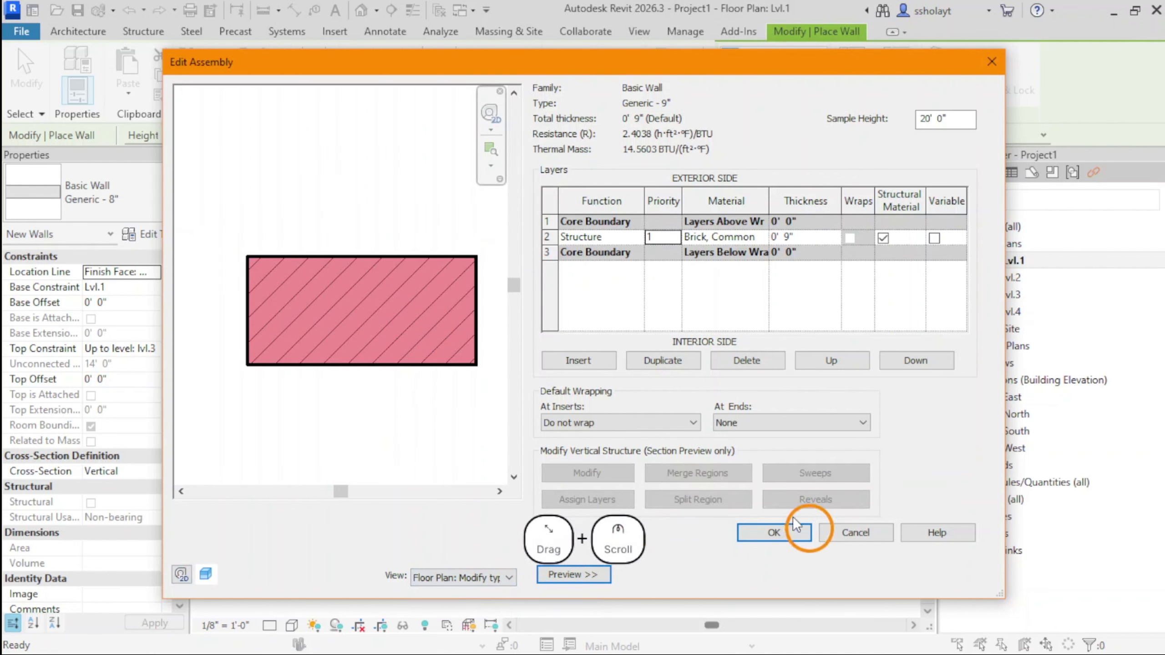
{"action": "left_click", "coordinate": [567, 574]}
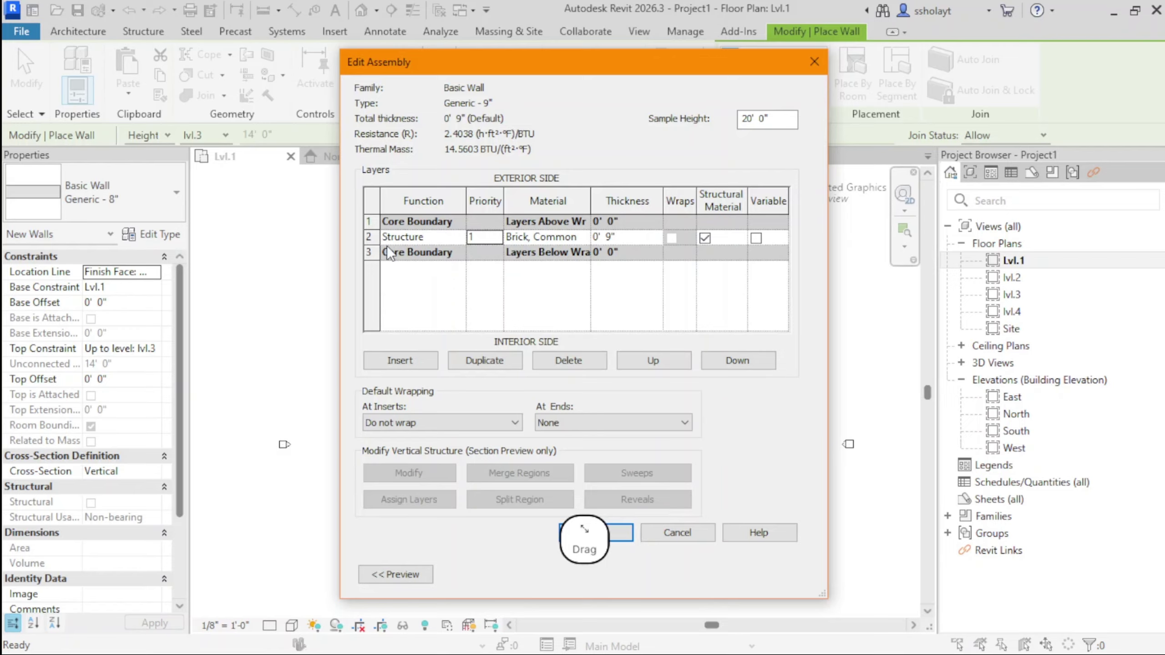
Insert two new layers above the brick layer and set their functions to Finish 1 and Finish 2
{"action": "left_click", "coordinate": [398, 360]}
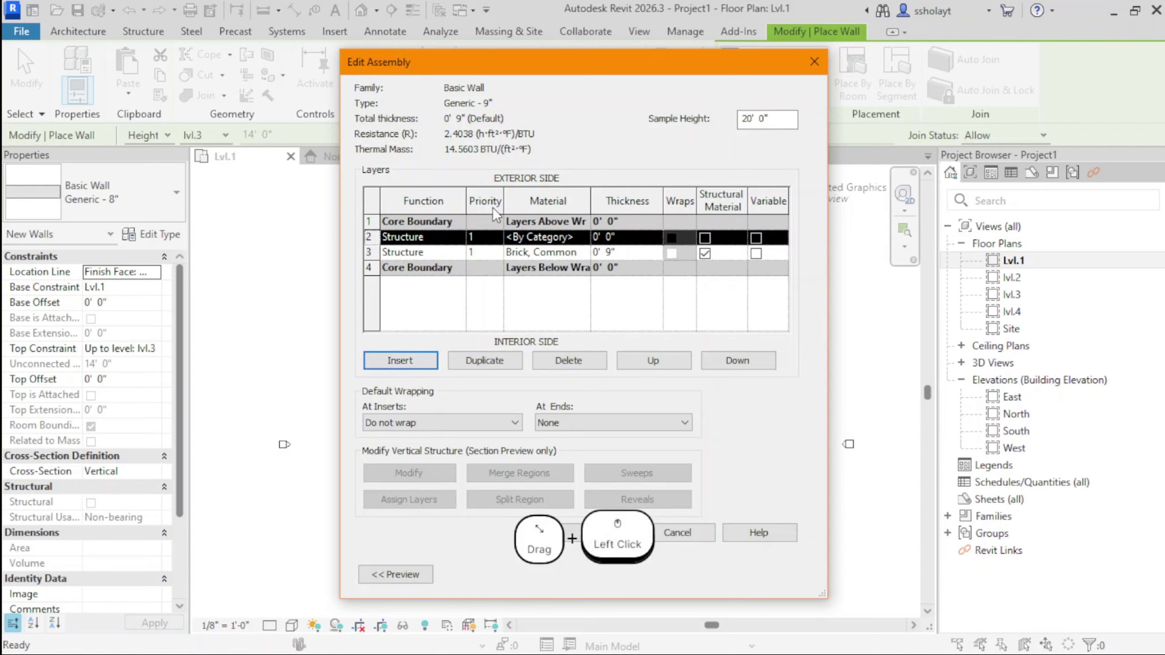
{"action": "left_click", "coordinate": [399, 361]}
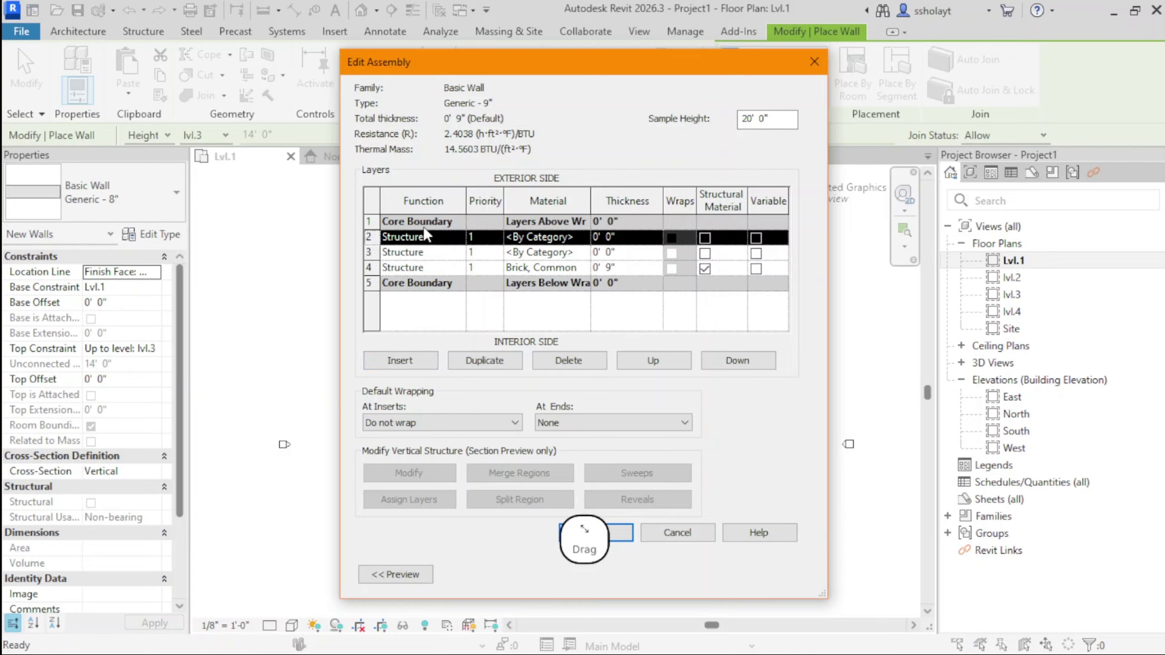
{"action": "left_click", "coordinate": [459, 236]}
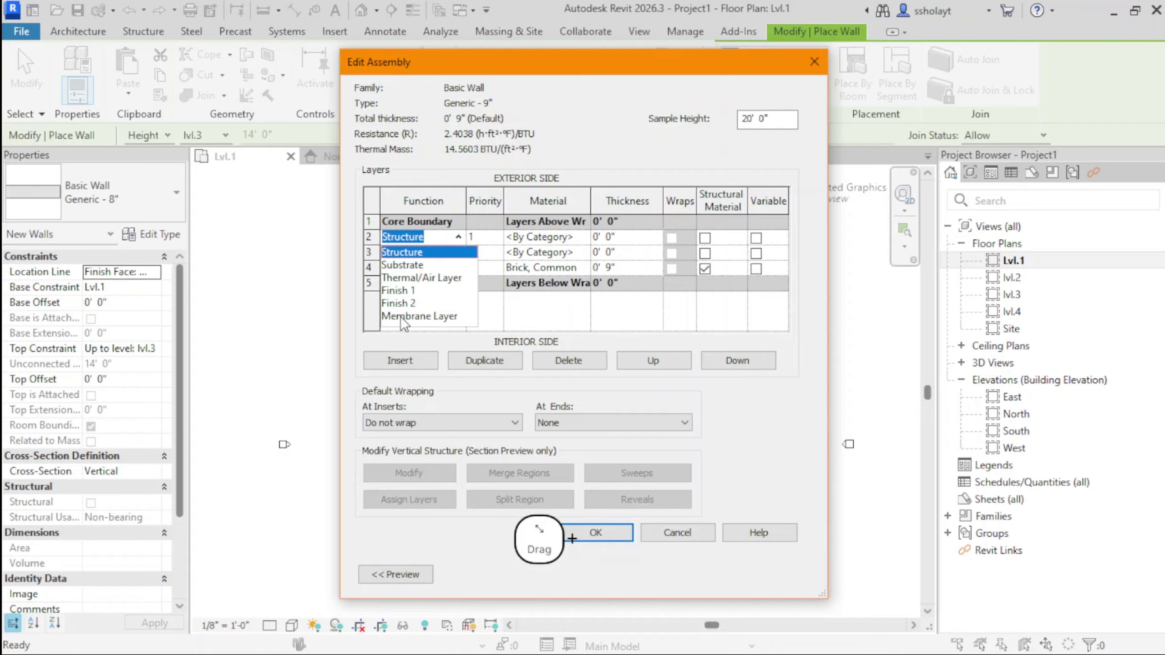
{"action": "left_click", "coordinate": [399, 290]}
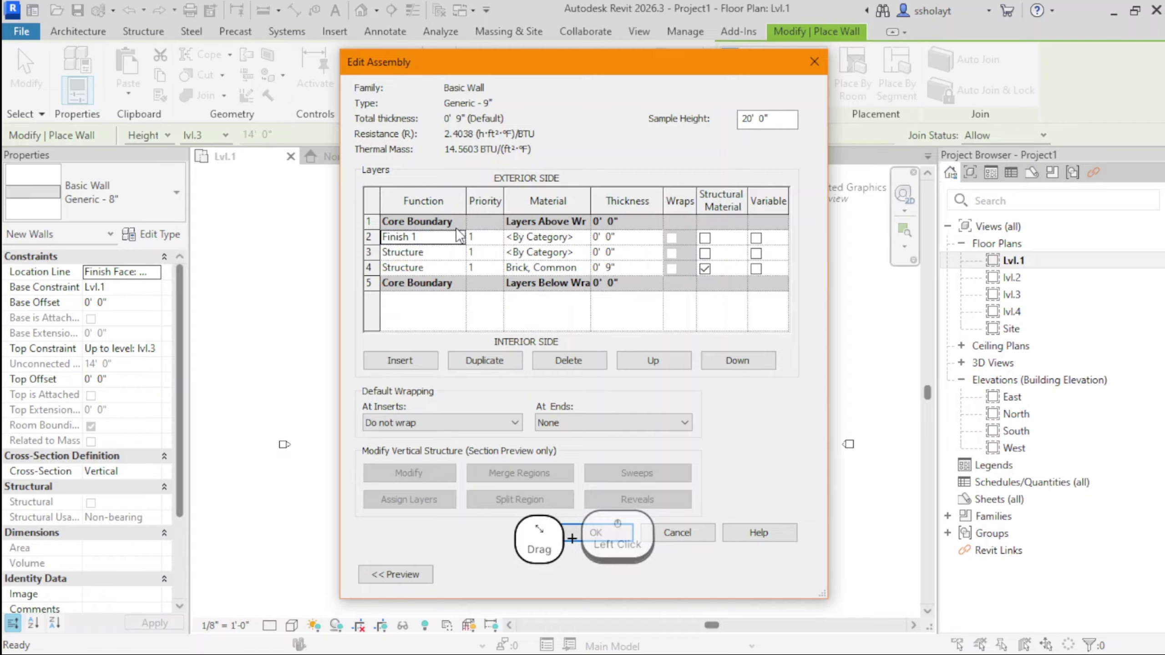
{"action": "left_click", "coordinate": [455, 254]}
{"action": "left_click", "coordinate": [402, 321]}
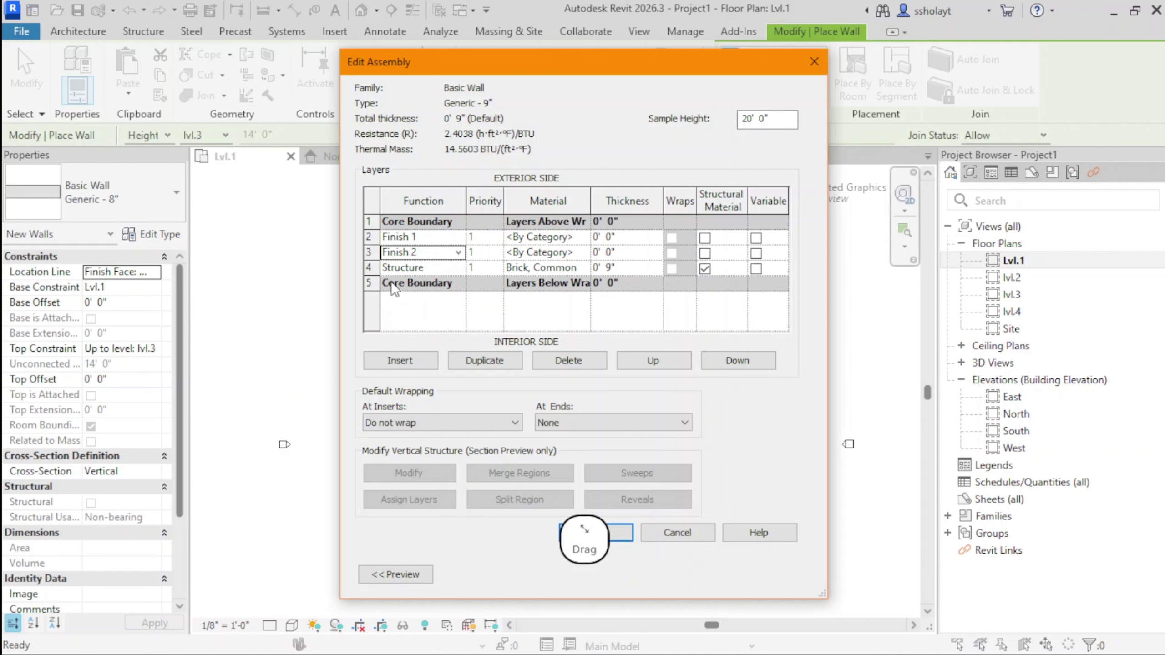
Move the Finish 1 layer outside the exterior core boundary and the Finish 2 layer outside the interior core boundary
{"action": "left_click", "coordinate": [419, 237]}
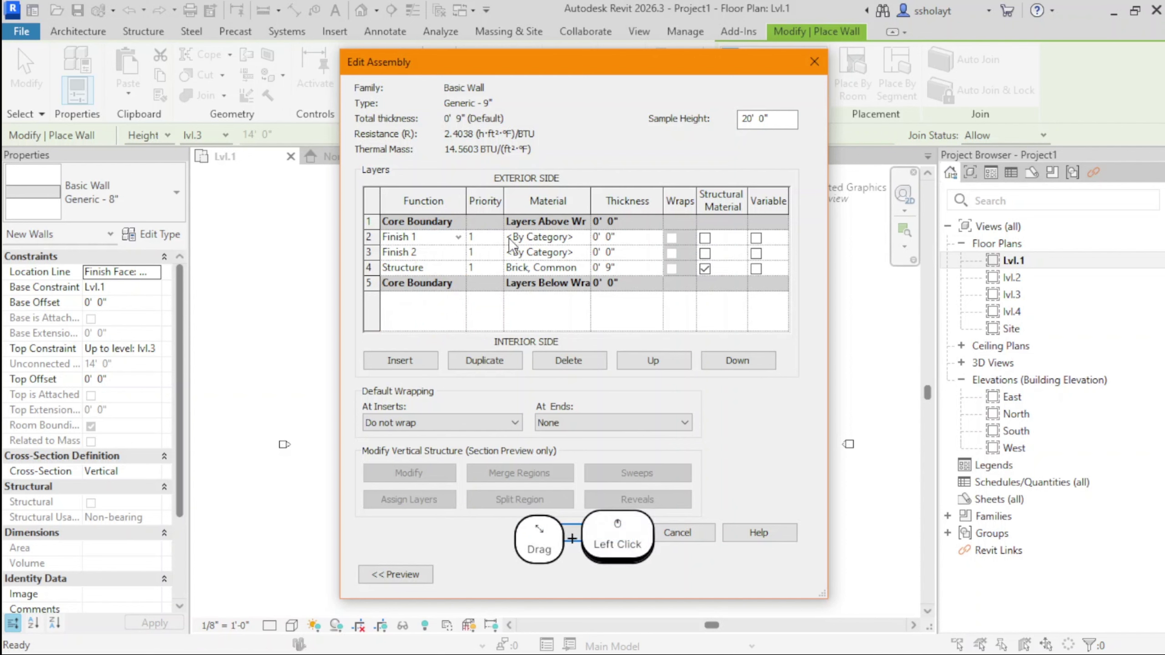
{"action": "left_click", "coordinate": [458, 237]}
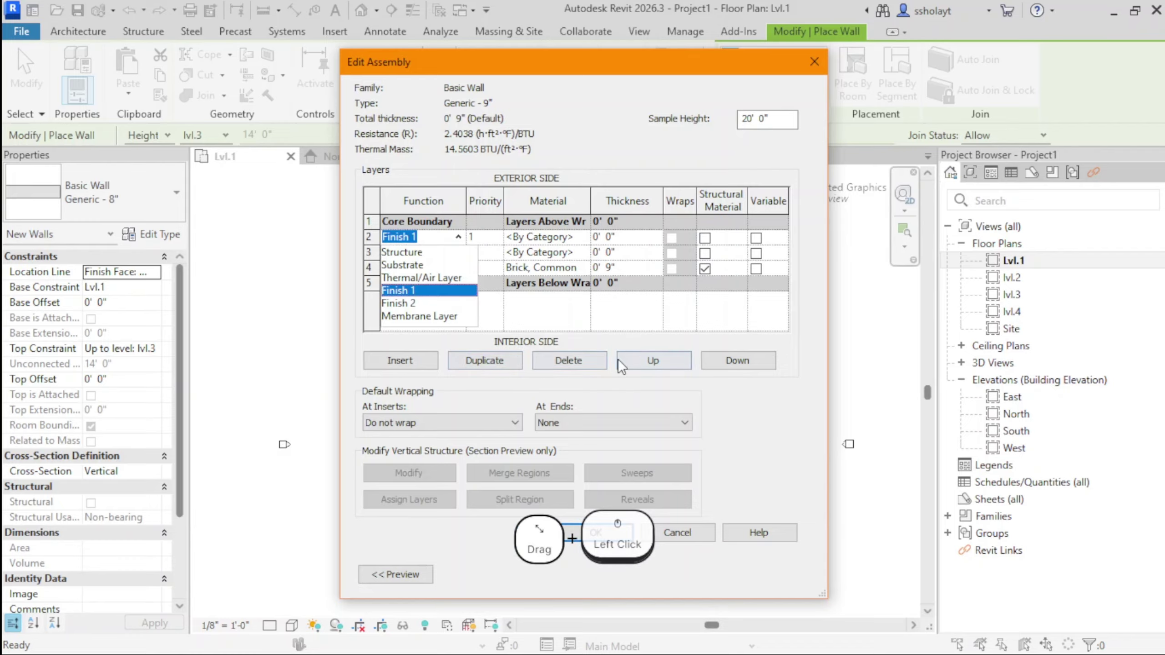
{"action": "left_click", "coordinate": [639, 360]}
{"action": "left_click", "coordinate": [640, 361]}
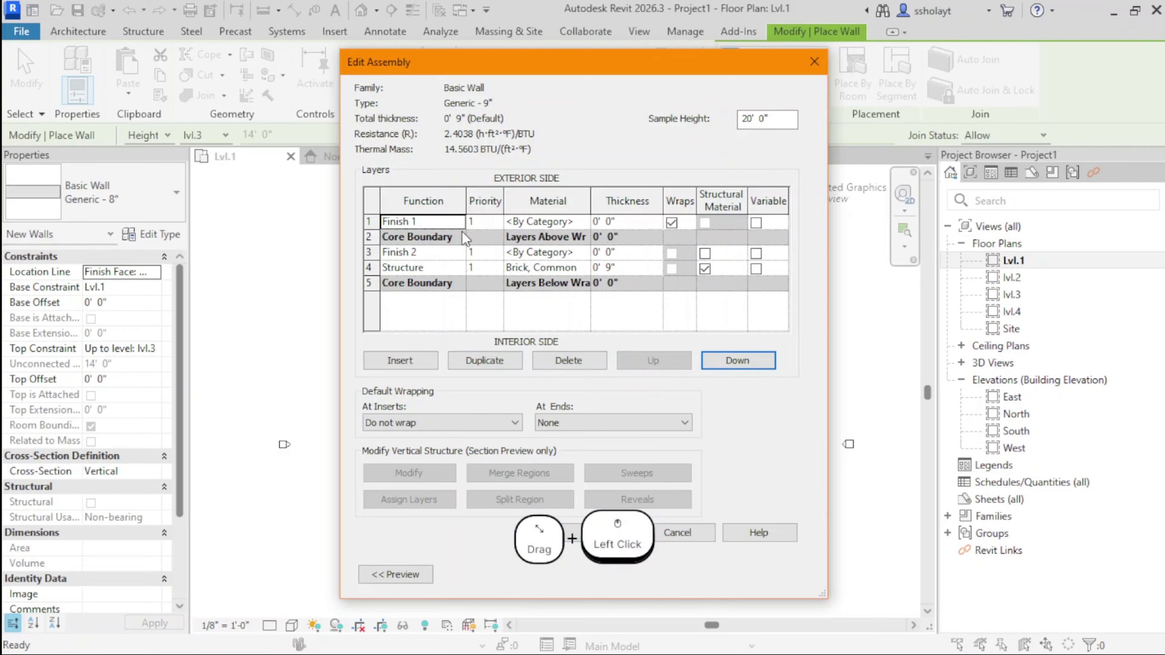
{"action": "left_click", "coordinate": [431, 253]}
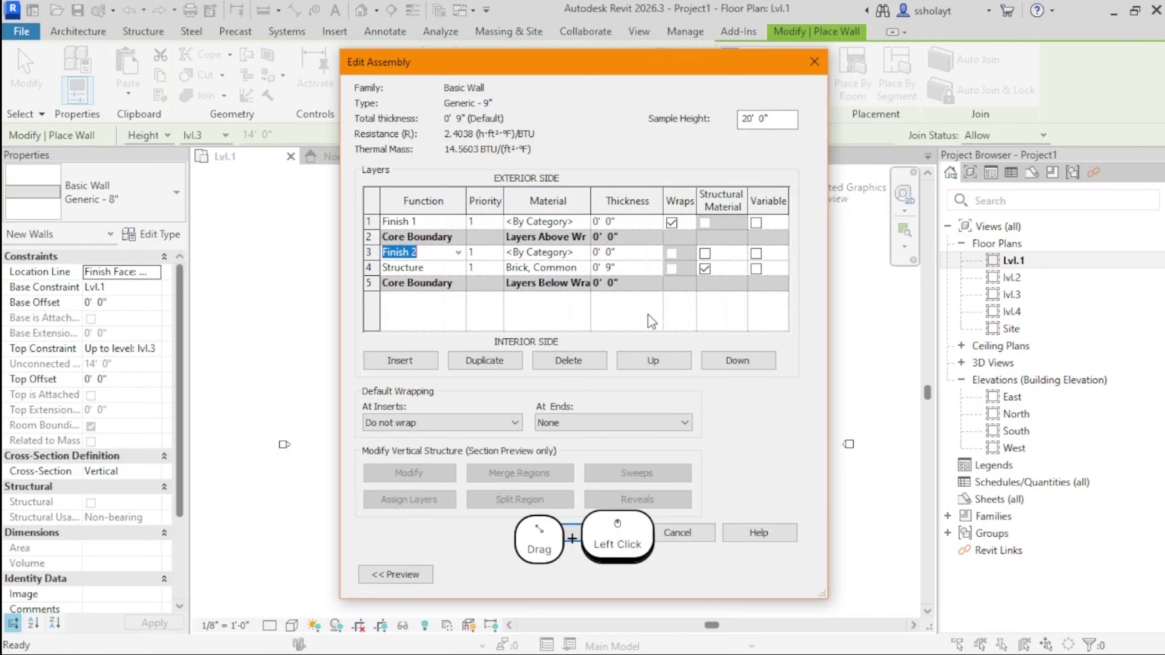
{"action": "left_click", "coordinate": [729, 363]}
{"action": "left_click", "coordinate": [730, 363]}
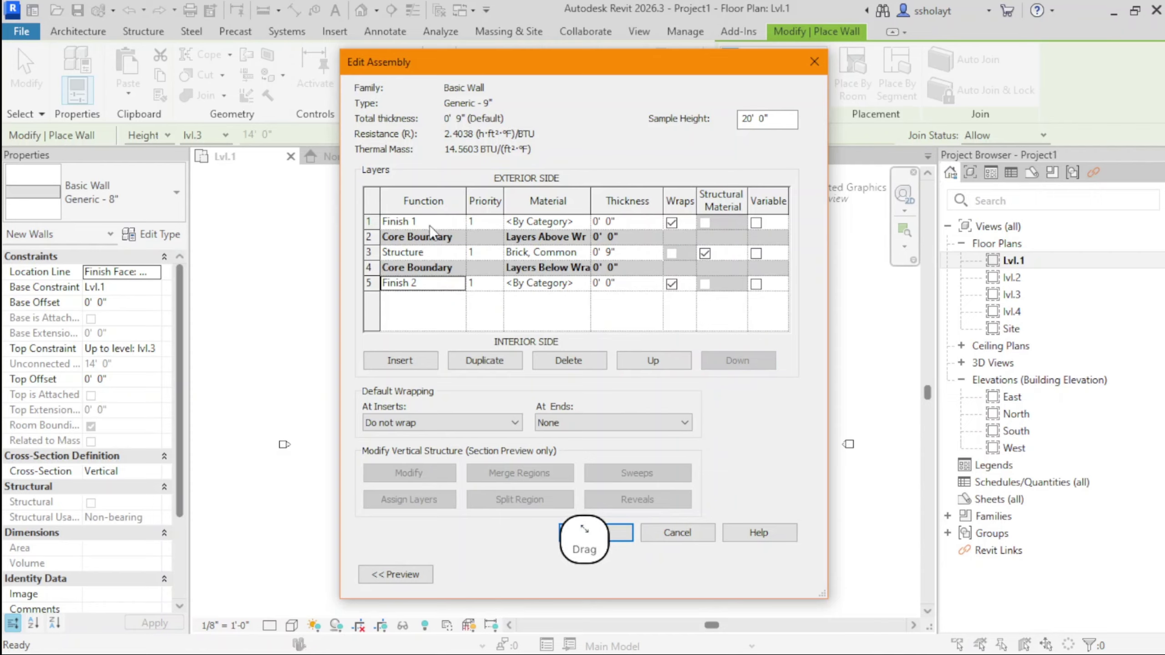
Set the thickness of both the Finish 2 and Finish 1 layers to 1"
{"action": "left_click", "coordinate": [449, 283]}
{"action": "left_click", "coordinate": [613, 283]}
{"action": "type", "text": "1"}
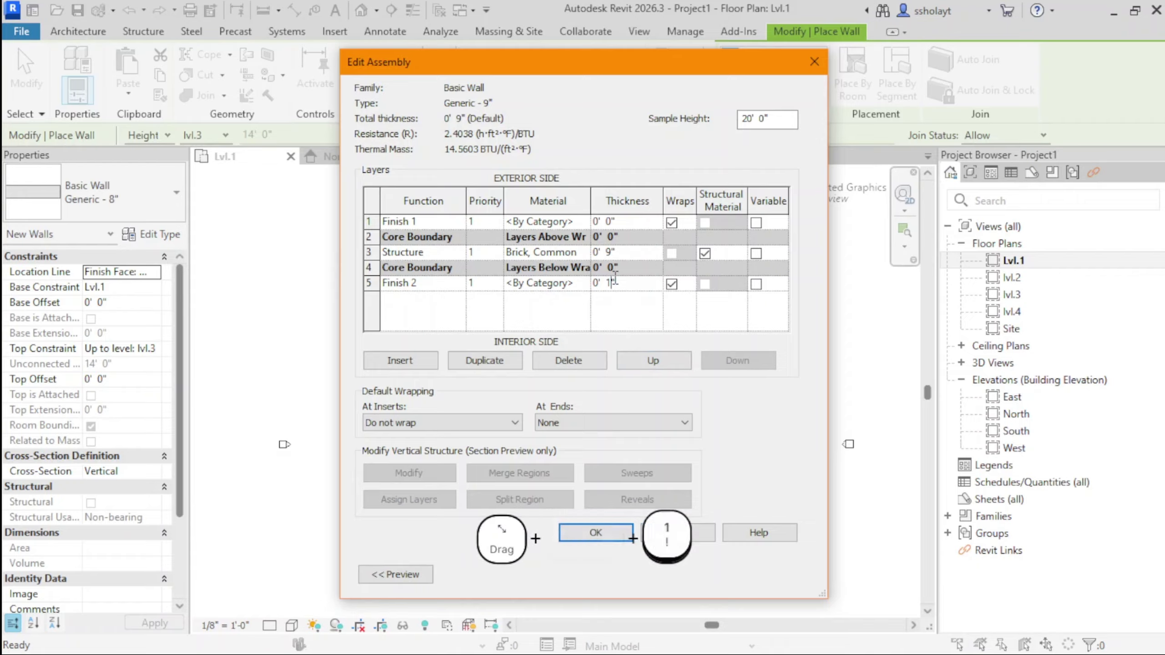
{"action": "left_click", "coordinate": [607, 222]}
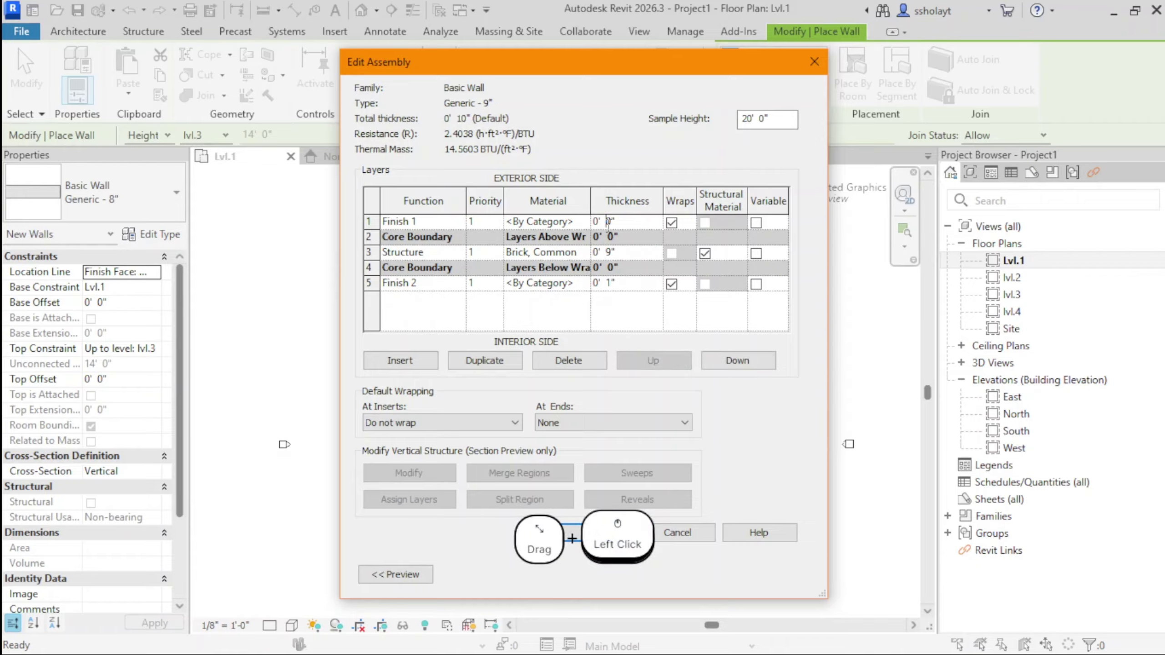
{"action": "left_click_drag", "start_coordinate": [613, 223], "coordinate": [607, 223]}
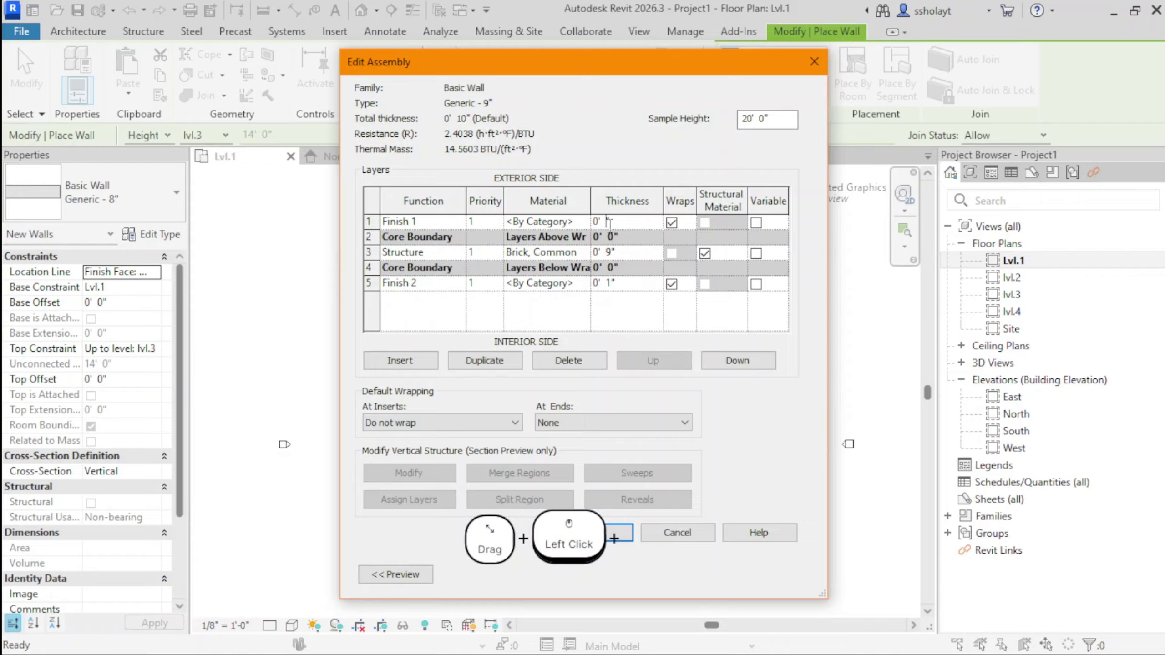
{"action": "key", "text": "BackSpace"}
{"action": "type", "text": "1"}
{"action": "left_click", "coordinate": [576, 327]}
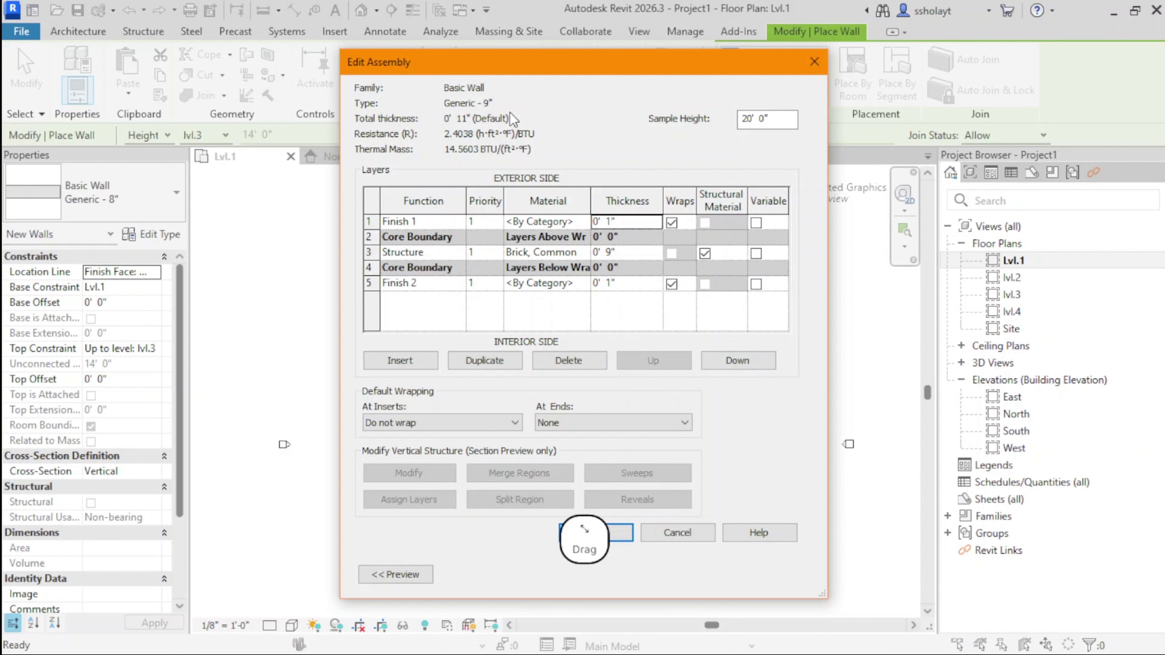
Reduce the thickness of both the Finish 1 and Finish 2 layers to 0.5"
{"action": "left_click", "coordinate": [610, 222]}
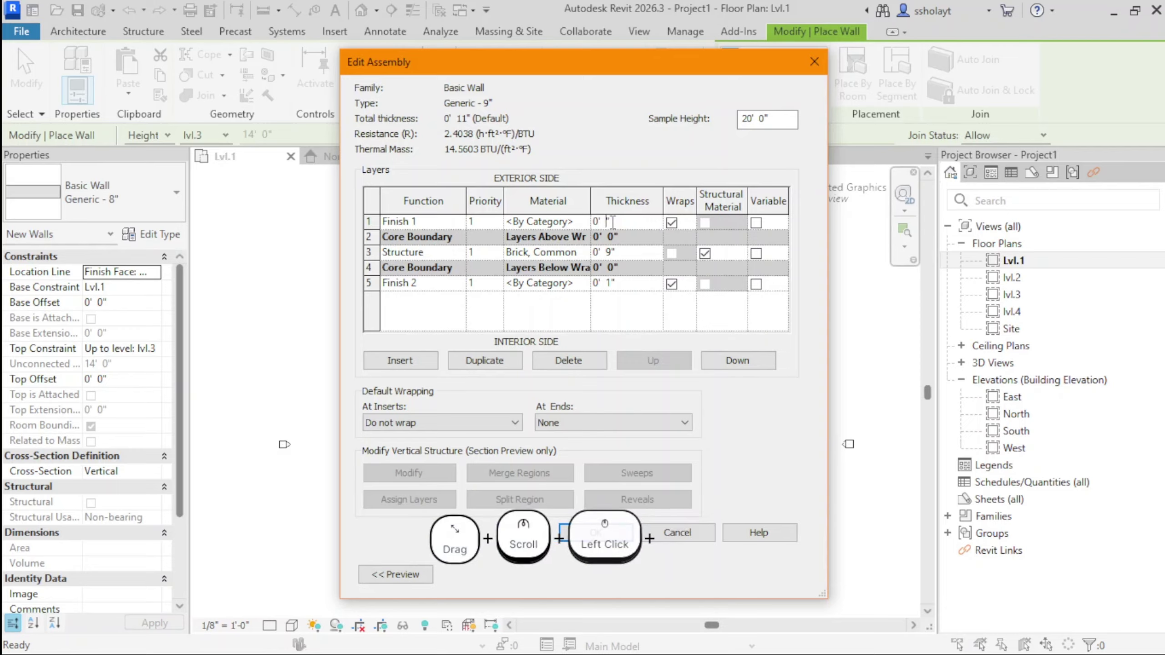
{"action": "key", "text": "BackSpace"}
{"action": "type", "text": ".5"}
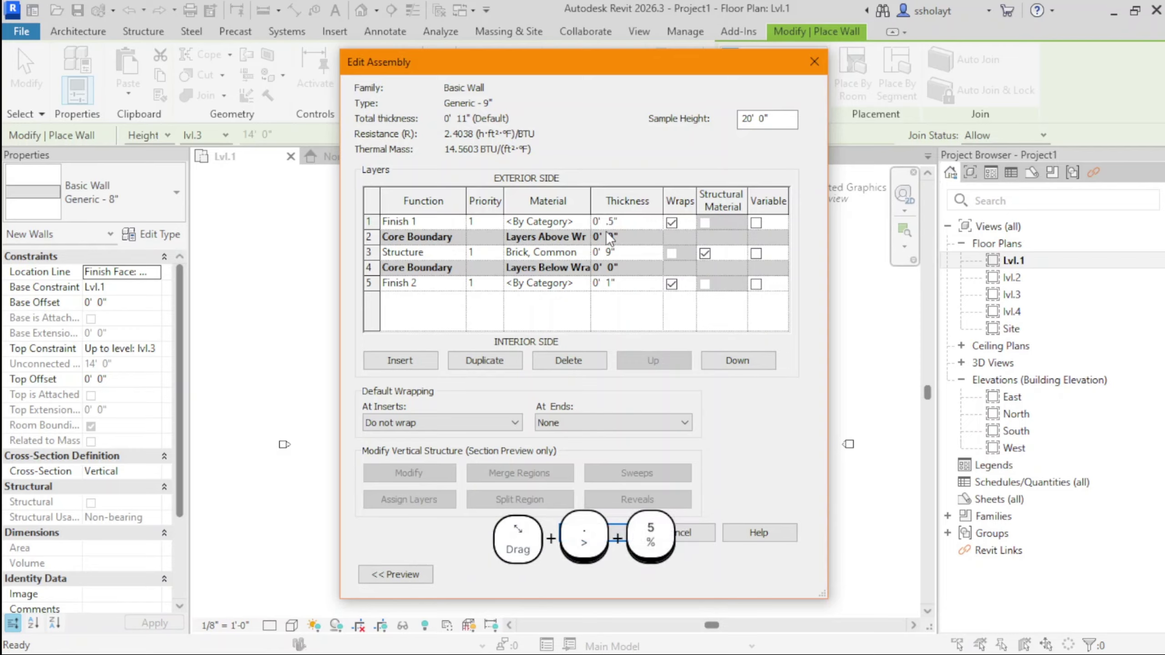
{"action": "left_click", "coordinate": [610, 283]}
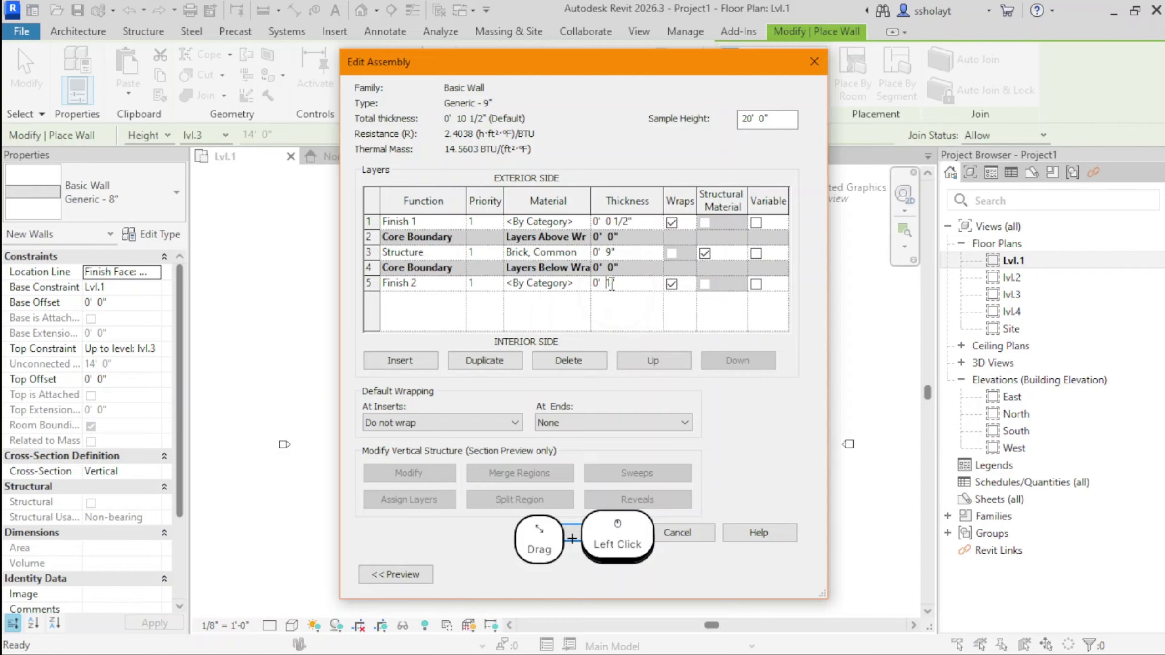
{"action": "key", "text": "BackSpace"}
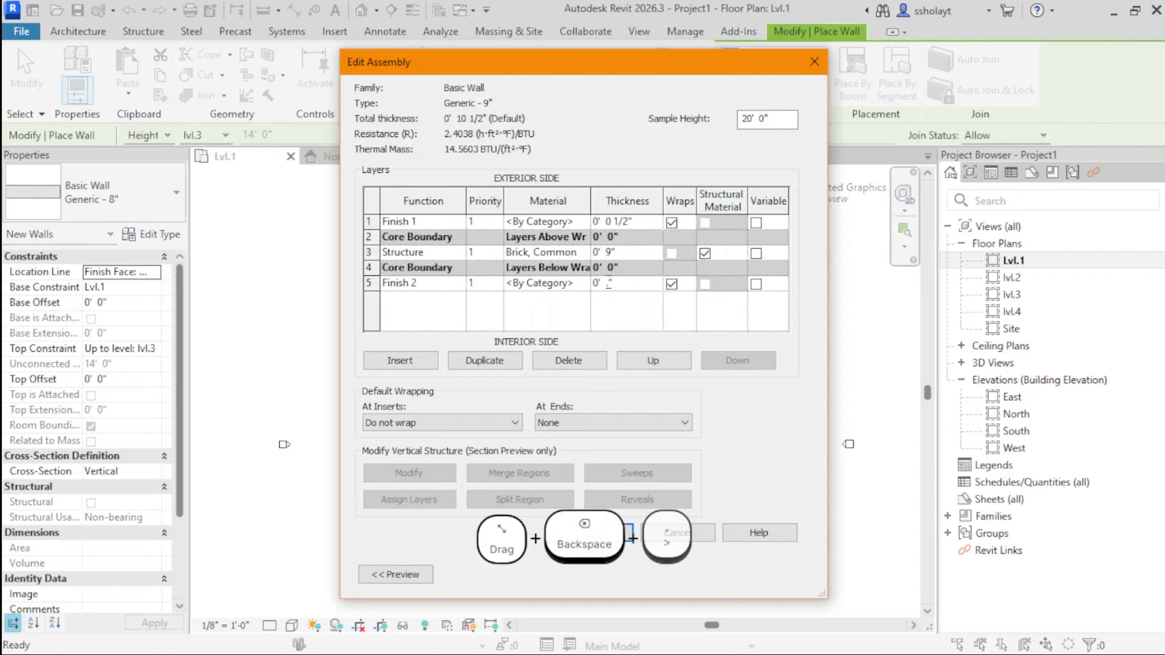
{"action": "type", "text": ".5"}
{"action": "left_click", "coordinate": [605, 312]}
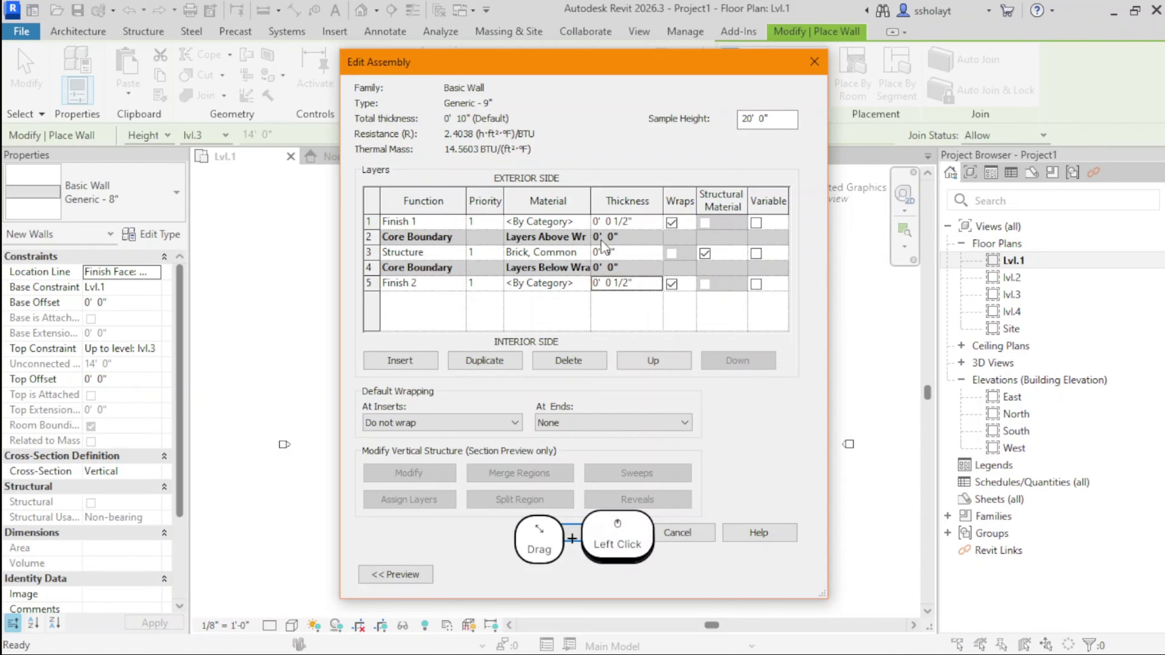
Set the thickness of the Brick, Common structure layer to 8"
{"action": "left_click", "coordinate": [611, 254]}
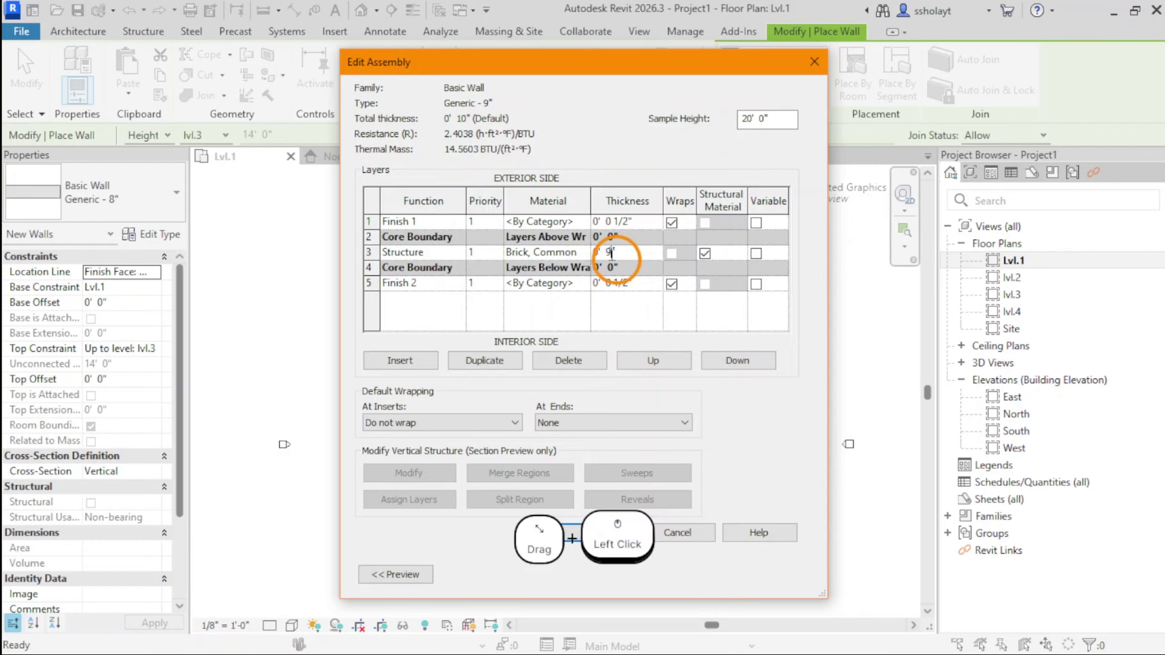
{"action": "key", "text": "BackSpace"}
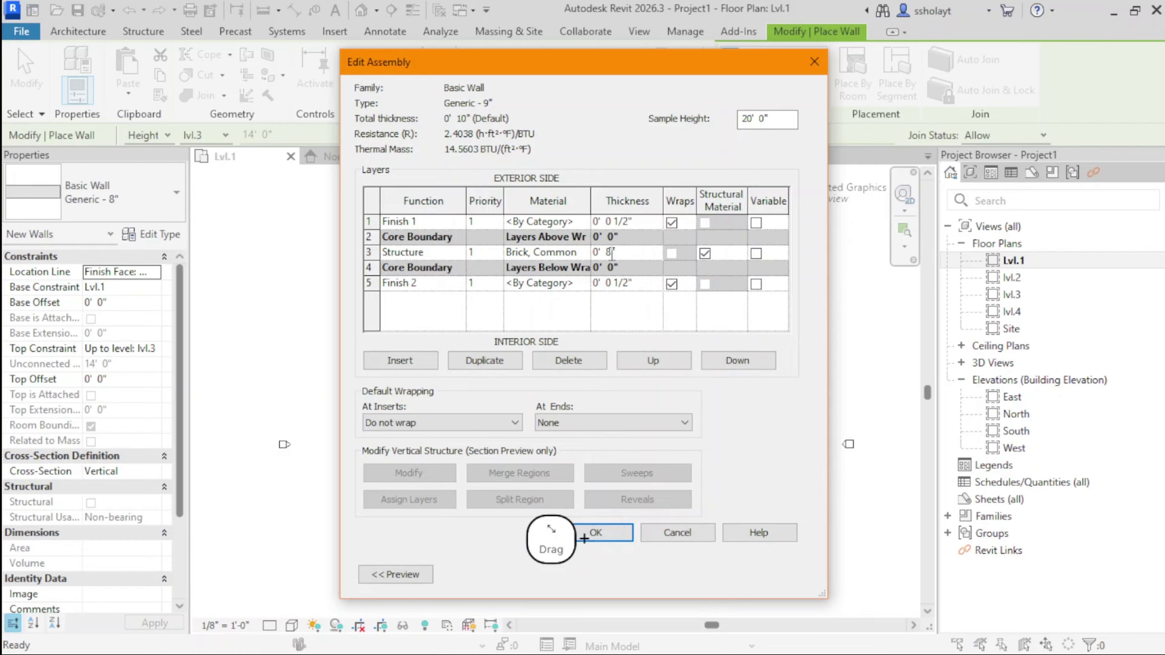
{"action": "type", "text": "8"}
{"action": "left_click", "coordinate": [592, 317]}
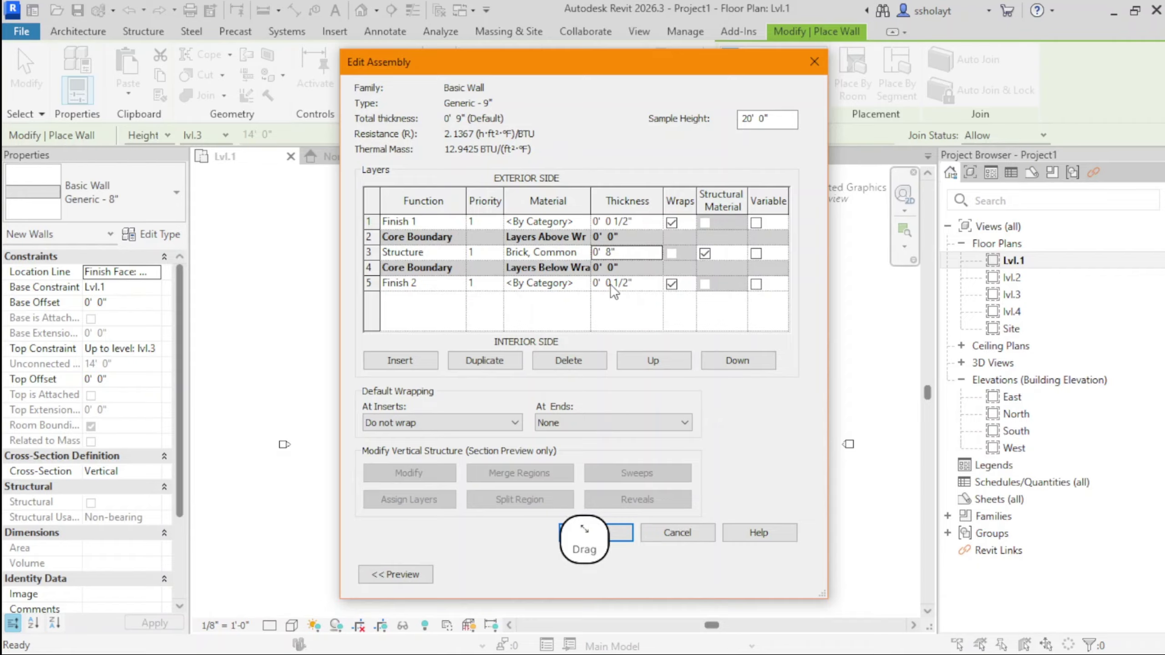
Search the project materials for "plaste" and assign Gypsum Wall Board to the Finish 2 layer
{"action": "left_click", "coordinate": [568, 283]}
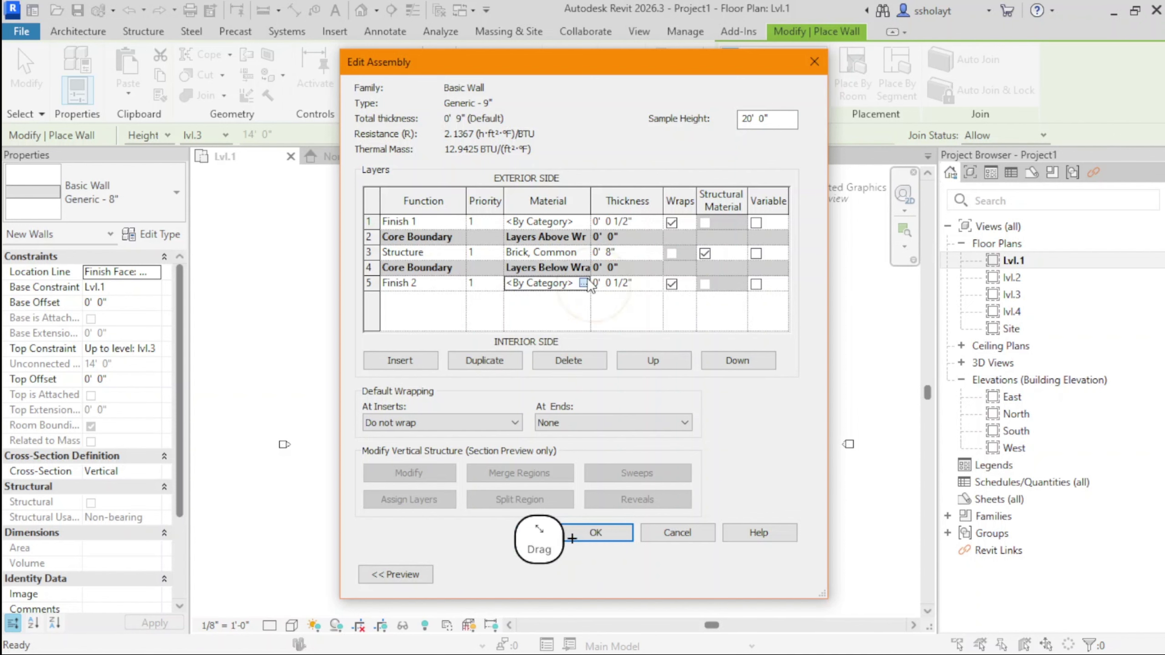
{"action": "left_click", "coordinate": [584, 284]}
{"action": "scroll", "coordinate": [381, 250], "scroll_direction": "up", "scroll_amount": 1}
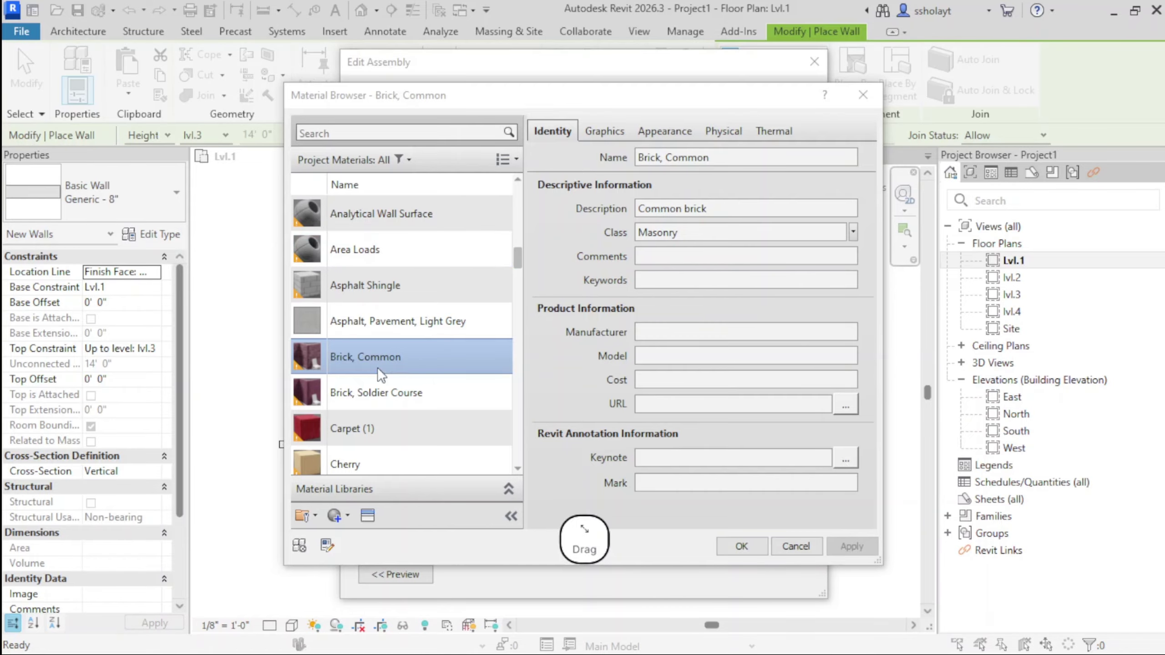
{"action": "scroll", "coordinate": [354, 399], "scroll_direction": "down", "scroll_amount": 2}
{"action": "scroll", "coordinate": [354, 396], "scroll_direction": "up", "scroll_amount": 3}
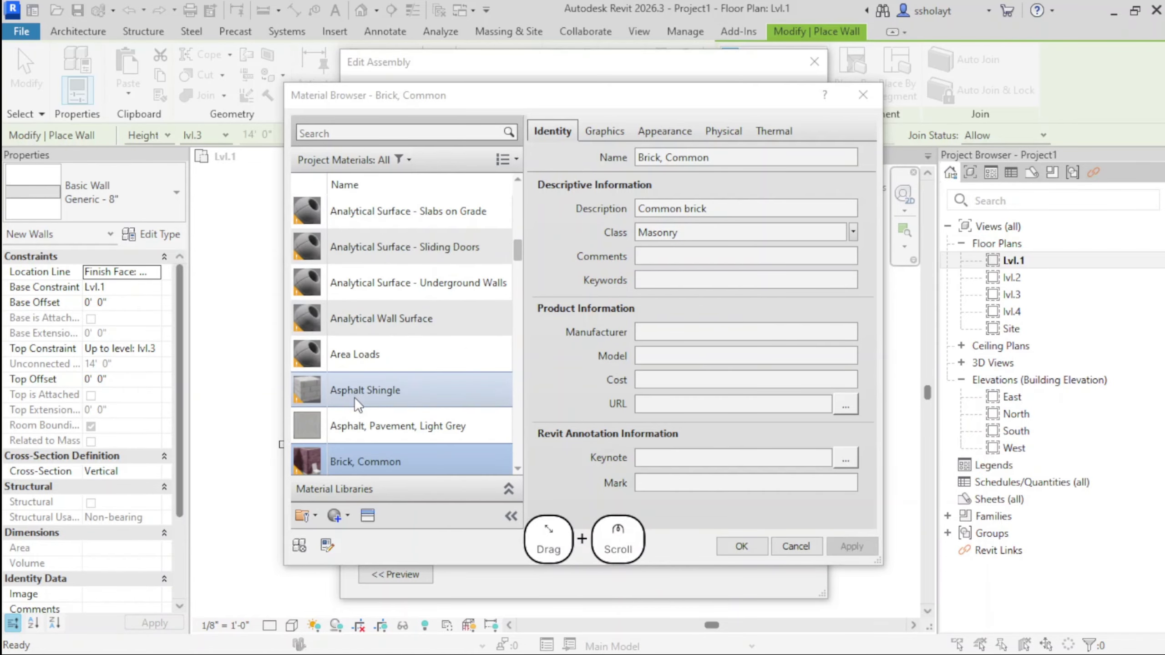
{"action": "left_click", "coordinate": [391, 132]}
{"action": "type", "text": "pl"}
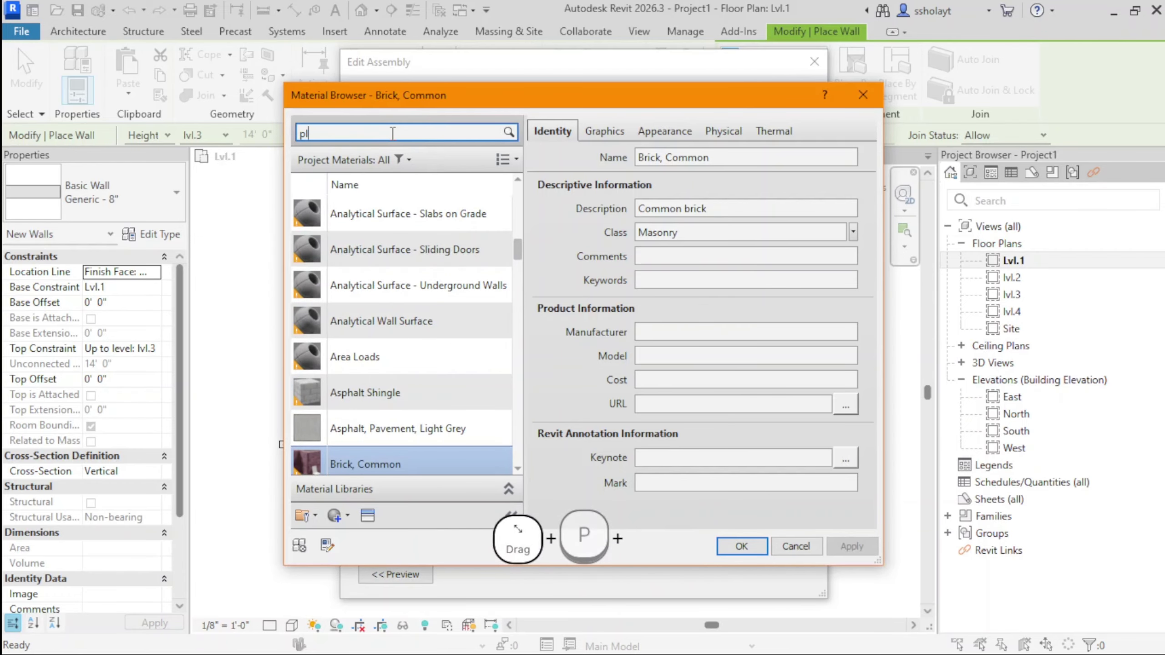
{"action": "type", "text": "aste"}
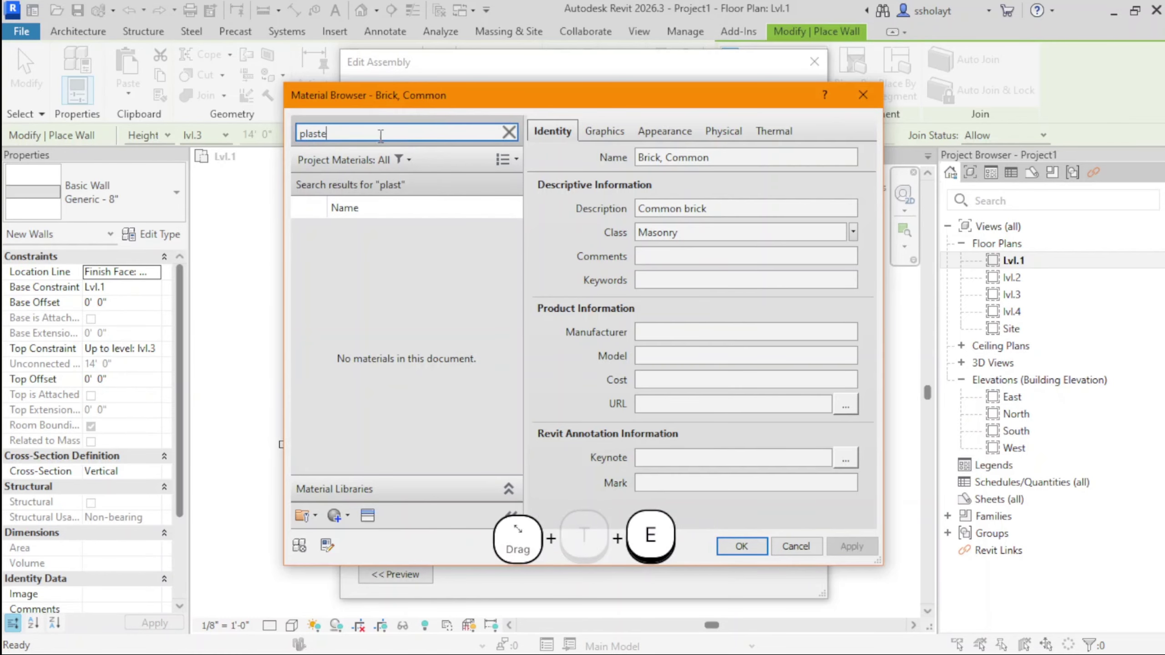
{"action": "left_click", "coordinate": [364, 242]}
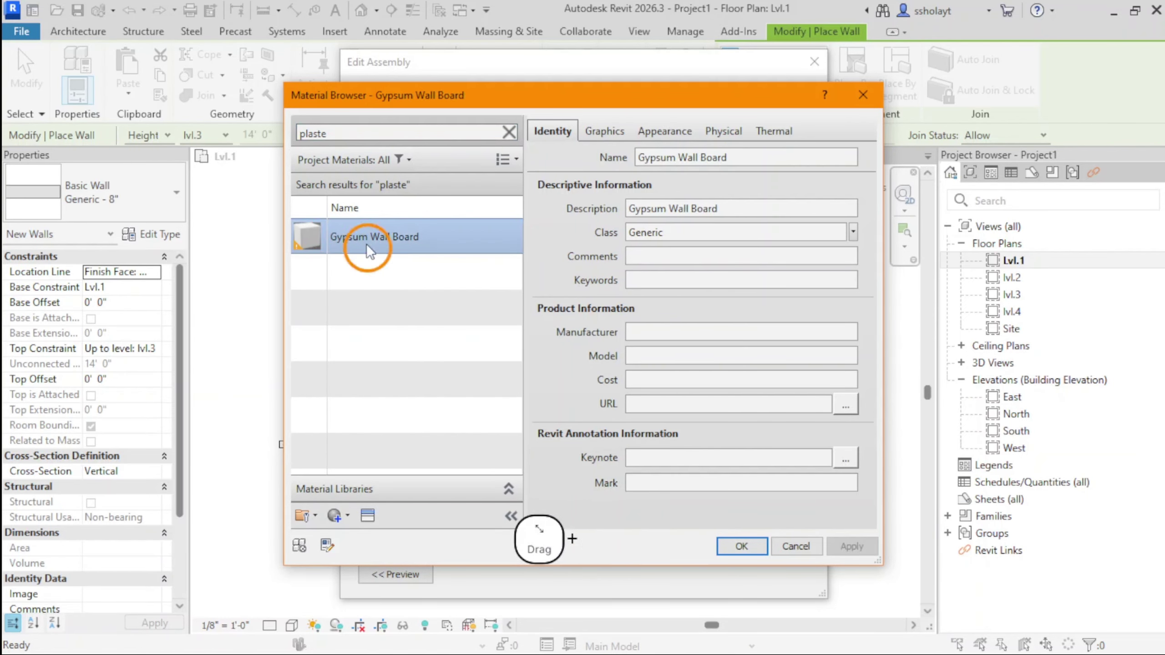
{"action": "left_click", "coordinate": [754, 552]}
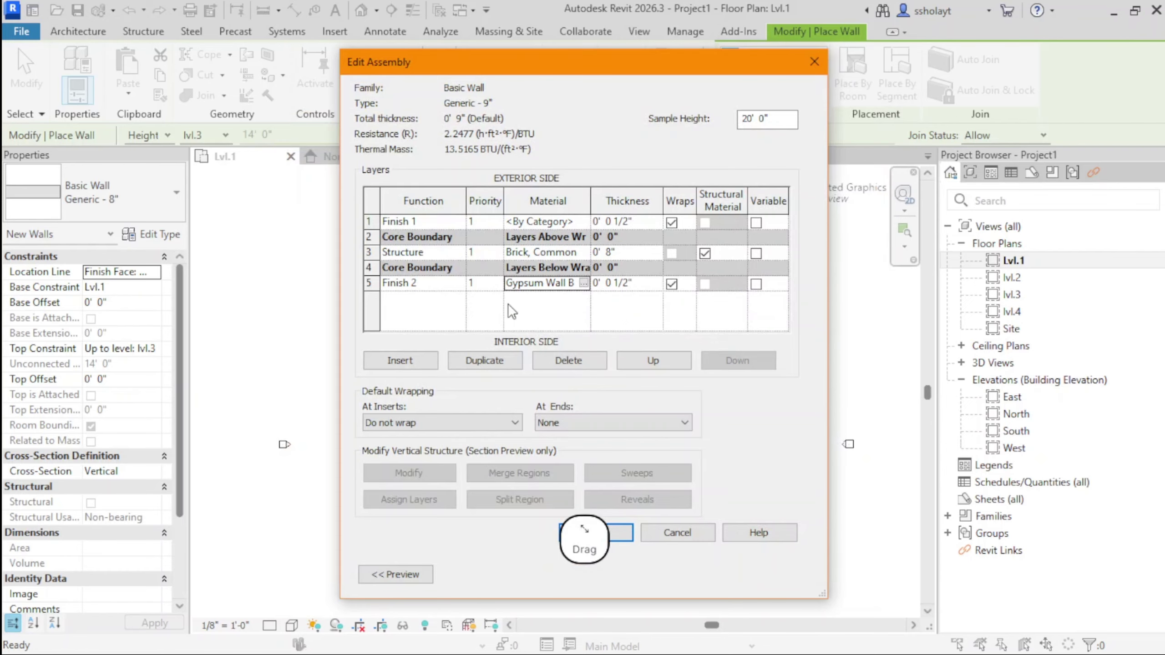
Assign Gypsum Wall Board as the material of the Finish 1 layer
{"action": "left_click", "coordinate": [545, 221]}
{"action": "left_click", "coordinate": [583, 221]}
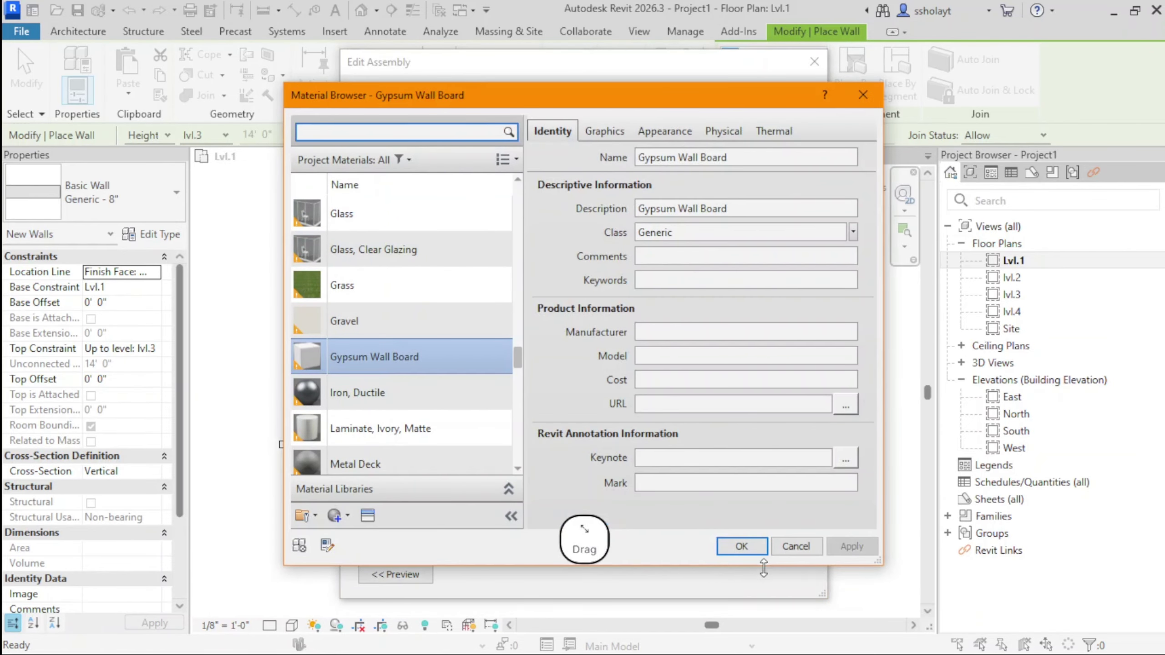
{"action": "left_click", "coordinate": [753, 546]}
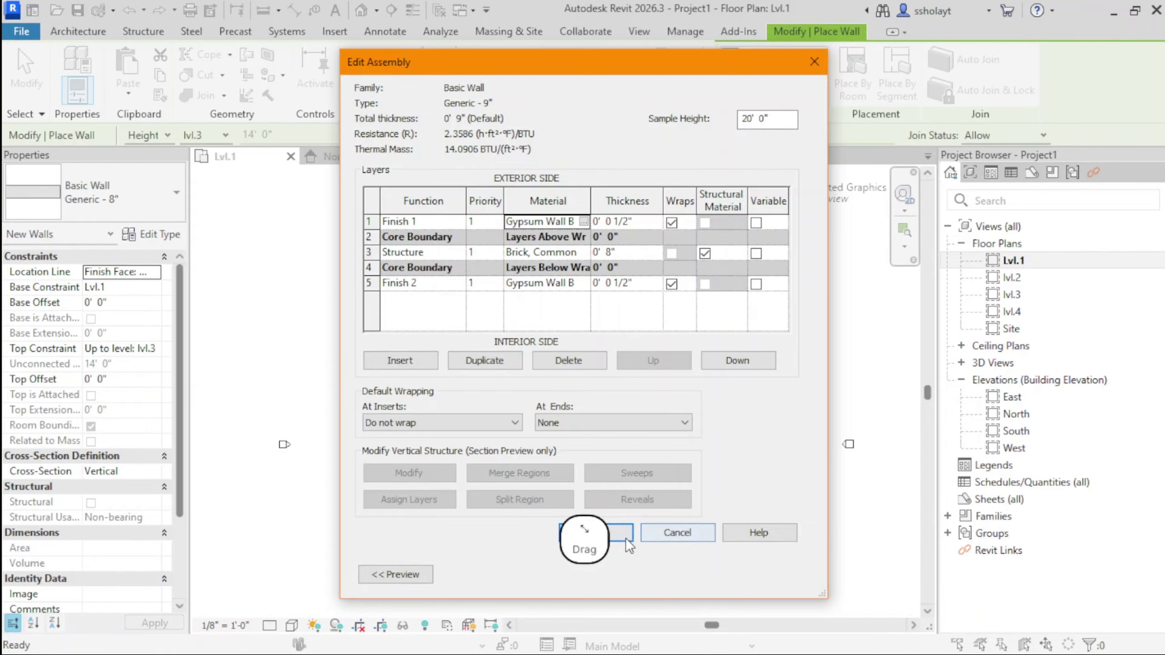
Inspect the layered wall in the assembly preview, and accept the structure and type changes for Generic - 9"
{"action": "left_click", "coordinate": [380, 576]}
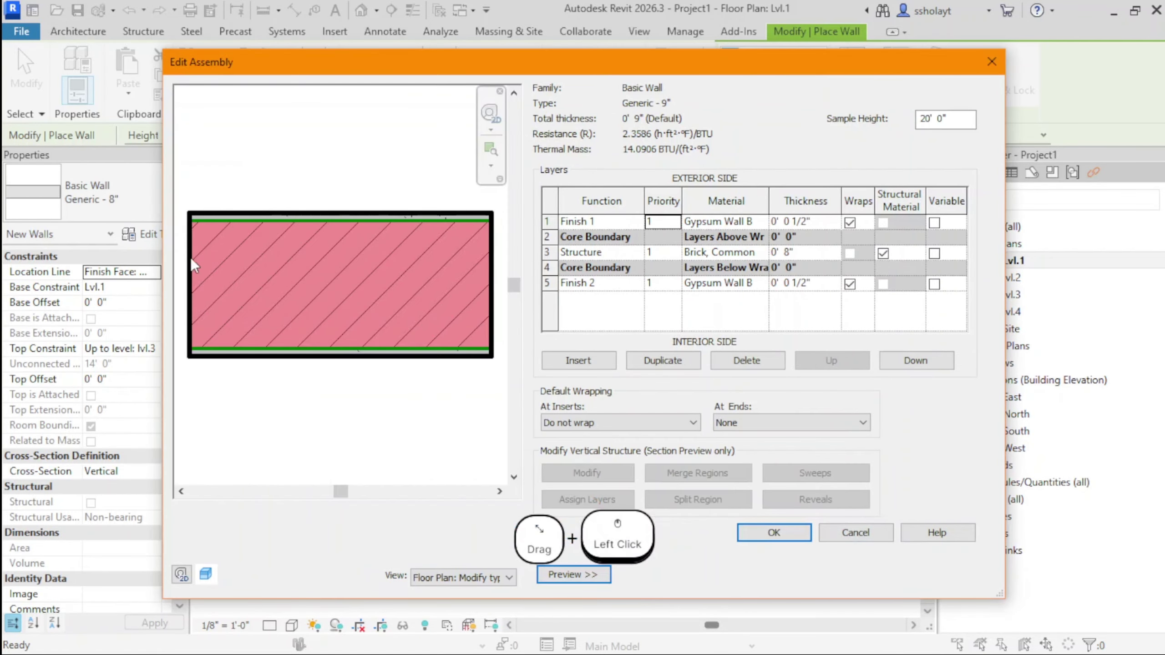
{"action": "scroll", "coordinate": [246, 240], "scroll_direction": "up", "scroll_amount": 2}
{"action": "scroll", "coordinate": [394, 256], "scroll_direction": "down", "scroll_amount": 1}
{"action": "middle_click_drag", "start_coordinate": [402, 267], "coordinate": [483, 281]}
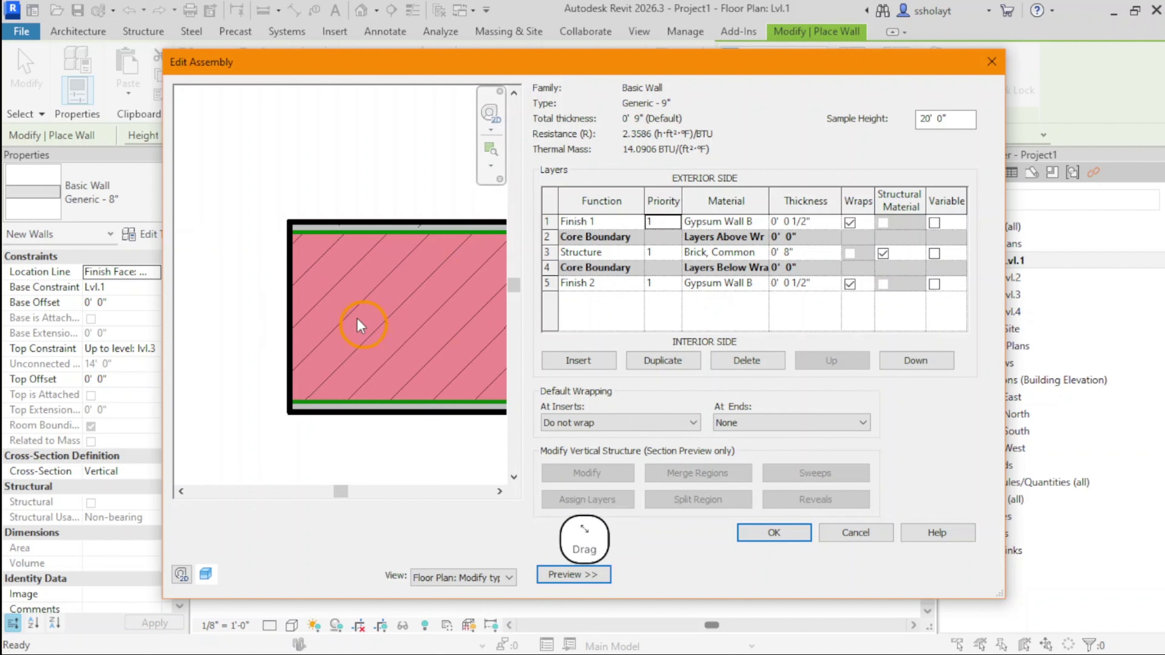
{"action": "scroll", "coordinate": [356, 318], "scroll_direction": "down", "scroll_amount": 1}
{"action": "middle_click_drag", "start_coordinate": [373, 324], "coordinate": [318, 330]}
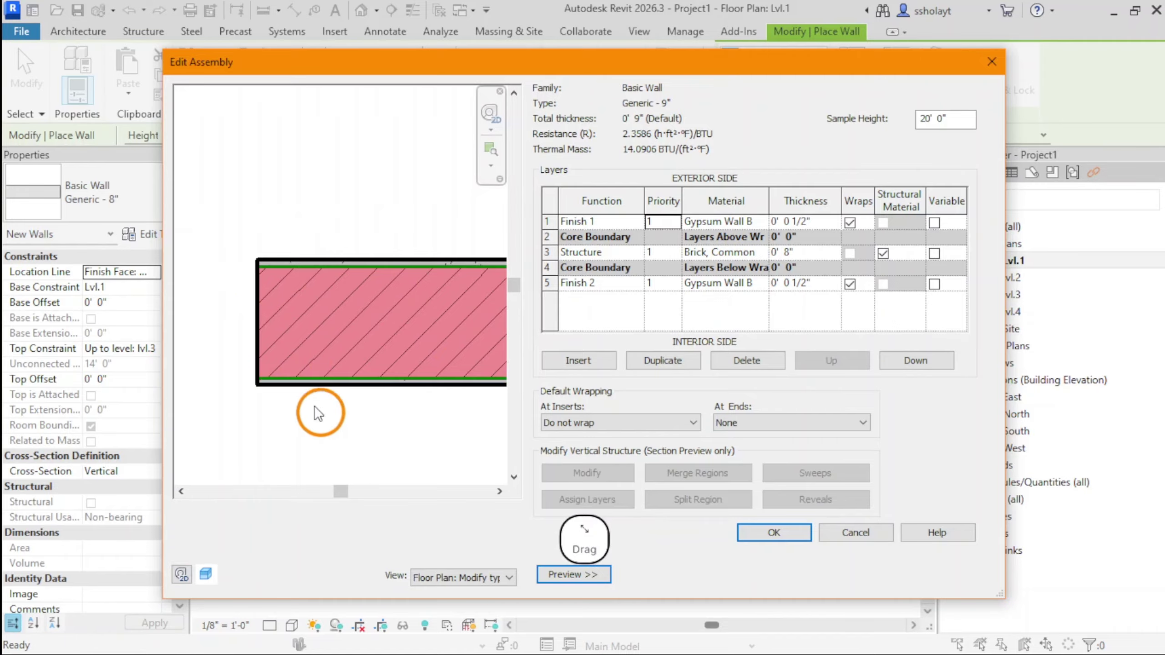
{"action": "scroll", "coordinate": [318, 413], "scroll_direction": "down", "scroll_amount": 1}
{"action": "middle_click_drag", "start_coordinate": [318, 413], "coordinate": [239, 398]}
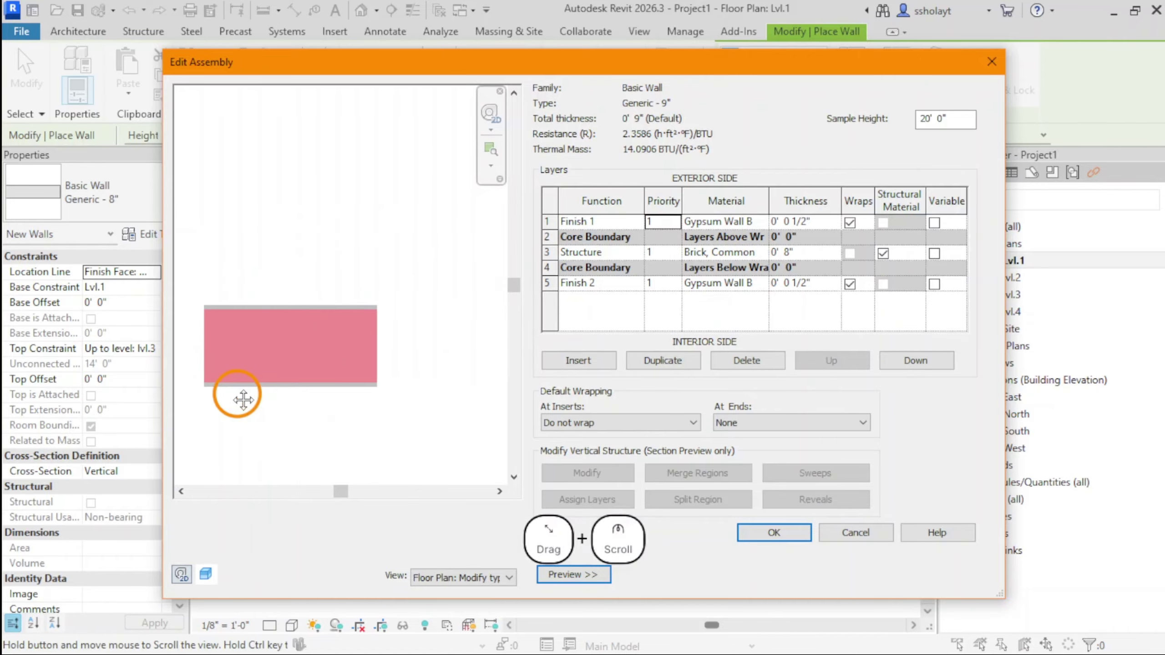
{"action": "left_click", "coordinate": [756, 544]}
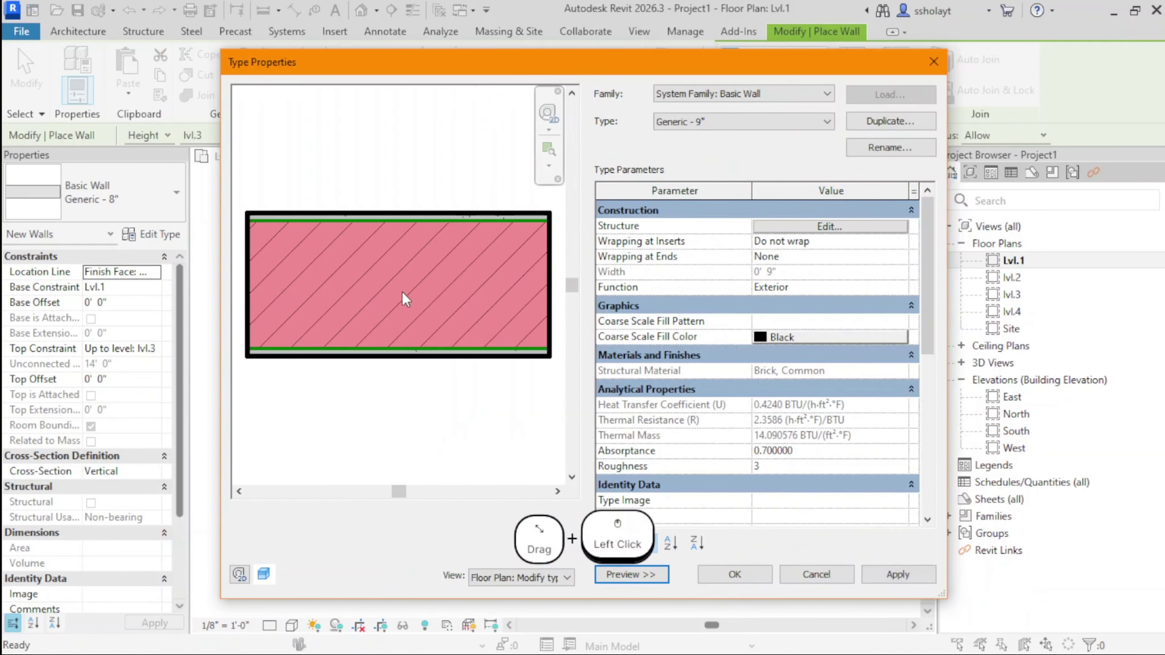
{"action": "left_click", "coordinate": [734, 575]}
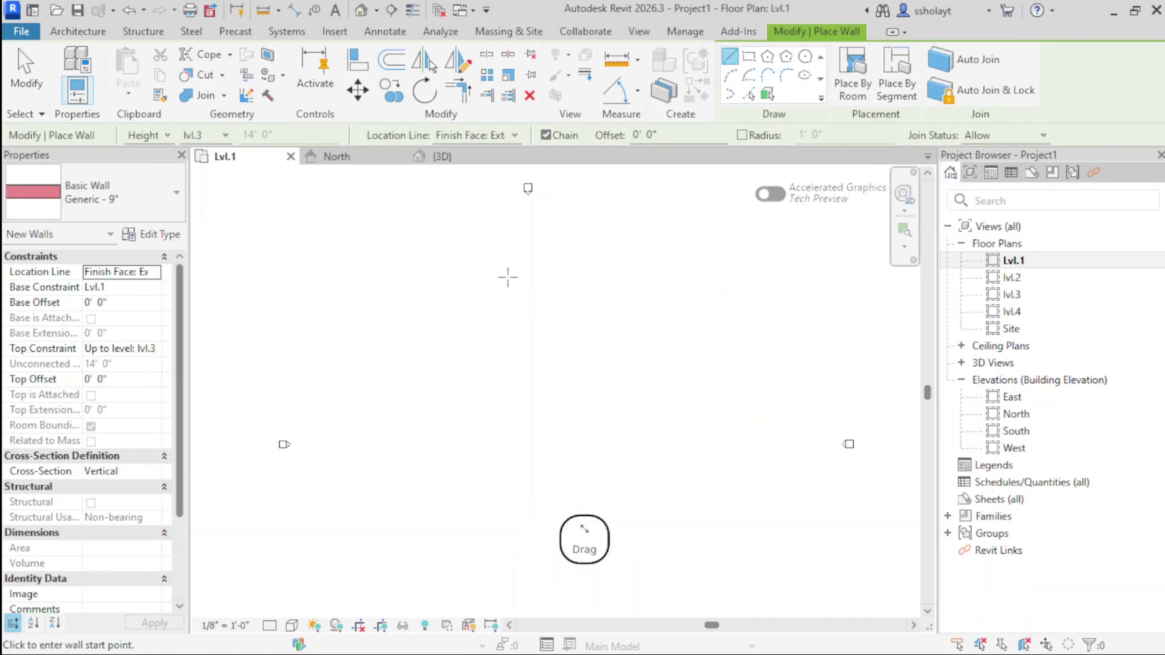
Draw four chained Generic - 9" walls outlining a nearly square room, with a north wall about 50' and a west wall about 49' 6" long
{"action": "scroll", "coordinate": [577, 294], "scroll_direction": "down", "scroll_amount": 1}
{"action": "middle_click_drag", "start_coordinate": [578, 294], "coordinate": [546, 301]}
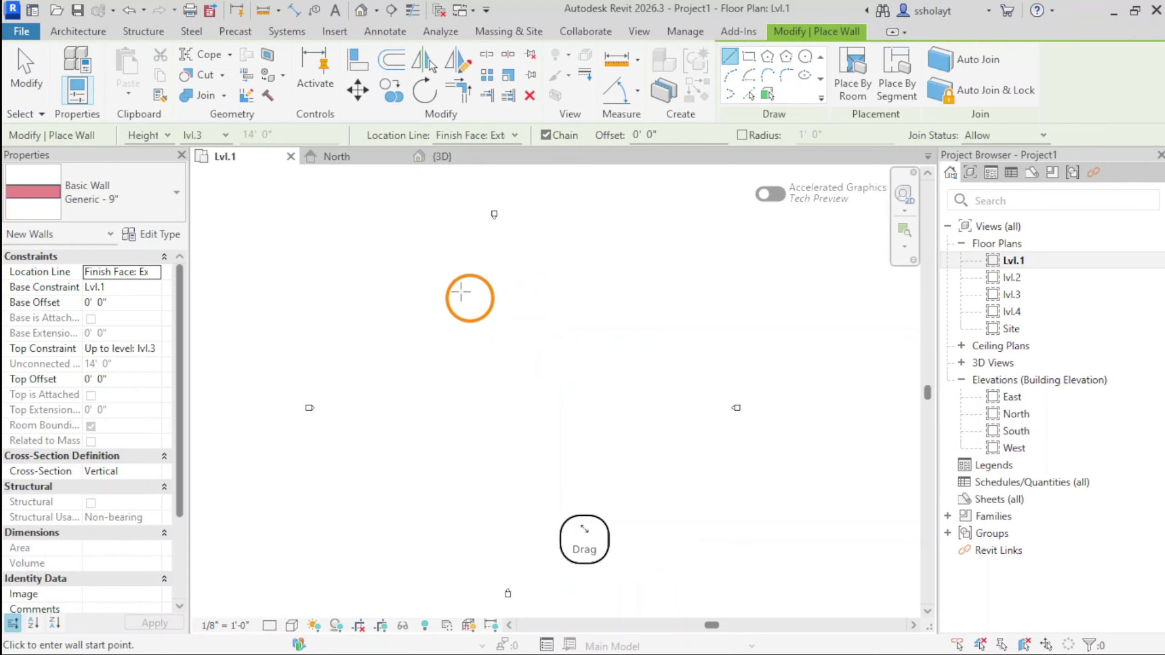
{"action": "left_click", "coordinate": [400, 287]}
{"action": "scroll", "coordinate": [463, 281], "scroll_direction": "up", "scroll_amount": 2}
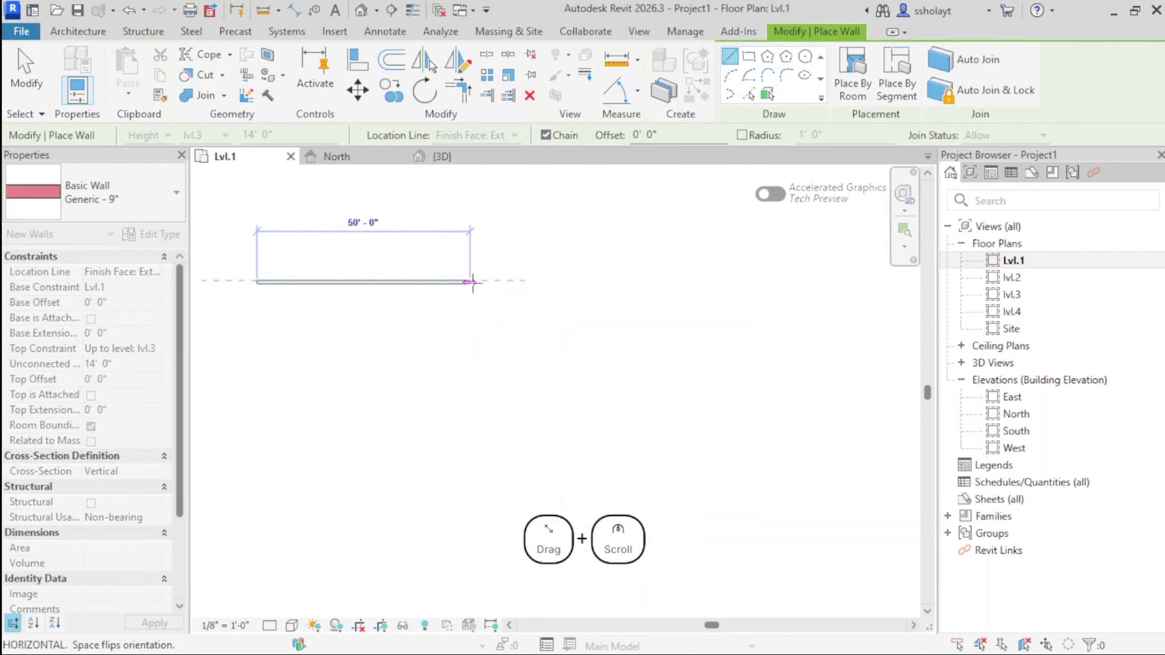
{"action": "left_click", "coordinate": [476, 282]}
{"action": "middle_click_drag", "start_coordinate": [396, 293], "coordinate": [595, 256]}
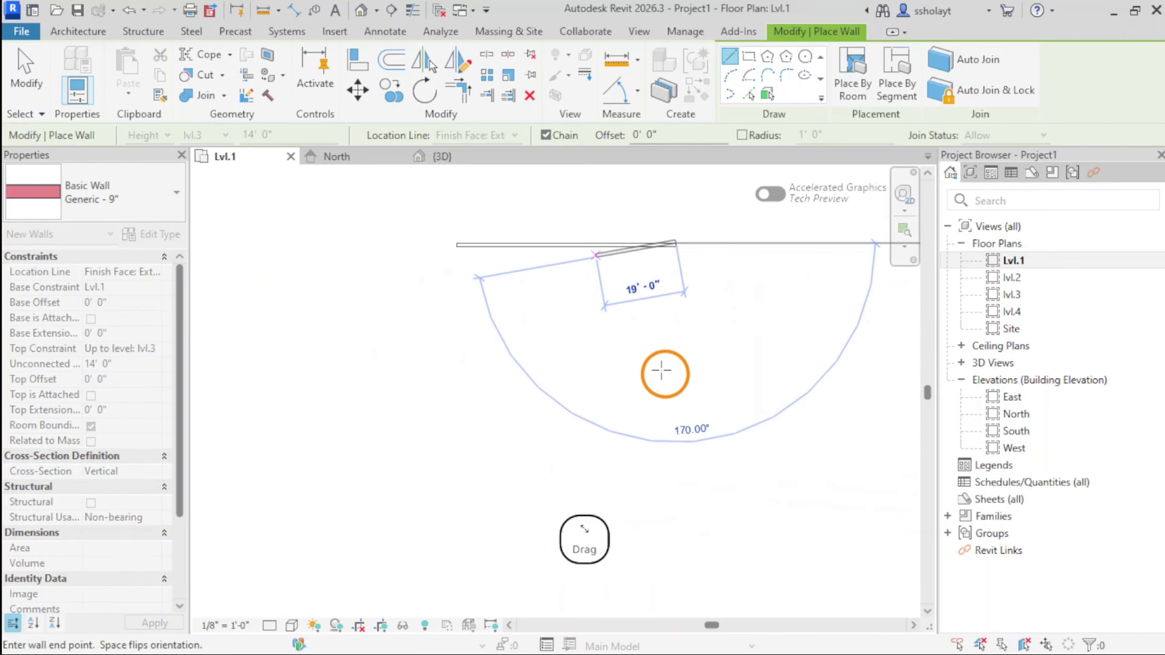
{"action": "left_click", "coordinate": [676, 450]}
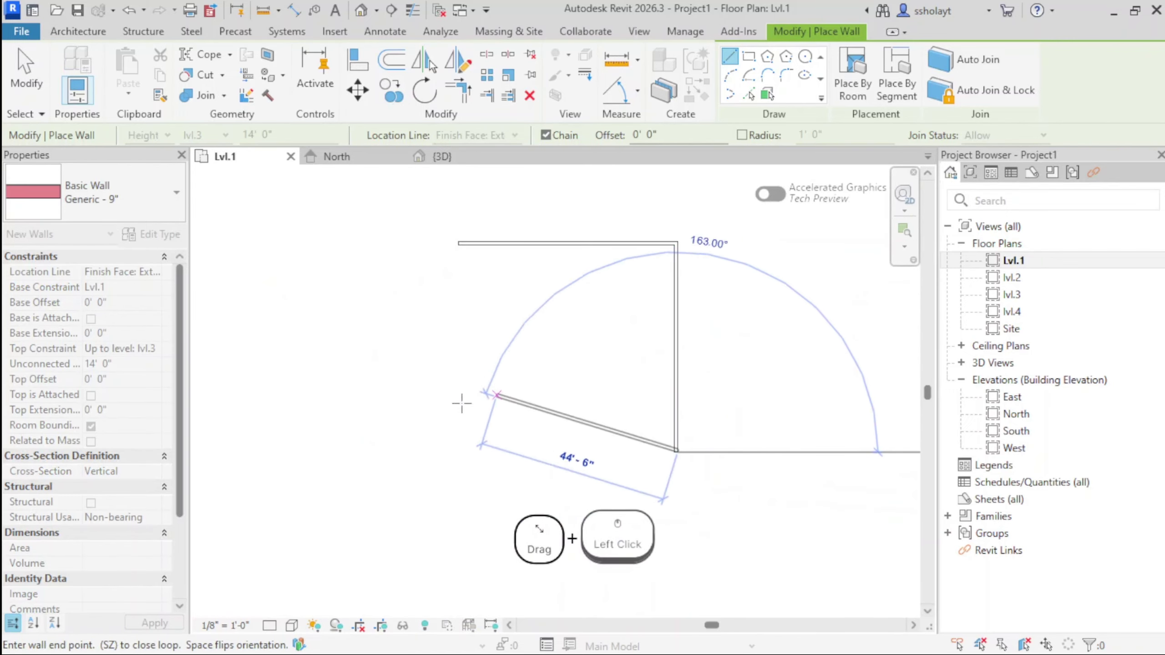
{"action": "left_click", "coordinate": [441, 451]}
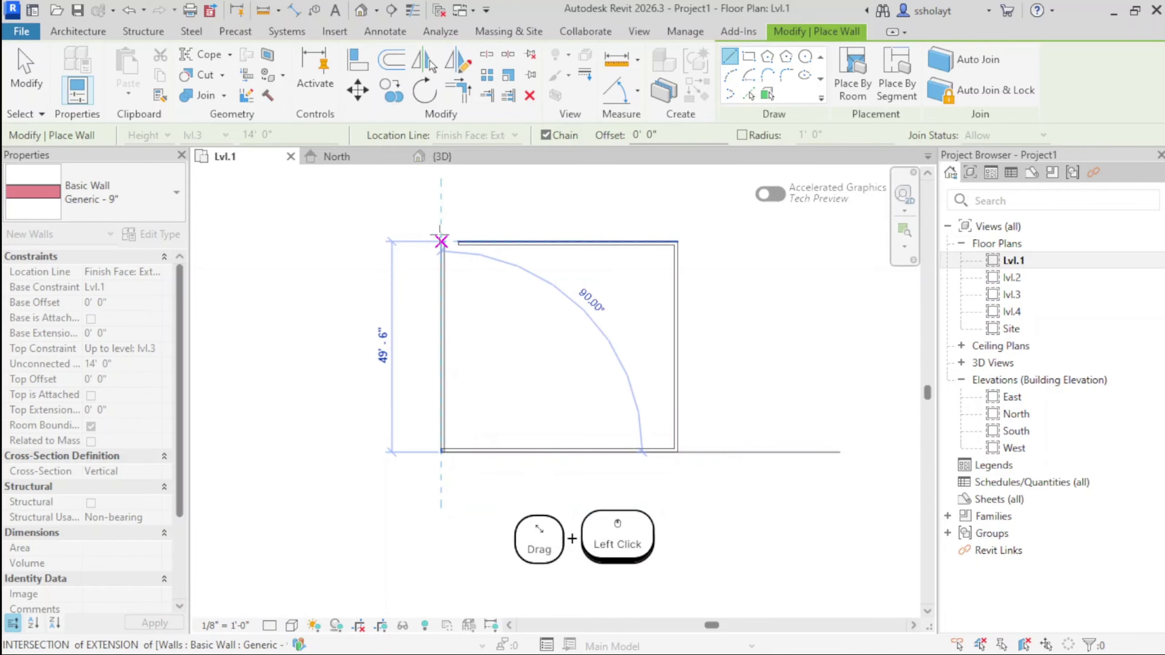
{"action": "left_click", "coordinate": [441, 241]}
Close the gap at the room's northwest corner with a short wall about 5' 7 1/2" long overlapping the north wall, and exit wall placement
{"action": "scroll", "coordinate": [477, 297], "scroll_direction": "up", "scroll_amount": 3}
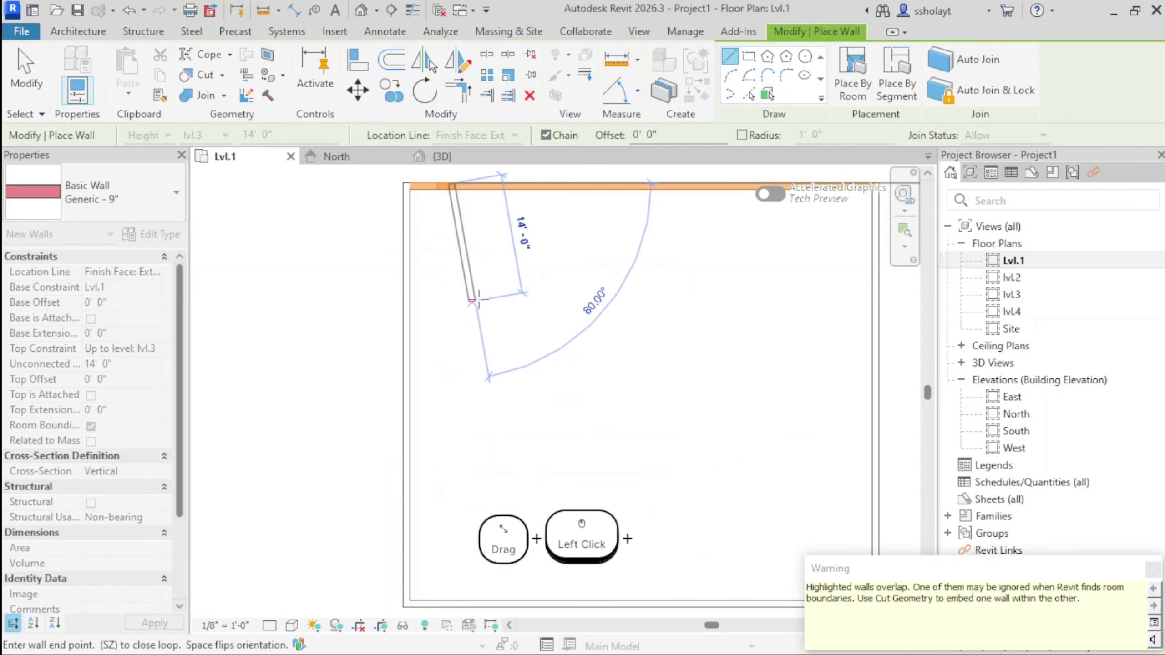
{"action": "middle_click_drag", "start_coordinate": [503, 257], "coordinate": [466, 363]}
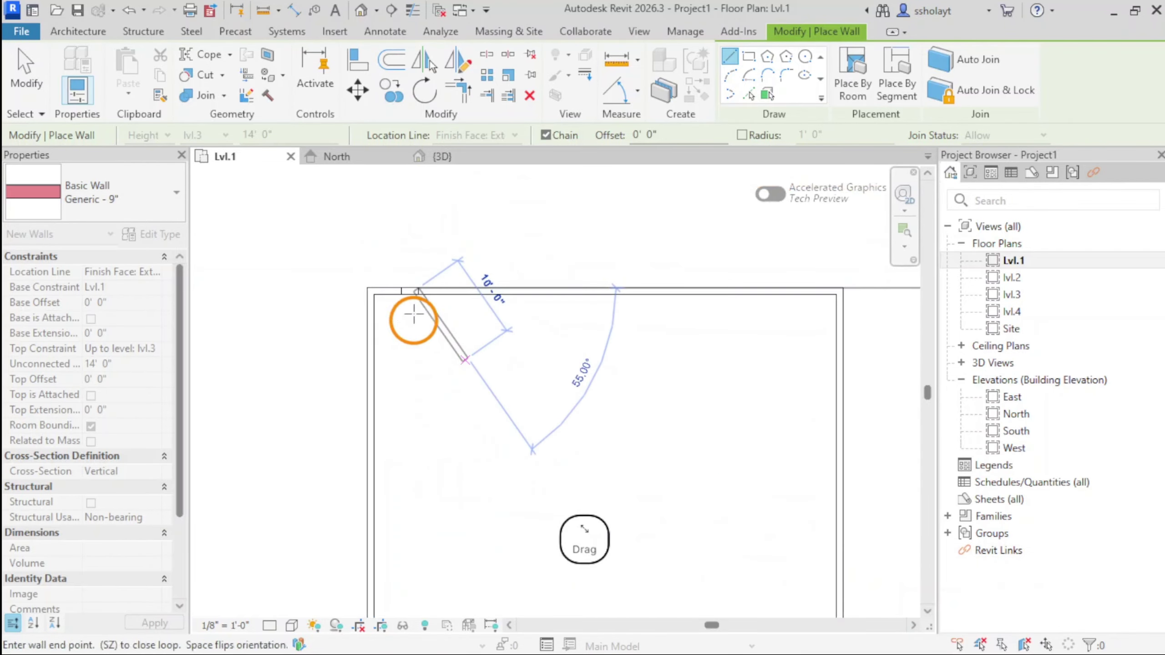
{"action": "left_click", "coordinate": [416, 290]}
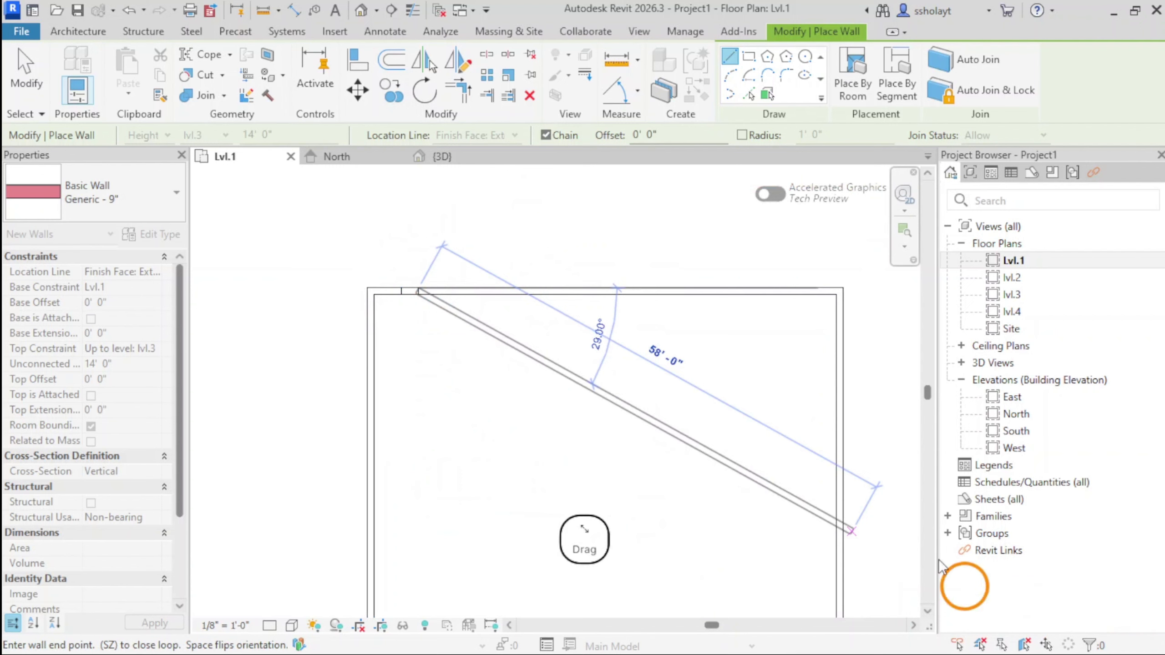
{"action": "key", "text": "Escape"}
{"action": "key", "text": "Escape"}
{"action": "key", "text": "Escape"}
{"action": "key", "text": "Escape"}
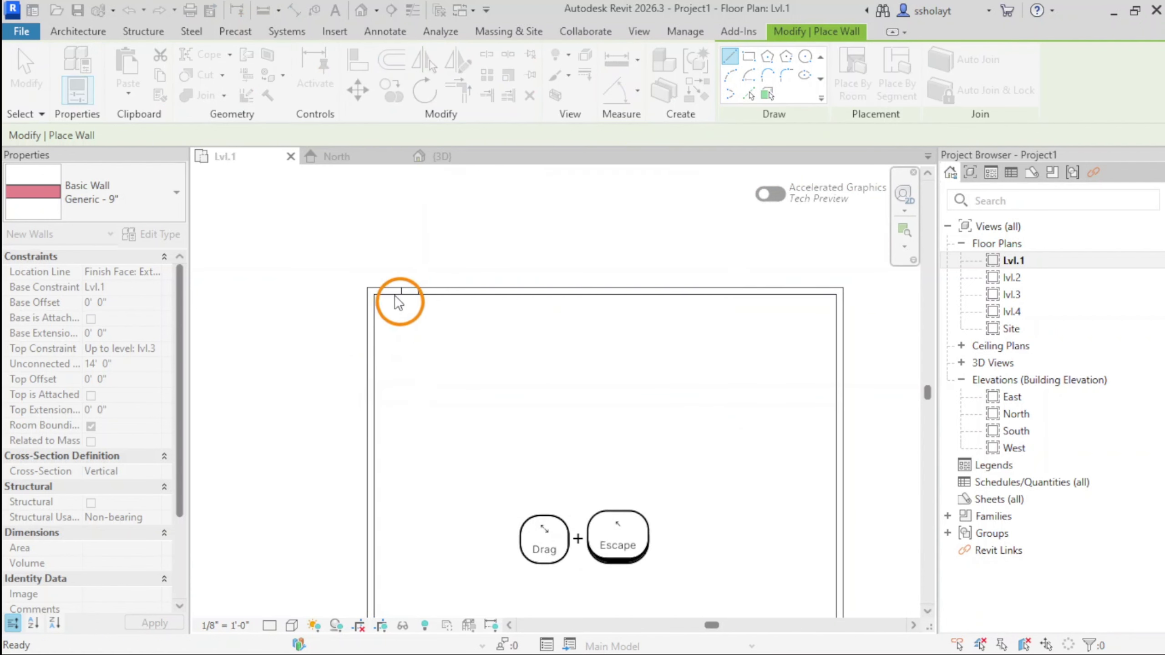
Select the short overlapping wall at the northwest corner and show its related warnings
{"action": "middle_click_drag", "start_coordinate": [551, 408], "coordinate": [595, 468]}
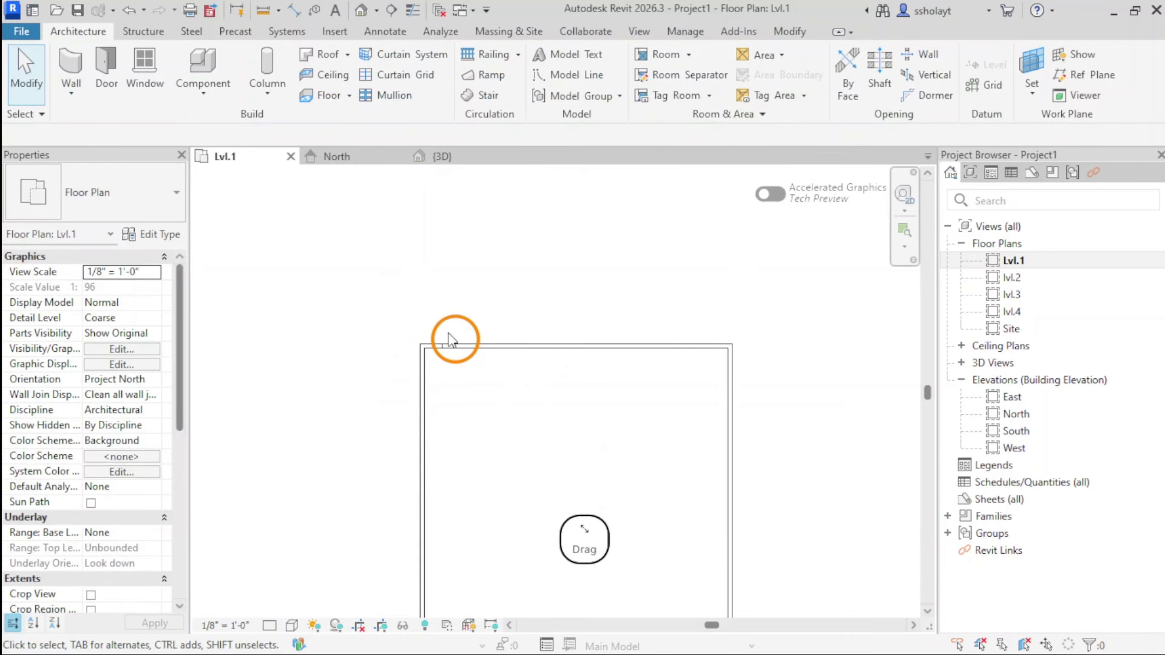
{"action": "scroll", "coordinate": [447, 339], "scroll_direction": "up", "scroll_amount": 5}
{"action": "left_click", "coordinate": [435, 371]}
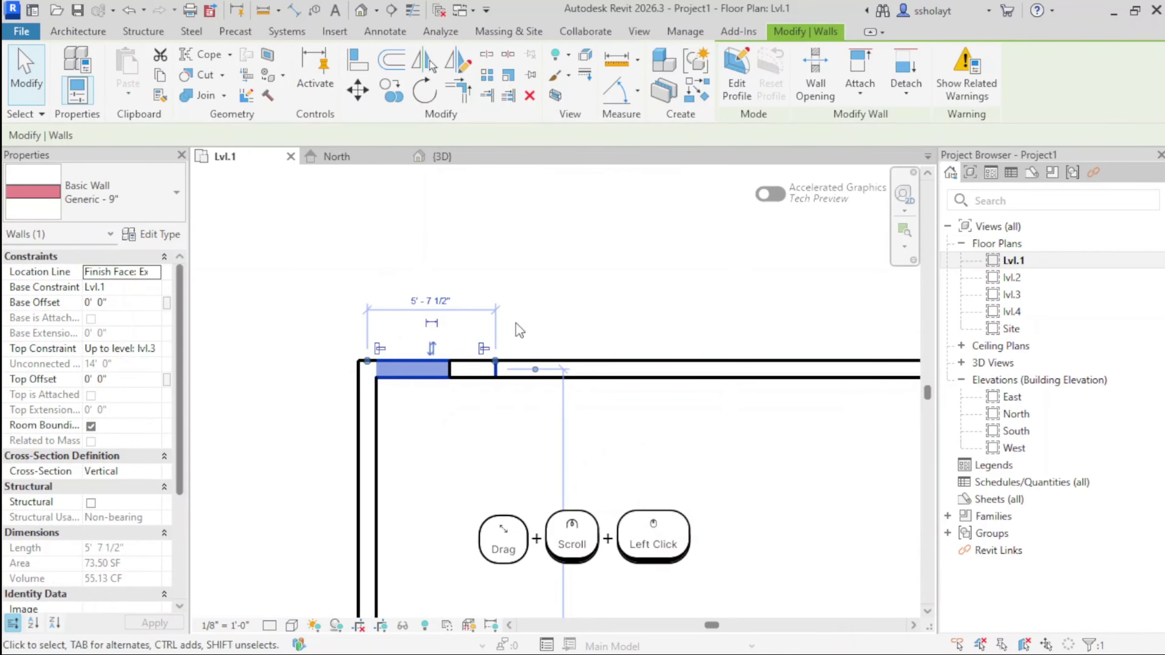
{"action": "left_click", "coordinate": [974, 87]}
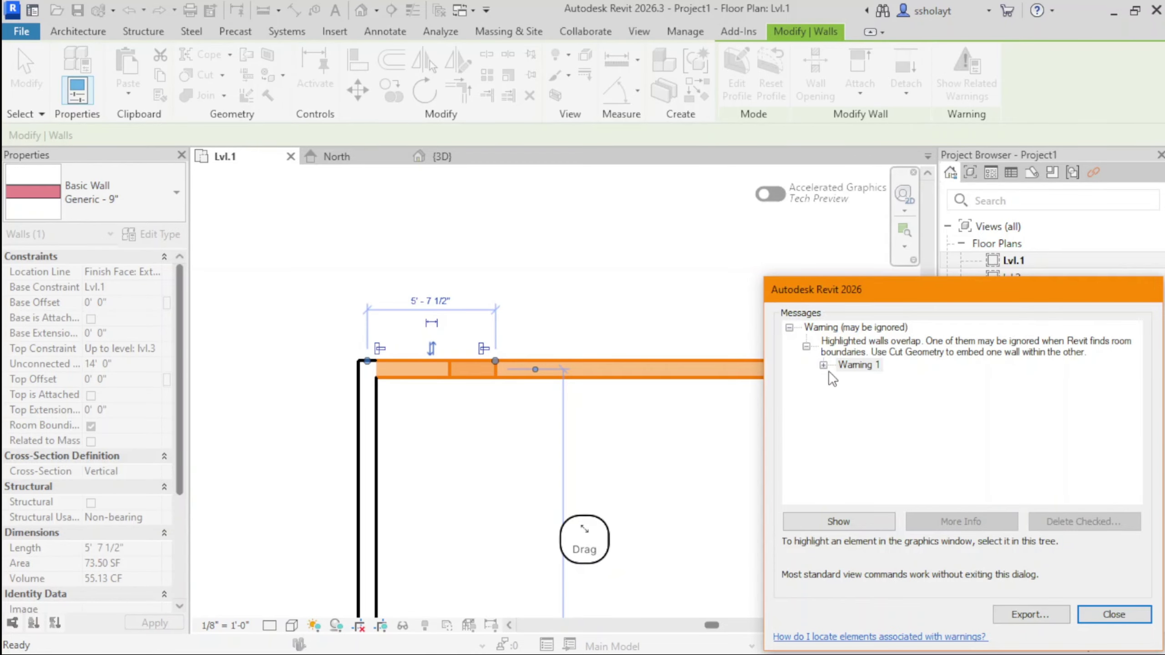
Show the overlapping walls from the warning in the floor plan, inspect the overlap at the northwest corner, and dismiss the warning messages
{"action": "left_click", "coordinate": [843, 521]}
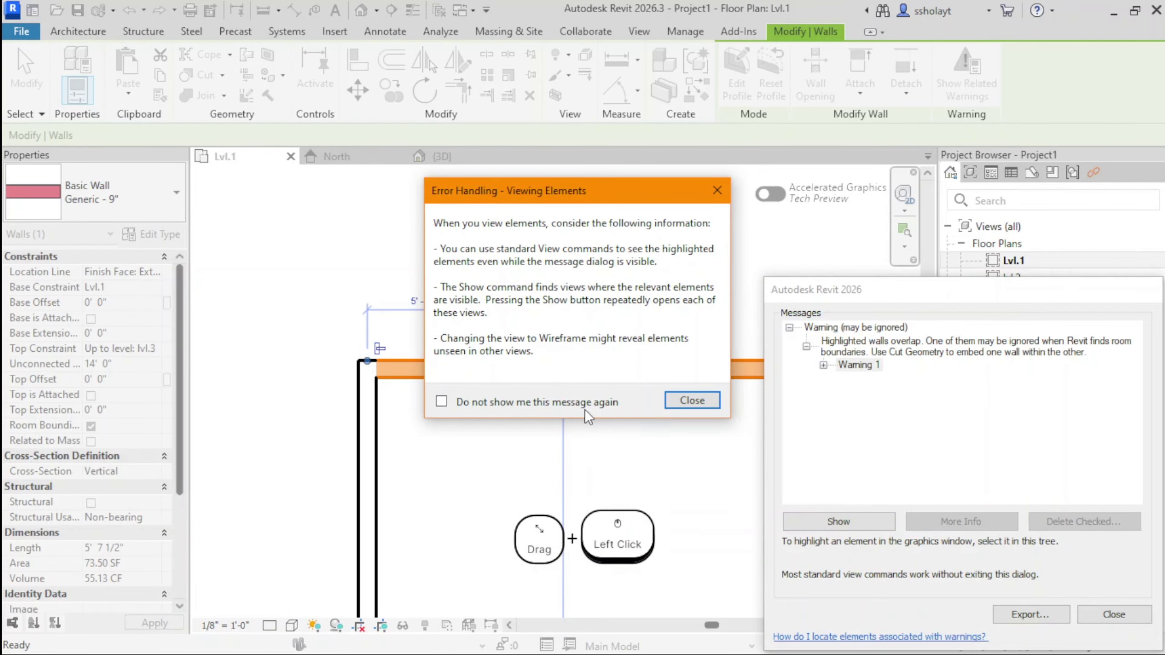
{"action": "left_click", "coordinate": [684, 399]}
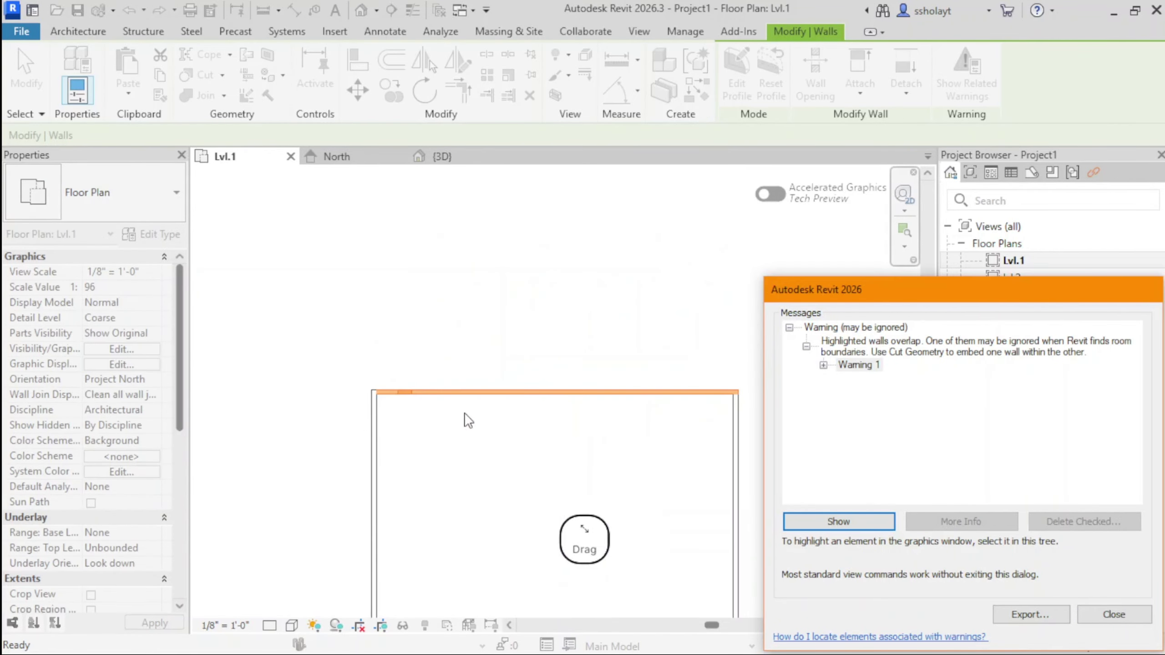
{"action": "scroll", "coordinate": [377, 433], "scroll_direction": "up", "scroll_amount": 2}
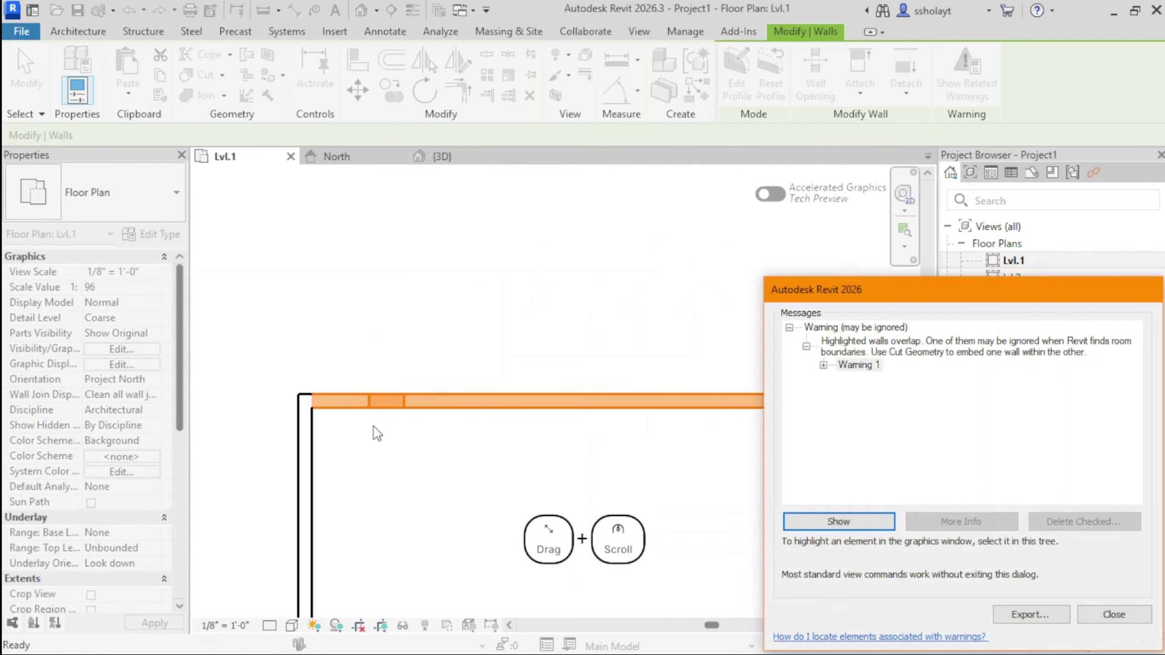
{"action": "scroll", "coordinate": [371, 407], "scroll_direction": "up", "scroll_amount": 2}
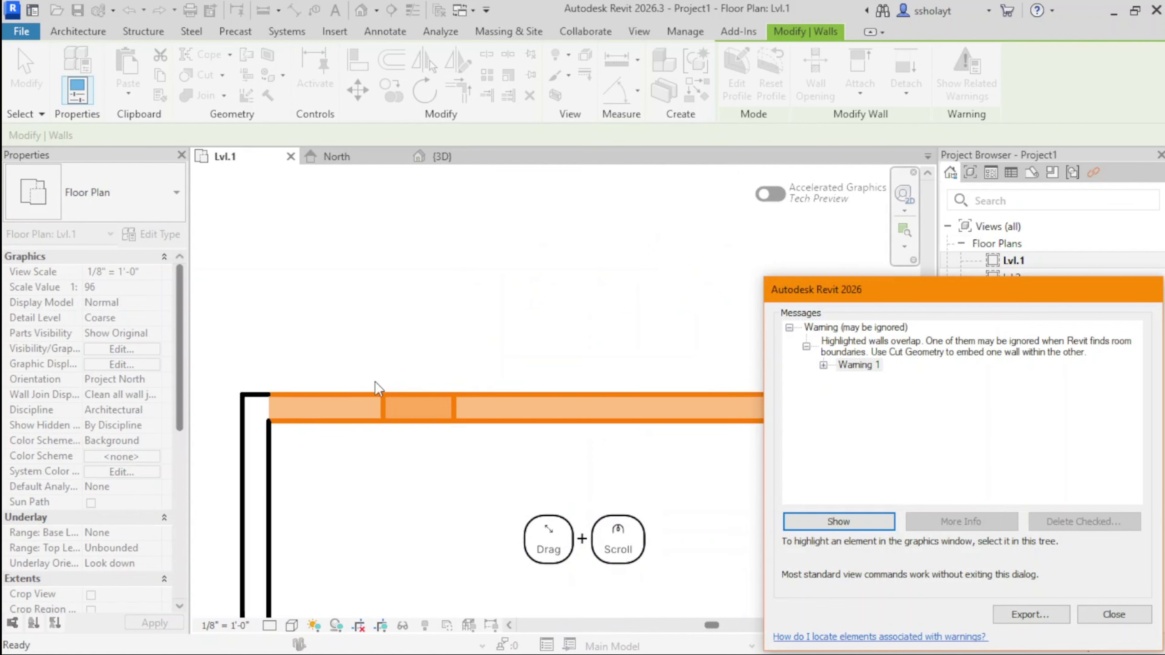
{"action": "mouse_move", "coordinate": [396, 357]}
{"action": "left_mouse_down"}
{"action": "mouse_move", "coordinate": [365, 382]}
{"action": "mouse_move", "coordinate": [473, 448]}
{"action": "mouse_move", "coordinate": [388, 344]}
{"action": "left_mouse_up"}
{"action": "left_click_drag", "start_coordinate": [412, 456], "coordinate": [415, 454]}
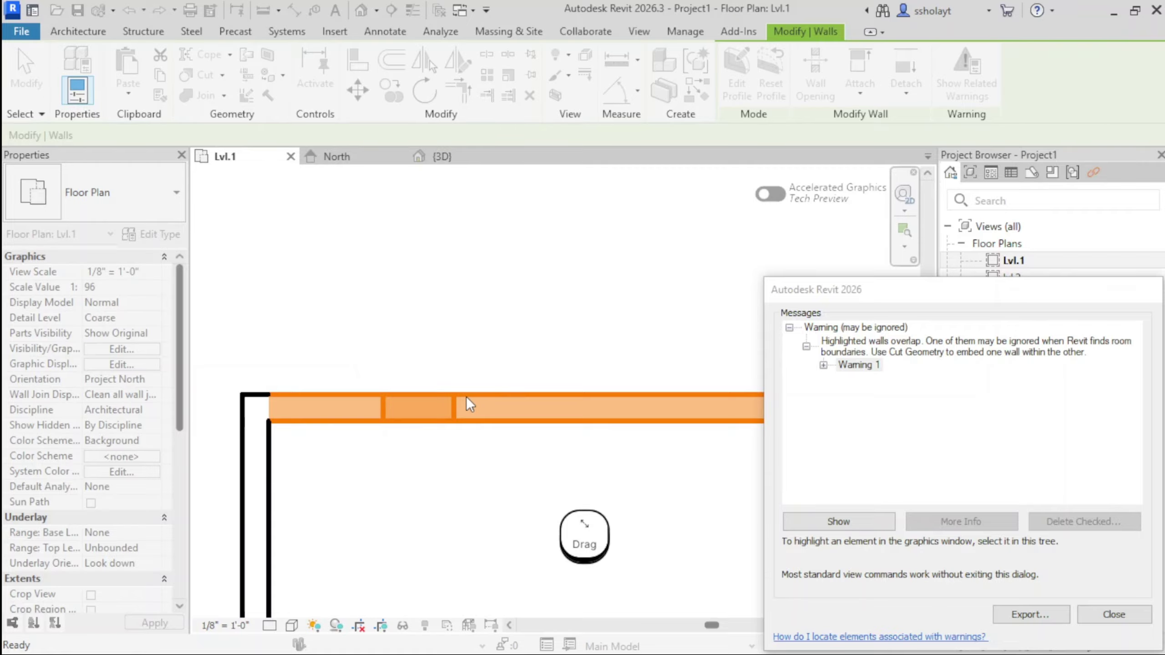
{"action": "scroll", "coordinate": [465, 396], "scroll_direction": "down", "scroll_amount": 1}
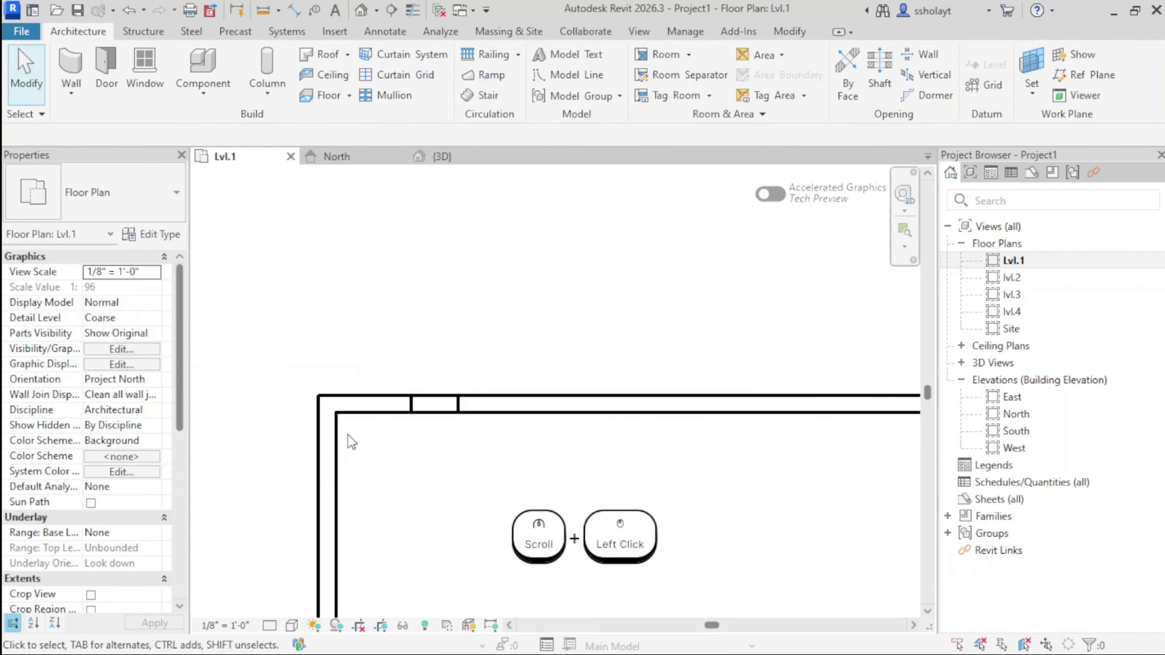
Shorten the short wall at the northwest corner to 3' 0" by pulling its east end clear of the north wall
{"action": "left_click", "coordinate": [395, 404]}
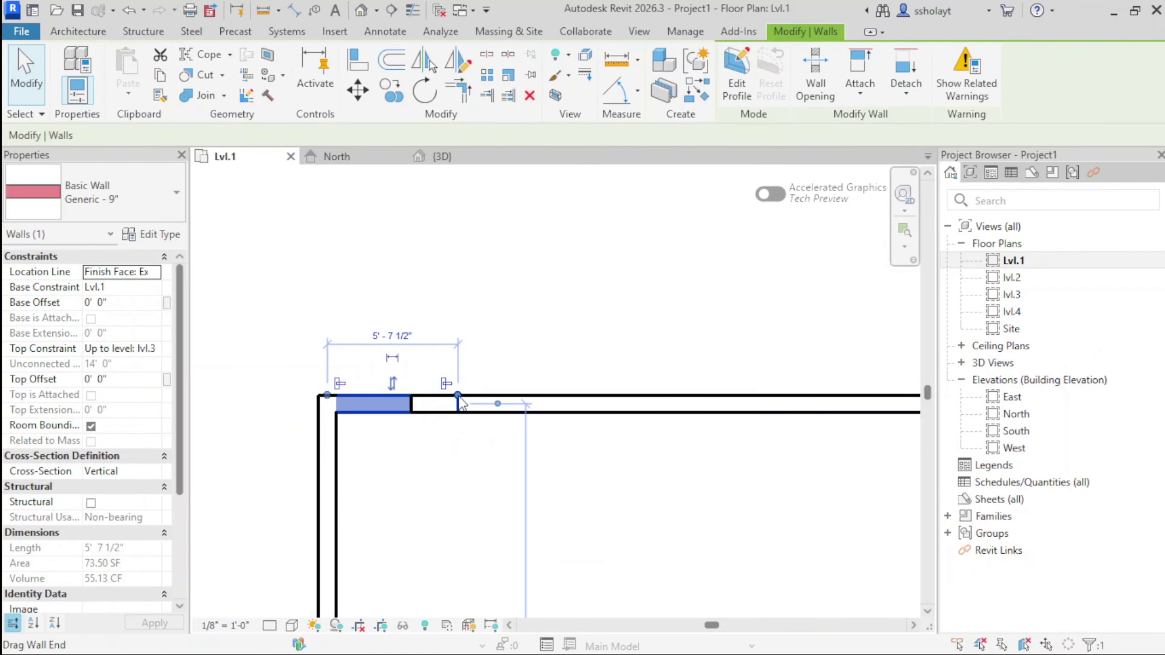
{"action": "left_click_drag", "start_coordinate": [457, 394], "coordinate": [397, 395]}
{"action": "scroll", "coordinate": [432, 387], "scroll_direction": "up", "scroll_amount": 2}
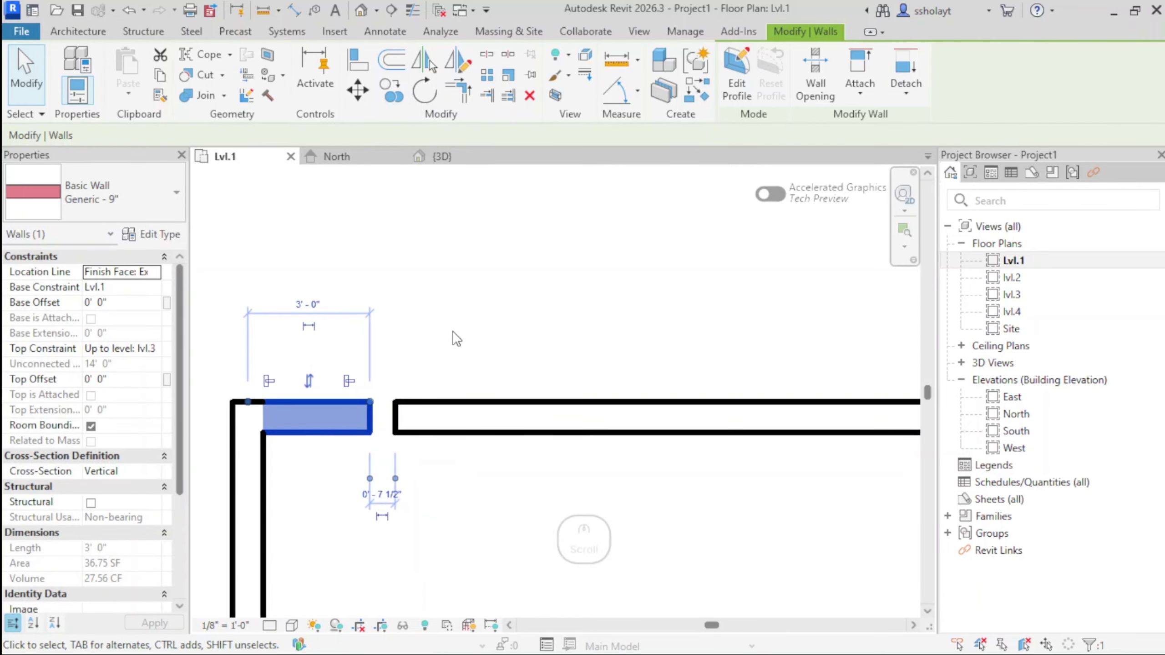
{"action": "left_click", "coordinate": [453, 332]}
Extend the long north wall's west end to the short wall's east end so the two walls join, and deselect
{"action": "scroll", "coordinate": [355, 420], "scroll_direction": "down", "scroll_amount": 3}
{"action": "middle_click_drag", "start_coordinate": [360, 421], "coordinate": [414, 409]}
{"action": "scroll", "coordinate": [413, 408], "scroll_direction": "up", "scroll_amount": 5}
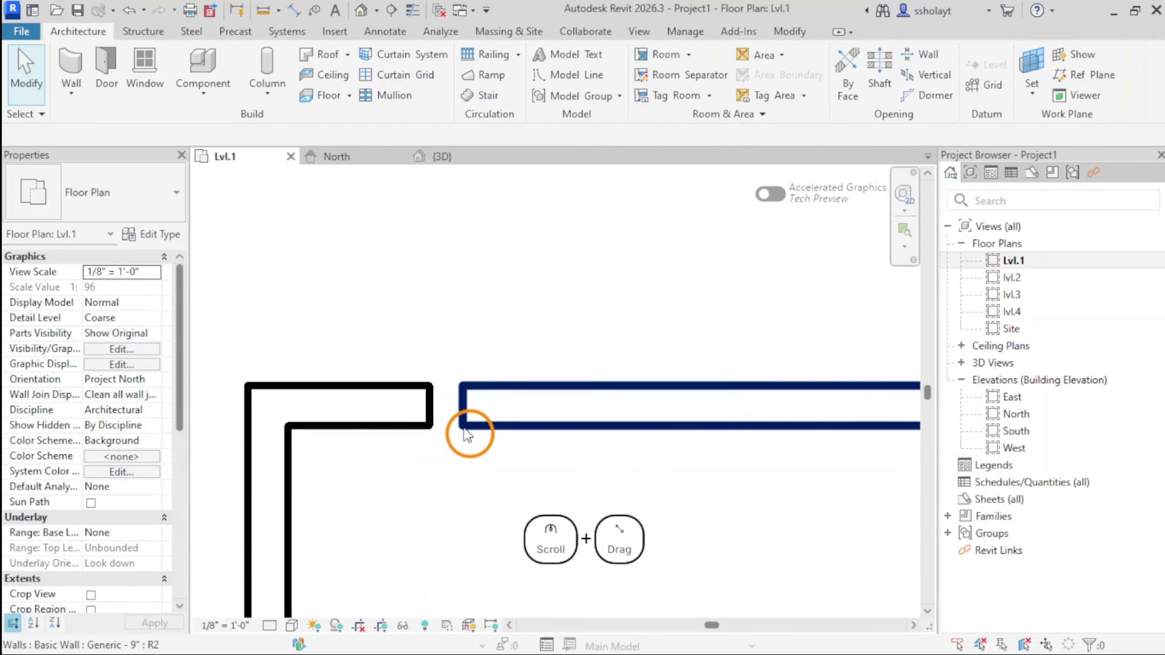
{"action": "left_click", "coordinate": [466, 434]}
{"action": "left_click_drag", "start_coordinate": [462, 385], "coordinate": [370, 387]}
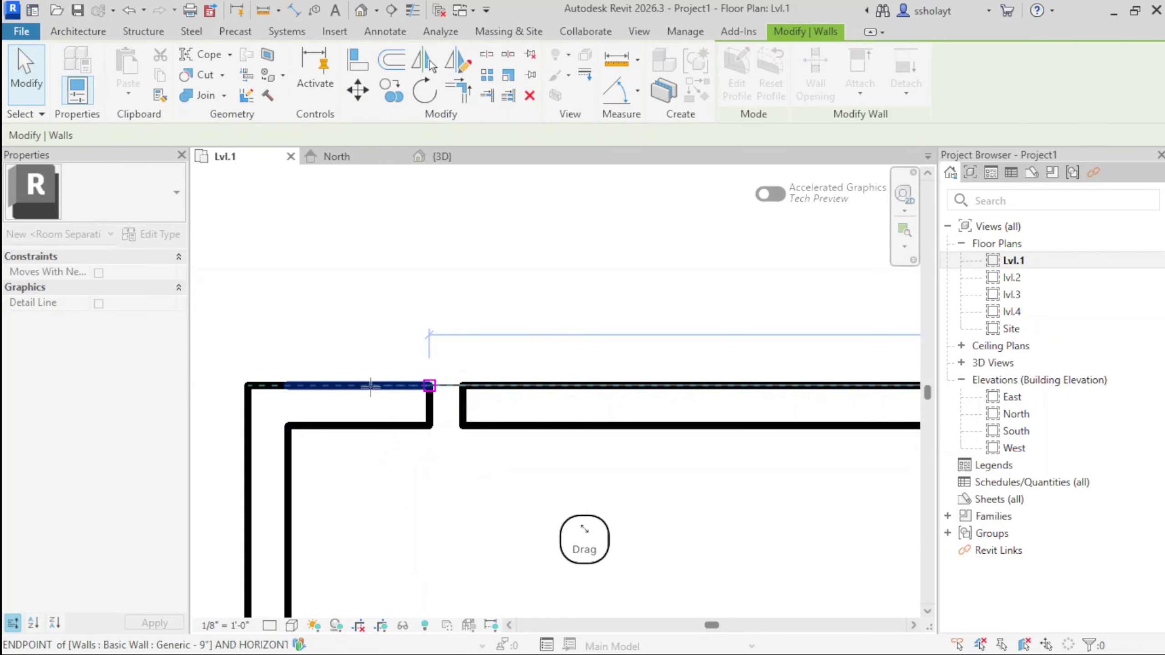
{"action": "left_click", "coordinate": [455, 343]}
{"action": "scroll", "coordinate": [481, 367], "scroll_direction": "down", "scroll_amount": 2}
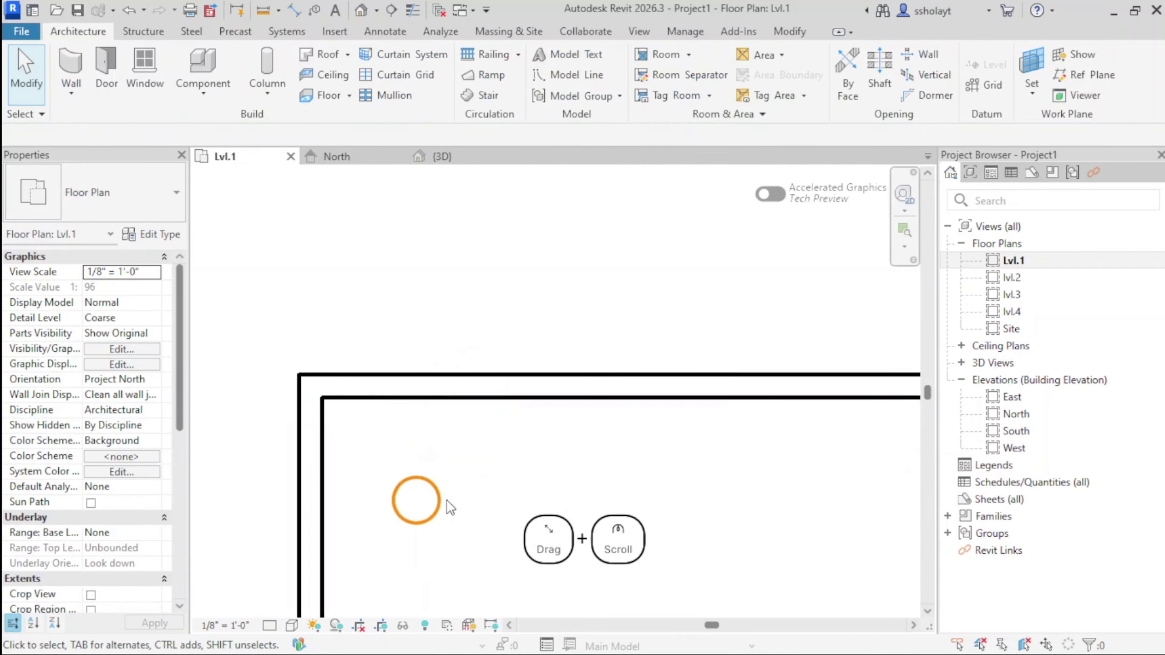
Select the north wall to check that it runs as one continuous wall to the northwest corner, and clear the selection
{"action": "left_click", "coordinate": [478, 397]}
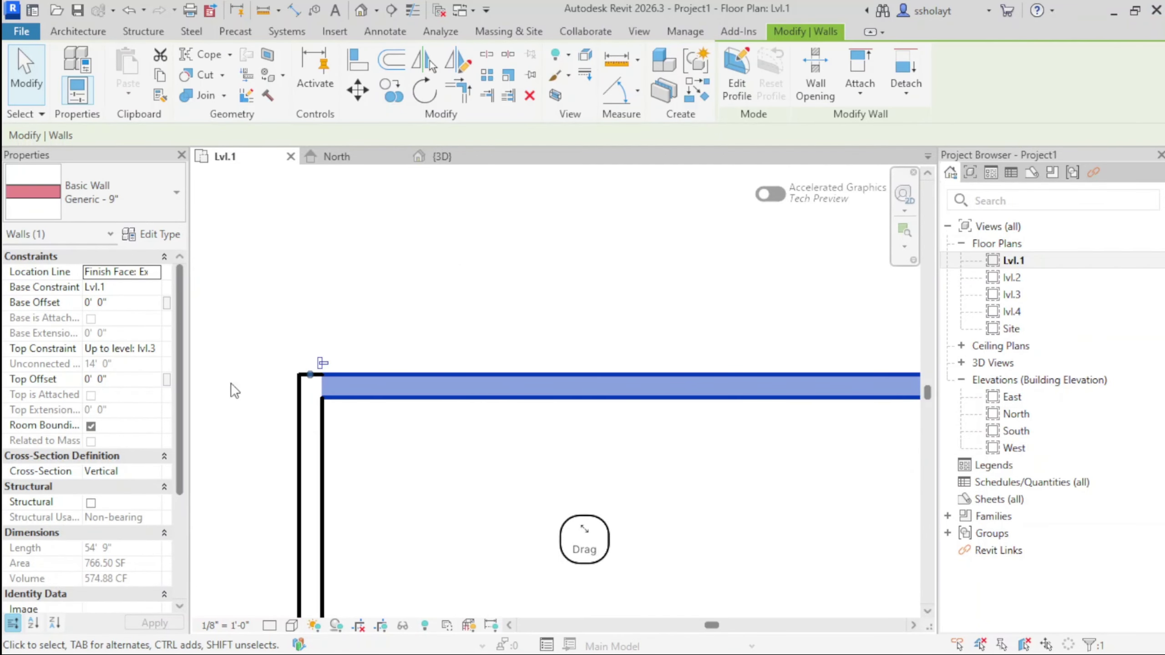
{"action": "scroll", "coordinate": [436, 331], "scroll_direction": "down", "scroll_amount": 3}
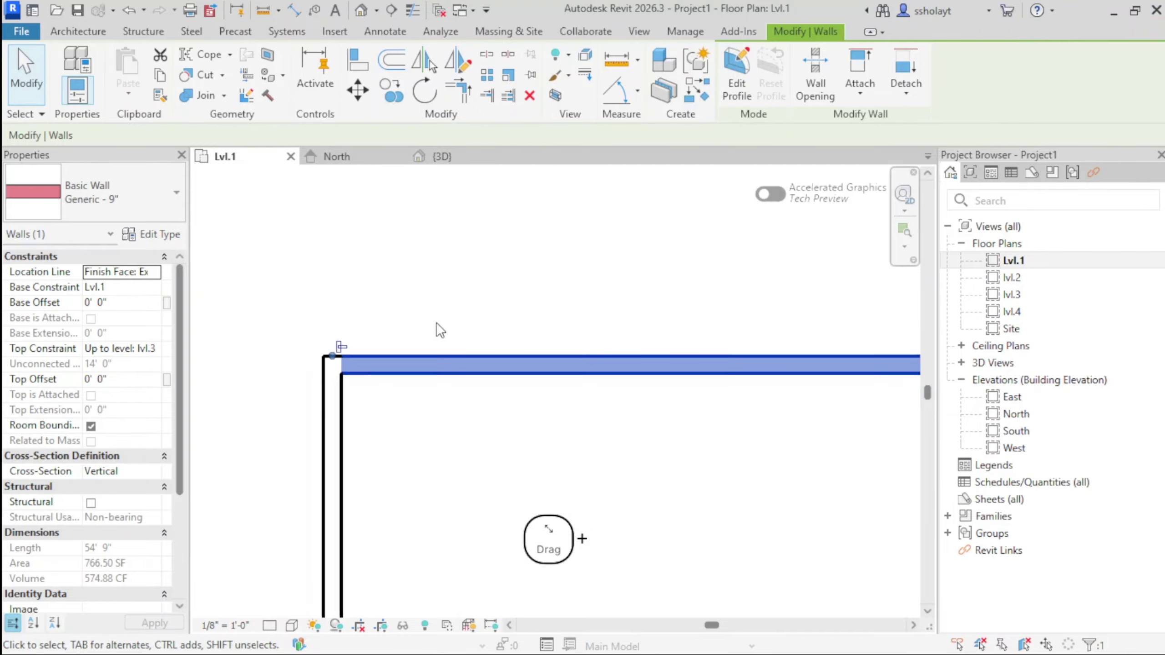
{"action": "key", "text": "Escape"}
Open the 3D view of the room and set its visual style to Textures
{"action": "scroll", "coordinate": [623, 266], "scroll_direction": "down", "scroll_amount": 2}
{"action": "scroll", "coordinate": [623, 268], "scroll_direction": "down", "scroll_amount": 2}
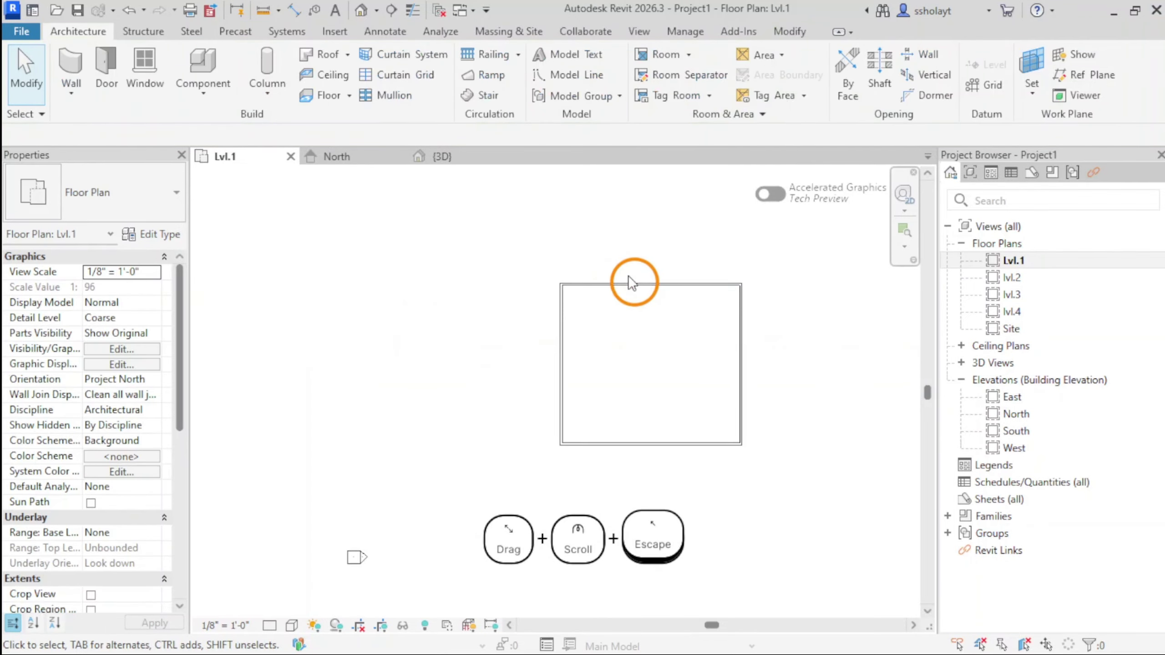
{"action": "middle_click_drag", "start_coordinate": [632, 281], "coordinate": [497, 276]}
{"action": "left_click", "coordinate": [444, 158]}
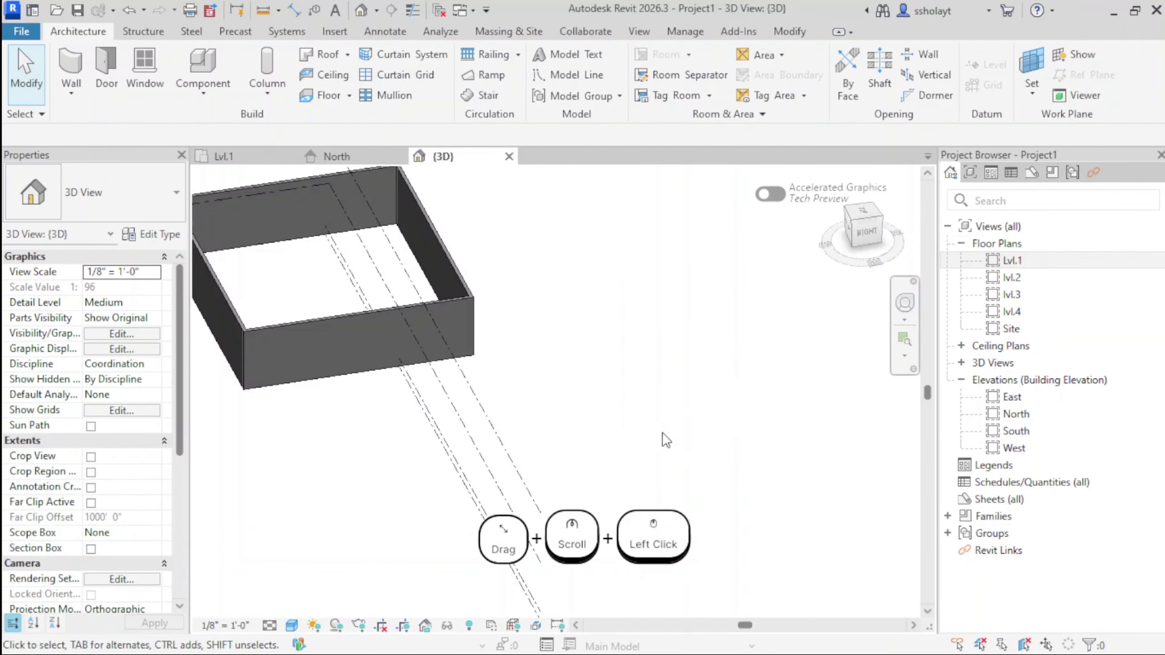
{"action": "scroll", "coordinate": [471, 391], "scroll_direction": "up", "scroll_amount": 2}
{"action": "middle_click_drag", "start_coordinate": [523, 365], "coordinate": [857, 463]}
{"action": "scroll", "coordinate": [565, 354], "scroll_direction": "down", "scroll_amount": 1}
{"action": "middle_click_drag", "start_coordinate": [729, 403], "coordinate": [551, 353]}
{"action": "left_click", "coordinate": [285, 629]}
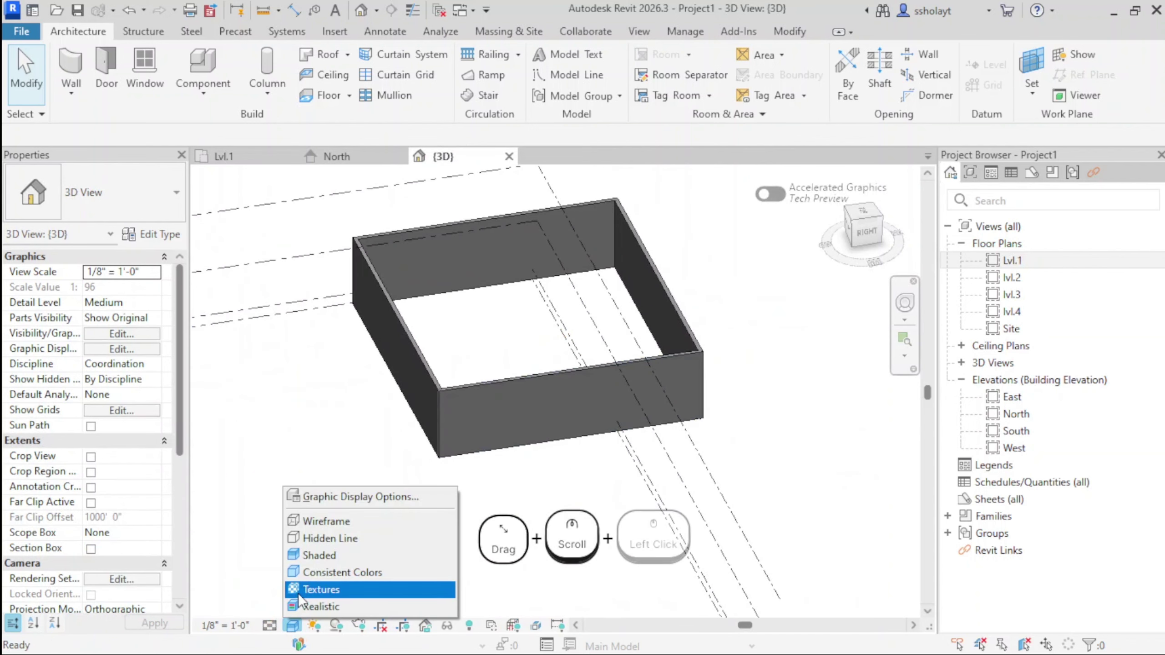
{"action": "left_click", "coordinate": [307, 581]}
{"action": "scroll", "coordinate": [532, 403], "scroll_direction": "up", "scroll_amount": 3}
{"action": "scroll", "coordinate": [519, 406], "scroll_direction": "down", "scroll_amount": 2}
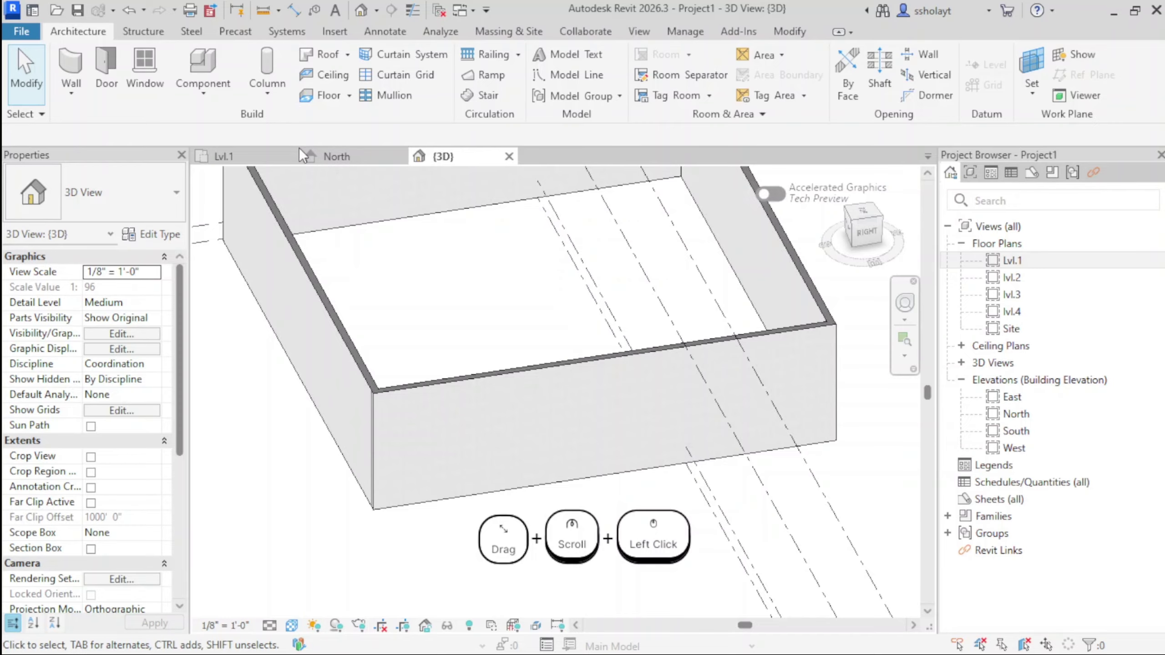
Return to the Lvl.1 floor plan, set its detail level to Fine, and check the west wall's layers up close
{"action": "left_click", "coordinate": [251, 157]}
{"action": "scroll", "coordinate": [470, 404], "scroll_direction": "up", "scroll_amount": 3}
{"action": "middle_click_drag", "start_coordinate": [469, 404], "coordinate": [383, 473]}
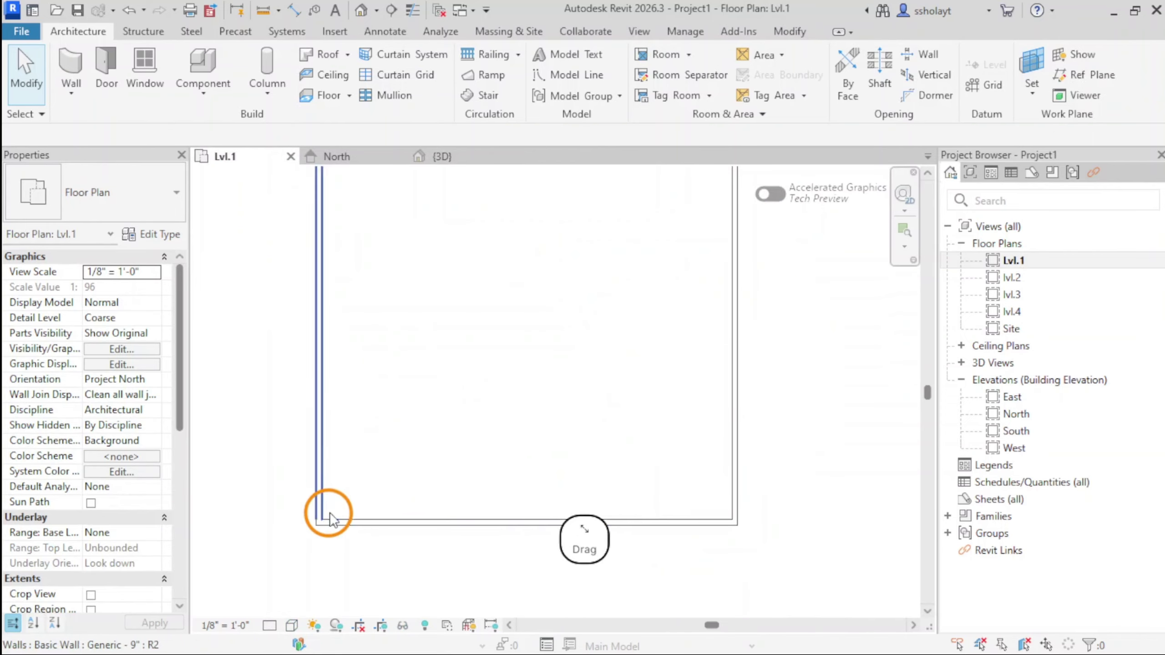
{"action": "left_click", "coordinate": [275, 628]}
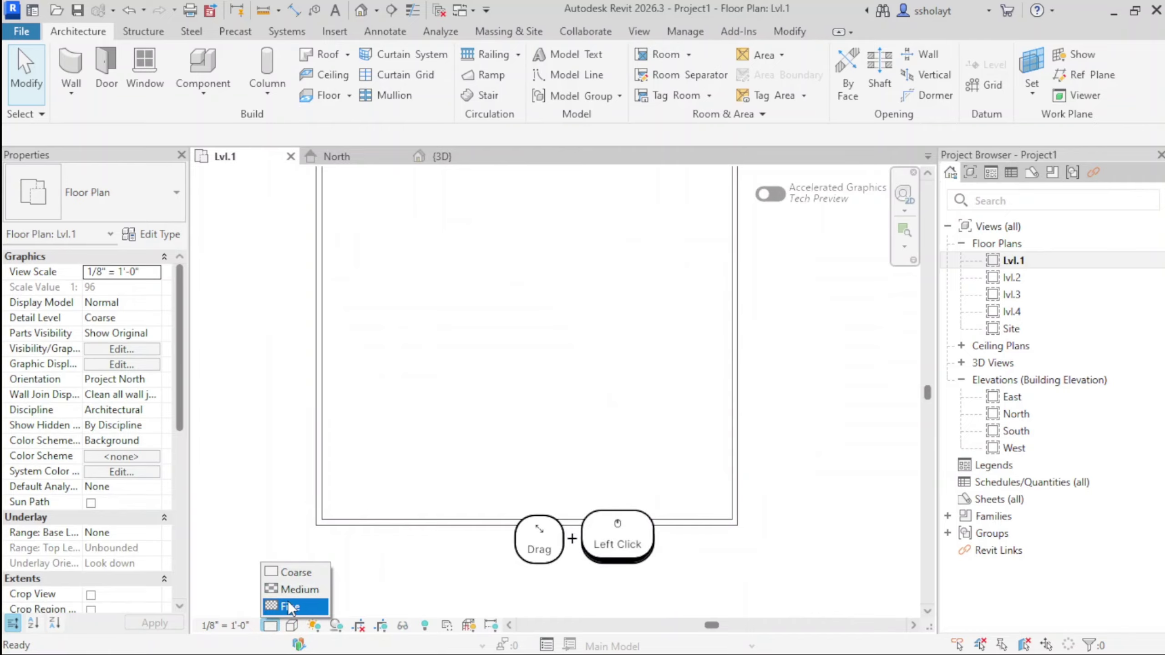
{"action": "left_click", "coordinate": [294, 605]}
{"action": "scroll", "coordinate": [348, 367], "scroll_direction": "up", "scroll_amount": 5}
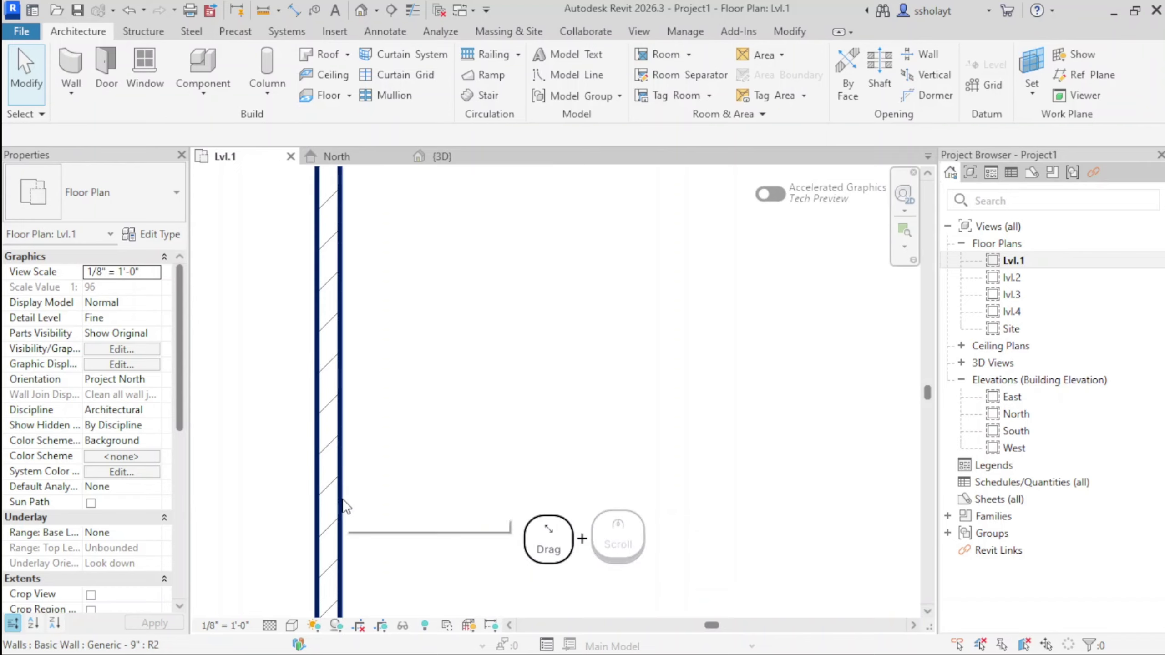
{"action": "scroll", "coordinate": [312, 480], "scroll_direction": "up", "scroll_amount": 2}
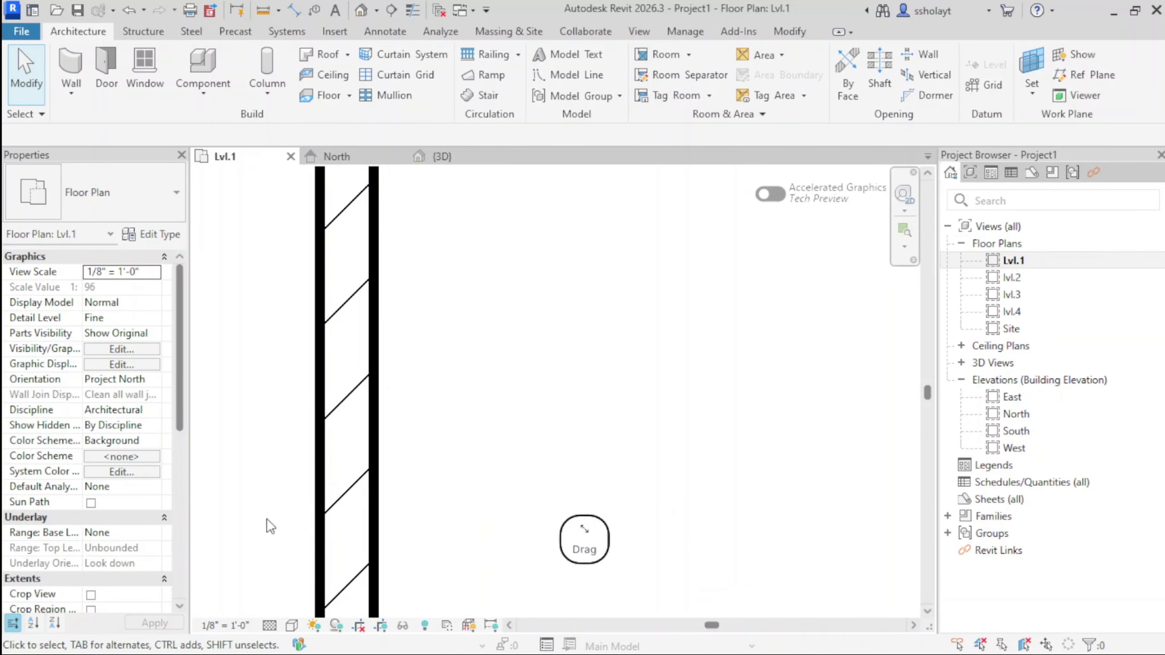
Try plan scales of 1/4" = 1'-0" and 1/2" = 1'-0", set the view scale to 1" = 1'-0", and check the wall layers
{"action": "left_click", "coordinate": [205, 624]}
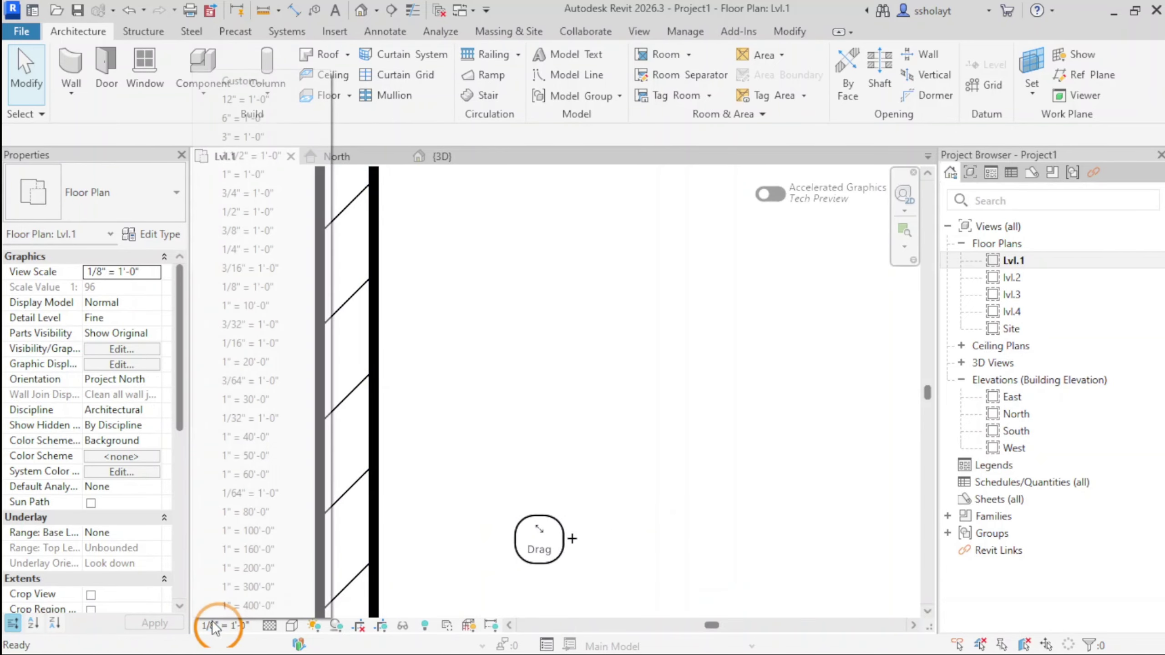
{"action": "left_click", "coordinate": [268, 251]}
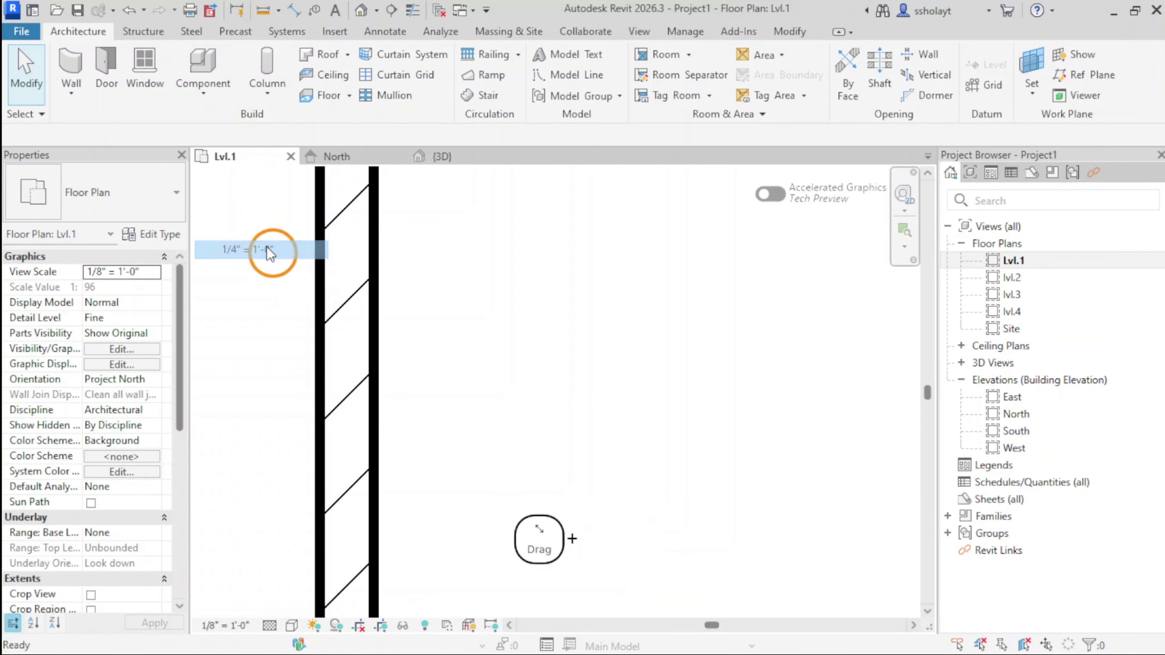
{"action": "left_click", "coordinate": [222, 625]}
{"action": "left_click", "coordinate": [224, 210]}
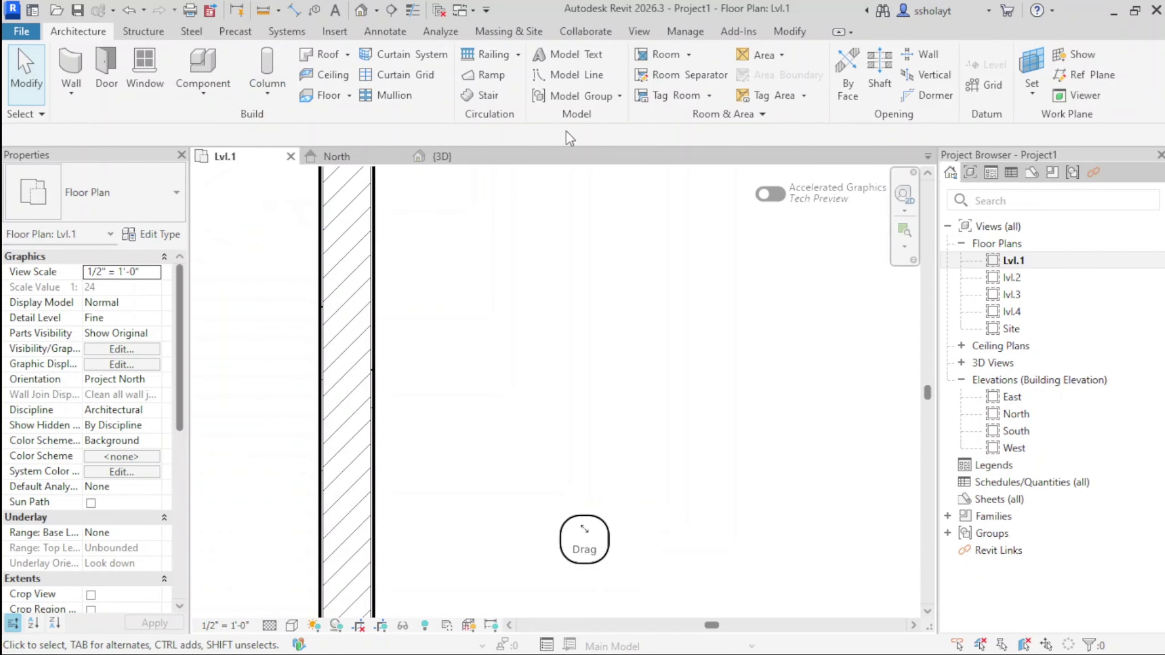
{"action": "left_click", "coordinate": [236, 625]}
{"action": "left_click", "coordinate": [244, 174]}
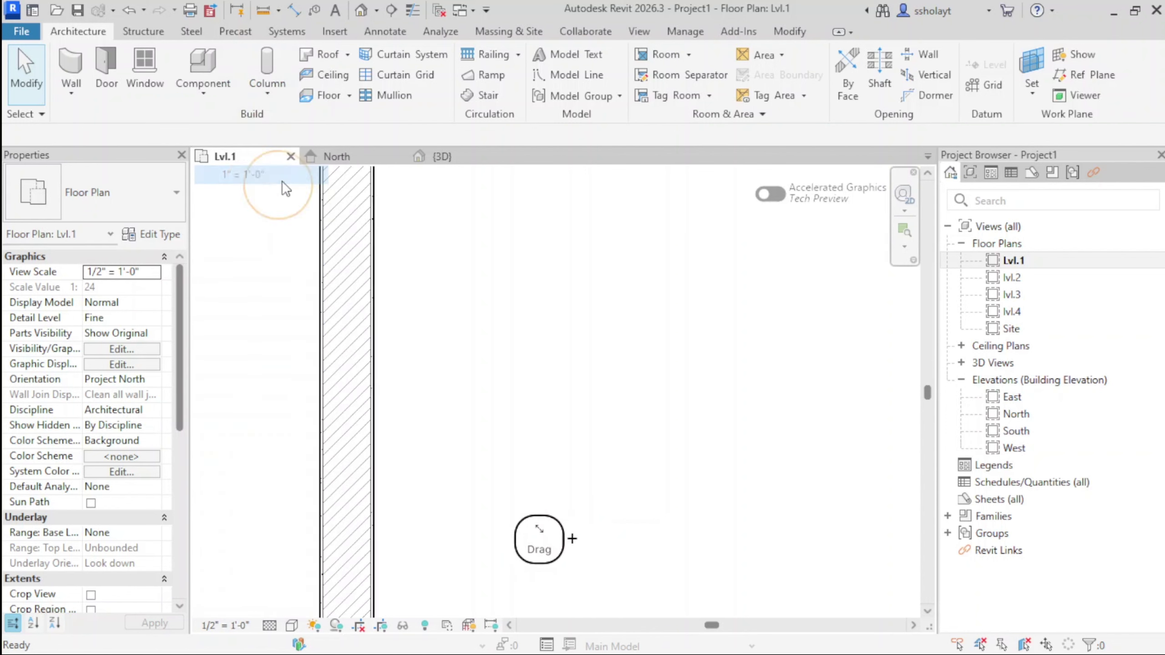
{"action": "scroll", "coordinate": [351, 256], "scroll_direction": "up", "scroll_amount": 3}
{"action": "scroll", "coordinate": [261, 321], "scroll_direction": "up", "scroll_amount": 2}
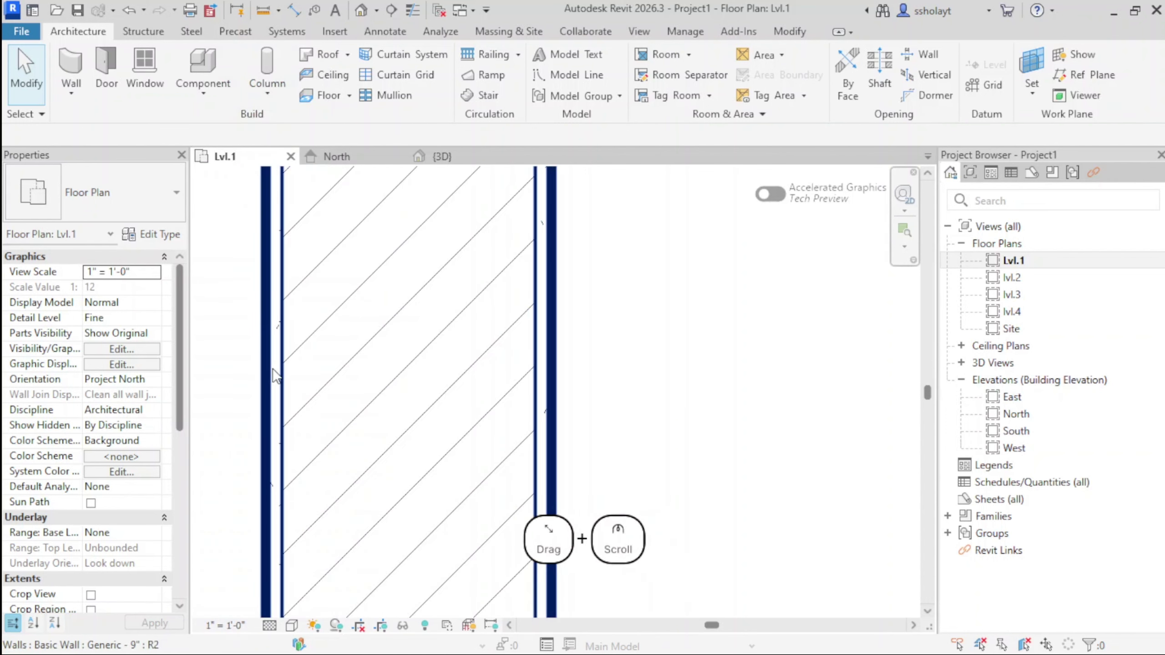
Examine the closed room outline and its wall corners in the Lvl.1 floor plan
{"action": "scroll", "coordinate": [392, 316], "scroll_direction": "down", "scroll_amount": 6}
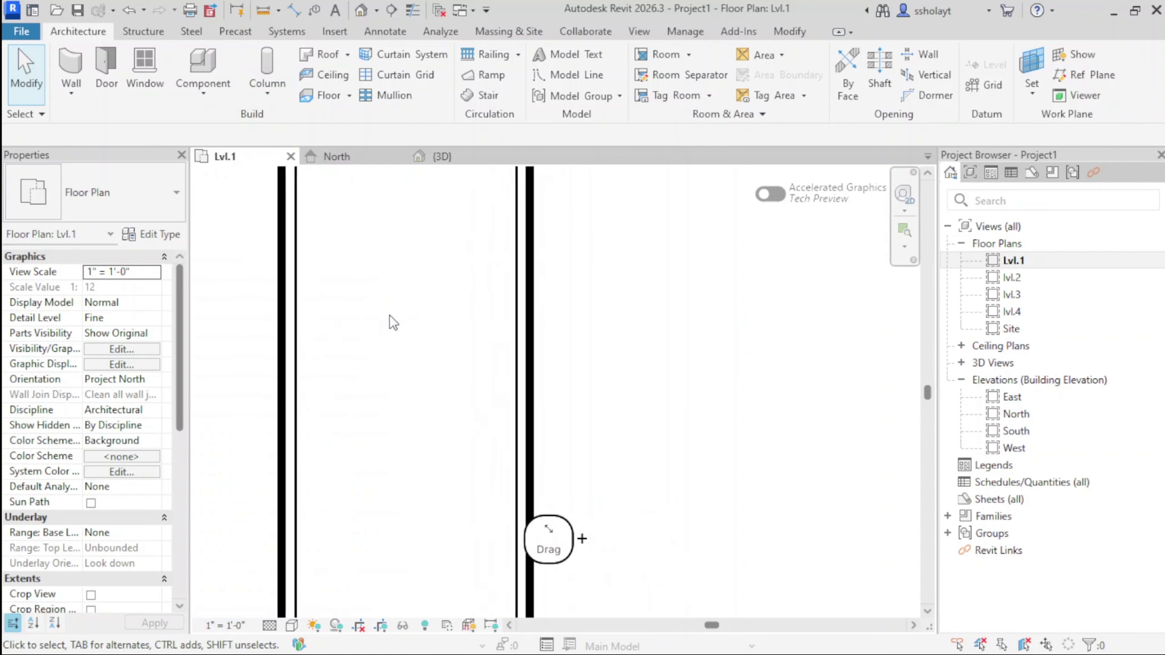
{"action": "middle_click_drag", "start_coordinate": [590, 418], "coordinate": [509, 290]}
{"action": "scroll", "coordinate": [442, 404], "scroll_direction": "down", "scroll_amount": 3}
{"action": "scroll", "coordinate": [549, 390], "scroll_direction": "down", "scroll_amount": 4}
{"action": "middle_click_drag", "start_coordinate": [549, 390], "coordinate": [461, 589]}
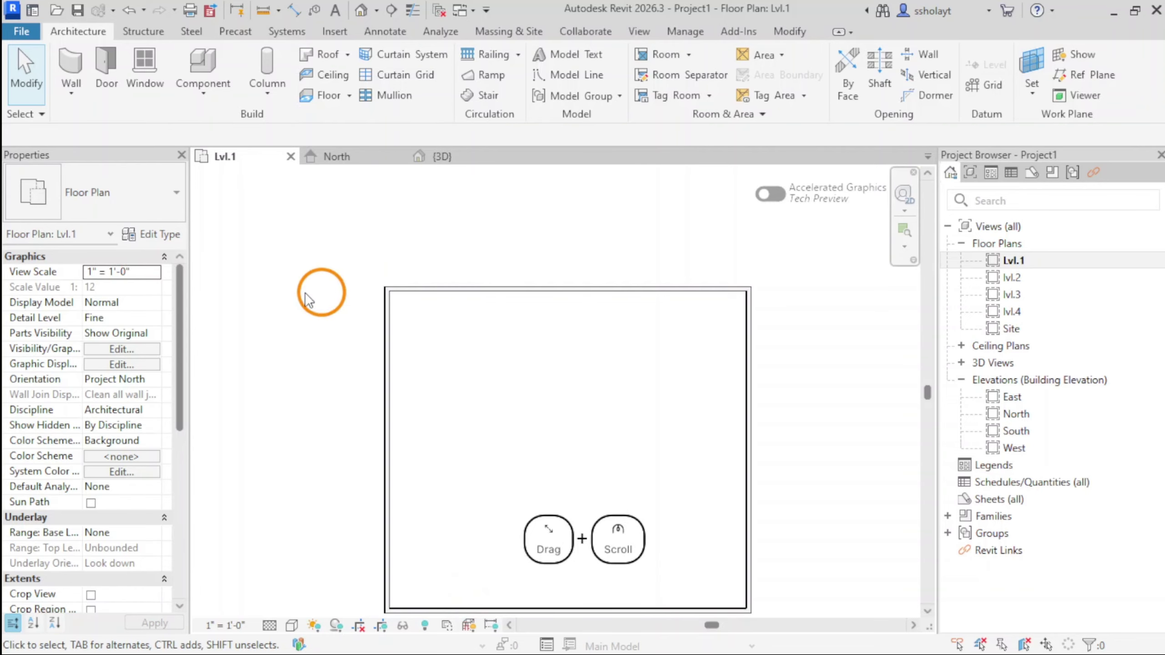
{"action": "scroll", "coordinate": [412, 298], "scroll_direction": "up", "scroll_amount": 1}
{"action": "scroll", "coordinate": [293, 257], "scroll_direction": "up", "scroll_amount": 1}
{"action": "scroll", "coordinate": [688, 317], "scroll_direction": "down", "scroll_amount": 2}
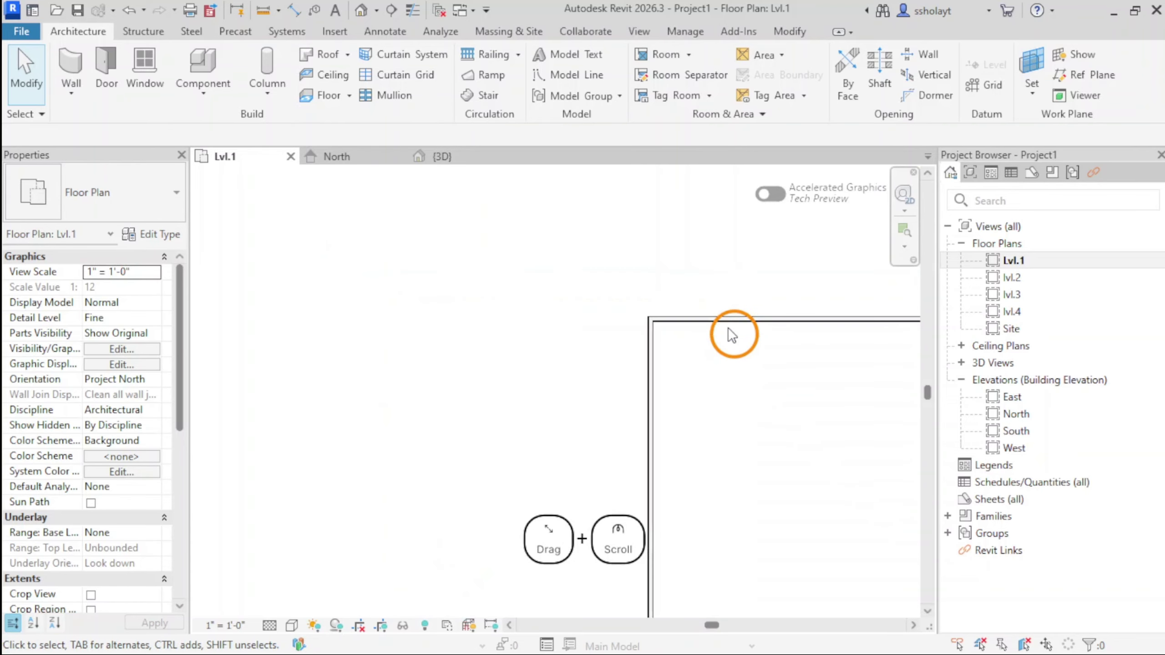
{"action": "middle_click_drag", "start_coordinate": [722, 335], "coordinate": [447, 260]}
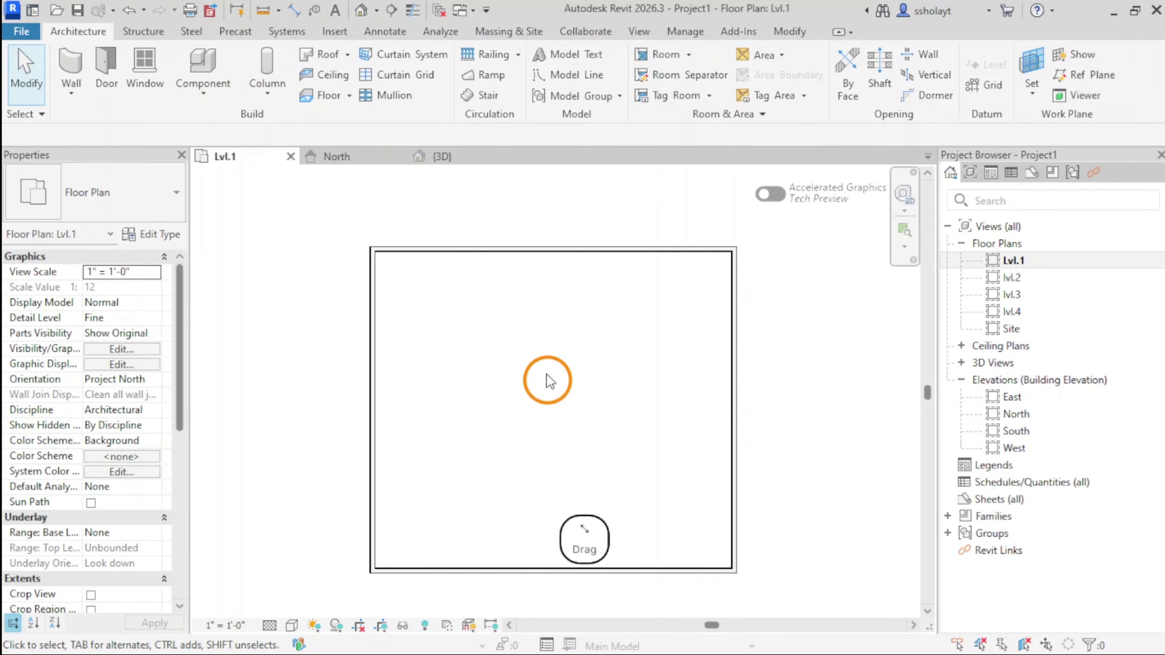
{"action": "scroll", "coordinate": [528, 397], "scroll_direction": "down", "scroll_amount": 1}
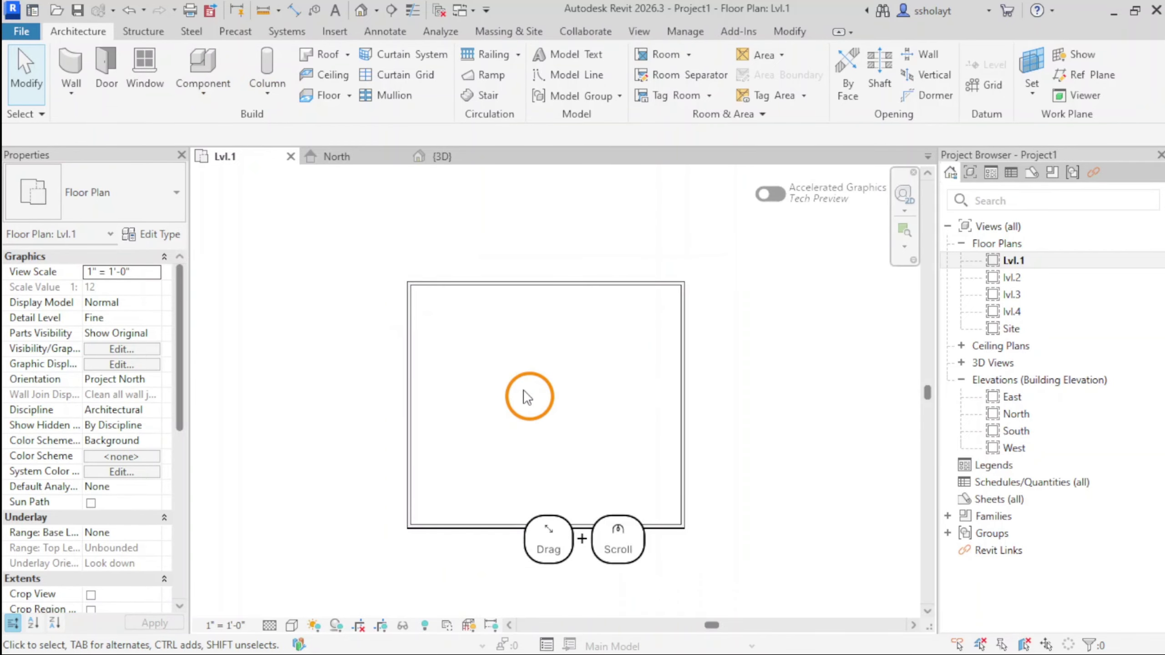
{"action": "middle_click_drag", "start_coordinate": [533, 401], "coordinate": [579, 367]}
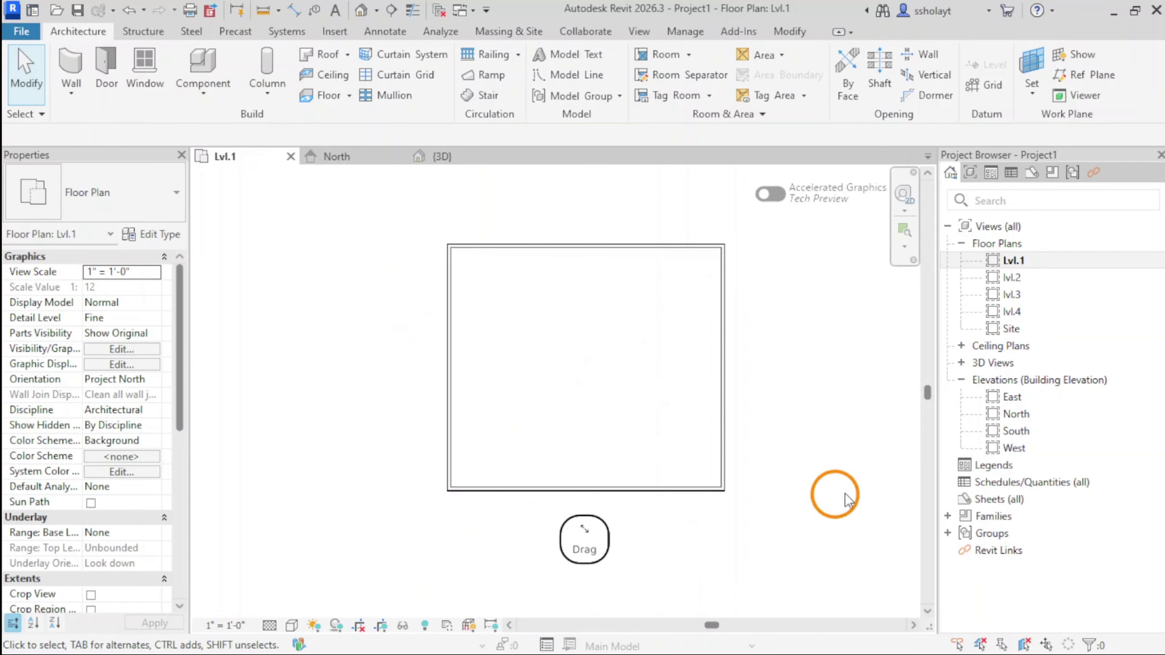
{"action": "middle_click_drag", "start_coordinate": [657, 317], "coordinate": [614, 335]}
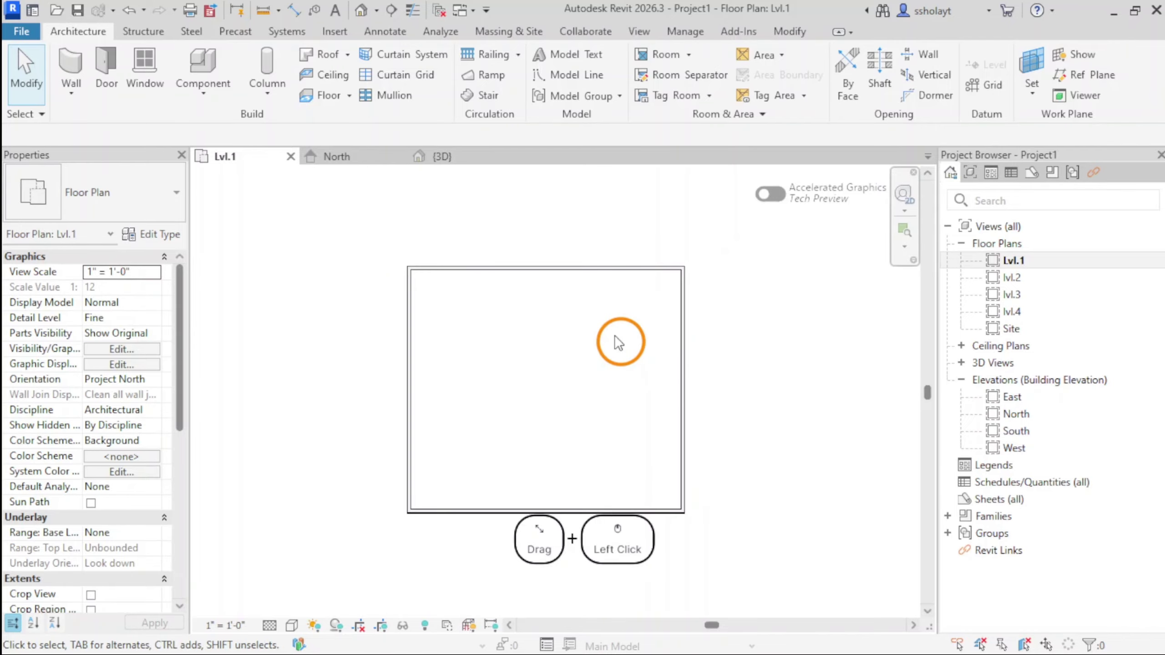